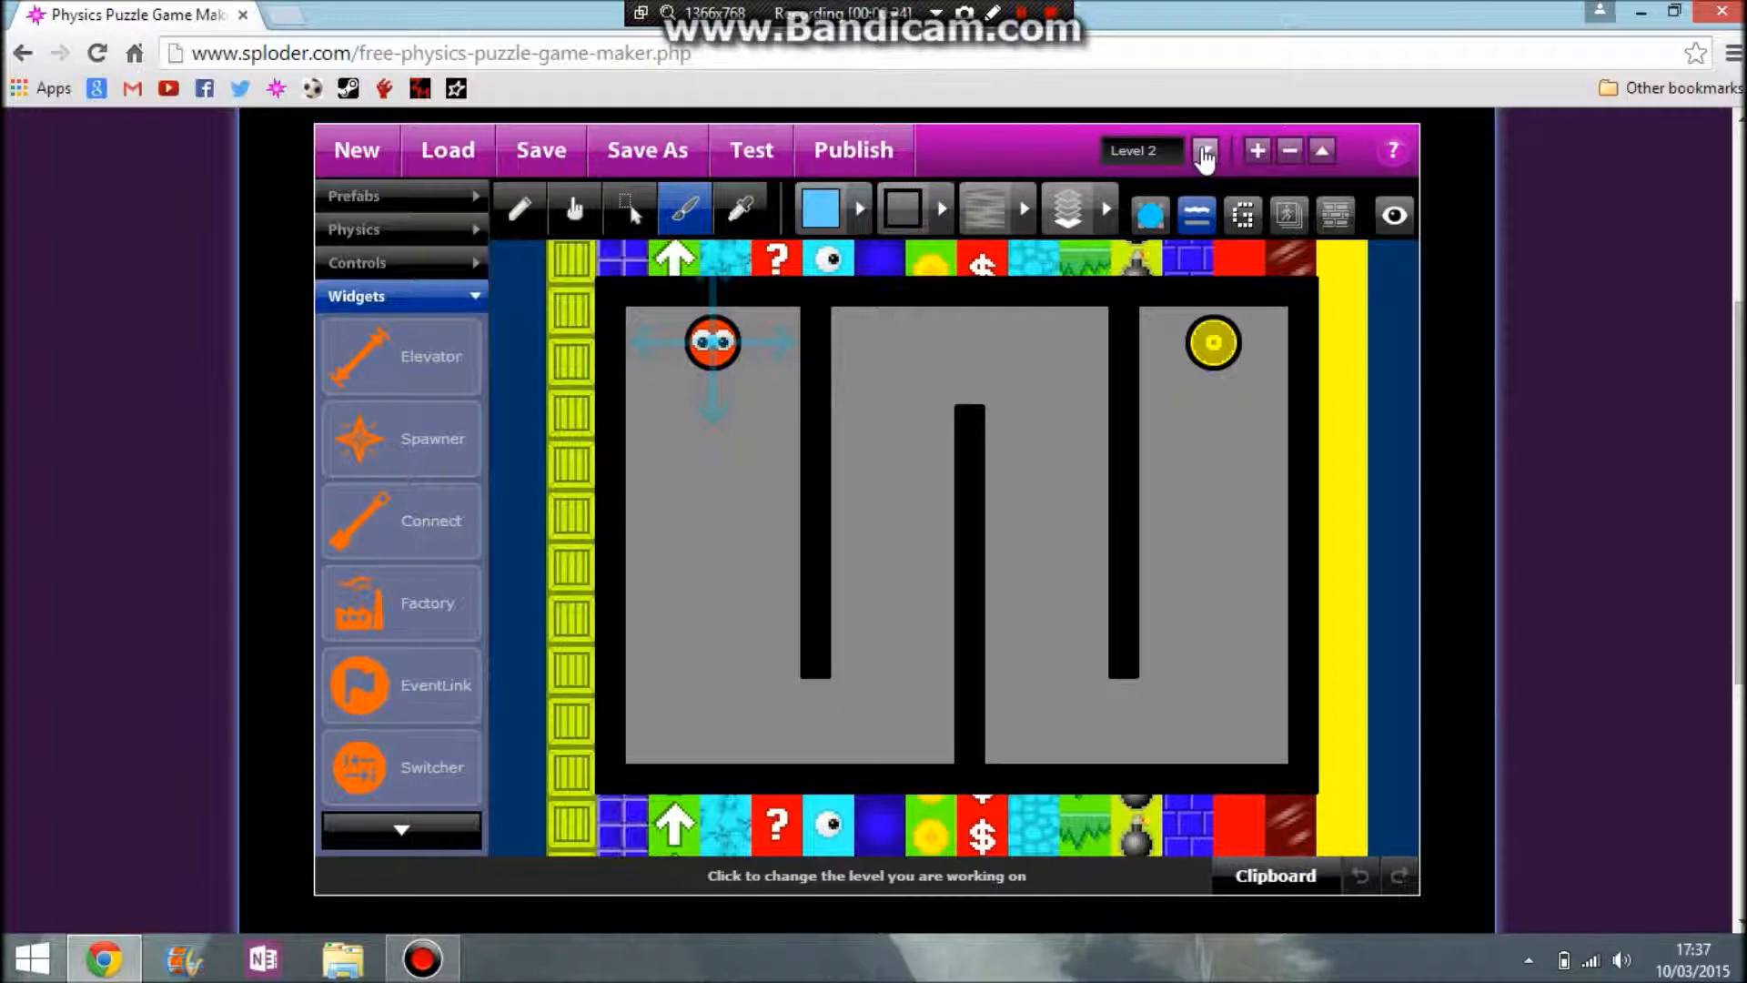
Open level 3 of the game for editing.
{"action": "left_click", "coordinate": [1139, 150]}
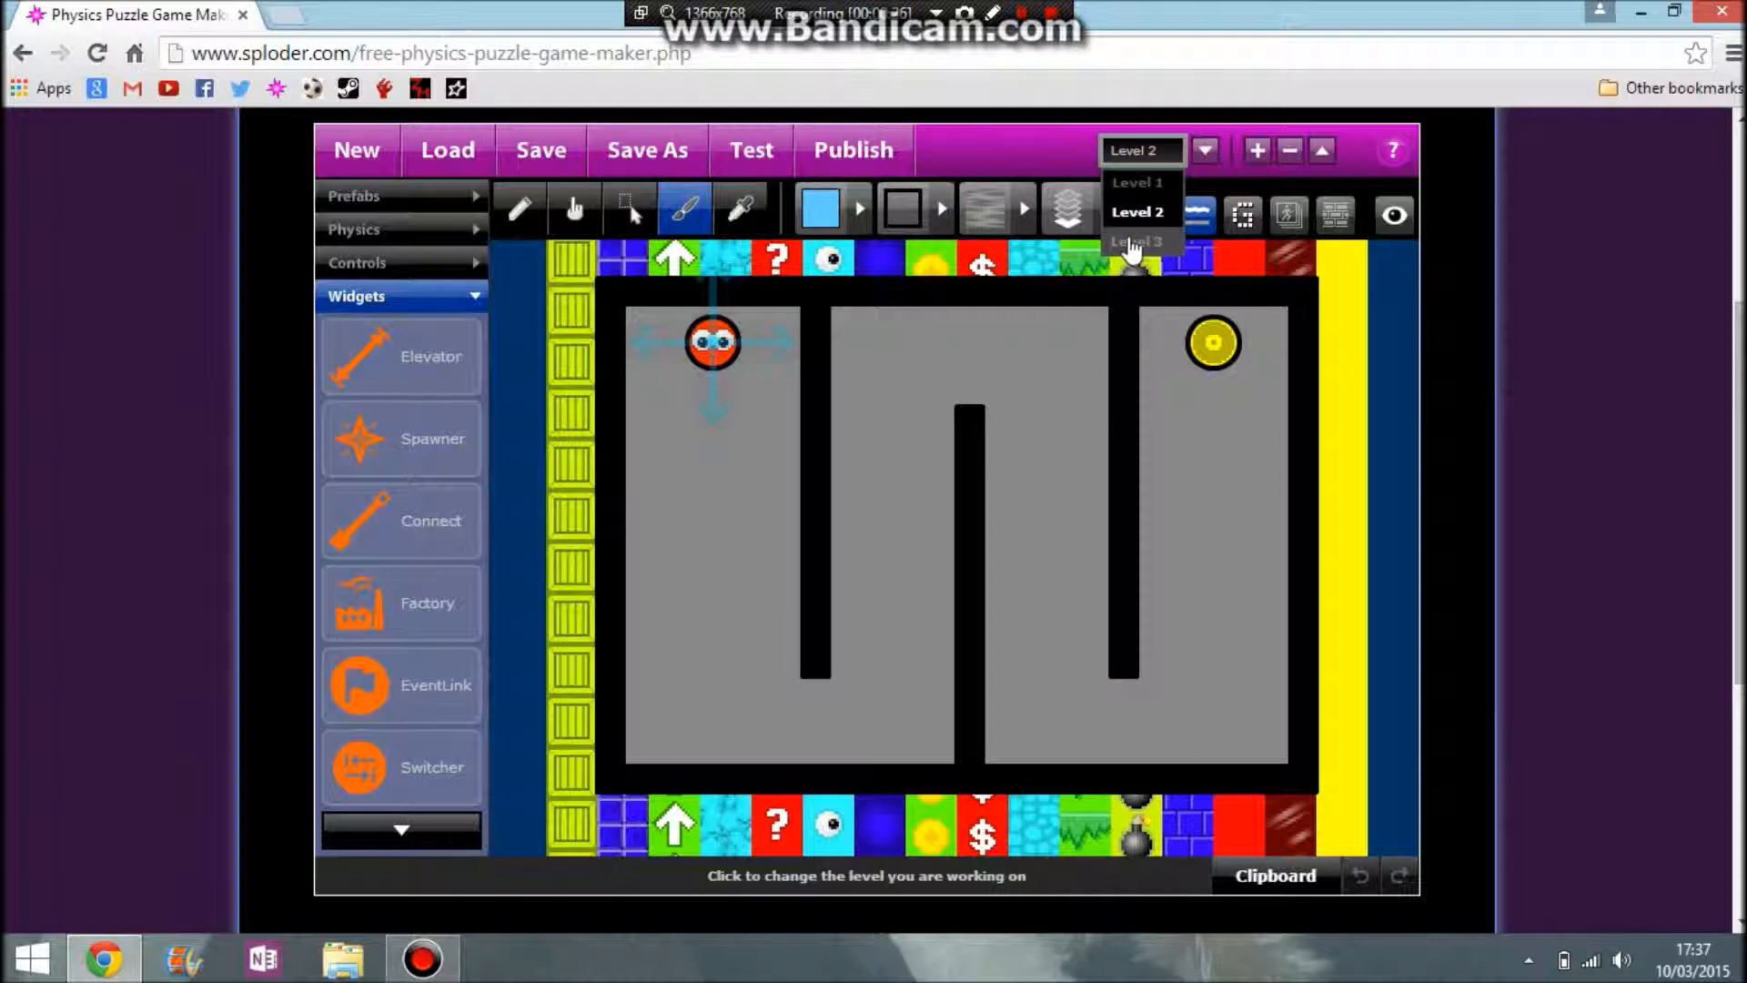
{"action": "left_click", "coordinate": [1133, 243]}
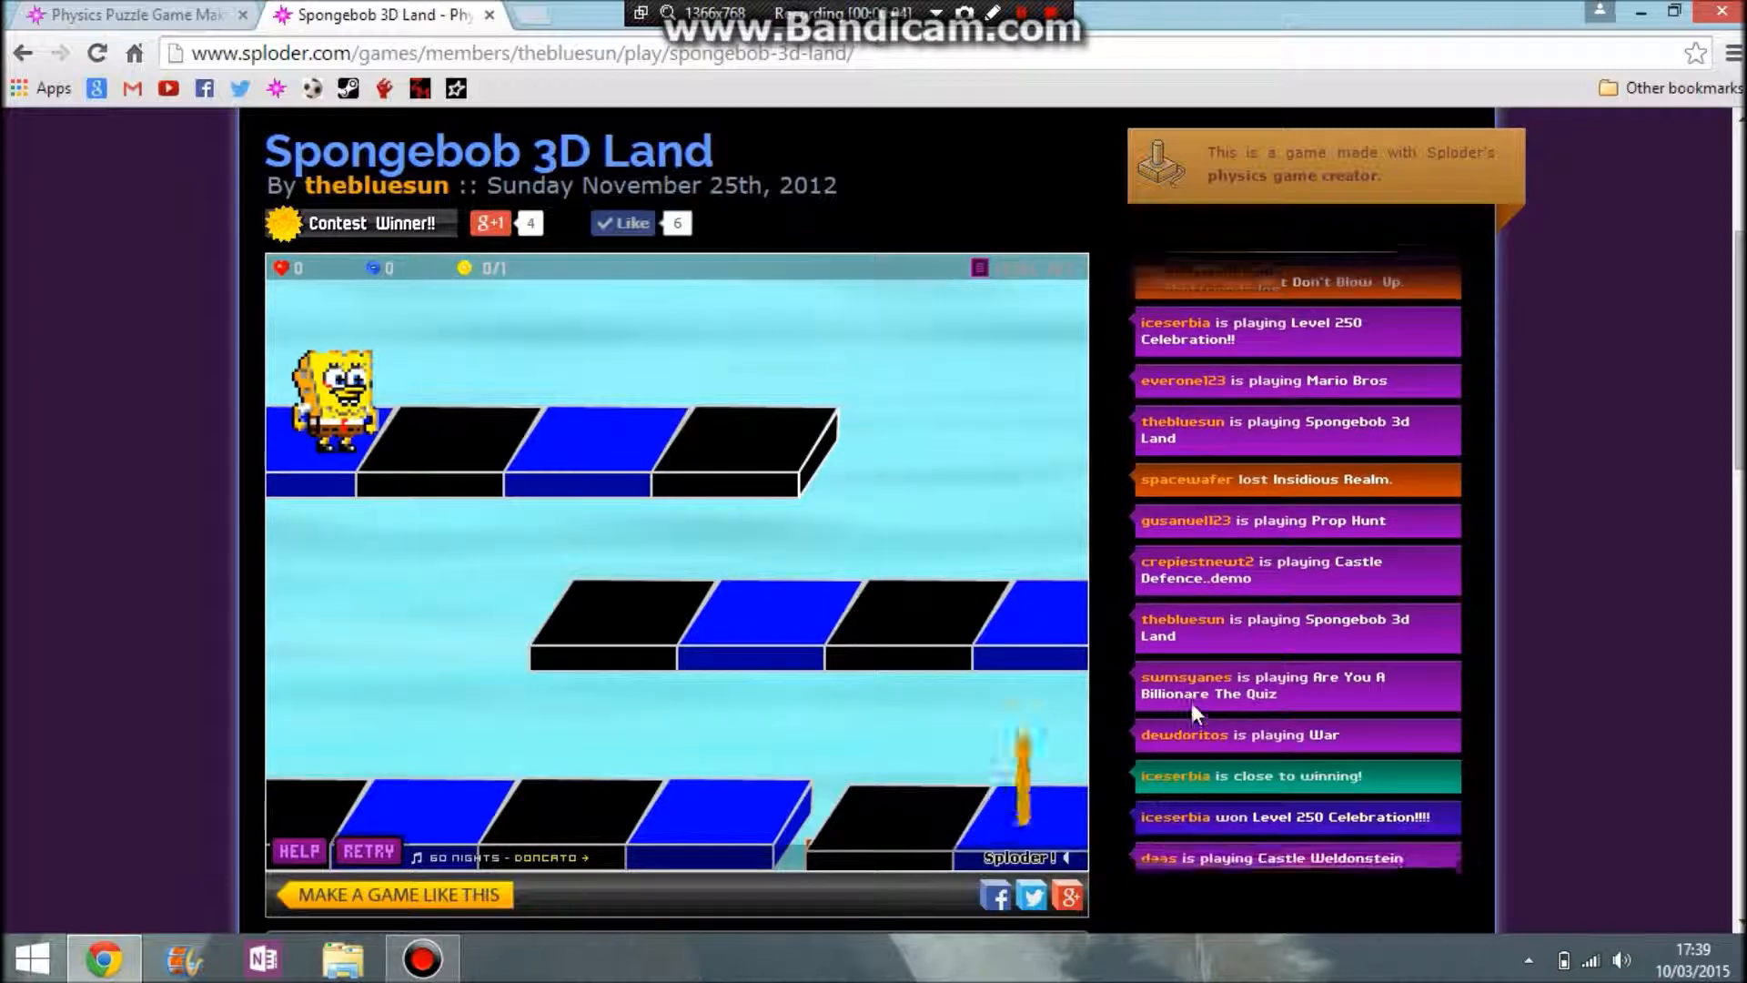
Play Spongebob 3D Land across its three platform rows to examine the 3D block effect, and close the game page.
{"action": "key", "text": "Right"}
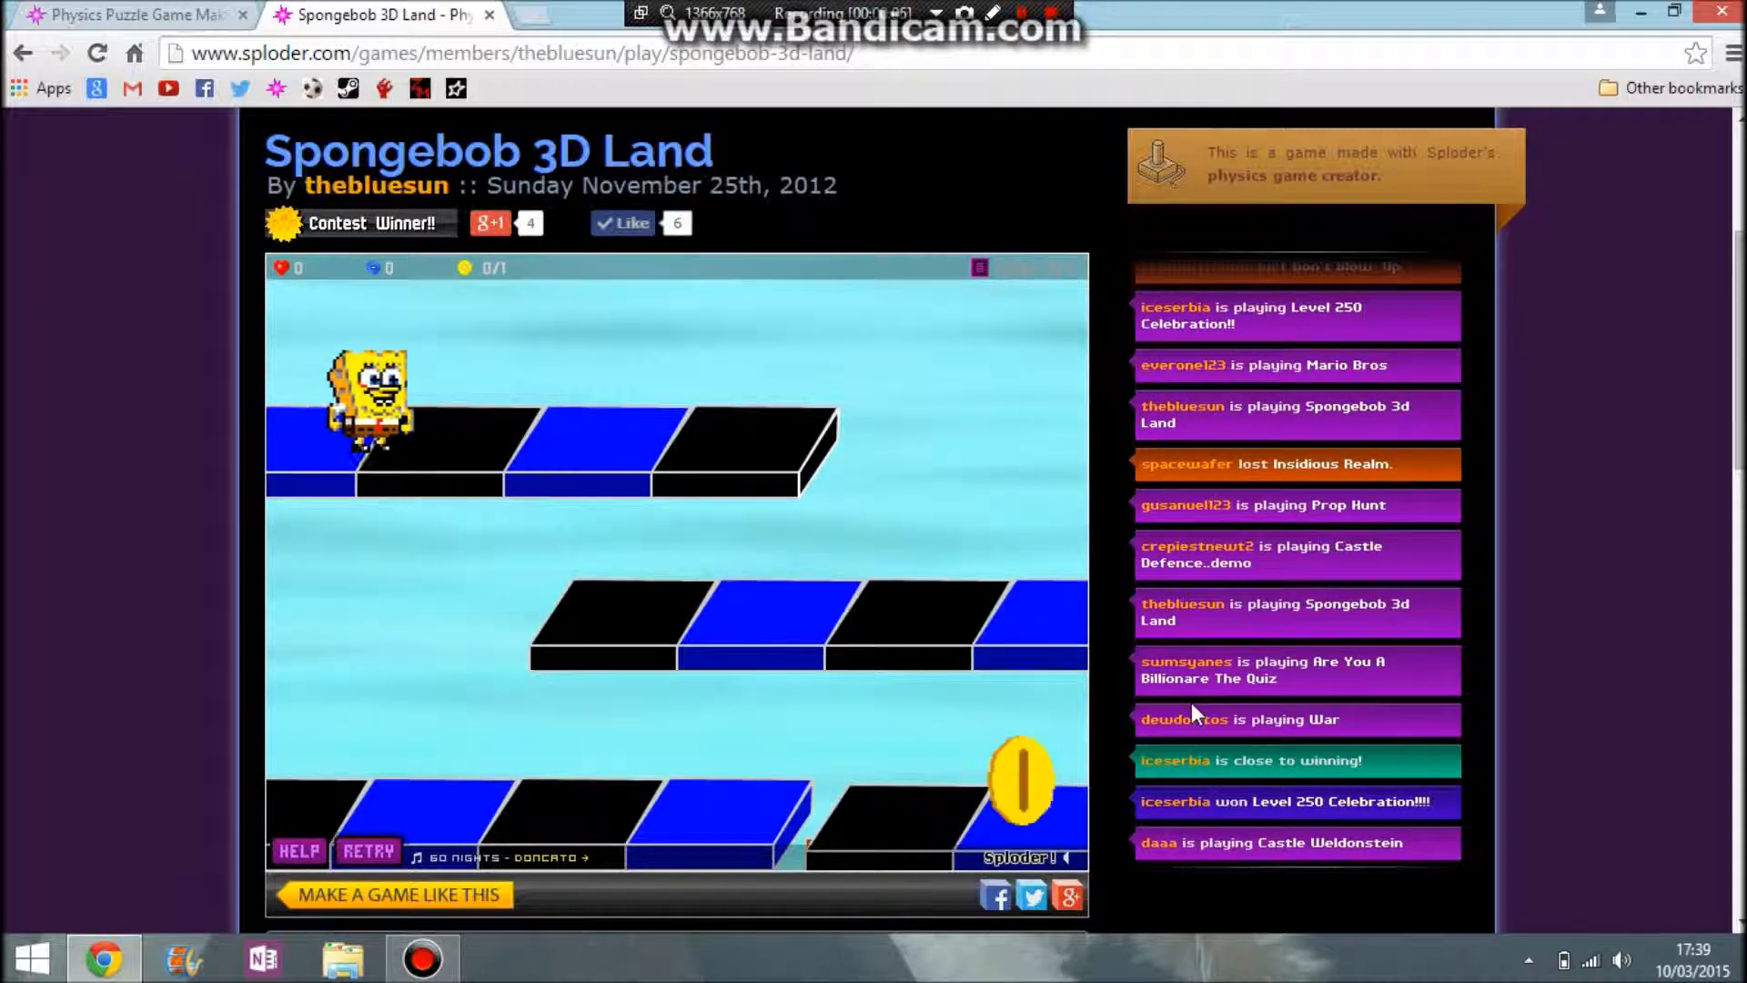
{"action": "key", "text": "Right"}
{"action": "key", "text": "Up"}
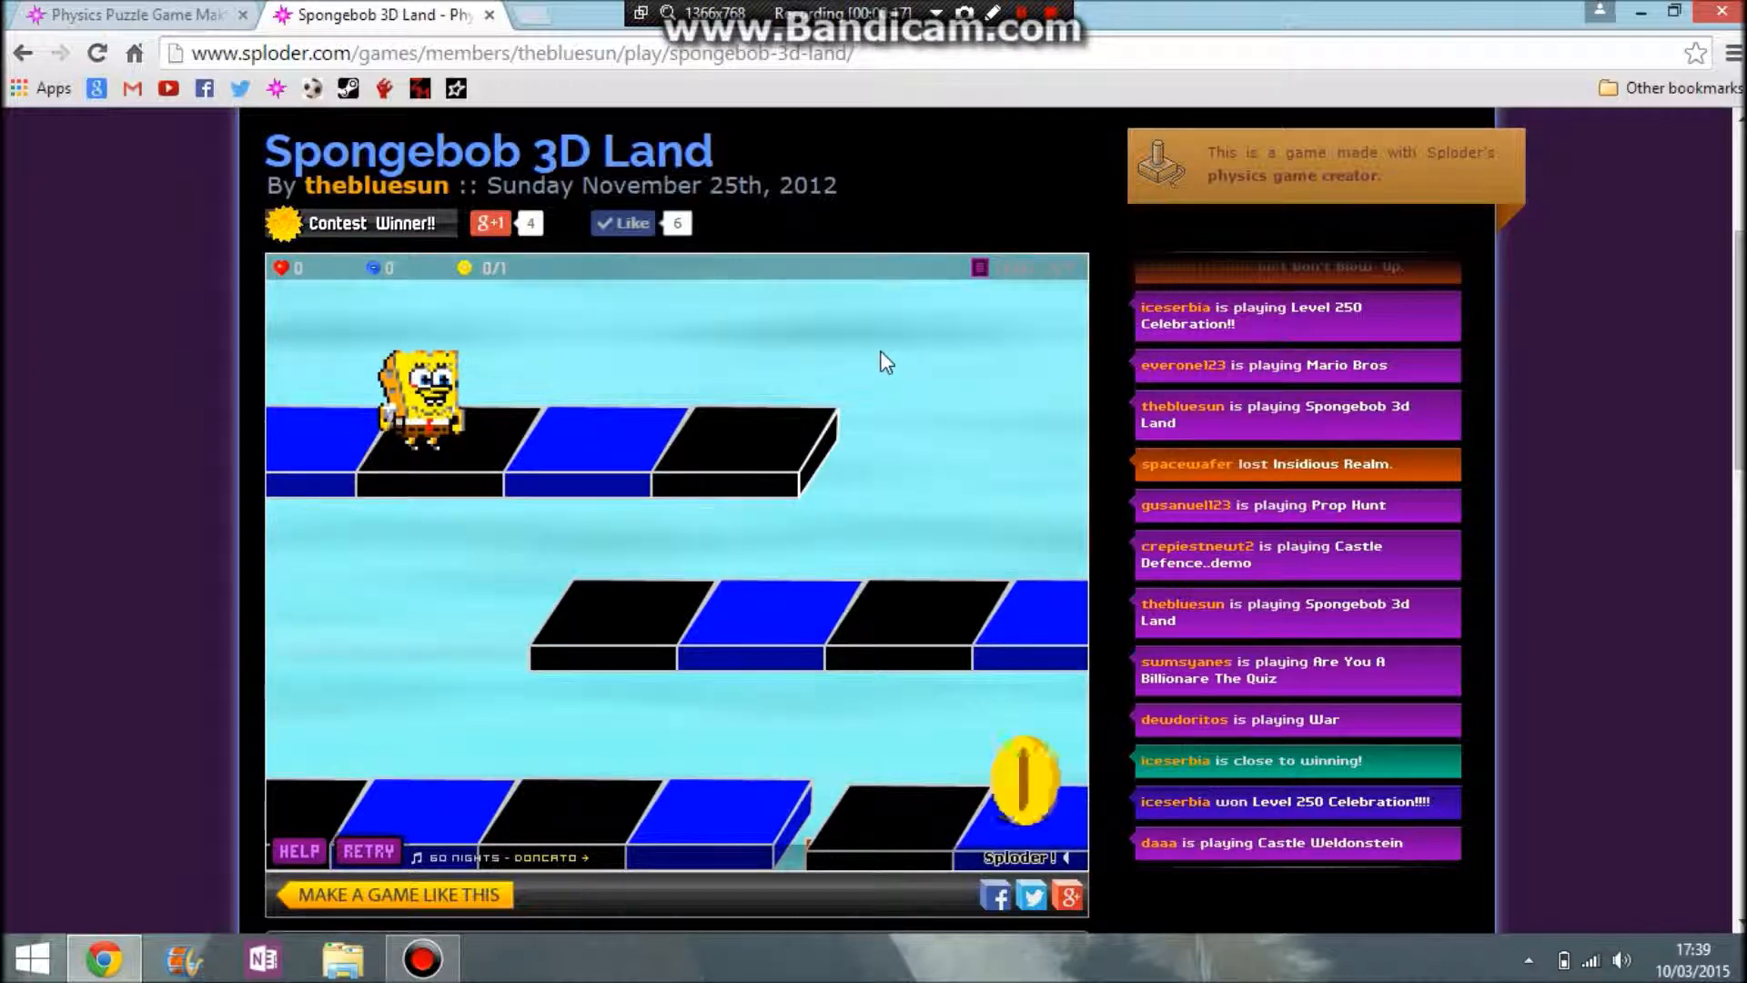
{"action": "key", "text": "Up"}
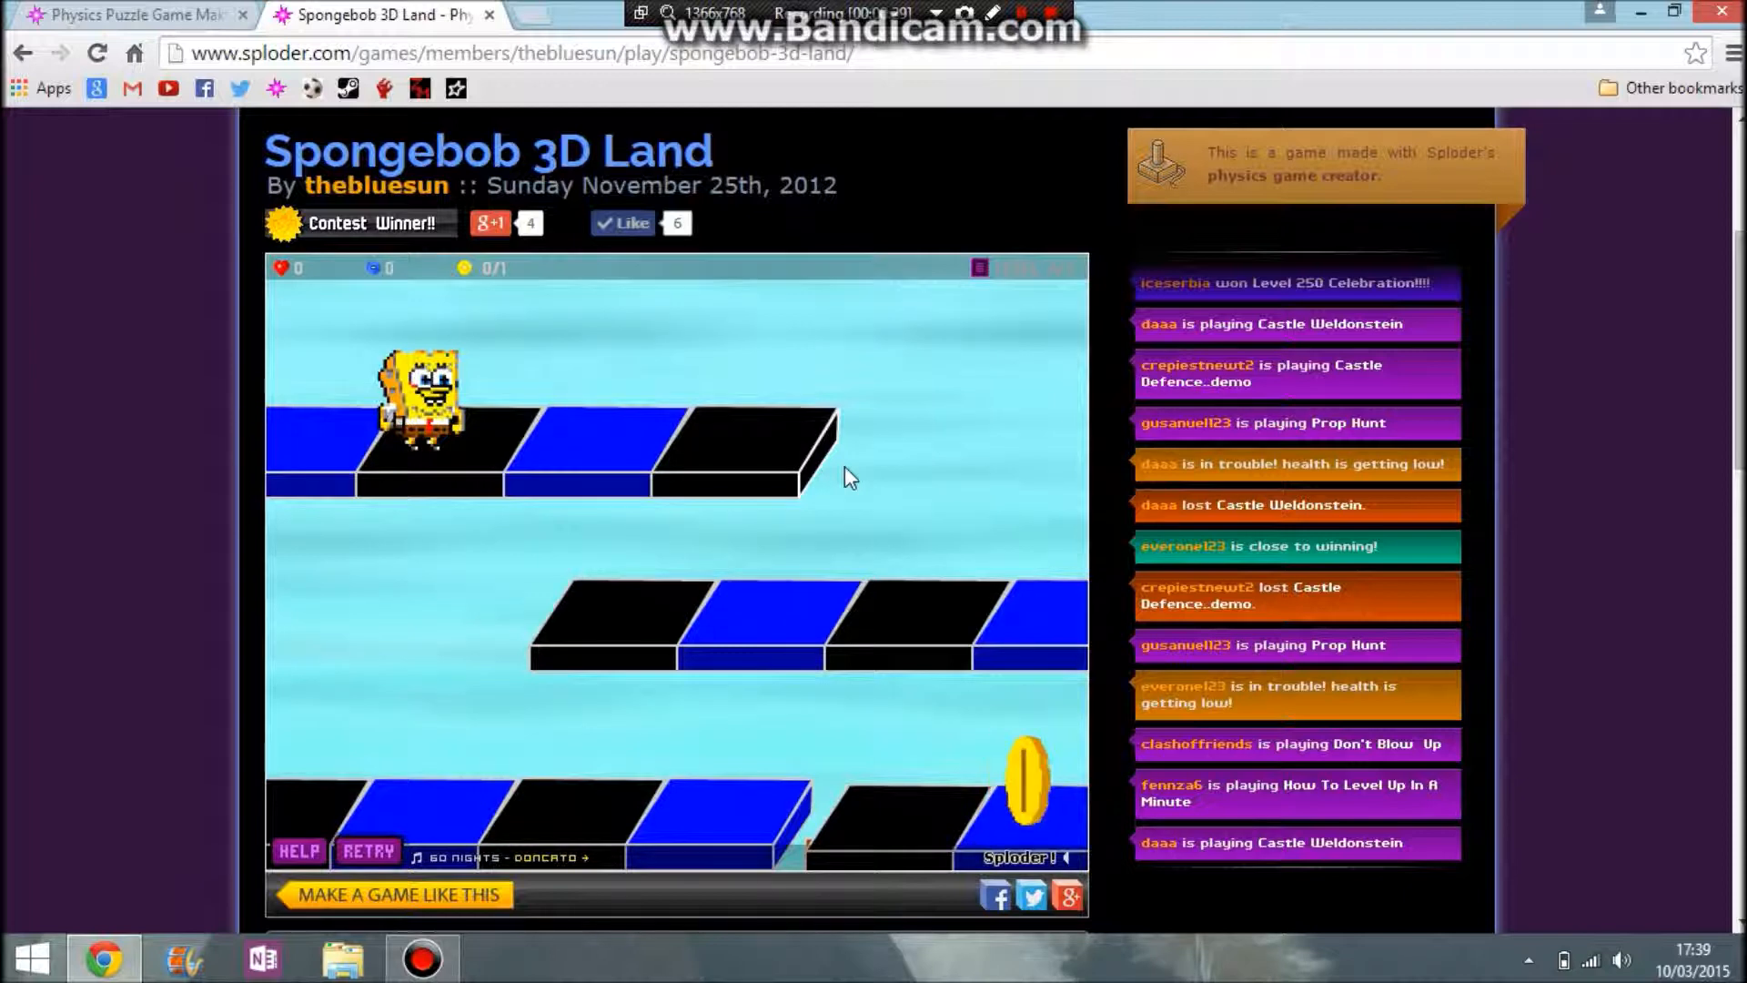
{"action": "key", "text": "Right"}
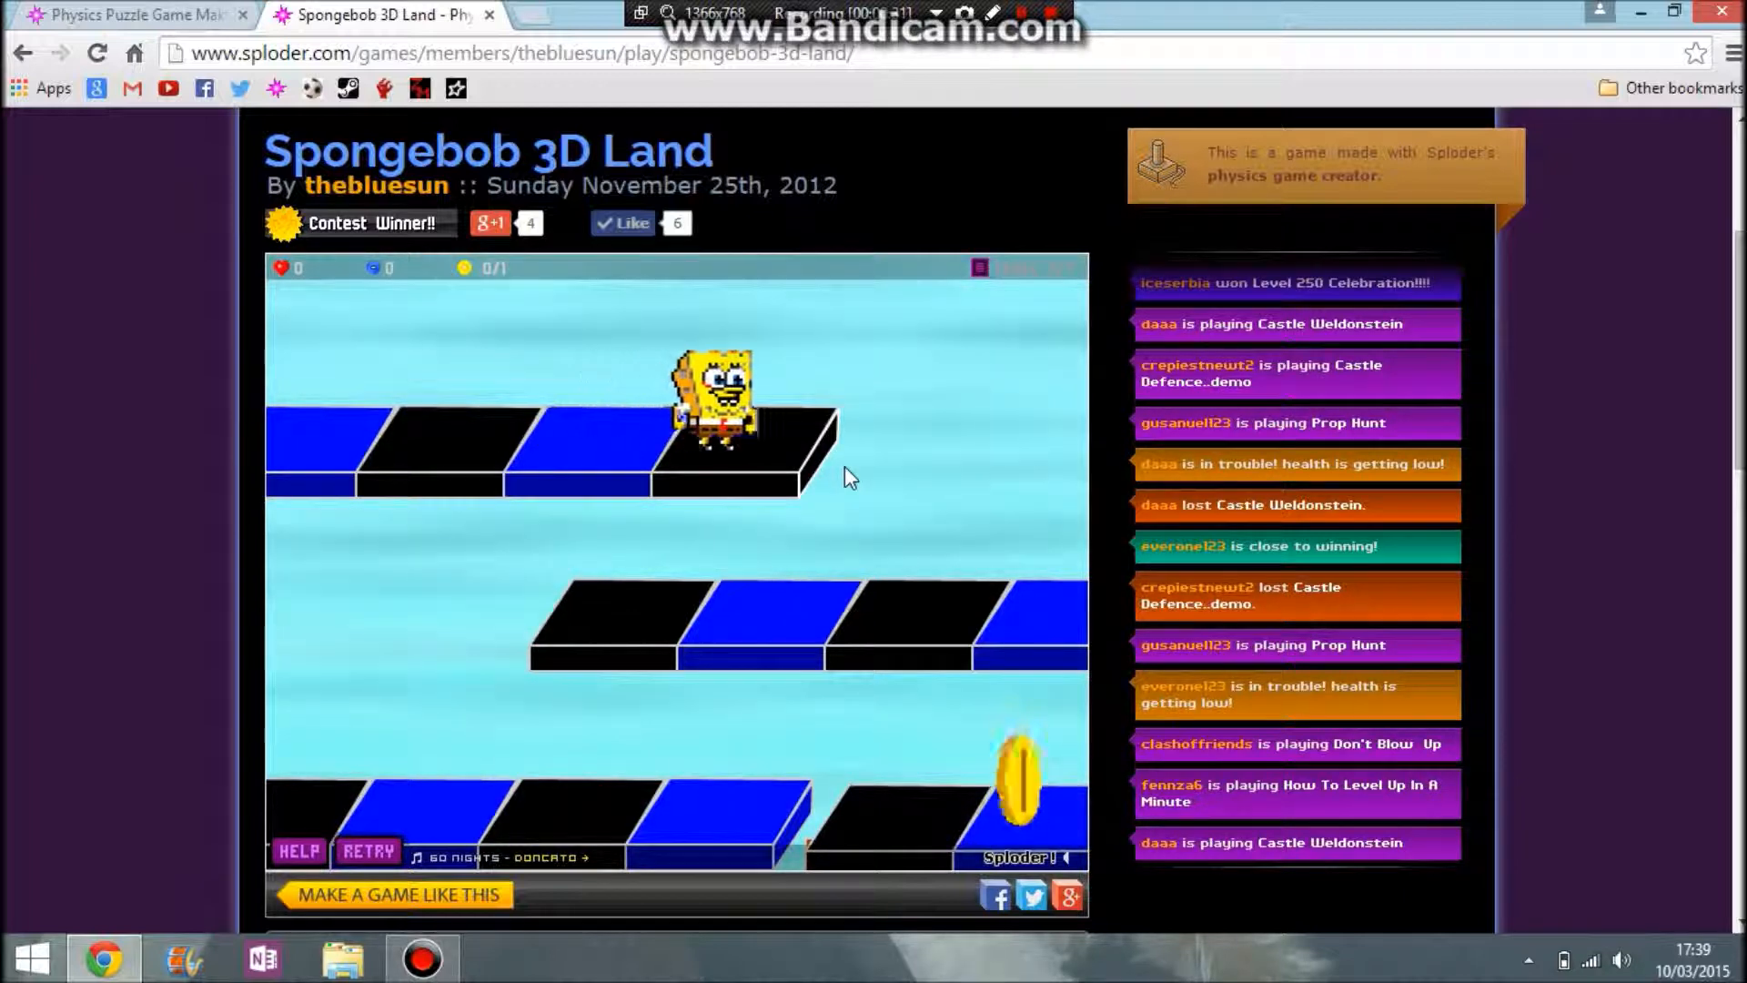
{"action": "key", "text": "Right"}
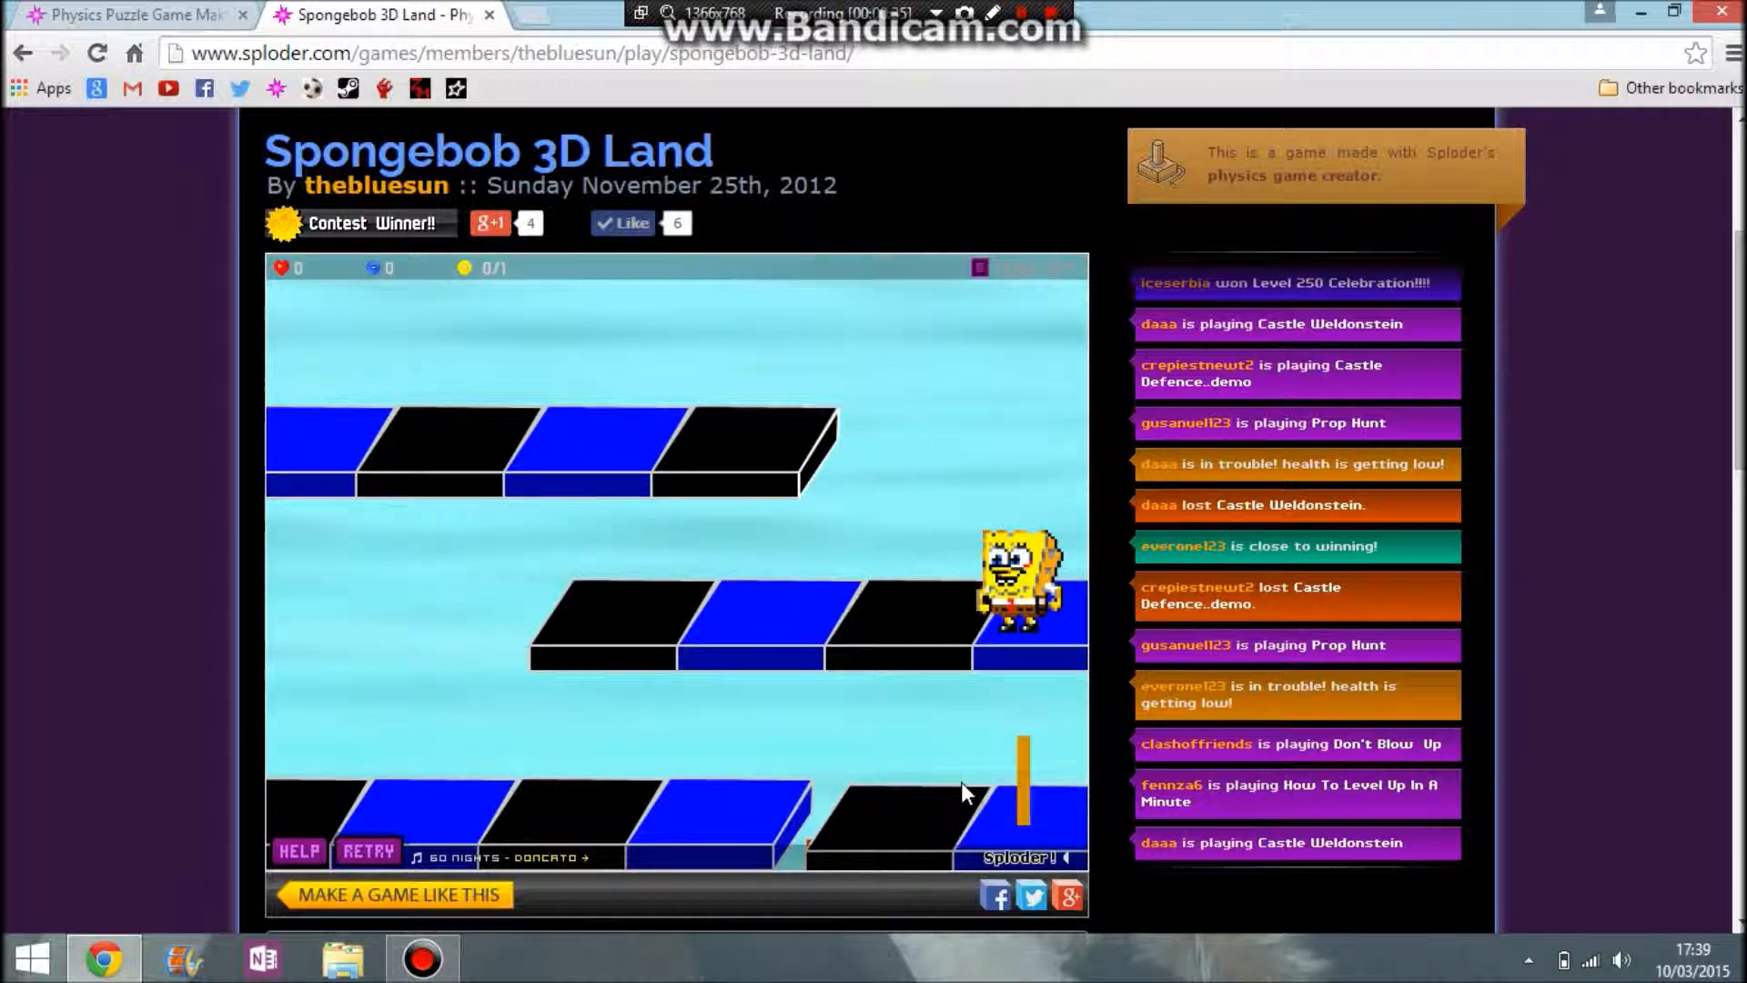
{"action": "key", "text": "Left"}
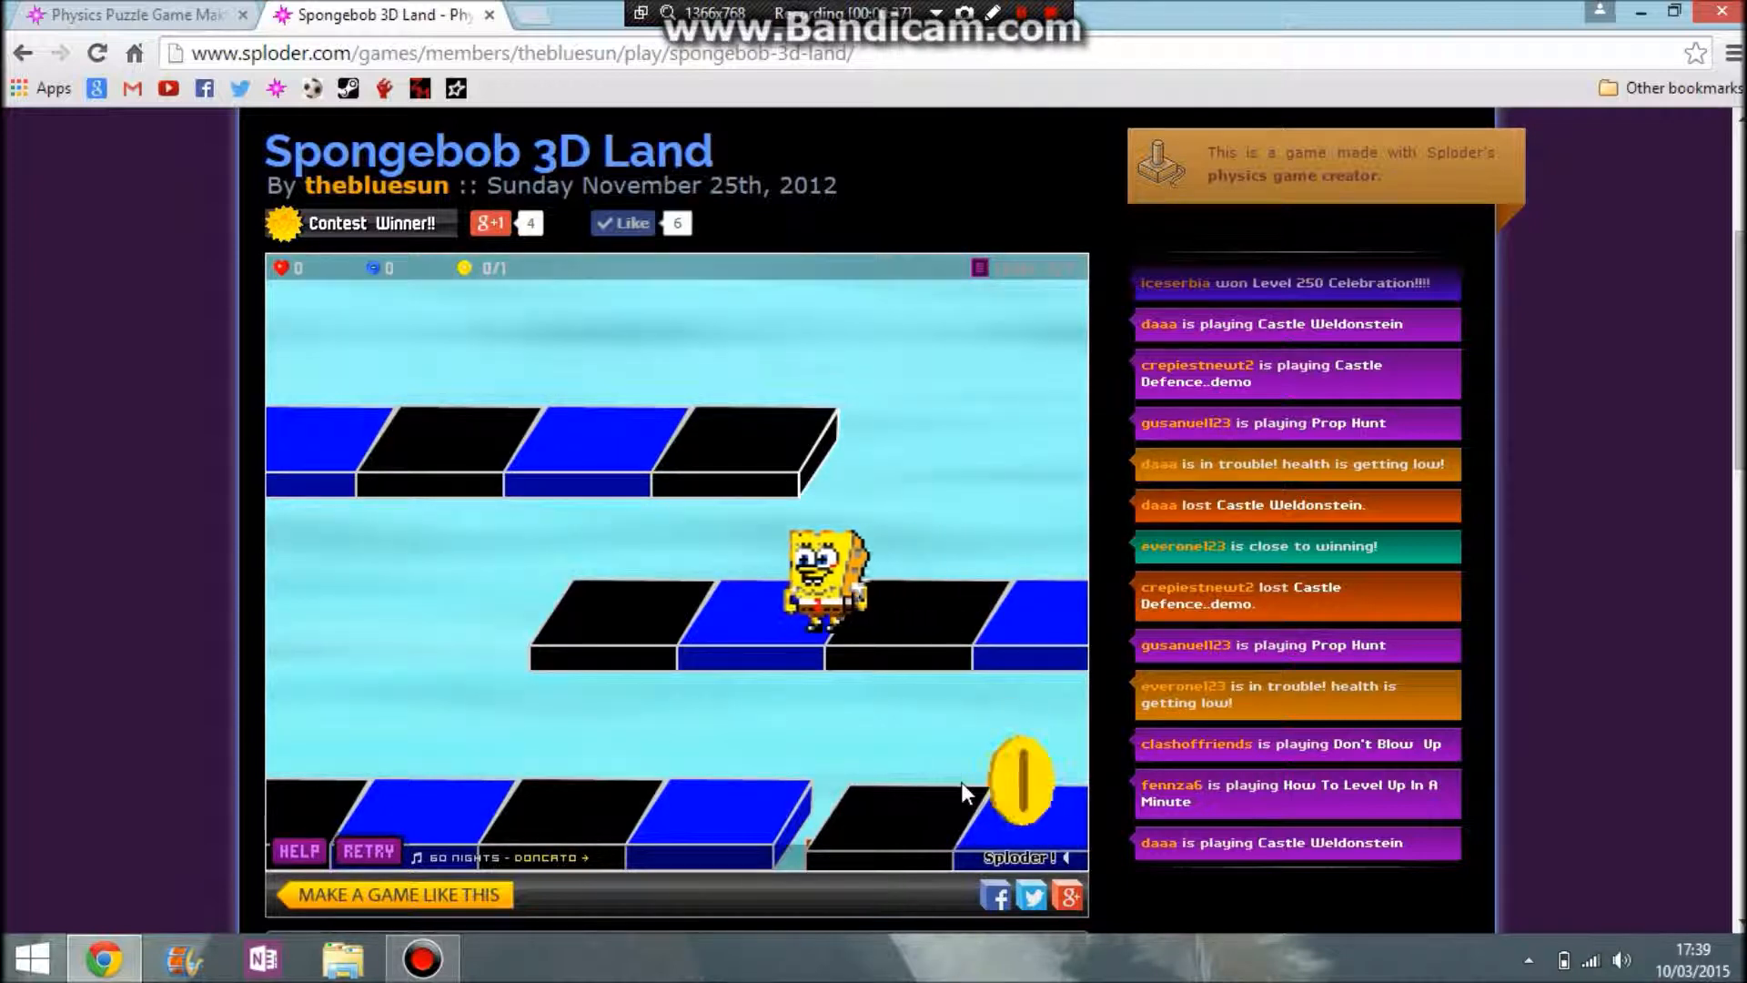
{"action": "key", "text": "Left"}
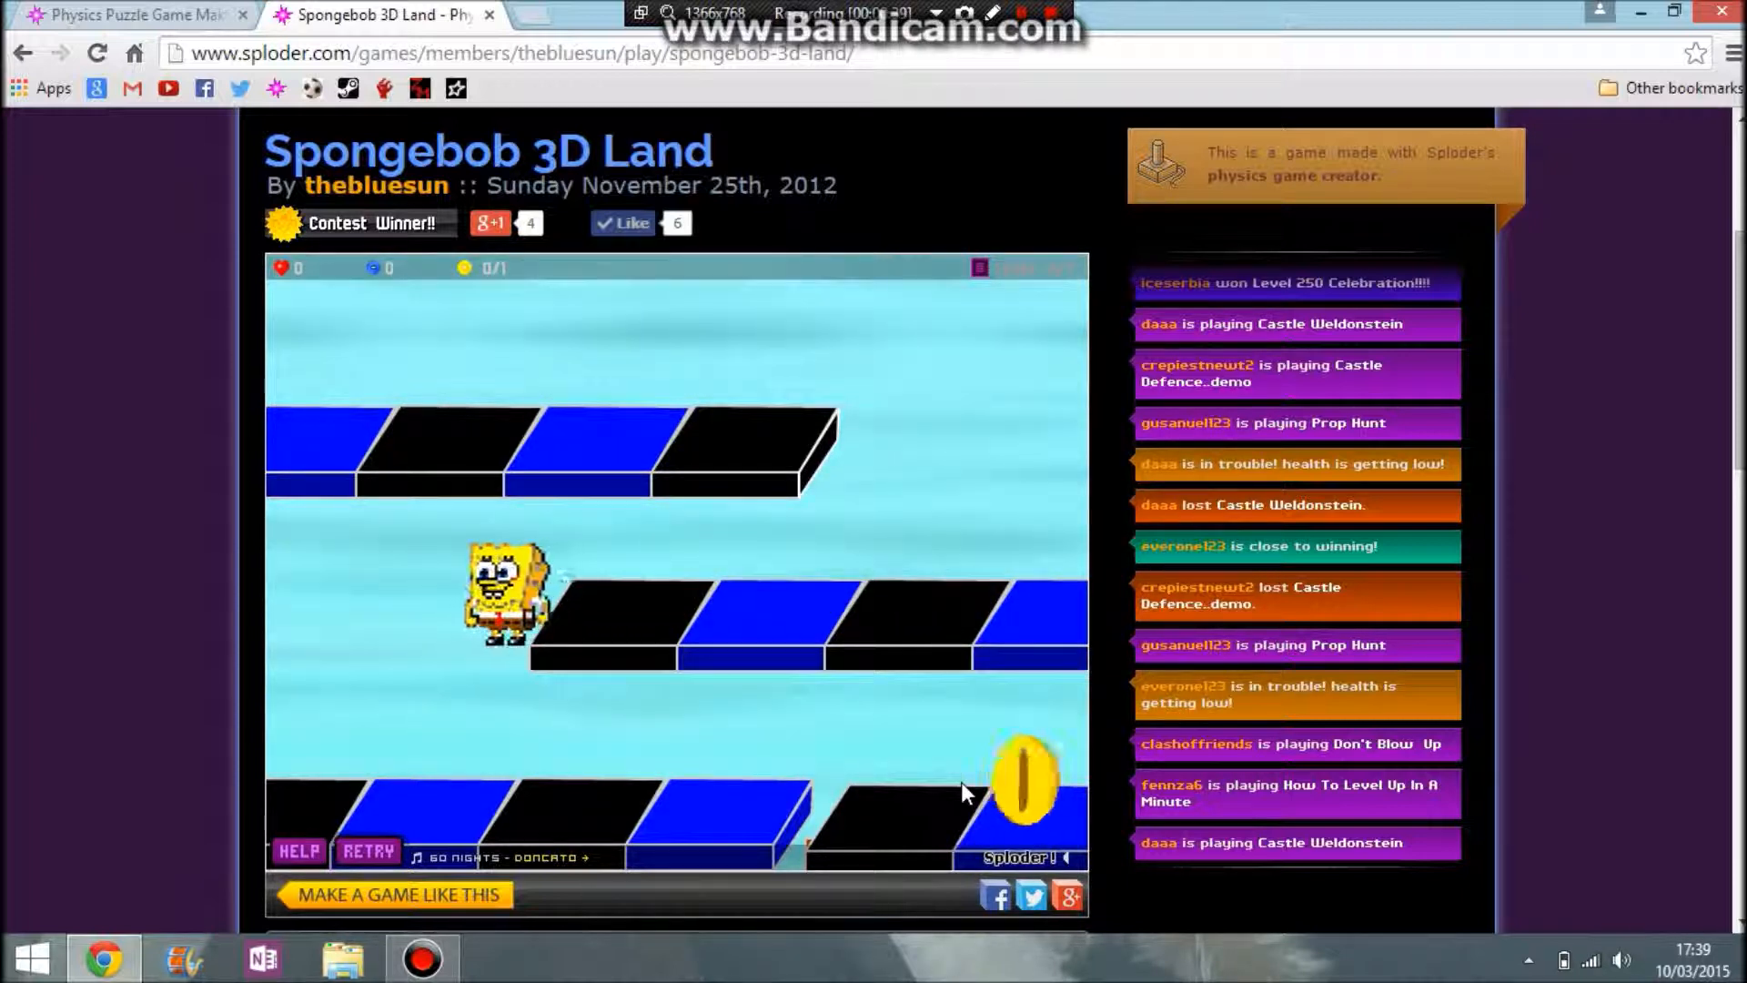
{"action": "key", "text": "Right"}
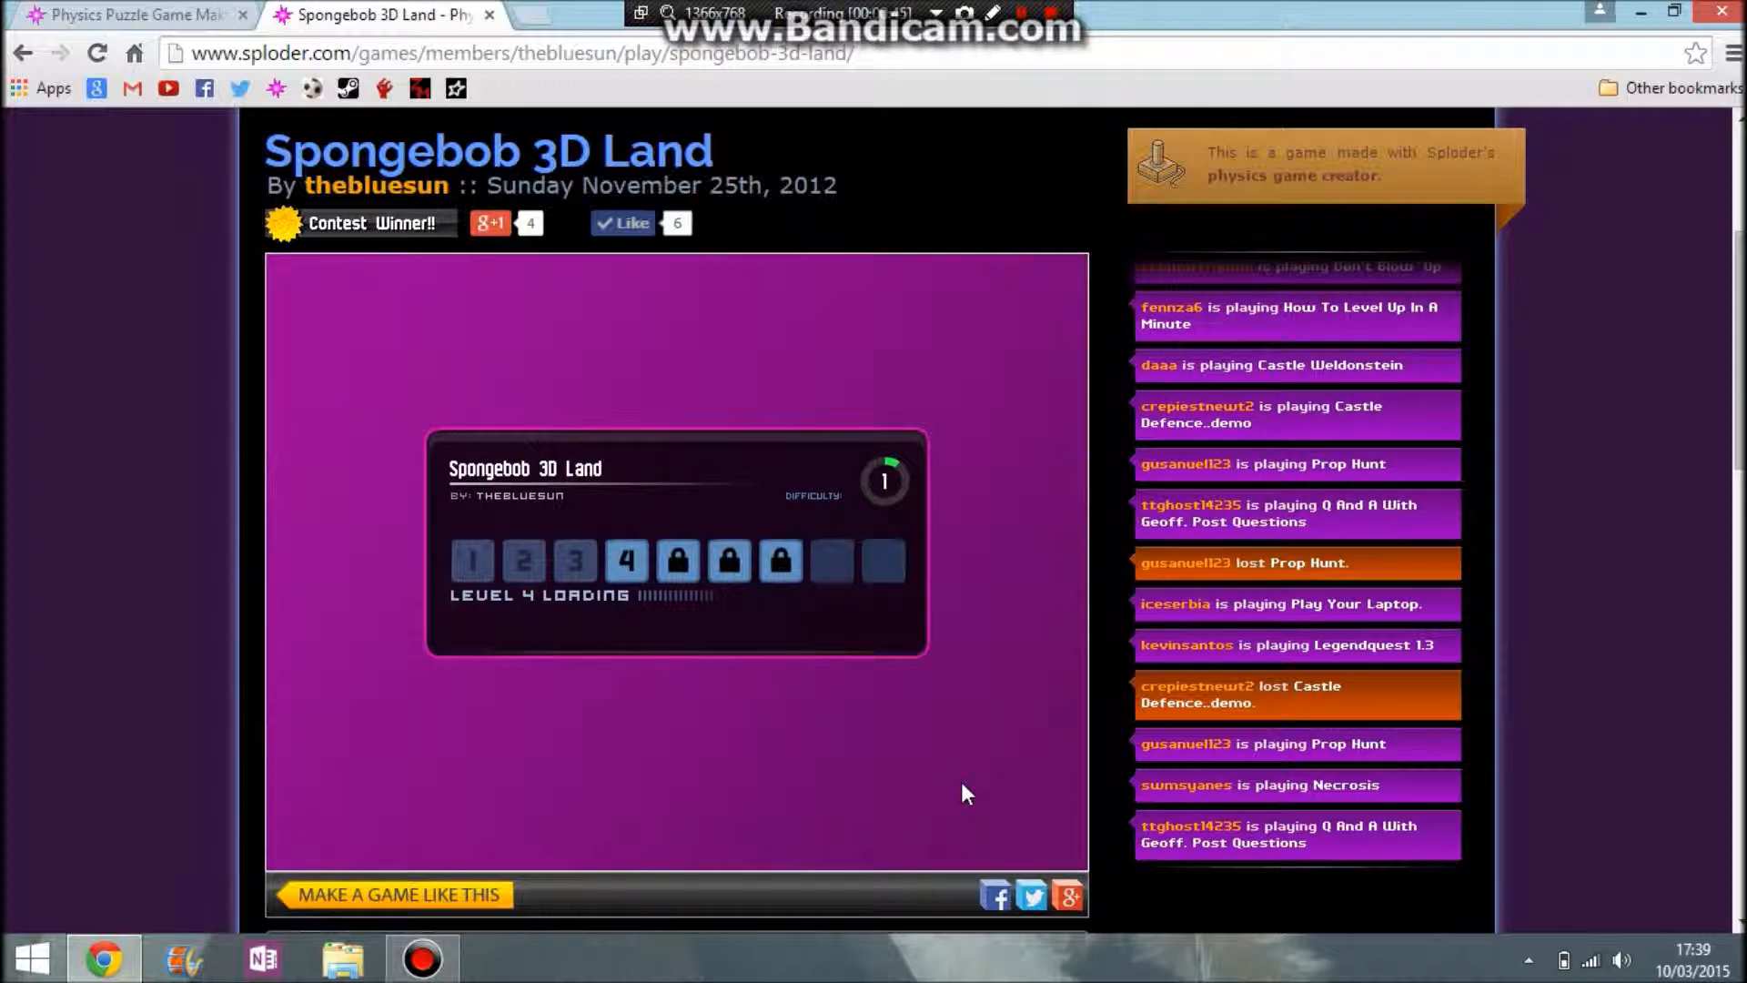
{"action": "key", "text": "ctrl+w"}
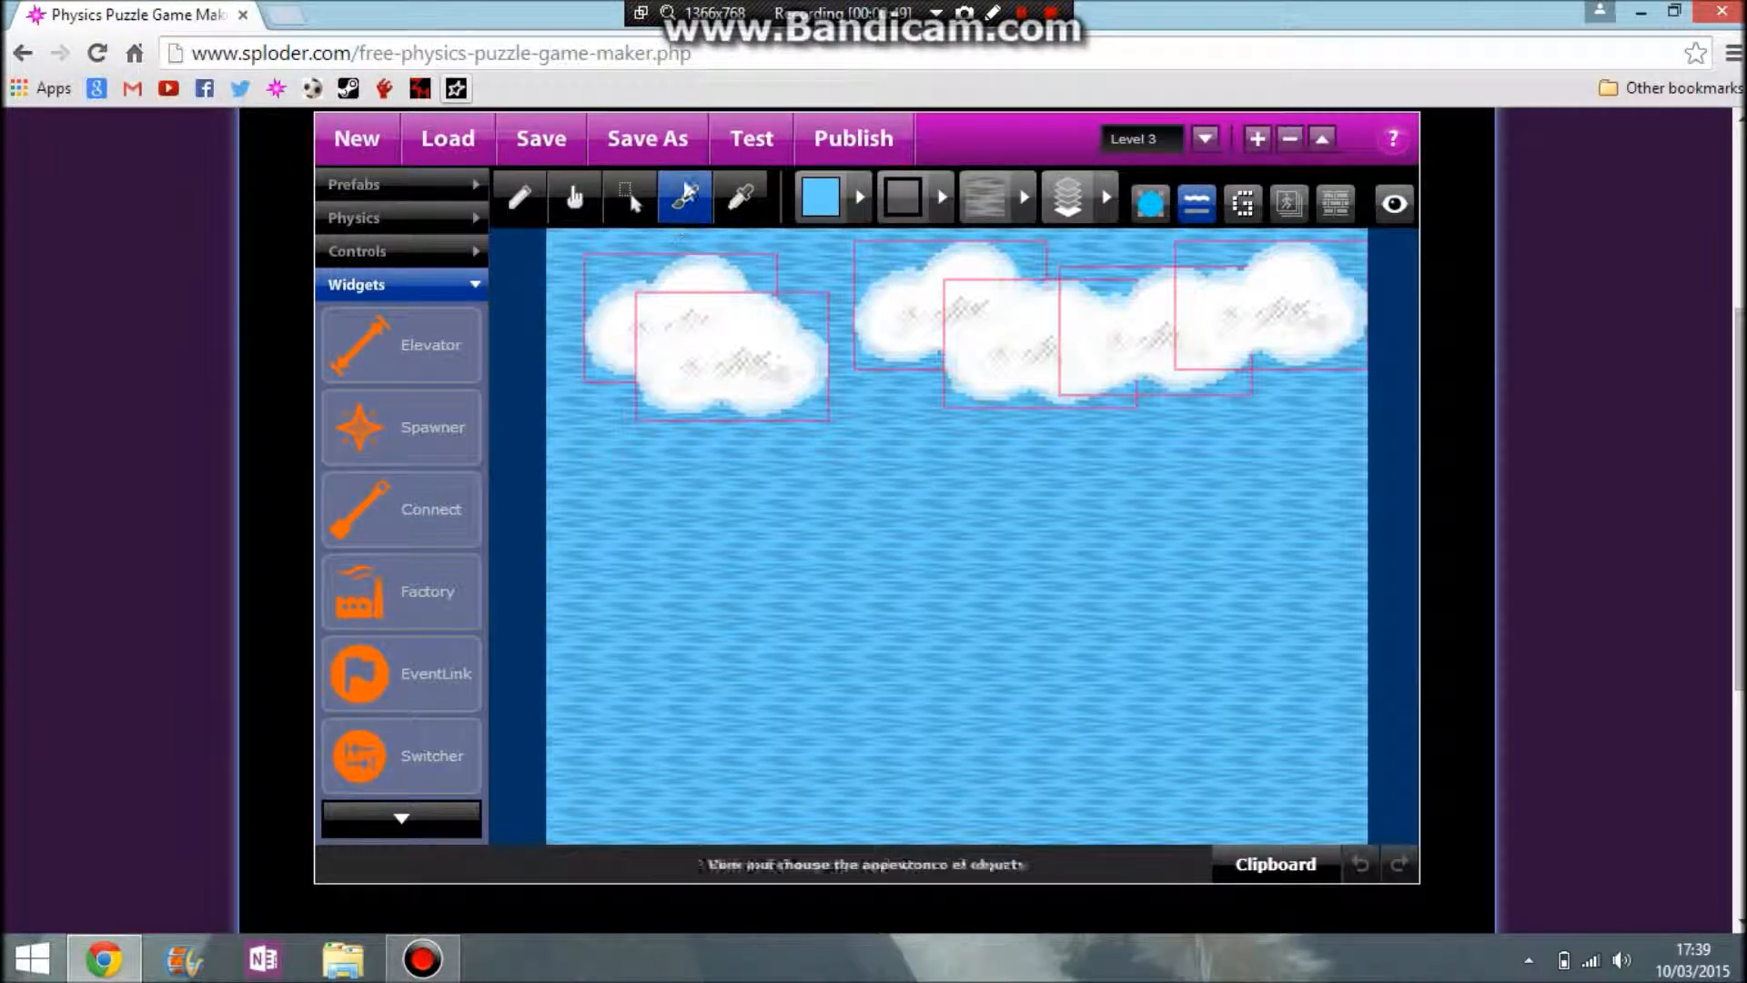
Test-run level 3 and return to the editor.
{"action": "left_click", "coordinate": [746, 138]}
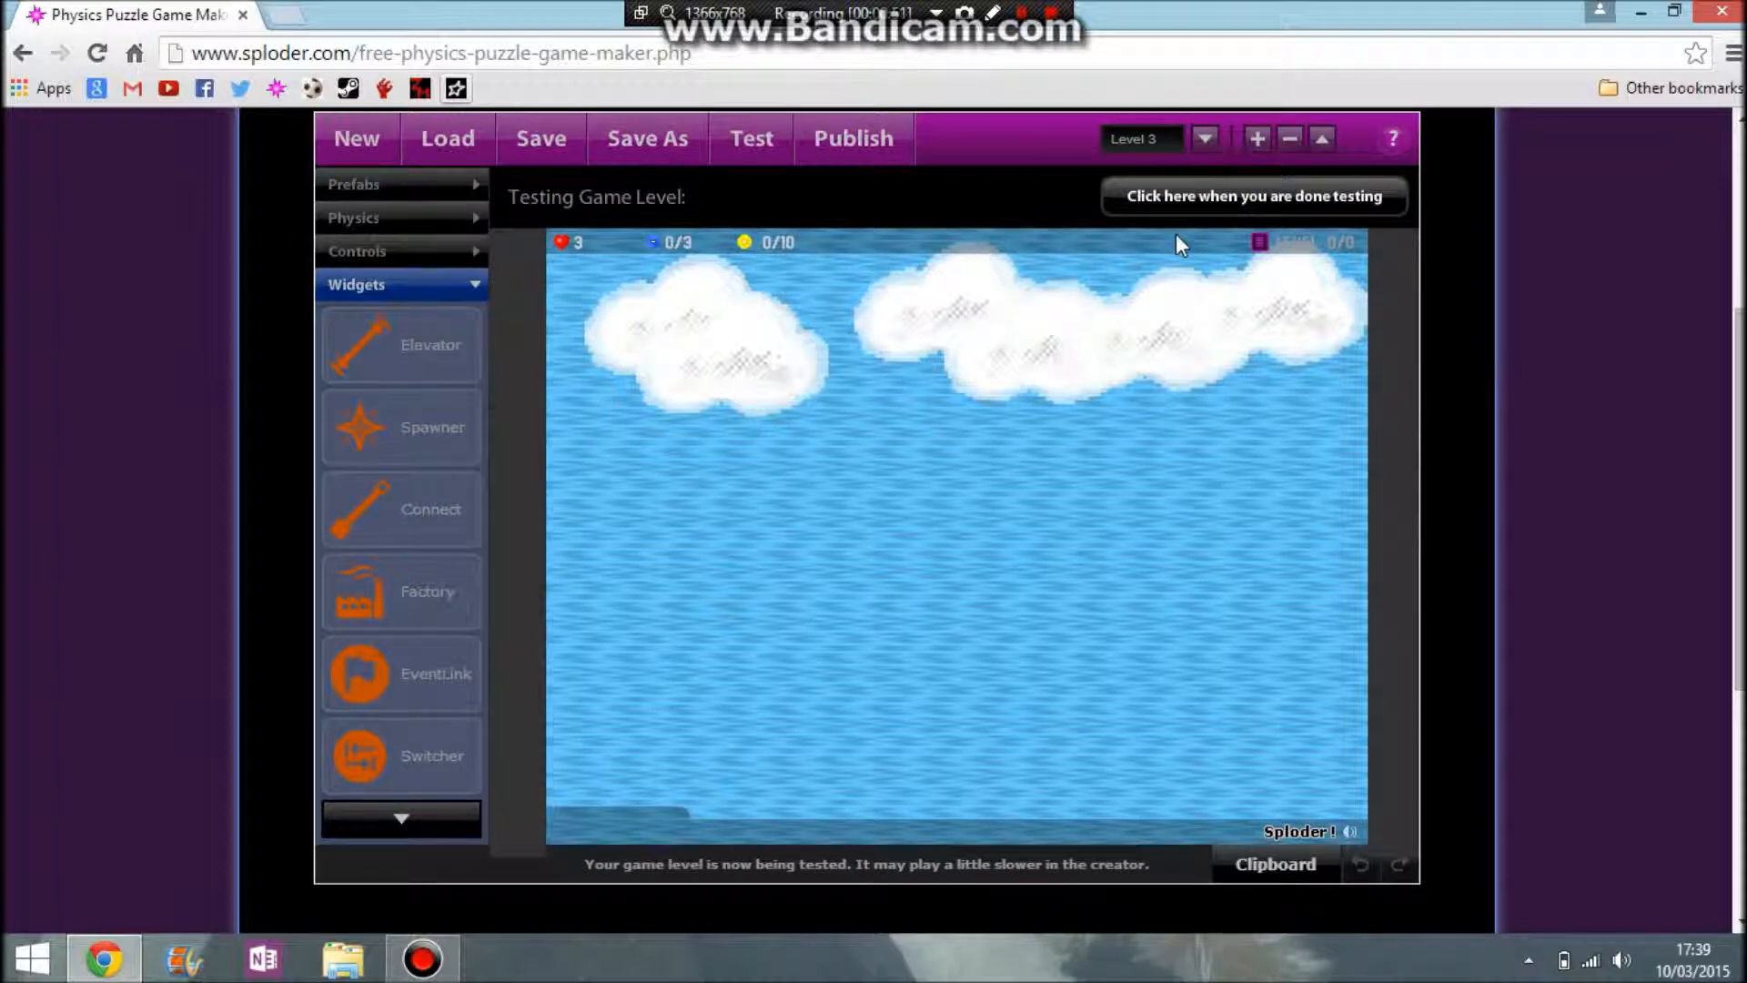
{"action": "left_click", "coordinate": [1149, 208]}
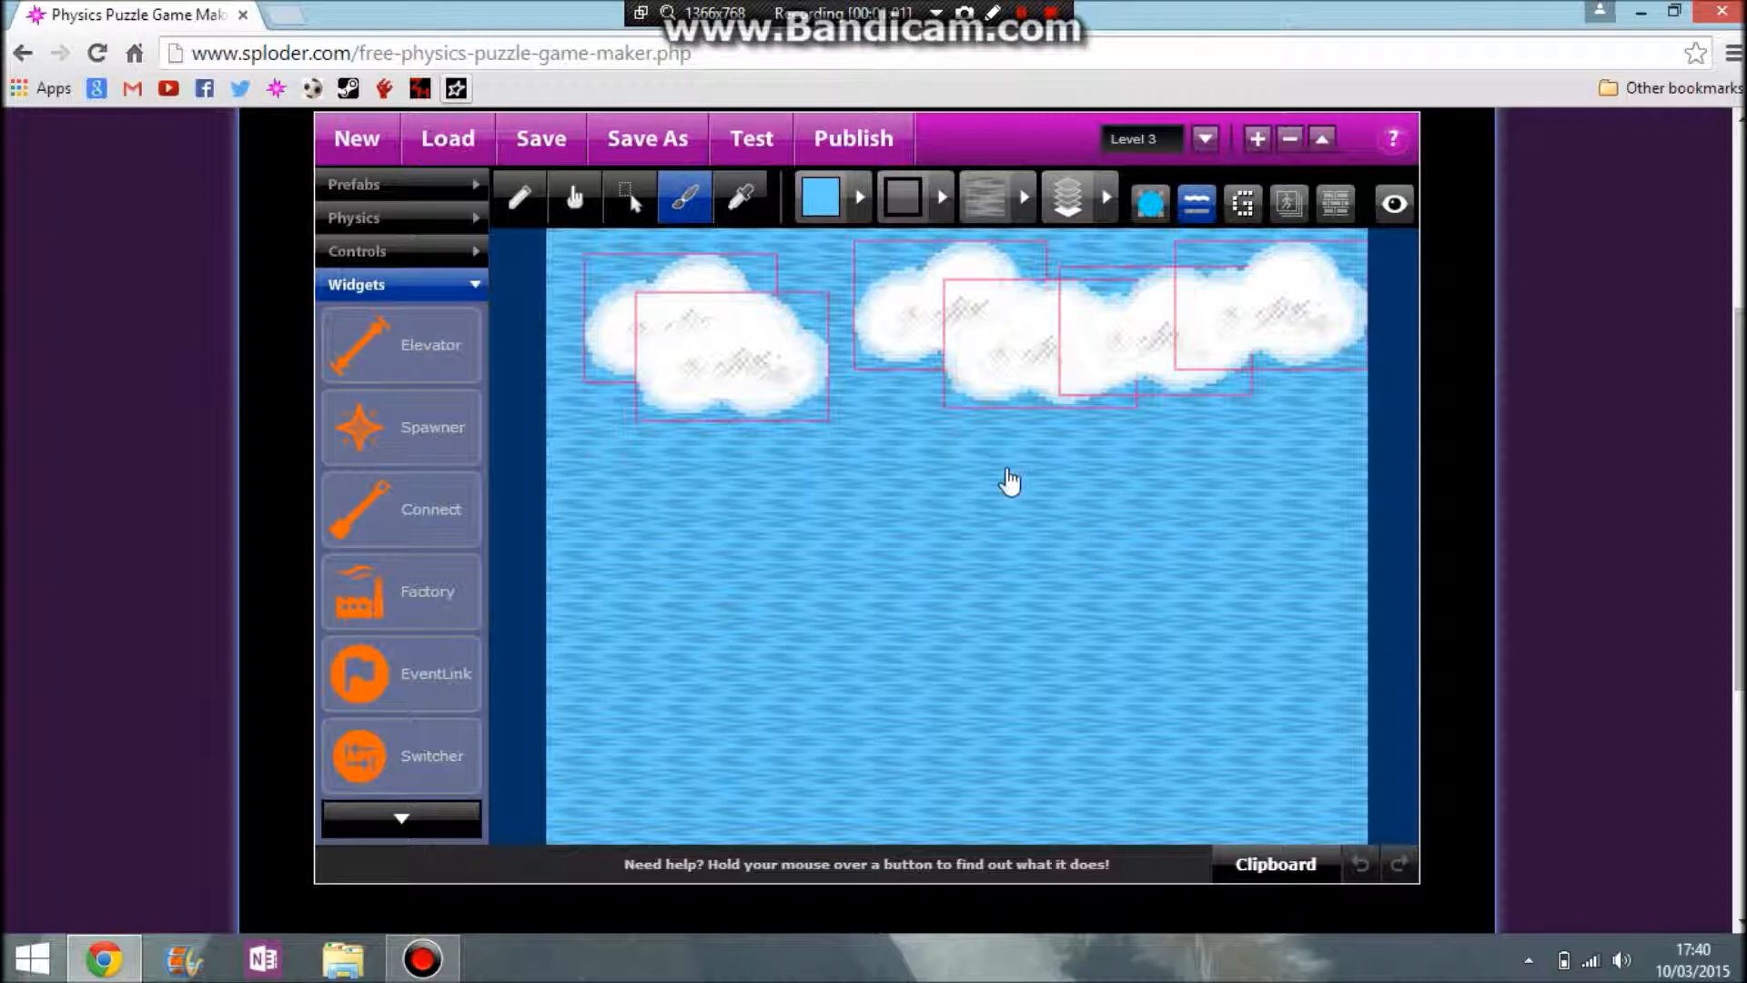
Draw a closed freeform polygon in the empty area below the pair of clouds.
{"action": "left_click", "coordinate": [535, 204]}
{"action": "left_click", "coordinate": [823, 197]}
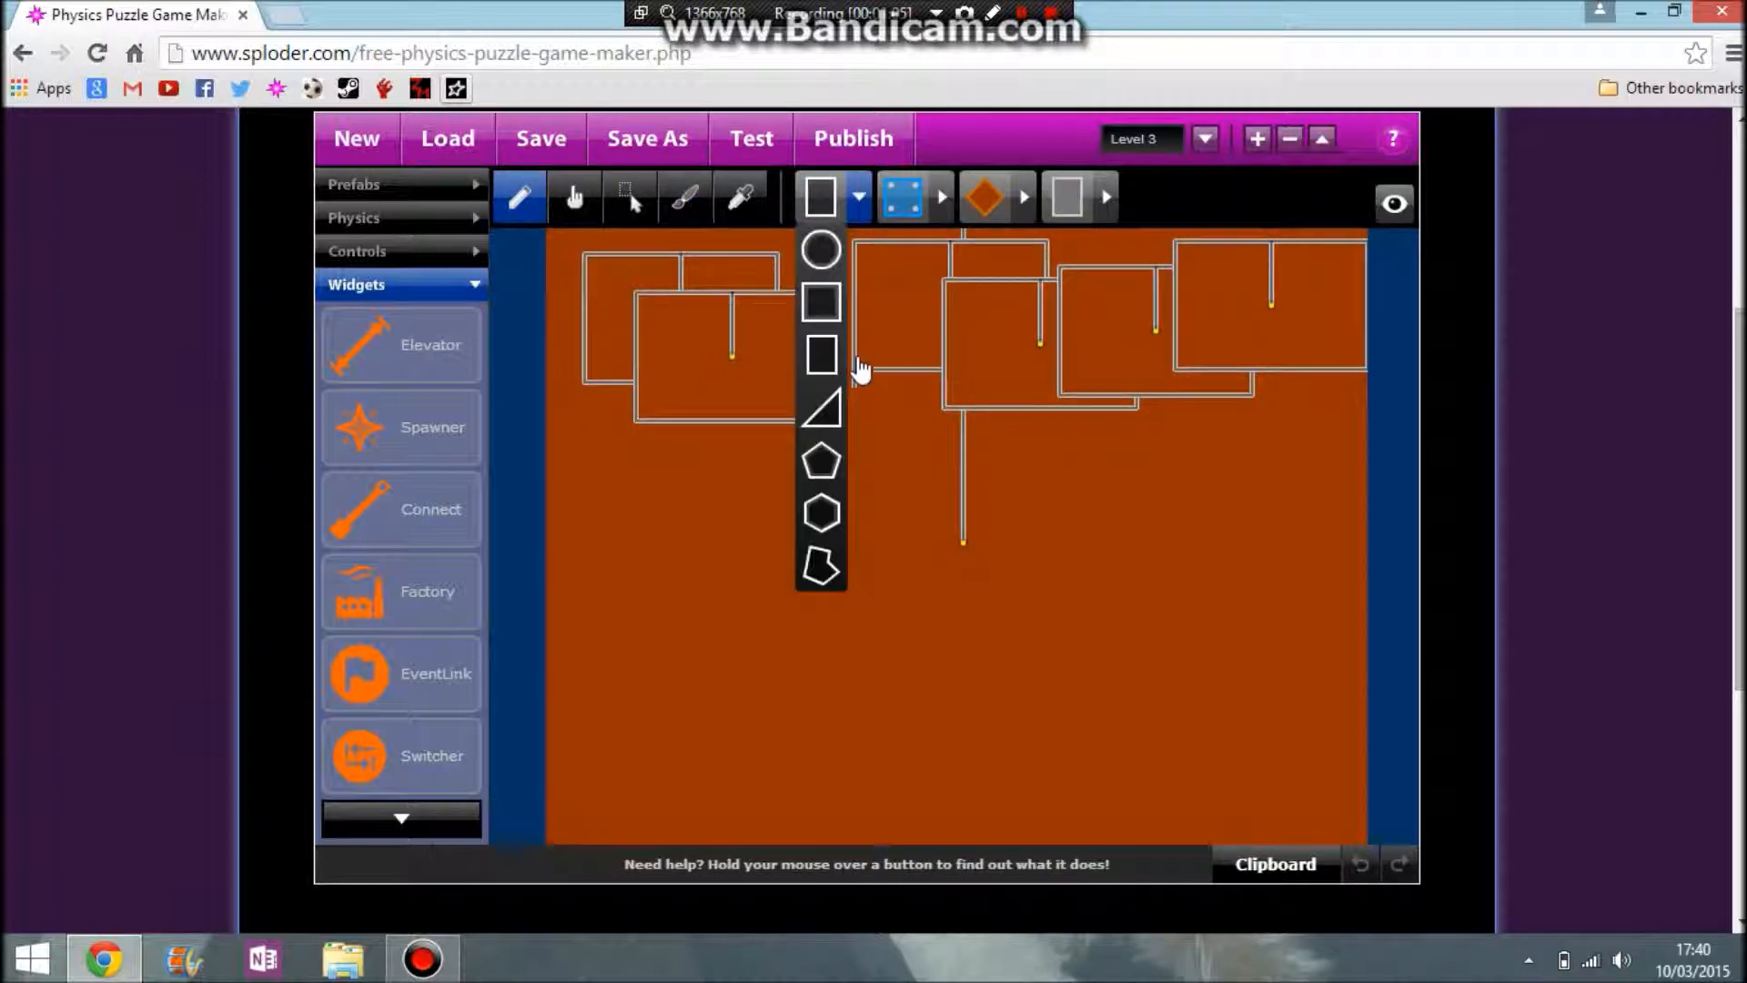
{"action": "left_click", "coordinate": [820, 573]}
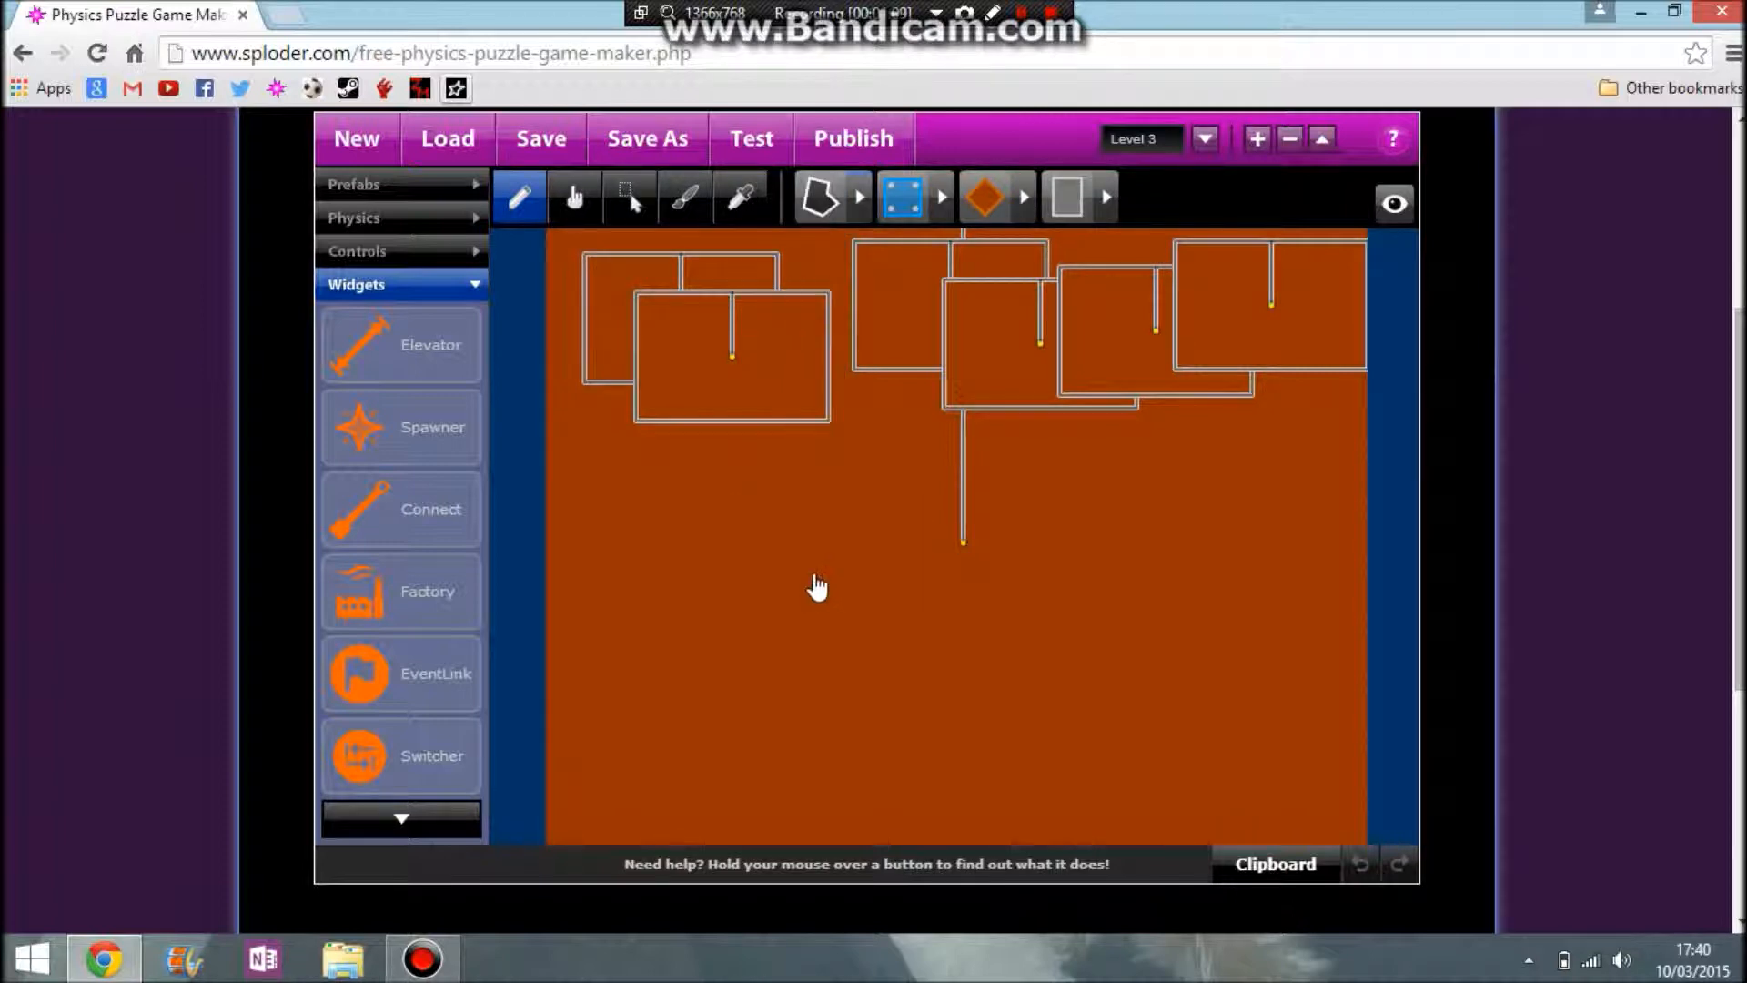
{"action": "mouse_move", "coordinate": [623, 498]}
{"action": "left_mouse_down"}
{"action": "mouse_move", "coordinate": [767, 498]}
{"action": "mouse_move", "coordinate": [756, 572]}
{"action": "mouse_move", "coordinate": [614, 608]}
{"action": "mouse_move", "coordinate": [613, 502]}
{"action": "left_mouse_up"}
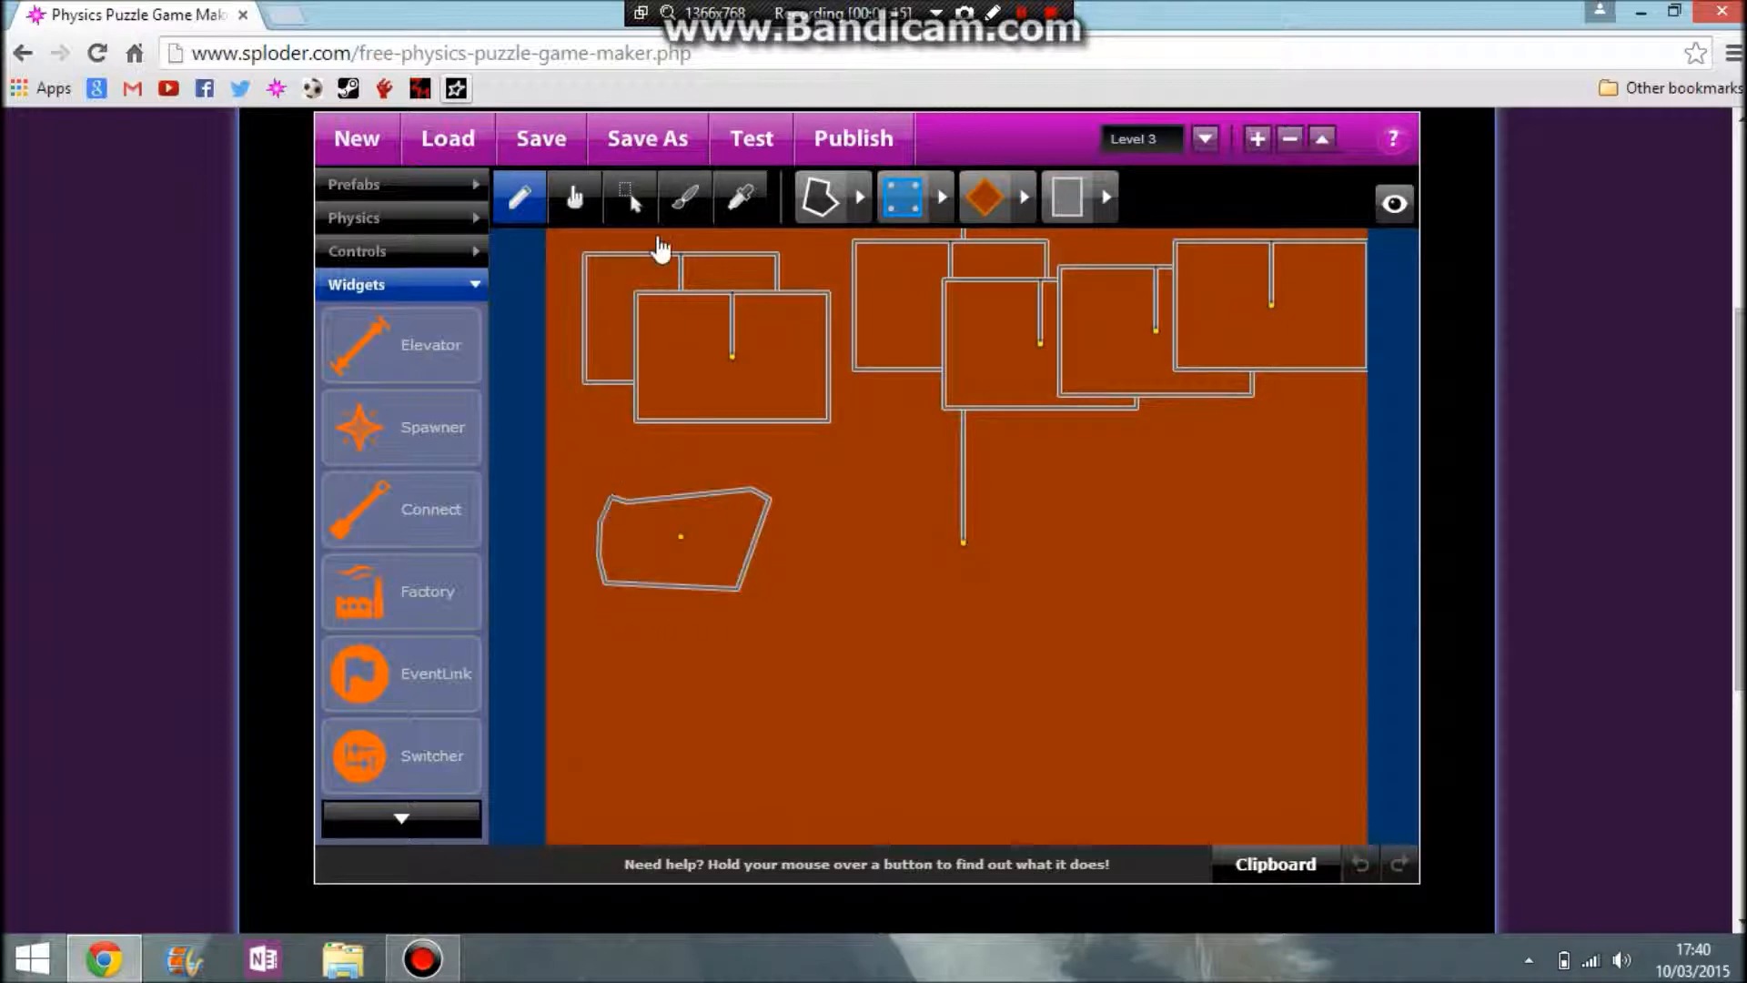
In the appearance view, reduce the brown polygon to four corner points and level its two bottom corners.
{"action": "left_click", "coordinate": [628, 198]}
{"action": "left_click", "coordinate": [687, 202]}
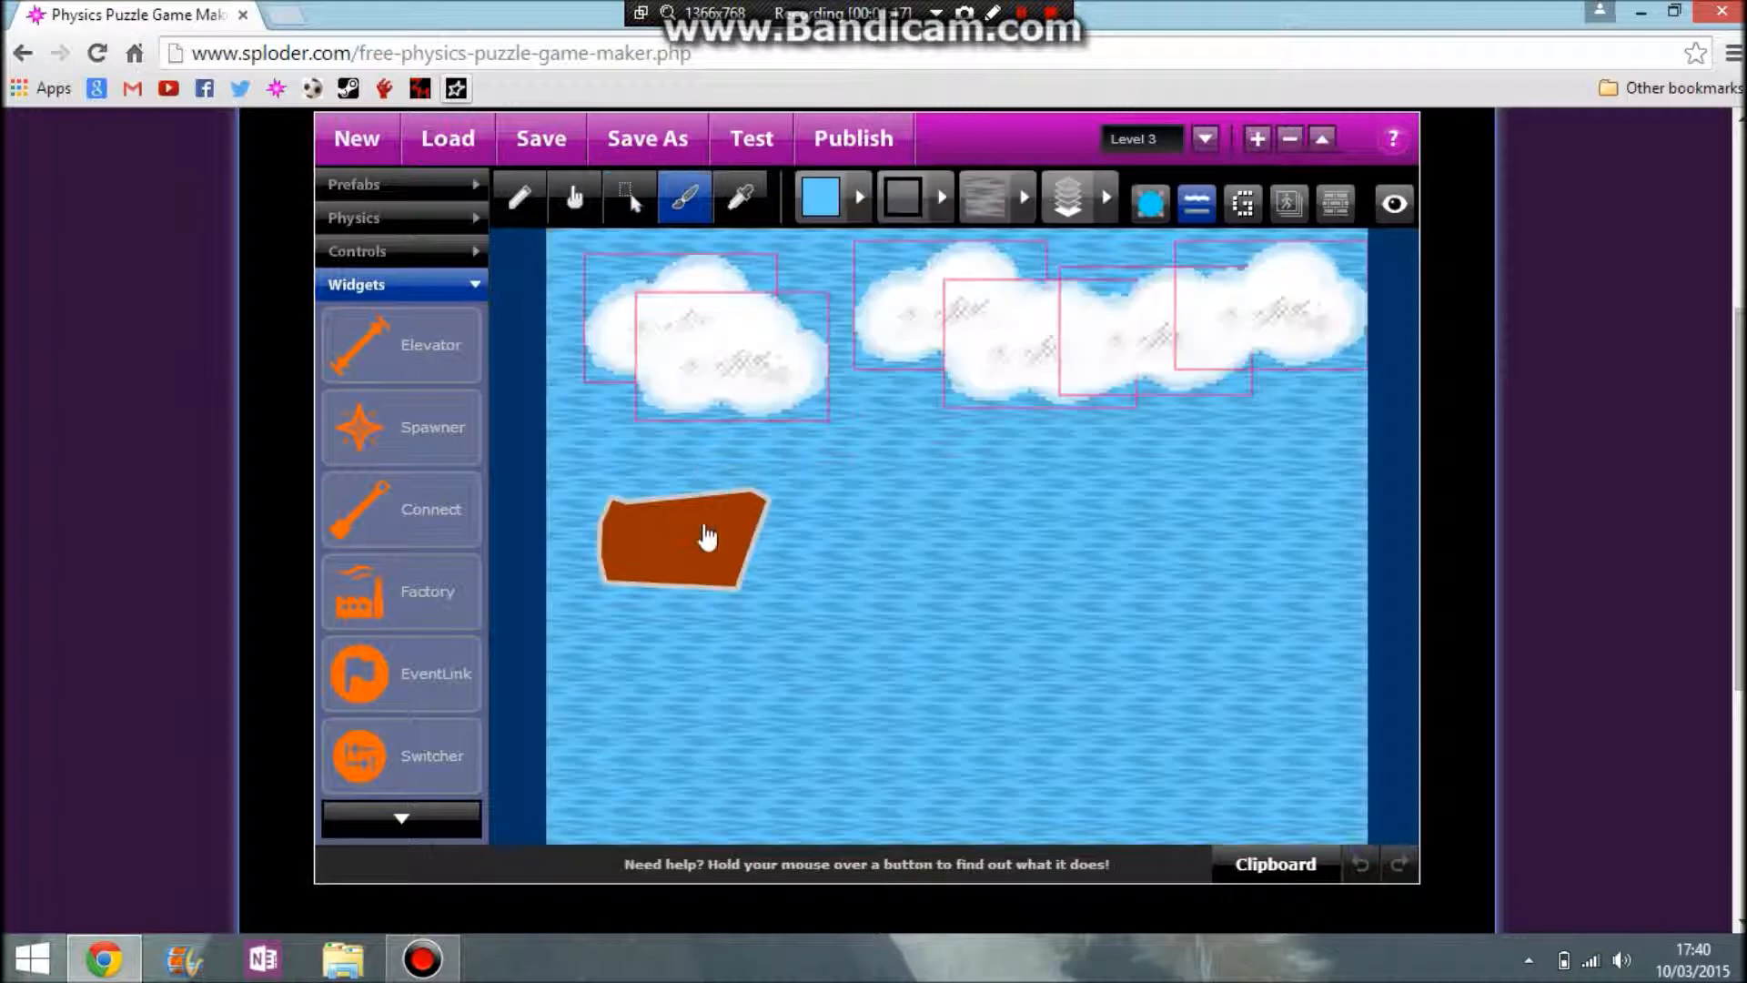
{"action": "left_click", "coordinate": [708, 537]}
{"action": "left_click_drag", "start_coordinate": [714, 552], "coordinate": [715, 577]}
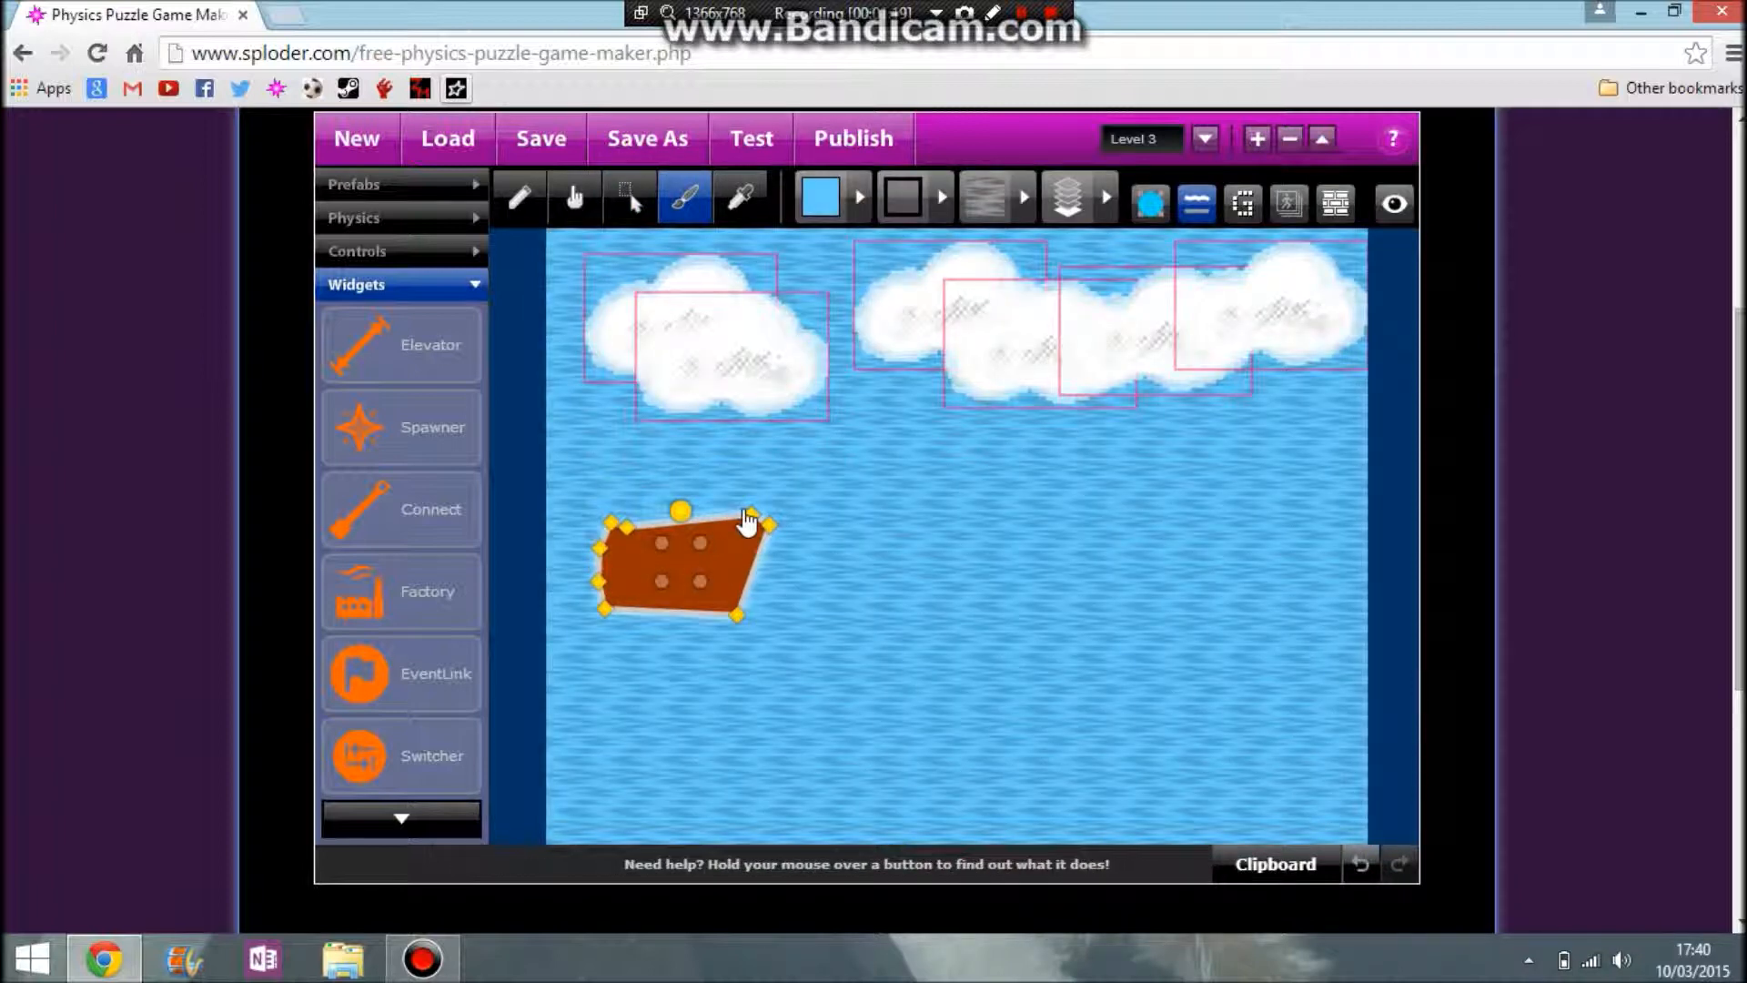
{"action": "double_click", "coordinate": [627, 529]}
{"action": "double_click", "coordinate": [597, 549]}
{"action": "double_click", "coordinate": [599, 583]}
{"action": "left_click_drag", "start_coordinate": [604, 621], "coordinate": [610, 633]}
{"action": "left_click_drag", "start_coordinate": [738, 617], "coordinate": [740, 631]}
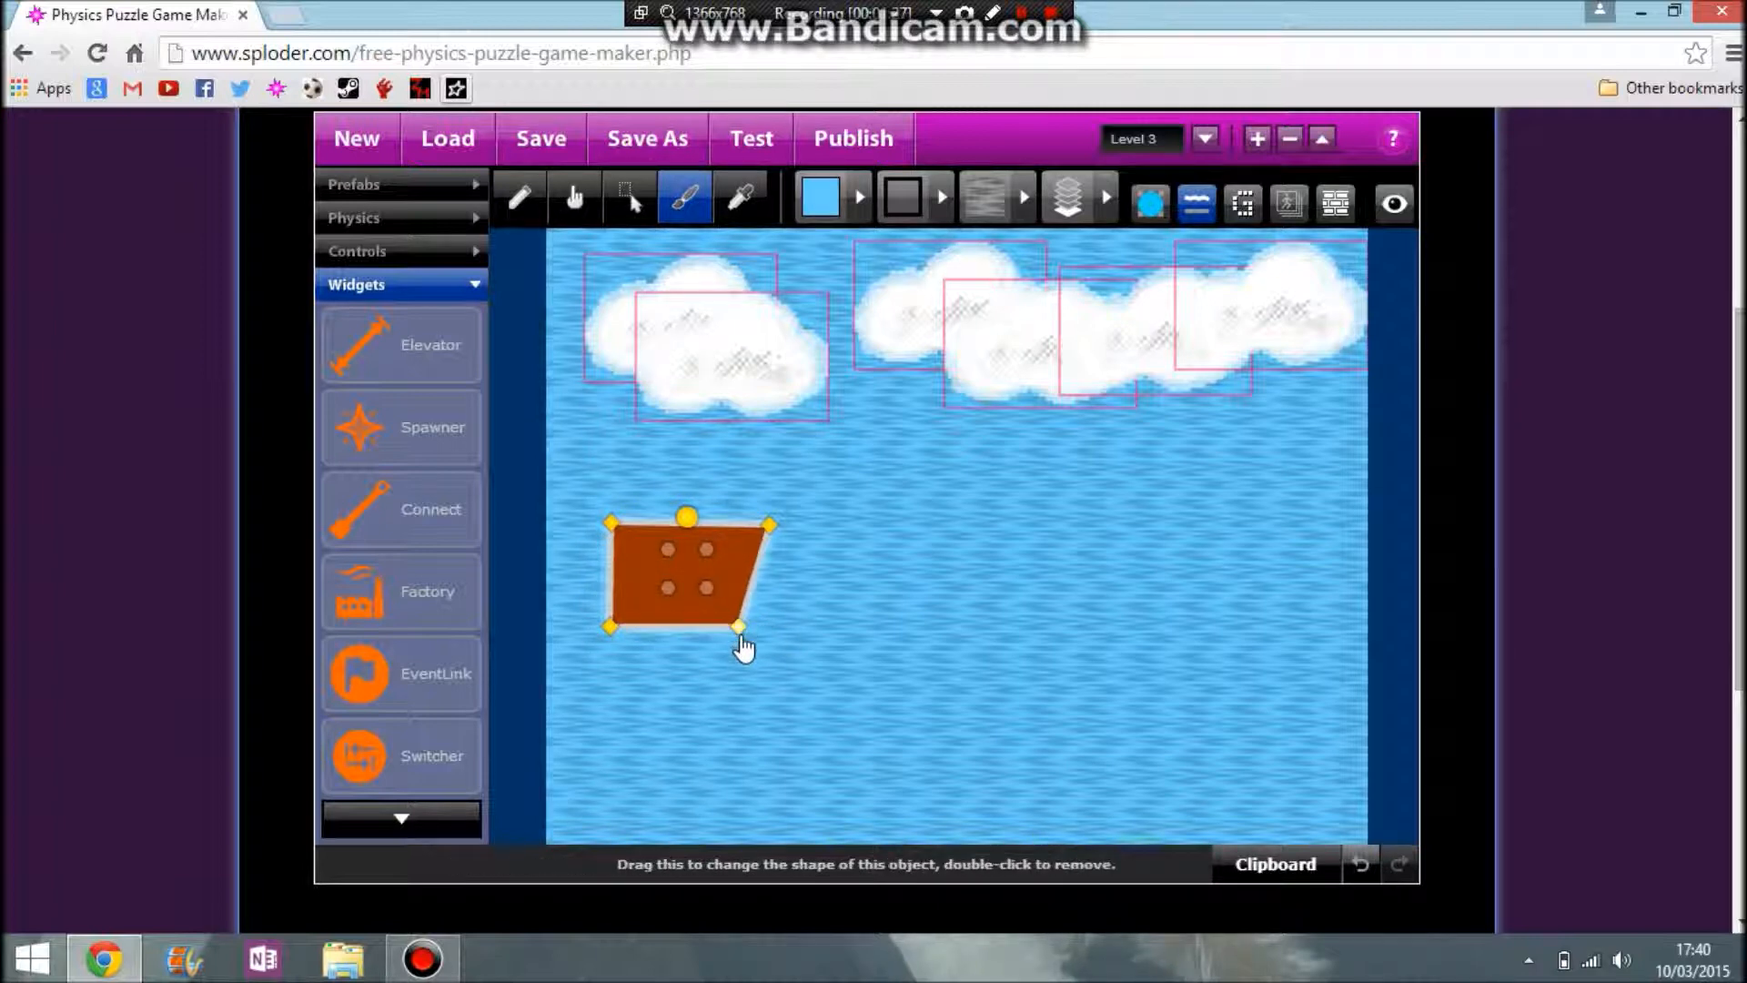
Move the upper corners and lower-left corner of the brown shape to form a right-leaning parallelogram.
{"action": "left_click_drag", "start_coordinate": [770, 528], "coordinate": [778, 550]}
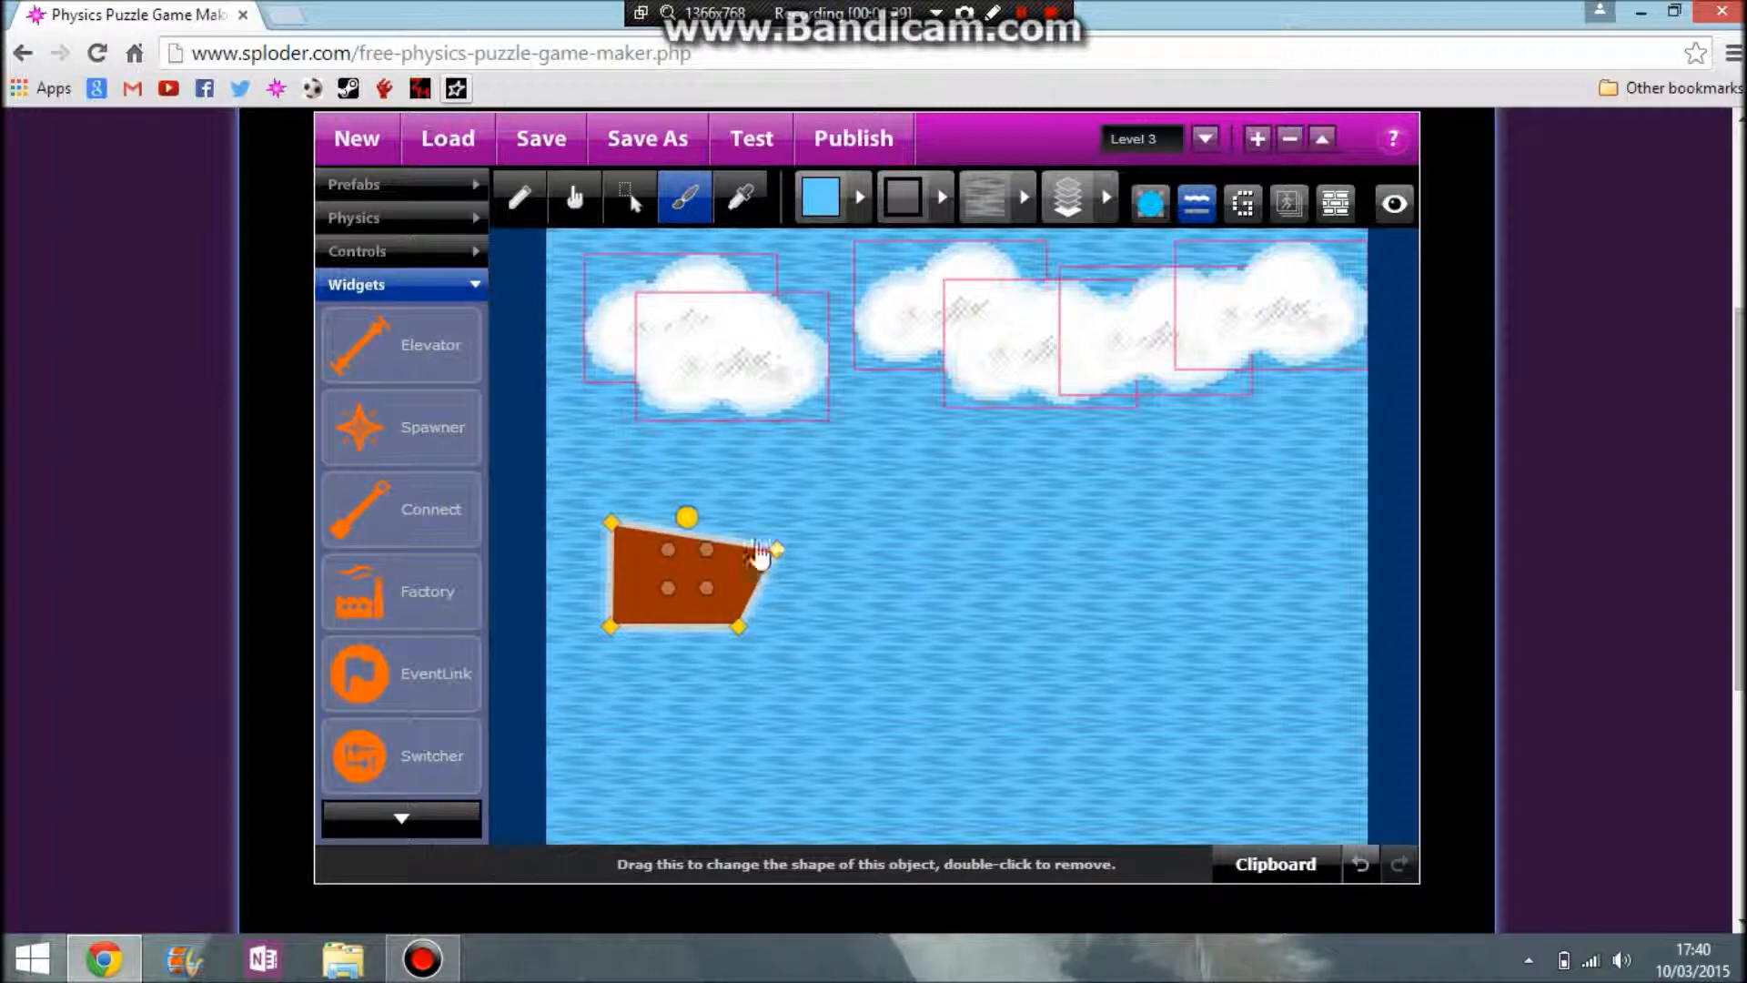
{"action": "left_click_drag", "start_coordinate": [611, 524], "coordinate": [648, 564]}
{"action": "left_click_drag", "start_coordinate": [599, 628], "coordinate": [596, 628]}
{"action": "left_click", "coordinate": [790, 534]}
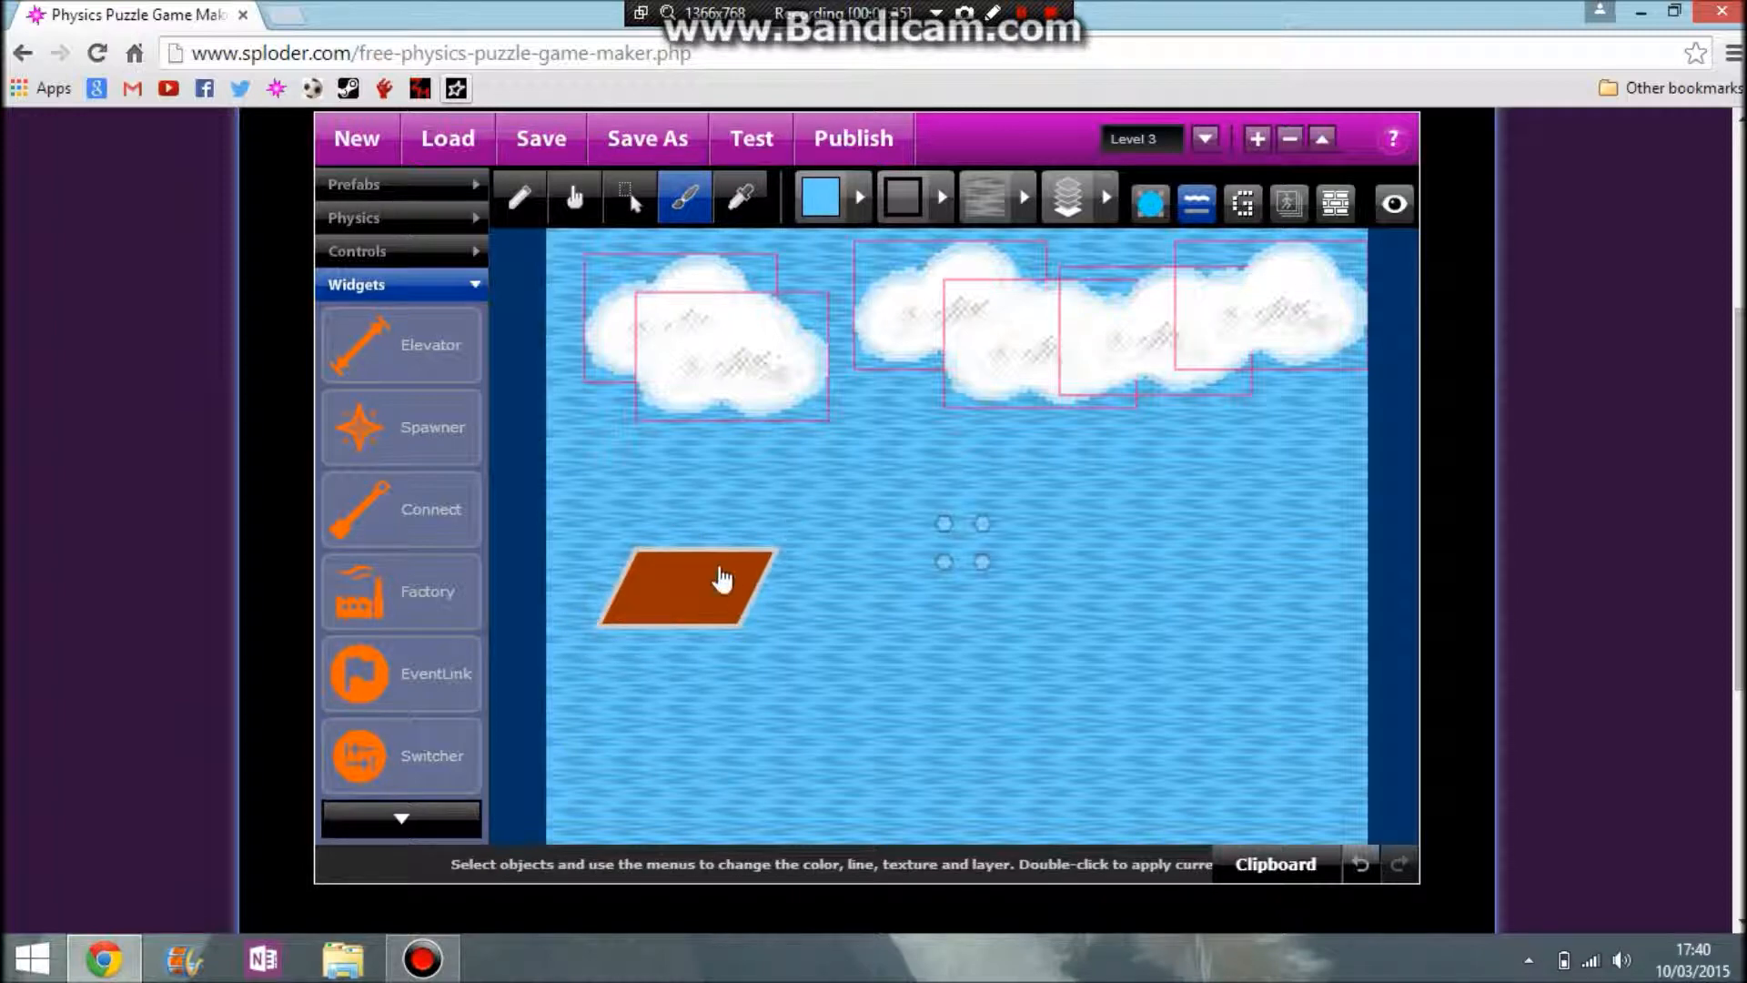
Lower the parallelogram's top edge and shift it right for a stronger slant, adjusting the shape's placement.
{"action": "left_click", "coordinate": [700, 598]}
{"action": "left_click_drag", "start_coordinate": [702, 592], "coordinate": [714, 580]}
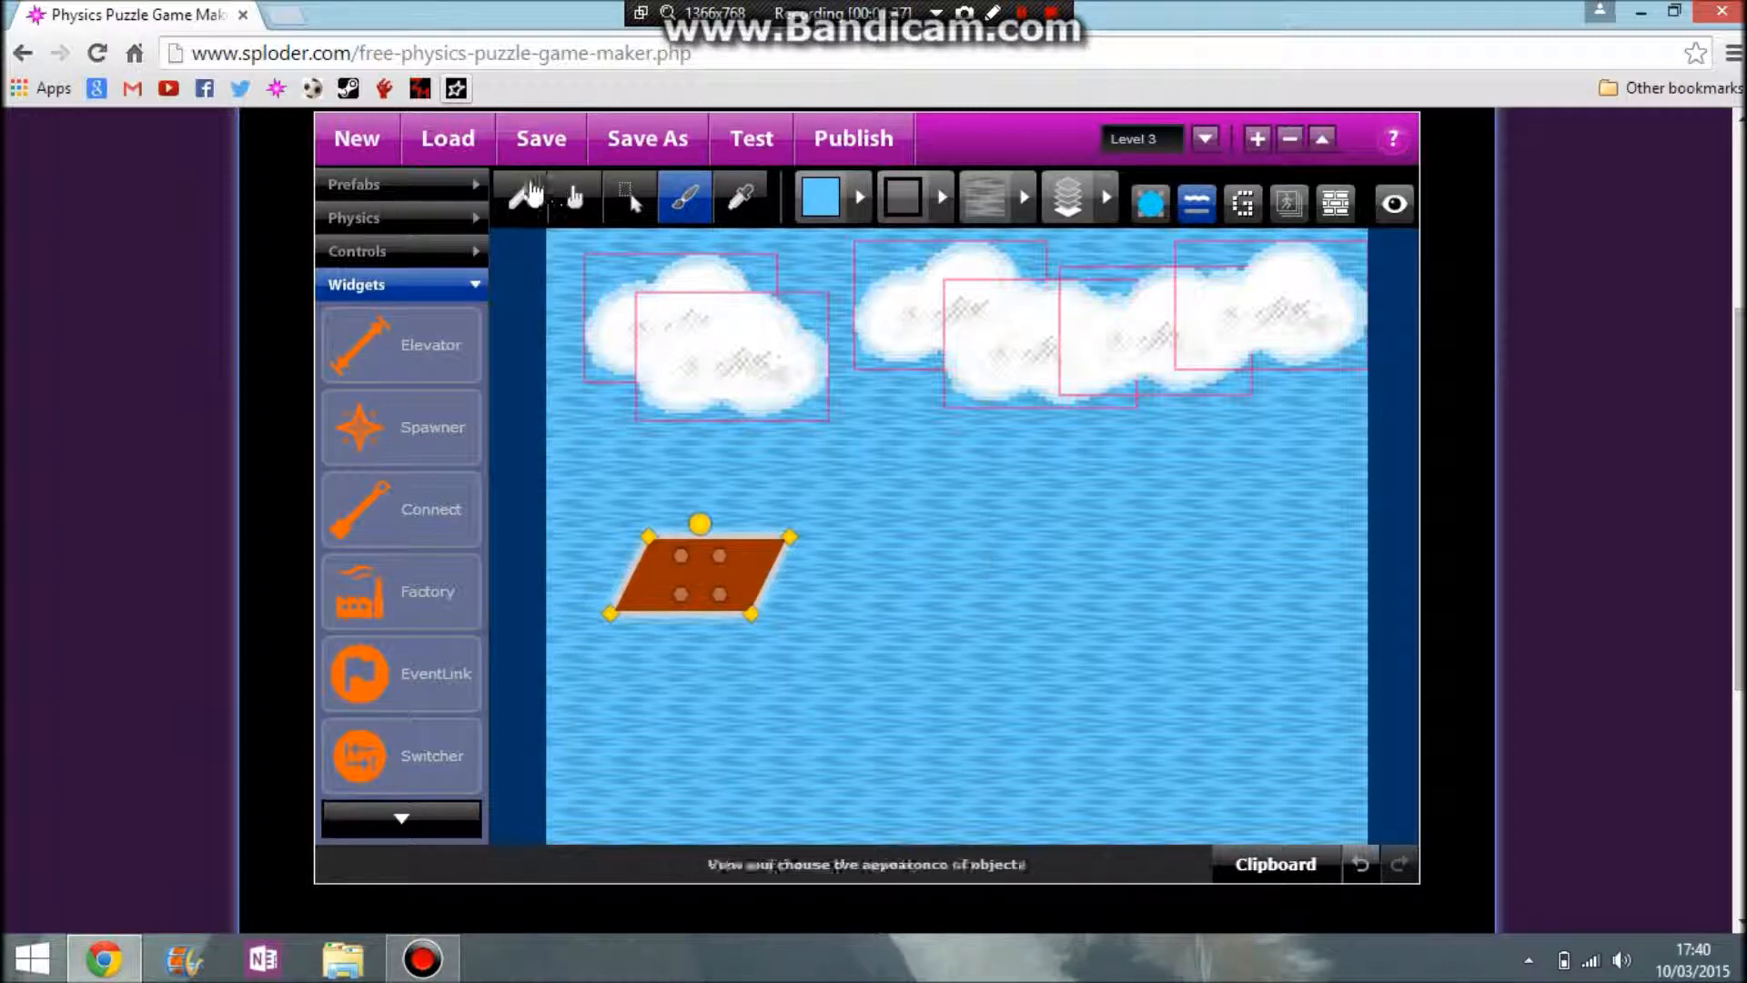
{"action": "left_click_drag", "start_coordinate": [791, 538], "coordinate": [804, 550]}
{"action": "left_click_drag", "start_coordinate": [671, 558], "coordinate": [680, 572]}
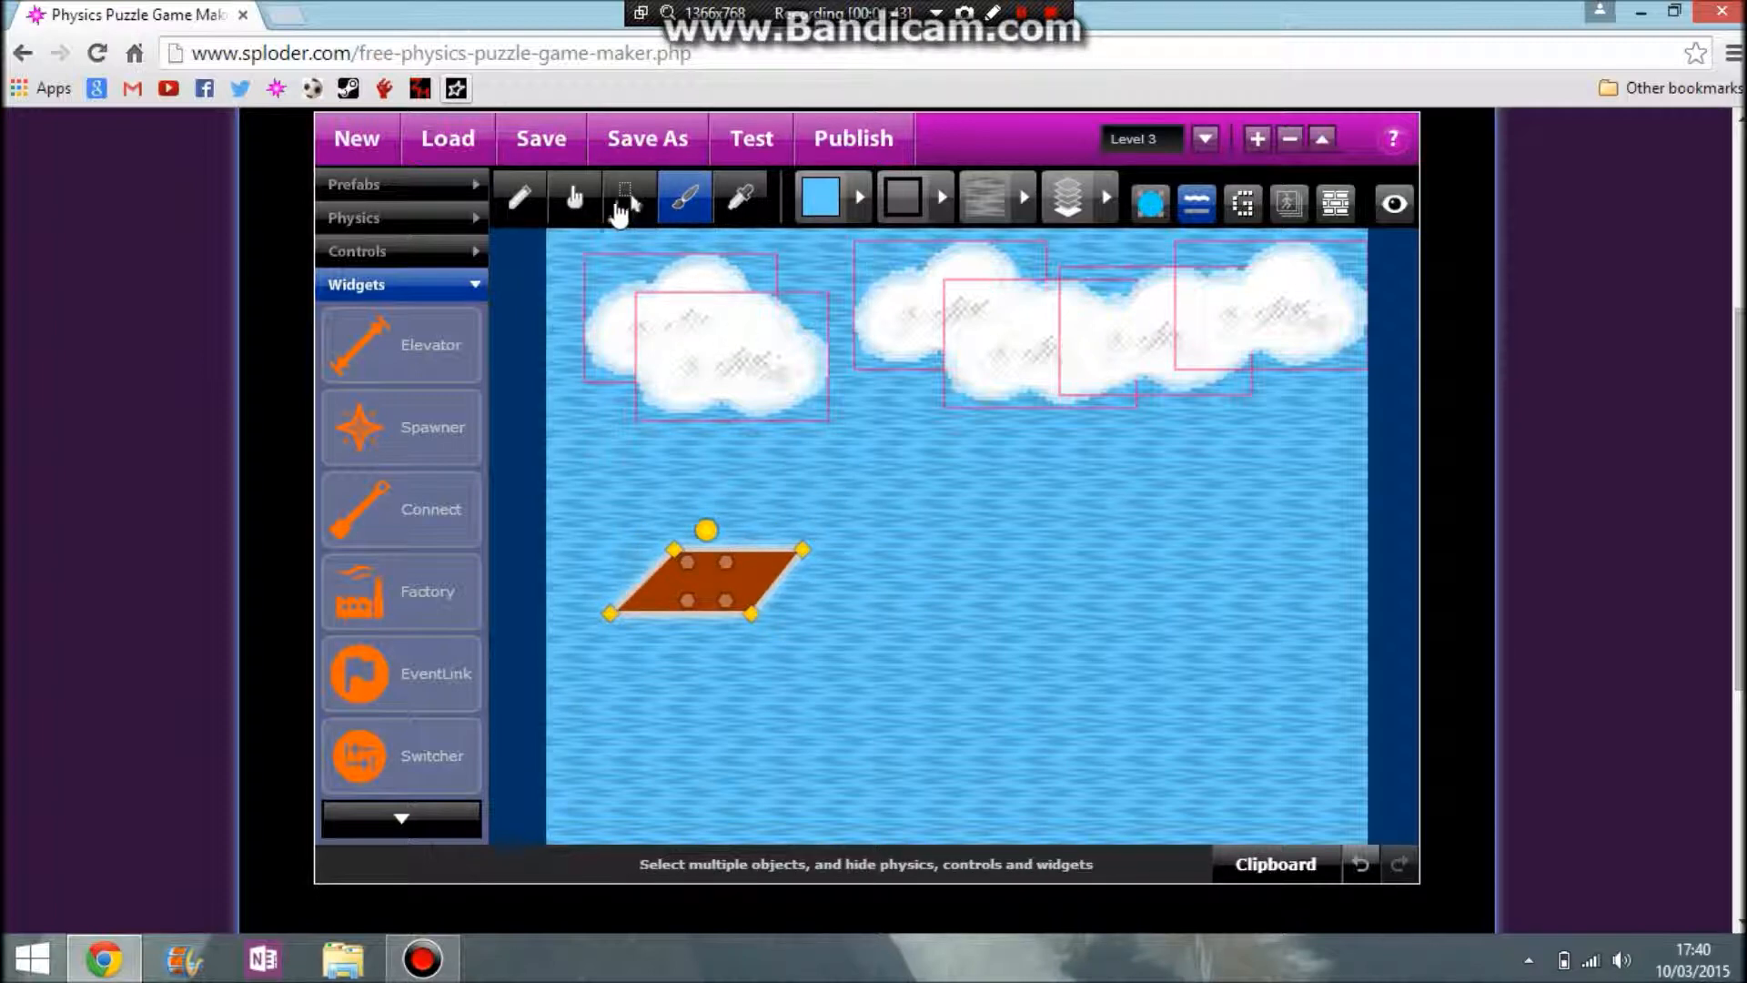
{"action": "left_click_drag", "start_coordinate": [748, 596], "coordinate": [735, 609]}
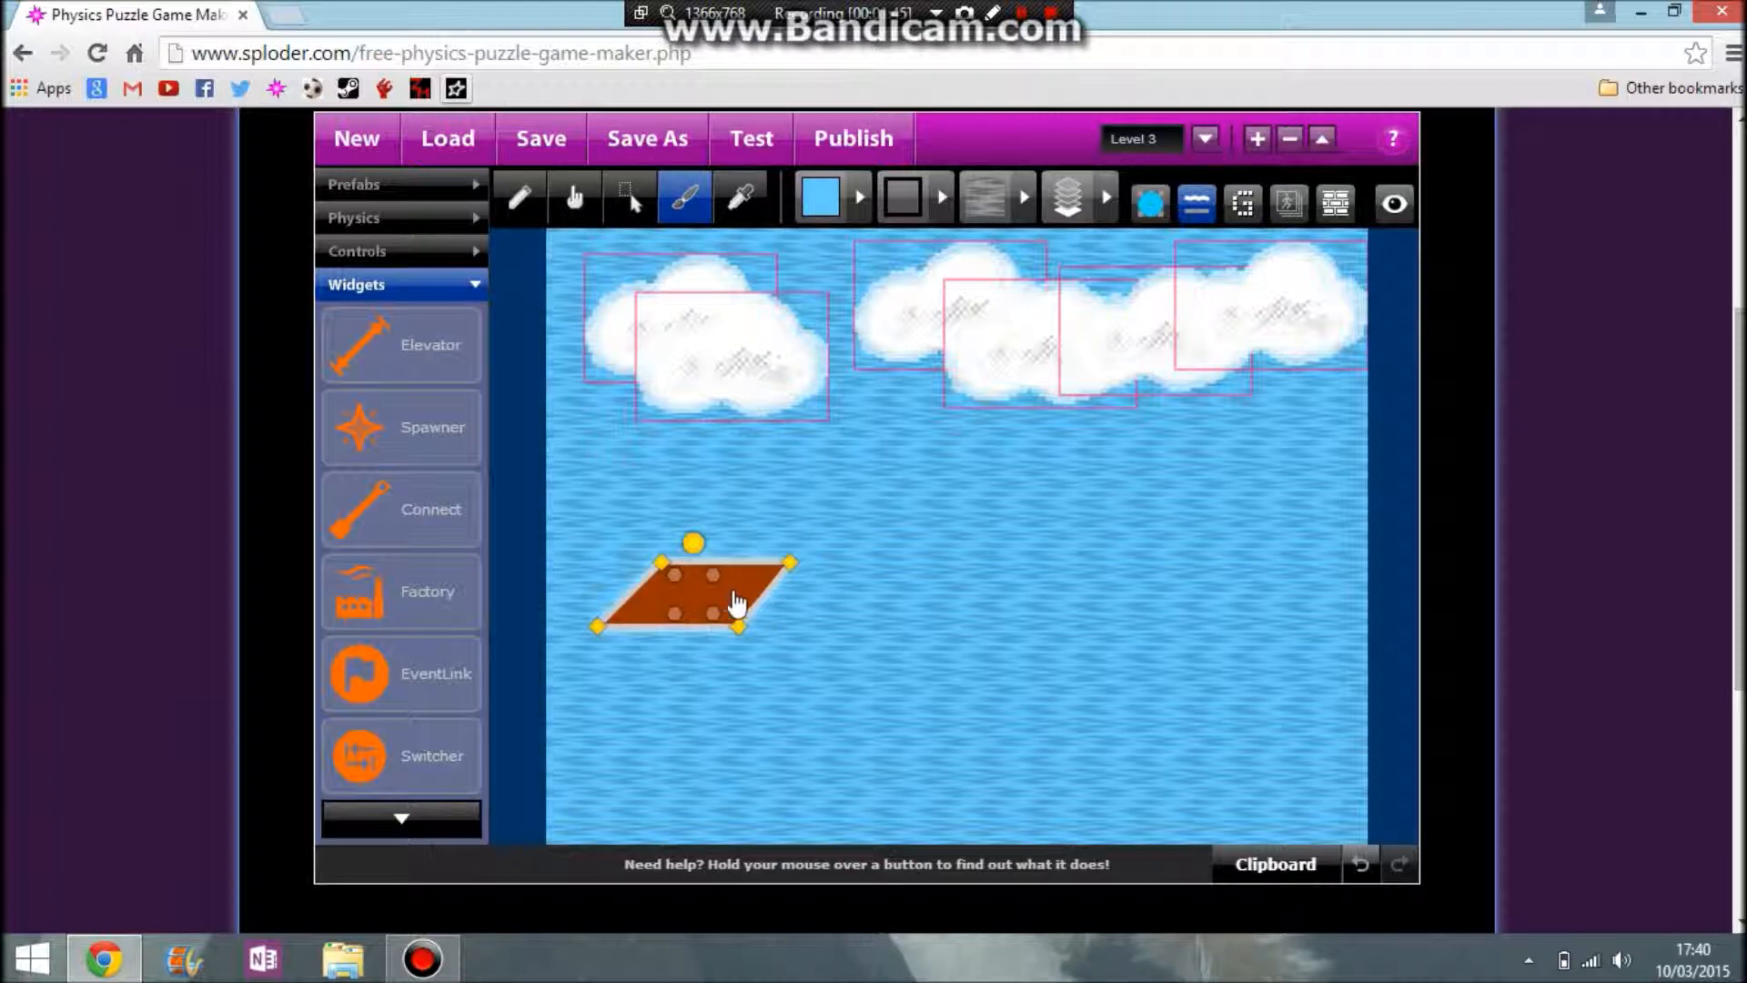
Flatten the parallelogram further by lowering both upper corners, and move the shape slightly down.
{"action": "left_click", "coordinate": [825, 560]}
{"action": "left_click", "coordinate": [762, 599]}
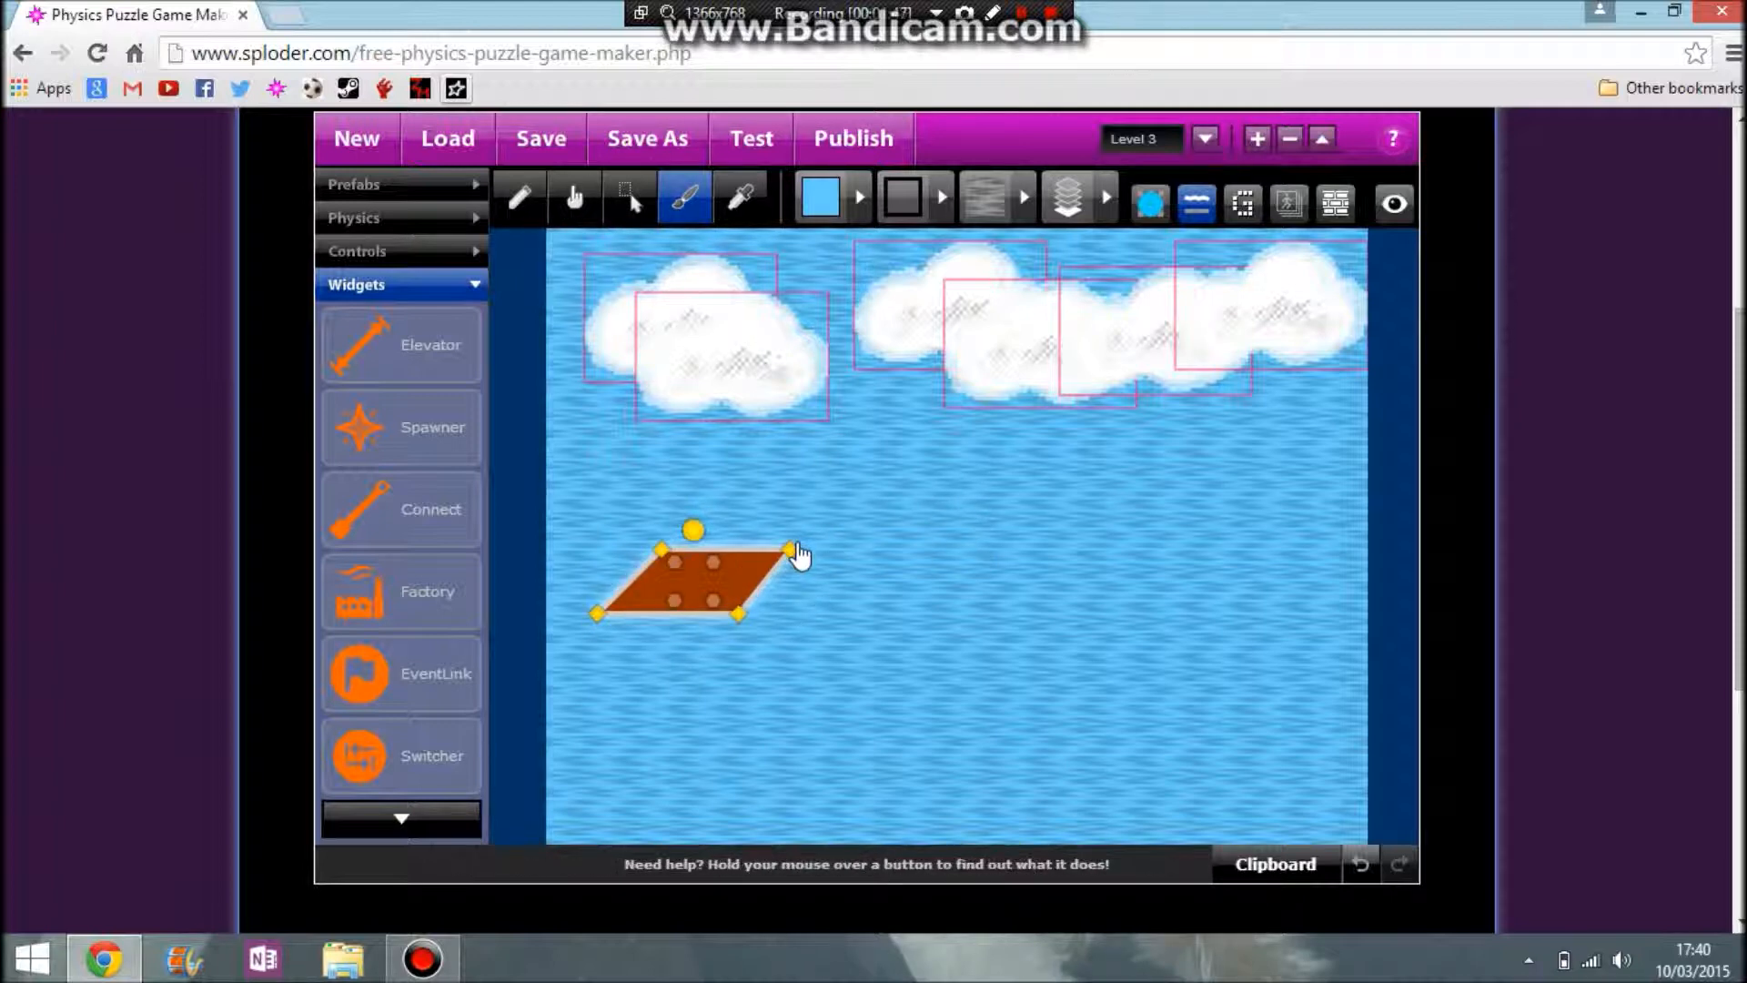
{"action": "left_click_drag", "start_coordinate": [791, 551], "coordinate": [791, 563]}
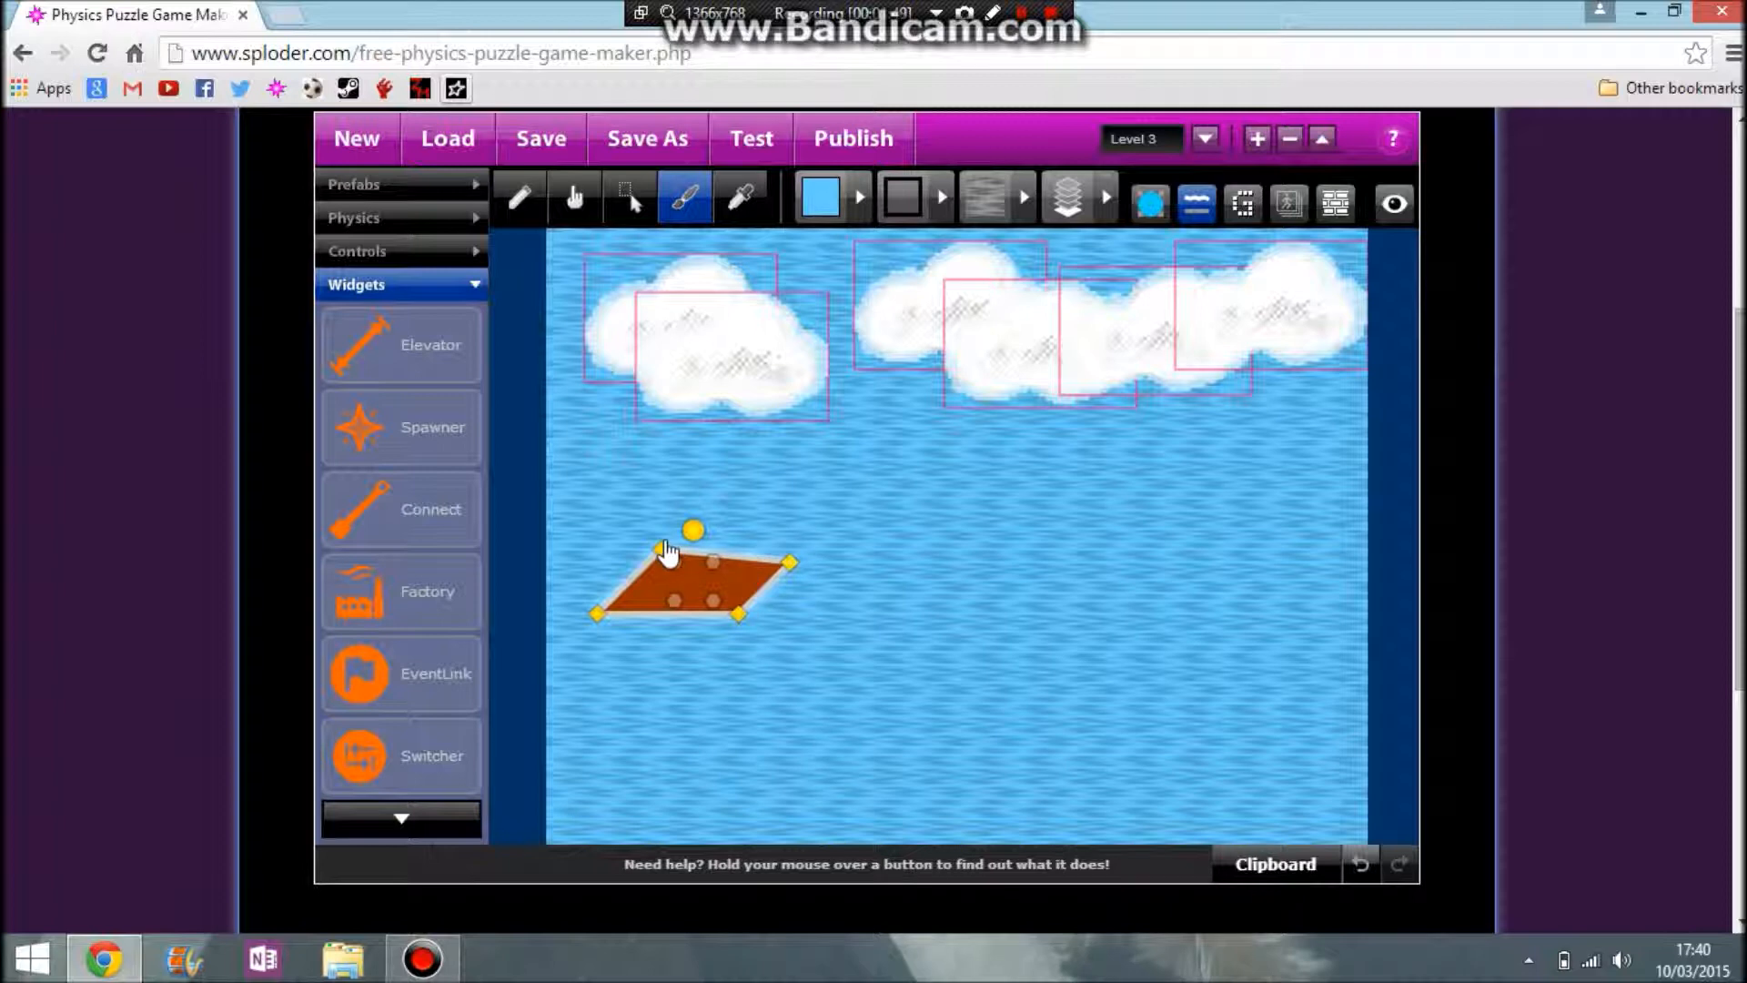
{"action": "left_click", "coordinate": [799, 583]}
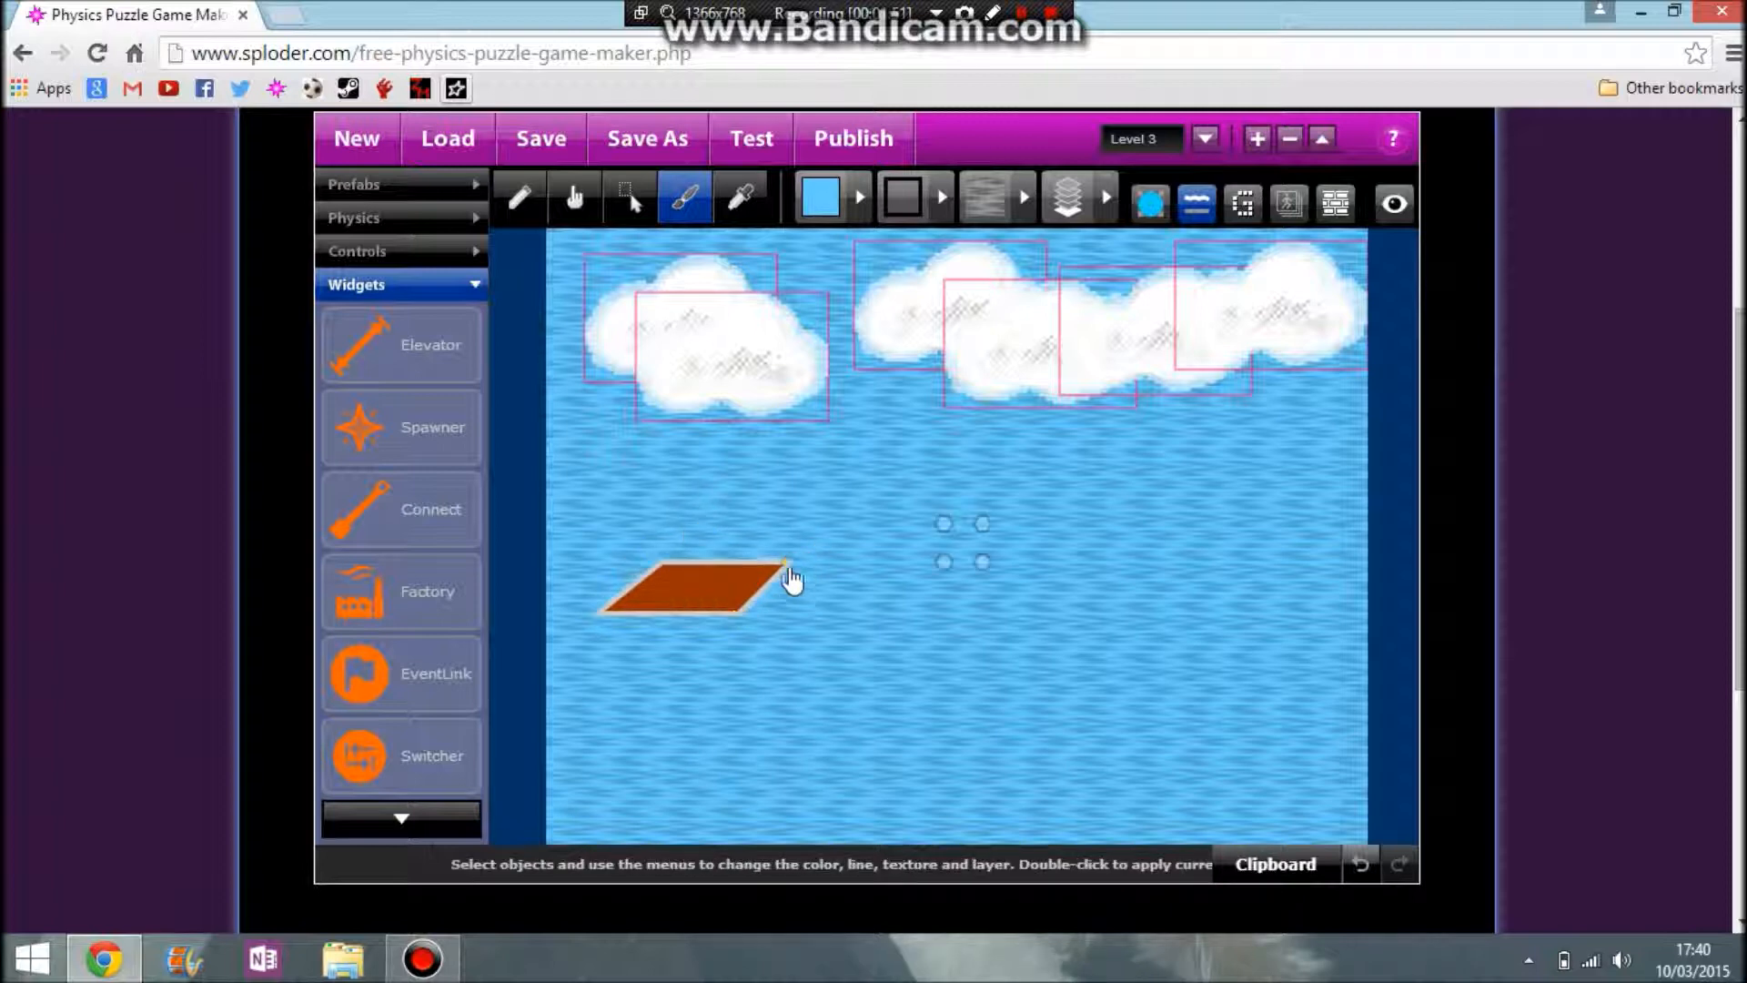
{"action": "left_click", "coordinate": [722, 612]}
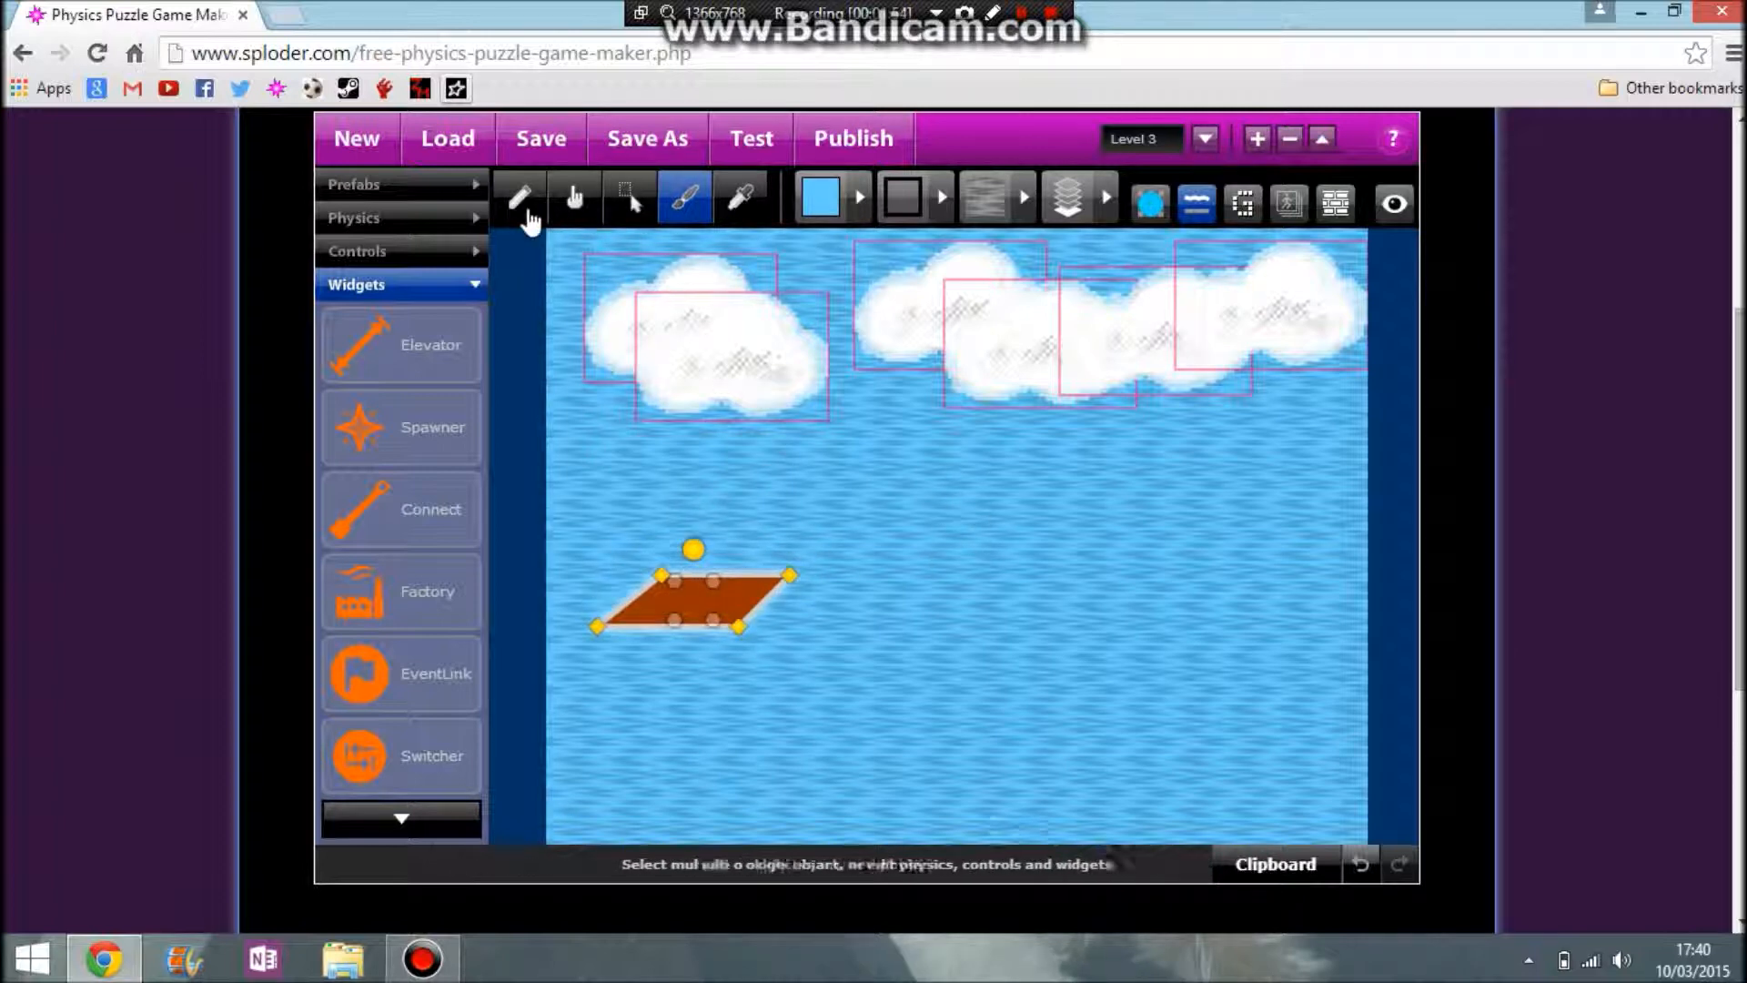
Draw a thin rectangle directly under the parallelogram's bottom edge as the block's front face.
{"action": "left_click", "coordinate": [521, 199]}
{"action": "left_click", "coordinate": [818, 207]}
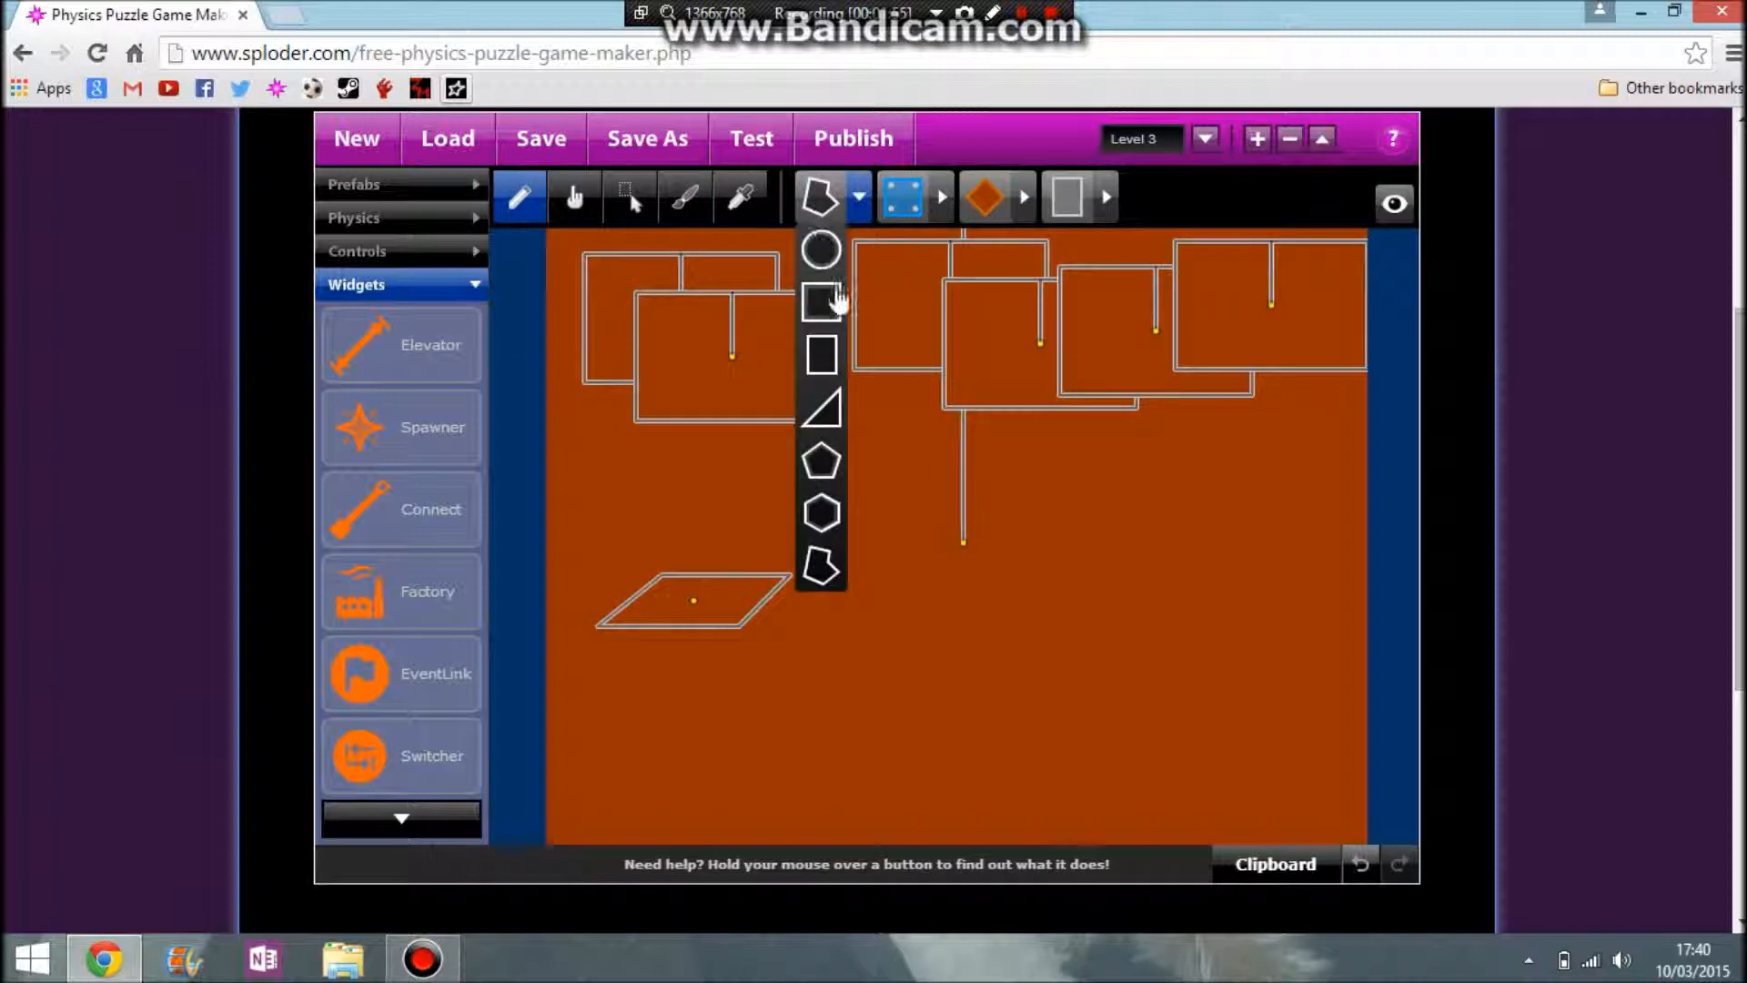
{"action": "left_click", "coordinate": [823, 357]}
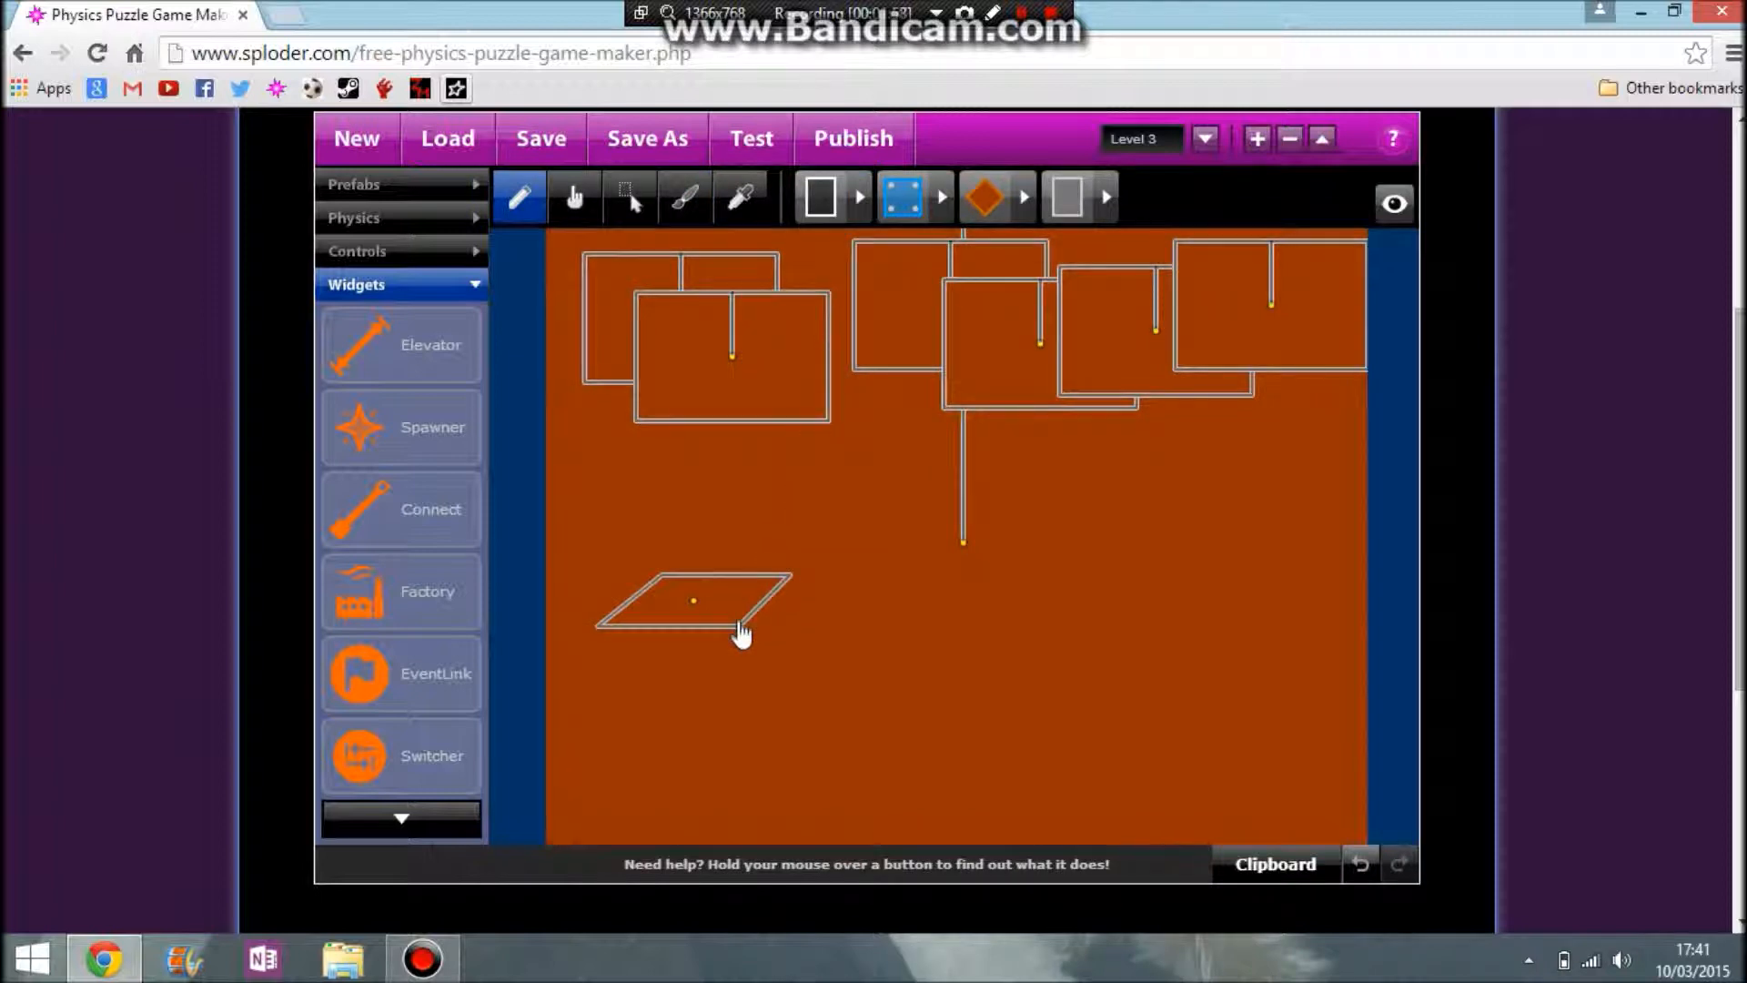
{"action": "mouse_move", "coordinate": [738, 650]}
{"action": "left_mouse_down"}
{"action": "mouse_move", "coordinate": [577, 663]}
{"action": "mouse_move", "coordinate": [596, 663]}
{"action": "left_mouse_up"}
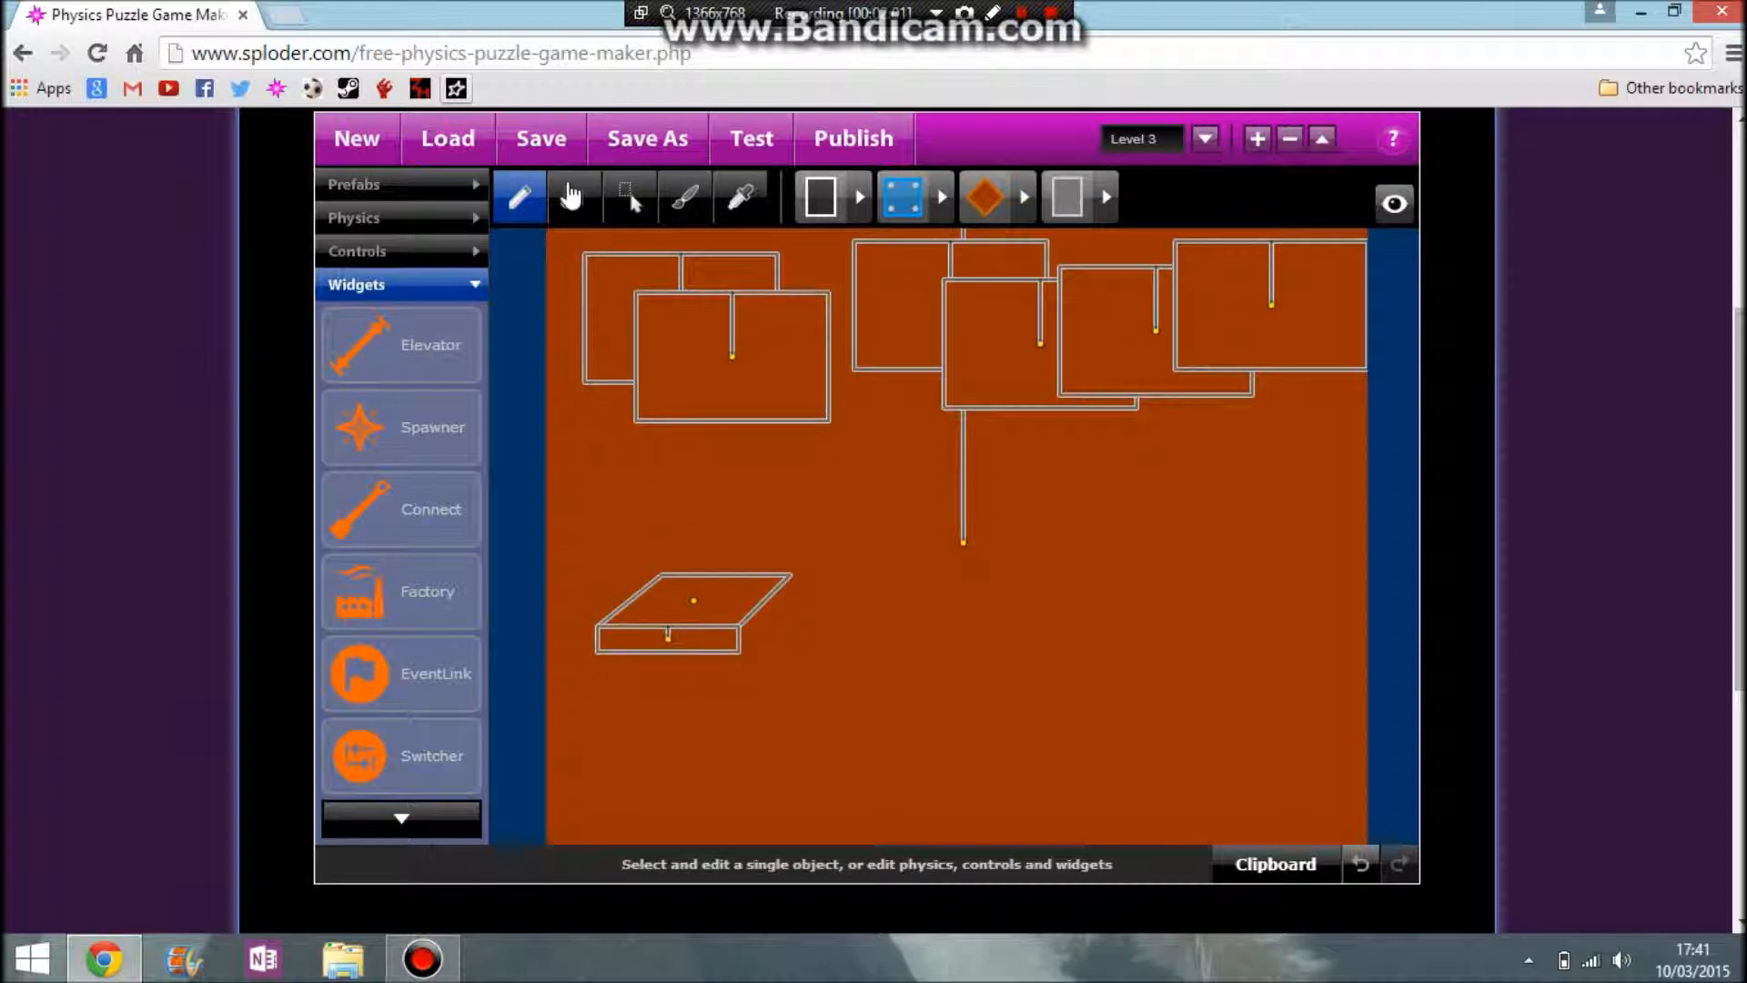
Draw a narrow freeform polygon at the right end of the front face as the block's side face.
{"action": "left_click", "coordinate": [816, 219]}
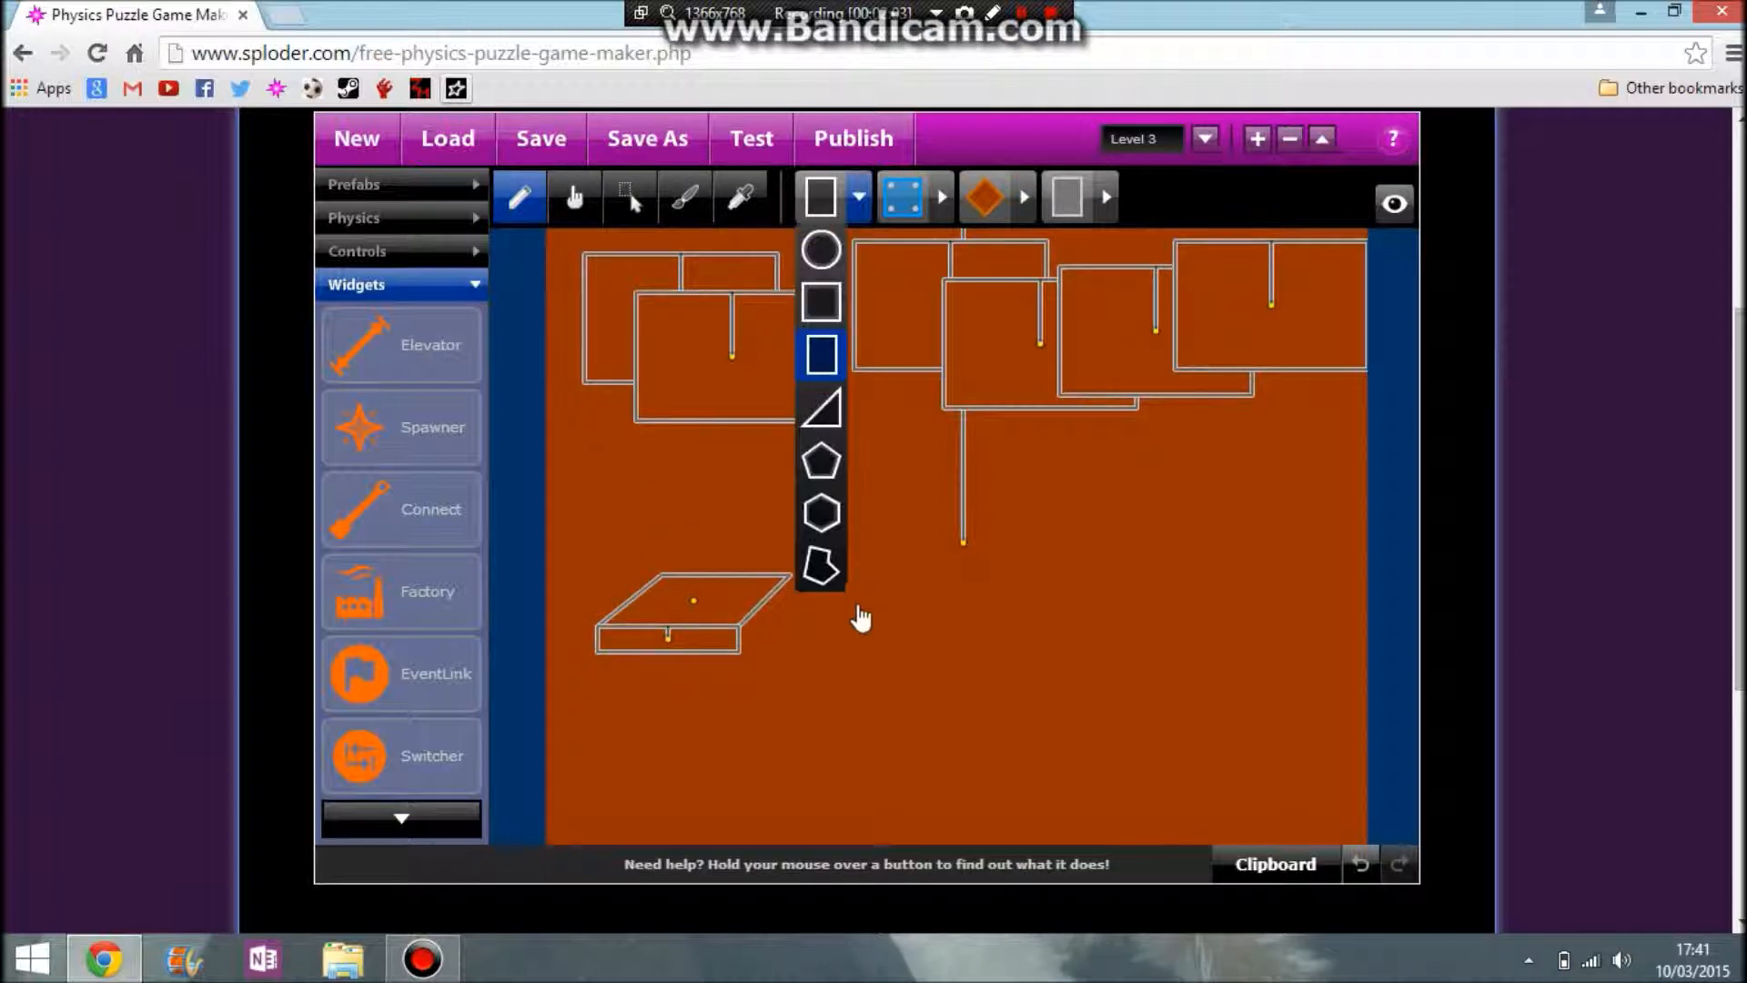
{"action": "left_click", "coordinate": [816, 582]}
{"action": "left_click_drag", "start_coordinate": [739, 651], "coordinate": [792, 592]}
{"action": "left_click_drag", "start_coordinate": [739, 657], "coordinate": [744, 658]}
Reshape the block's narrow side face so its corners follow the slanted end of the top face.
{"action": "left_click", "coordinate": [633, 198]}
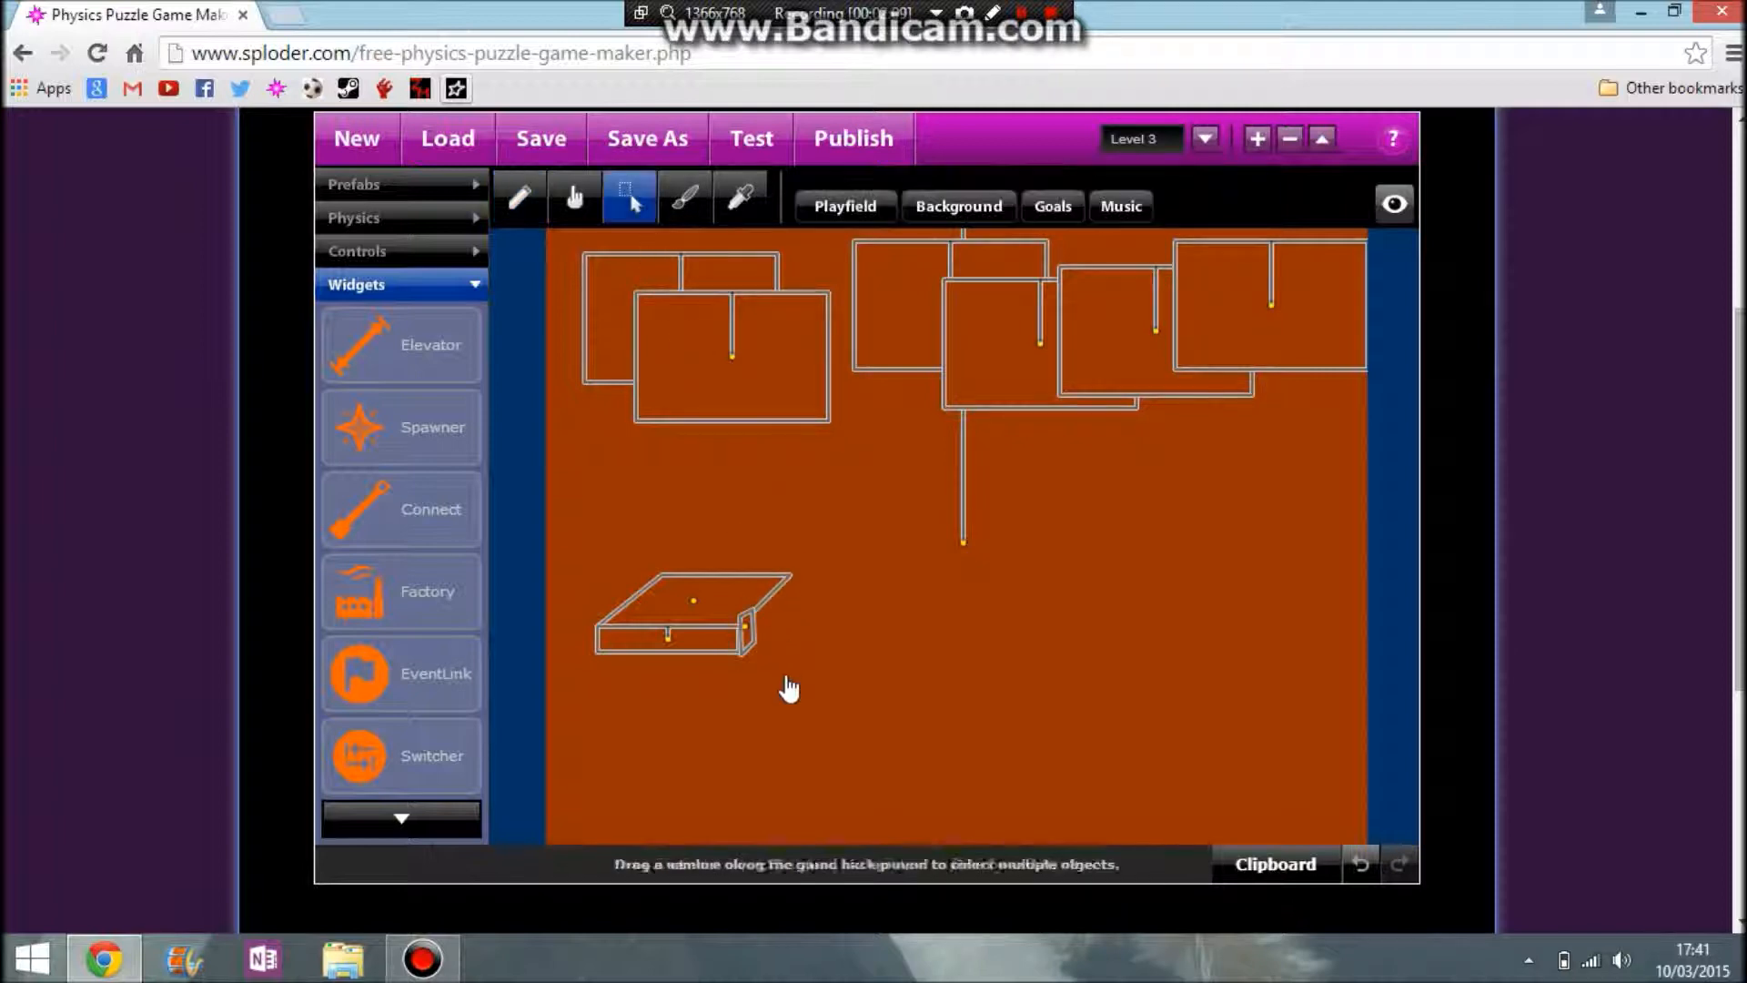
{"action": "left_click", "coordinate": [759, 619]}
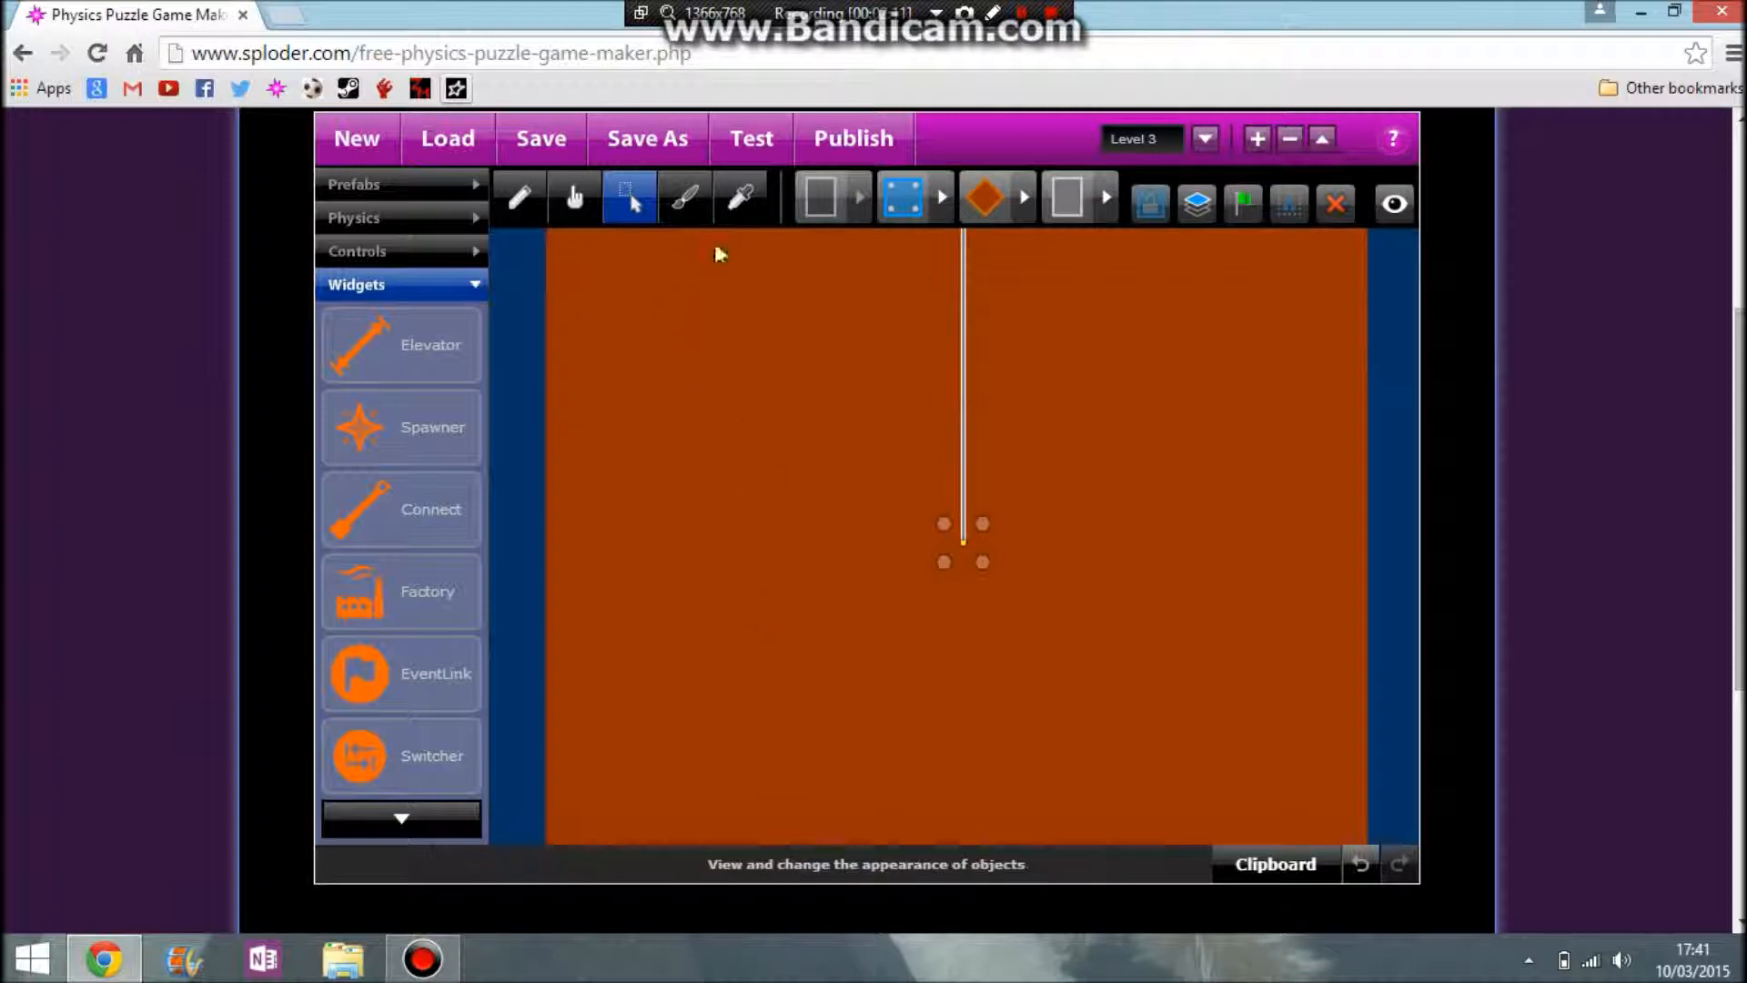
{"action": "left_click", "coordinate": [685, 199]}
{"action": "left_click", "coordinate": [767, 646]}
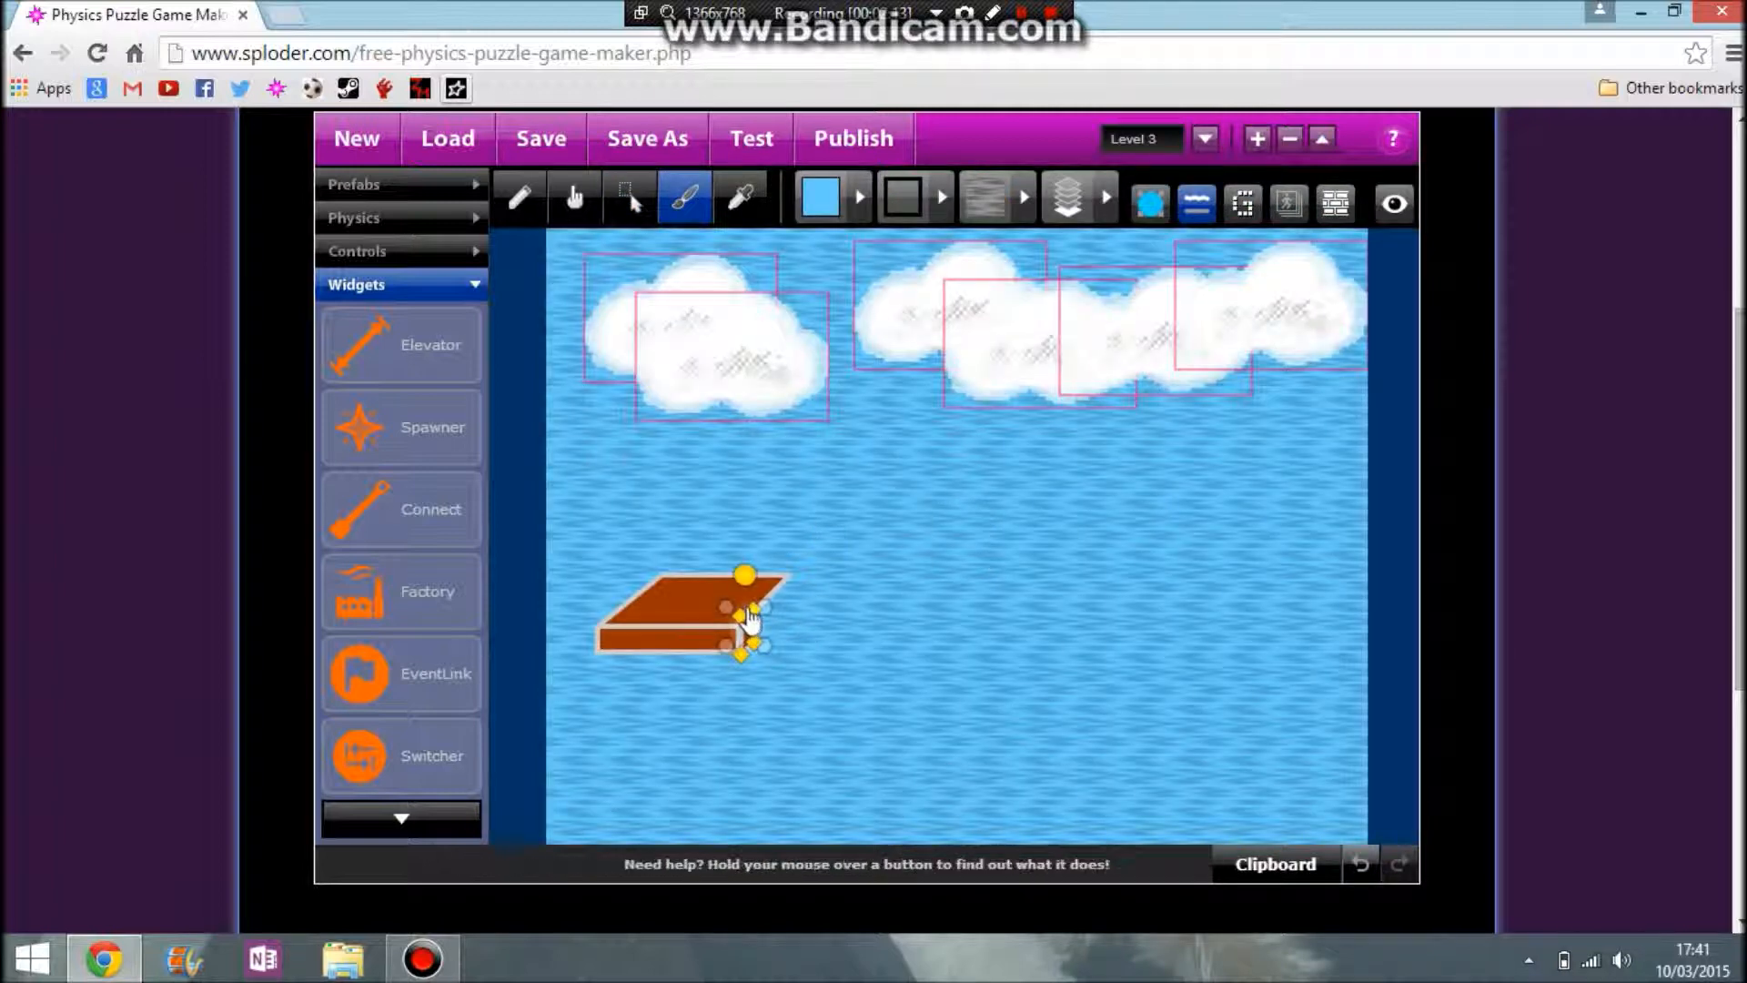
{"action": "left_click_drag", "start_coordinate": [782, 582], "coordinate": [792, 585]}
{"action": "mouse_move", "coordinate": [759, 645]}
{"action": "left_mouse_down"}
{"action": "mouse_move", "coordinate": [793, 606]}
{"action": "mouse_move", "coordinate": [746, 665]}
{"action": "mouse_move", "coordinate": [744, 630]}
{"action": "left_mouse_up"}
{"action": "left_click", "coordinate": [798, 585]}
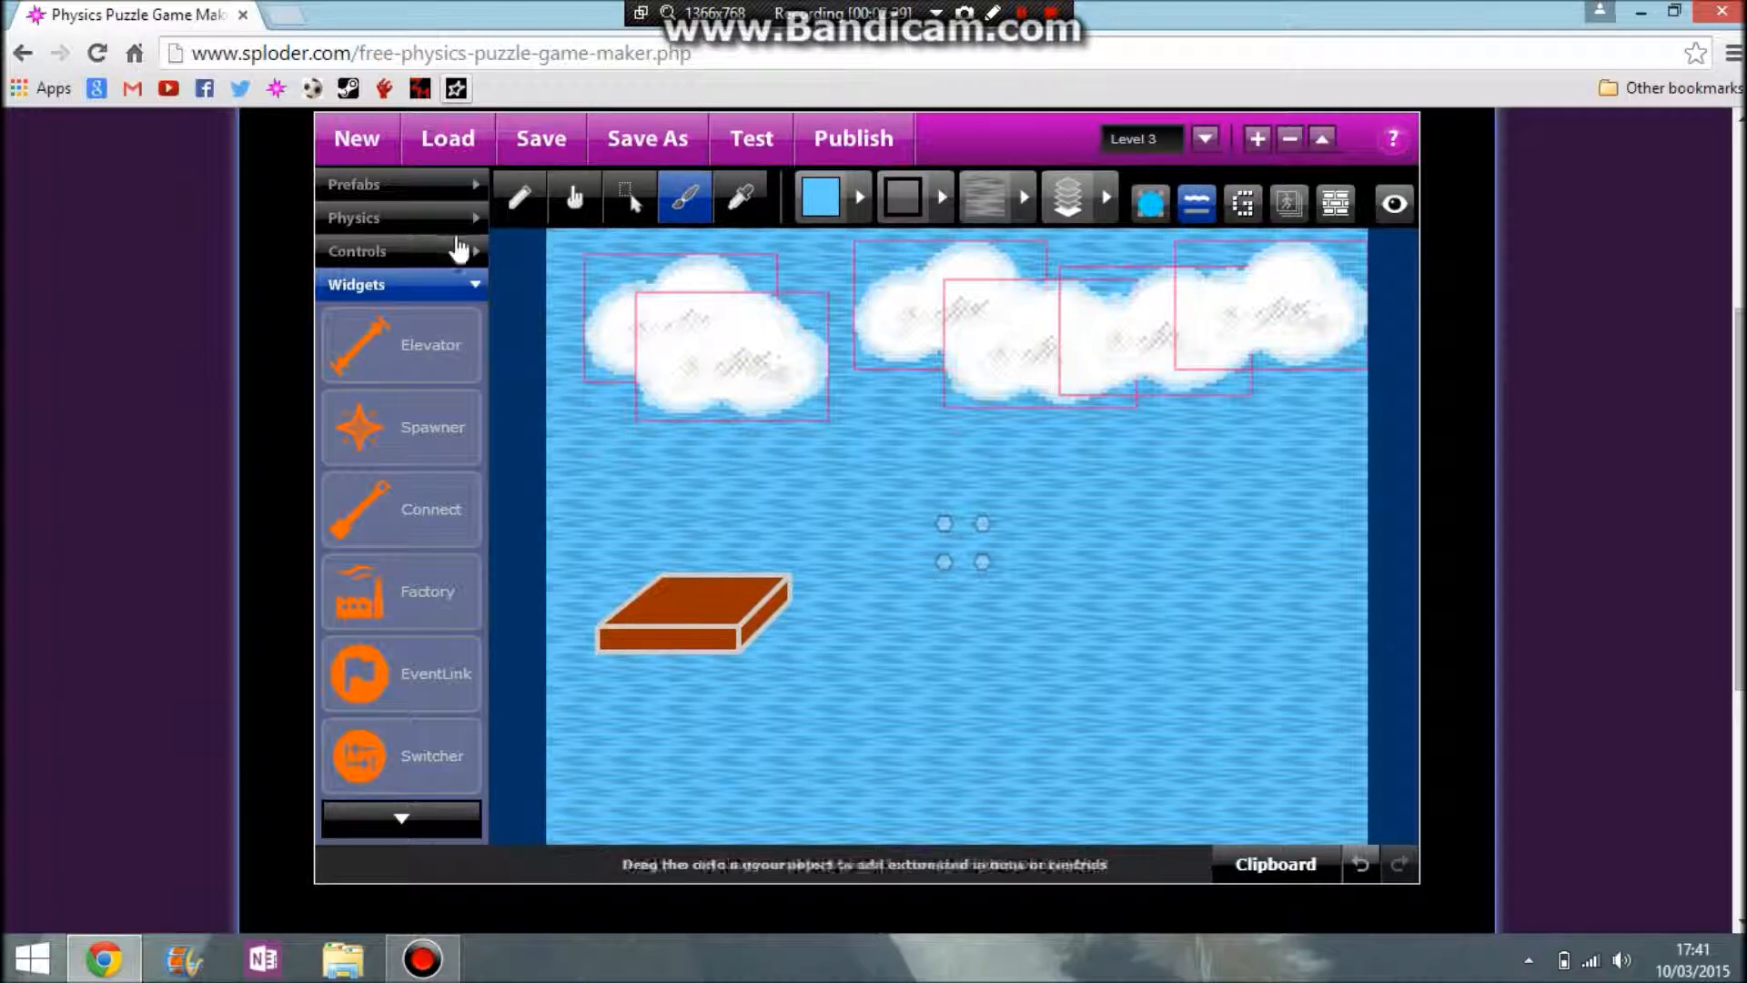
Draw a small upright rectangle above the block as the character's body and select it for appearance editing.
{"action": "left_click", "coordinate": [425, 189]}
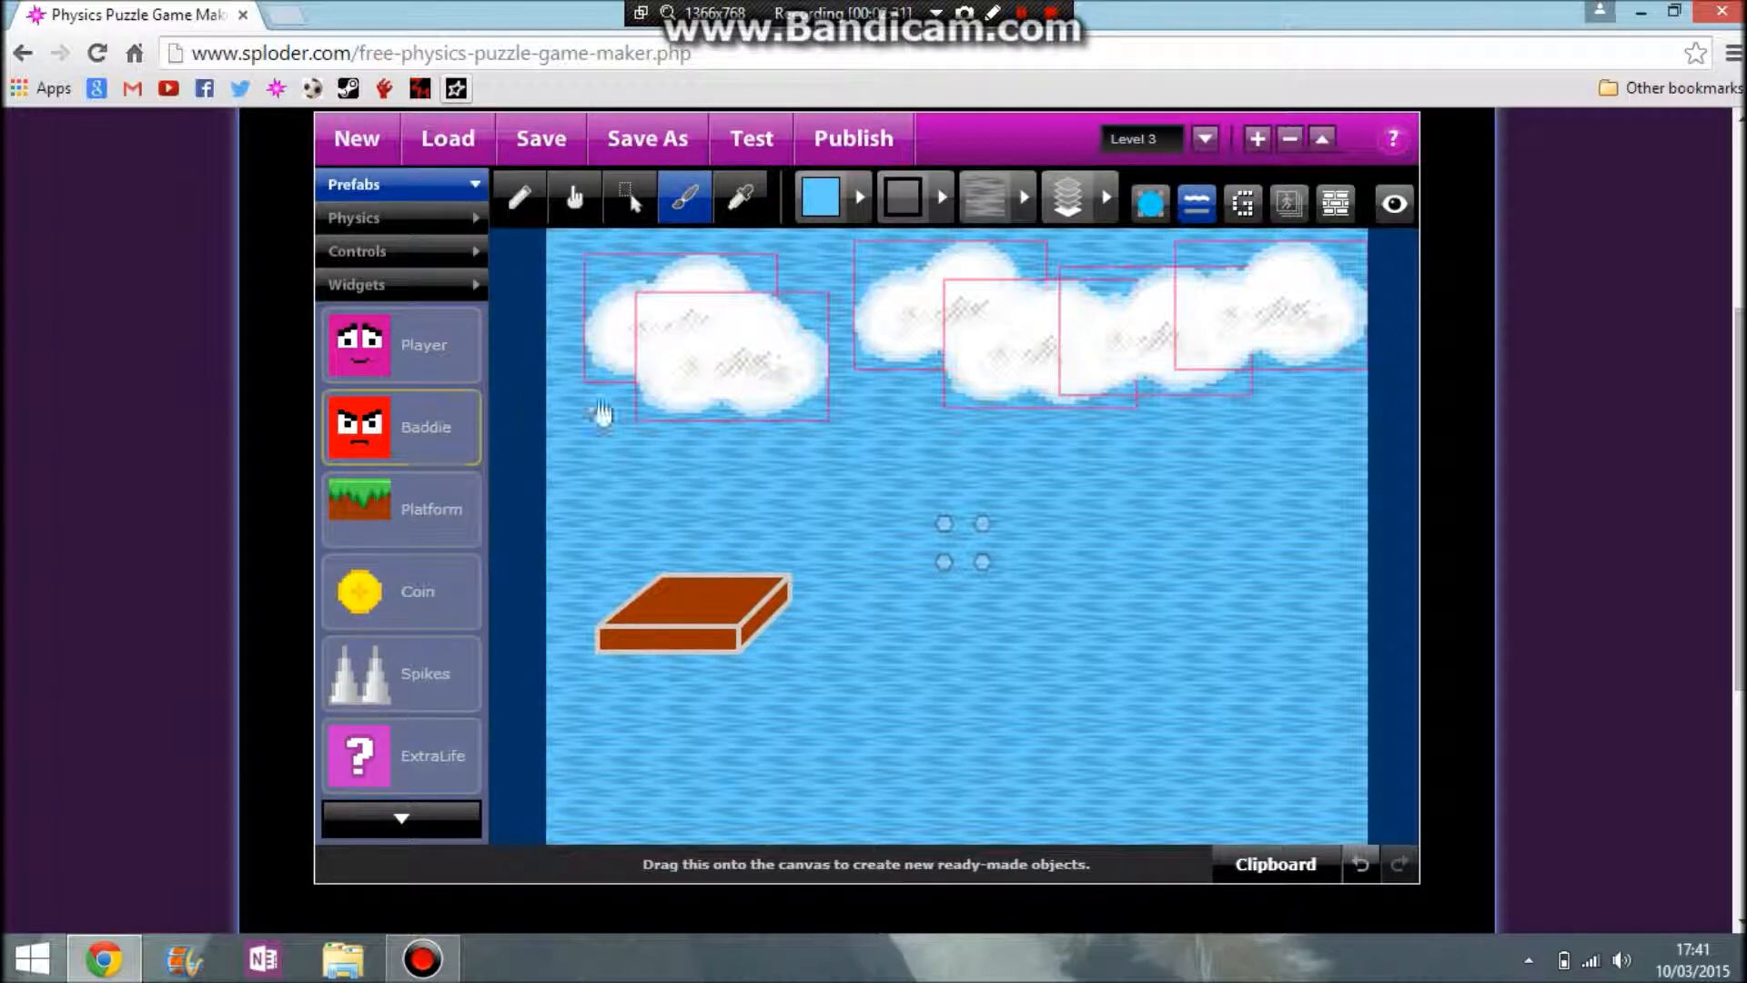
{"action": "left_click", "coordinate": [522, 198]}
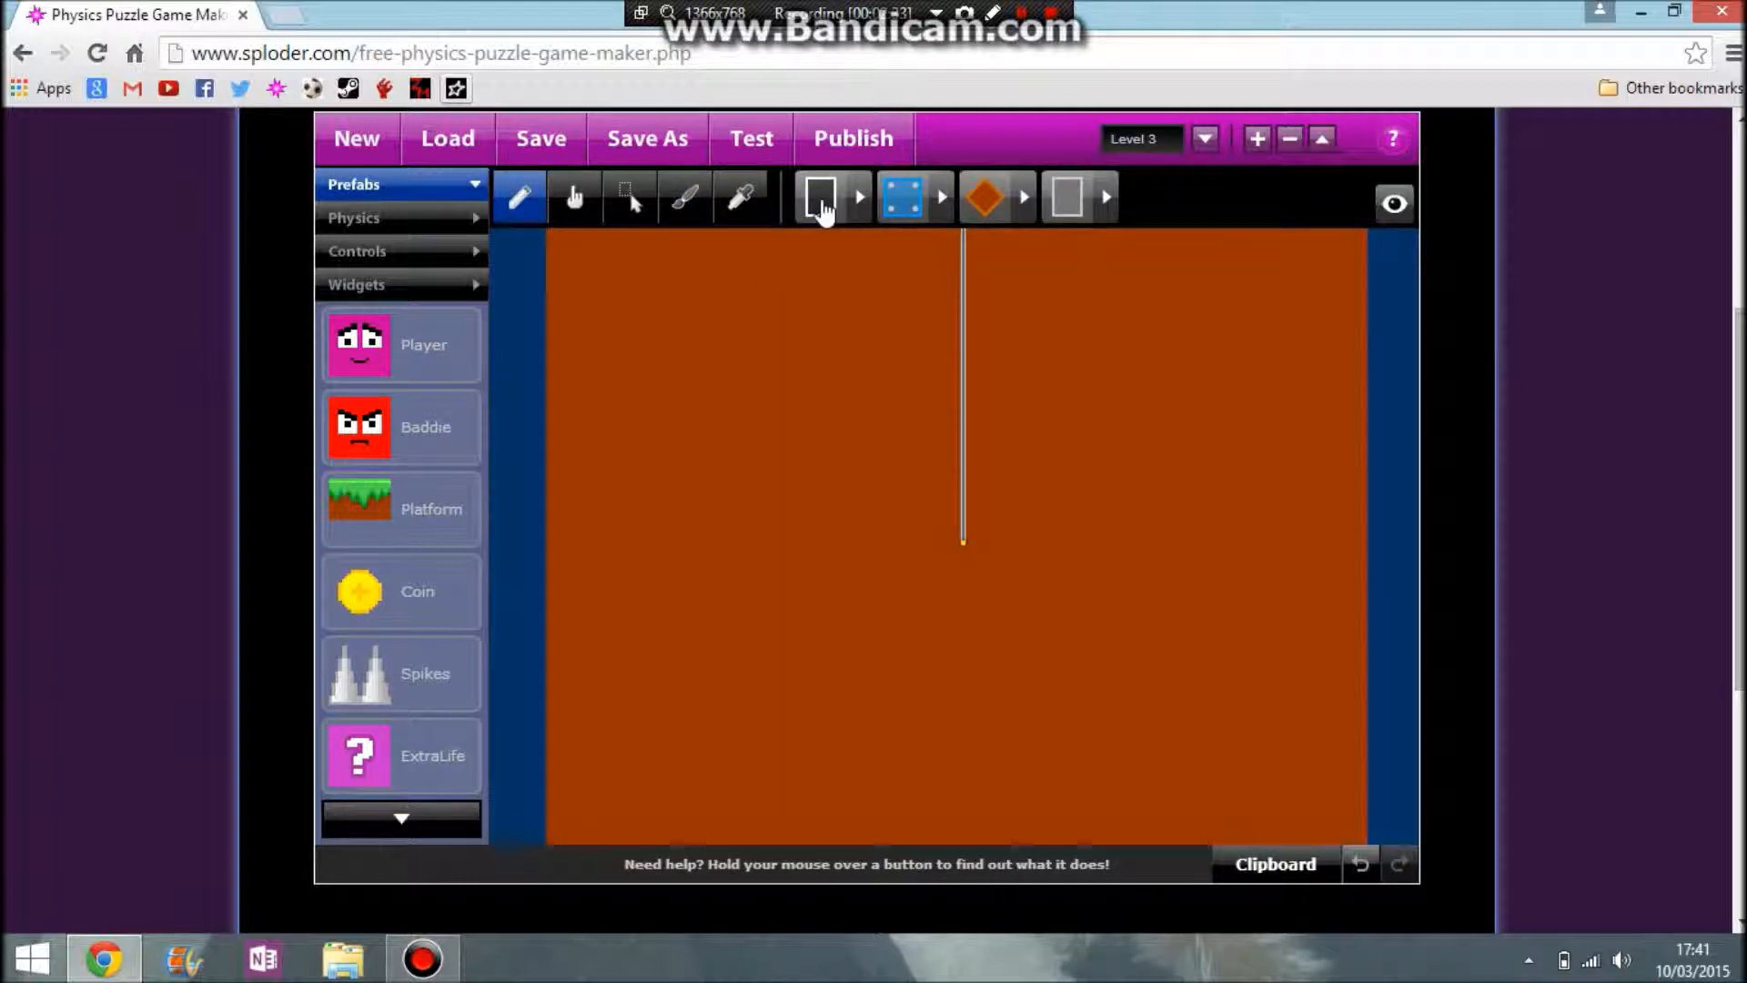
{"action": "mouse_move", "coordinate": [774, 393]}
{"action": "left_mouse_down"}
{"action": "mouse_move", "coordinate": [823, 505]}
{"action": "mouse_move", "coordinate": [843, 517]}
{"action": "mouse_move", "coordinate": [855, 499]}
{"action": "left_mouse_up"}
{"action": "left_click", "coordinate": [686, 198]}
{"action": "left_click", "coordinate": [823, 423]}
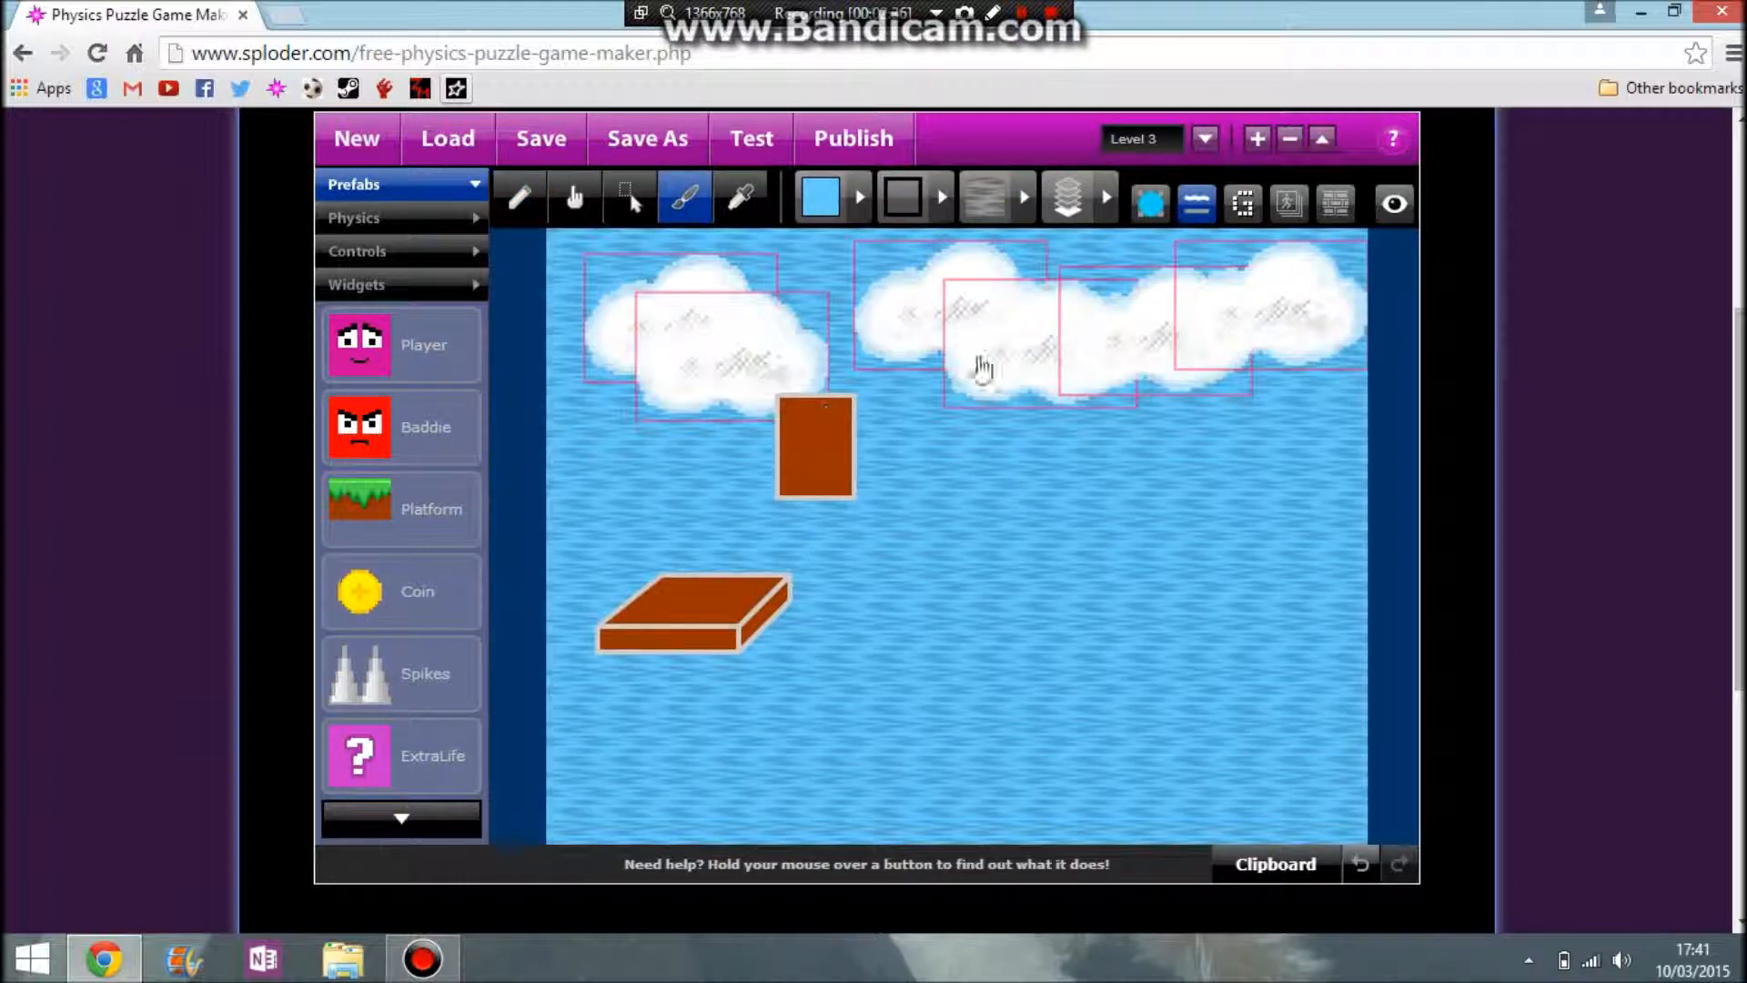
Search the graphics library by the tag "thebluesun" and apply the blue cube face with the purple hat to the character.
{"action": "left_click", "coordinate": [1243, 203]}
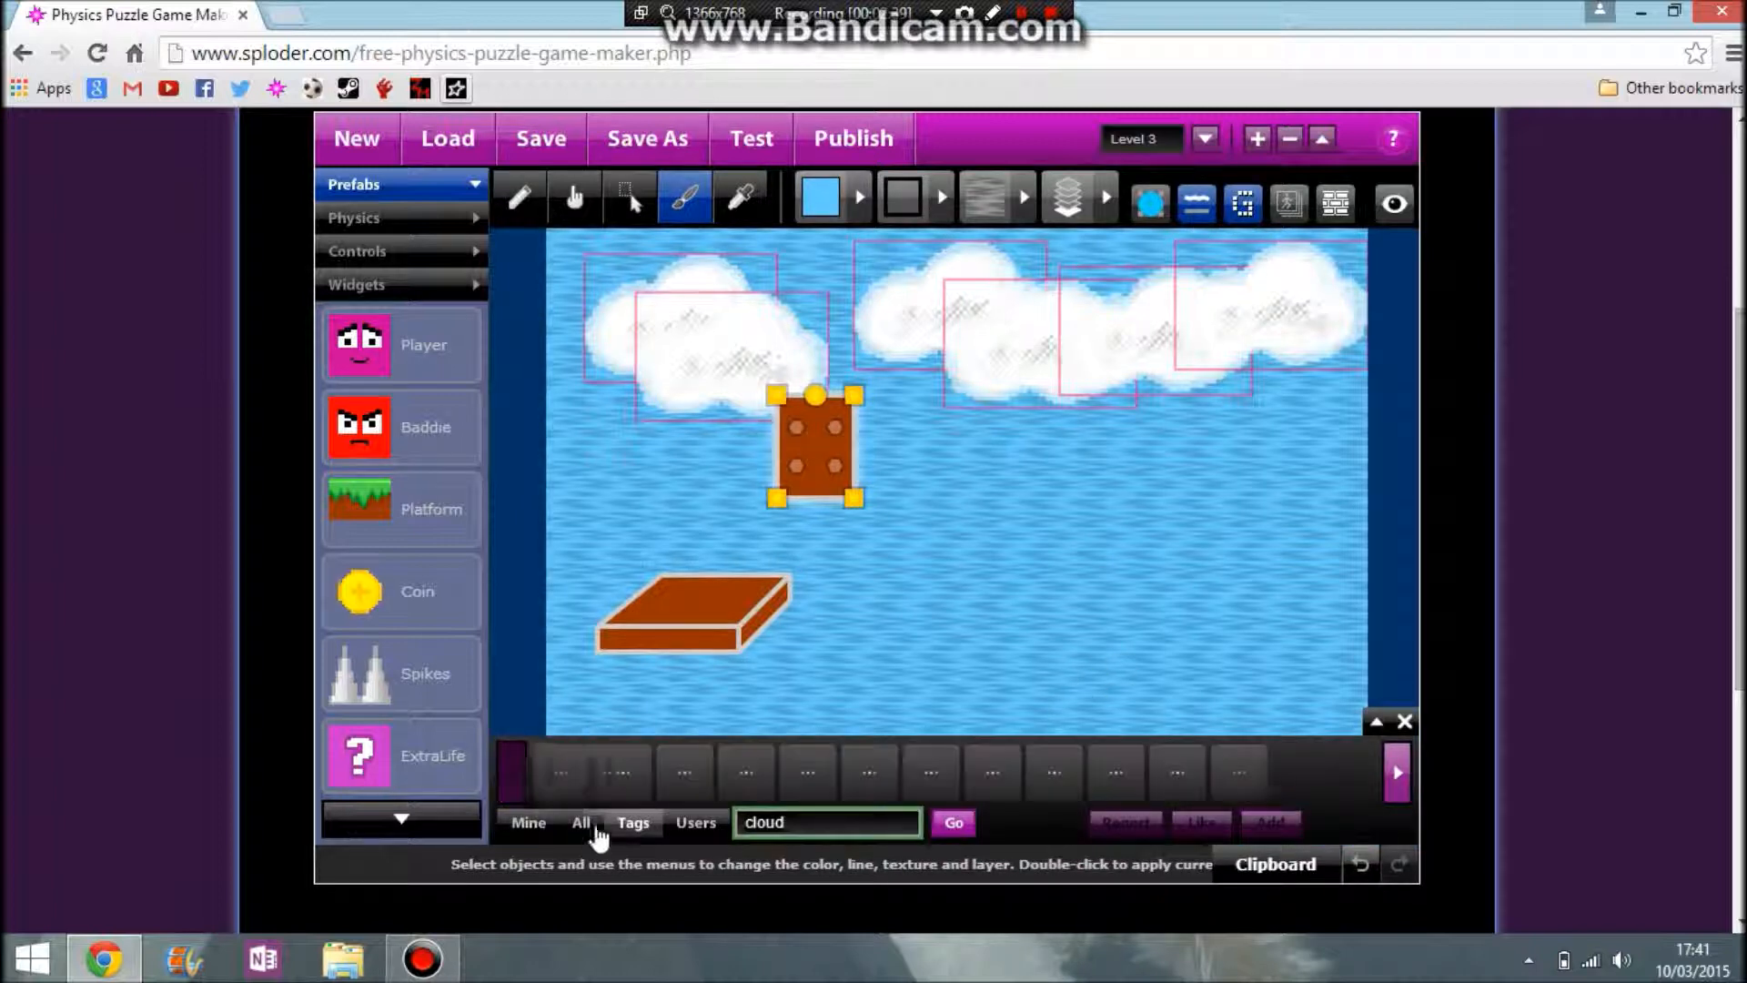
{"action": "left_click_drag", "start_coordinate": [746, 825], "coordinate": [829, 787]}
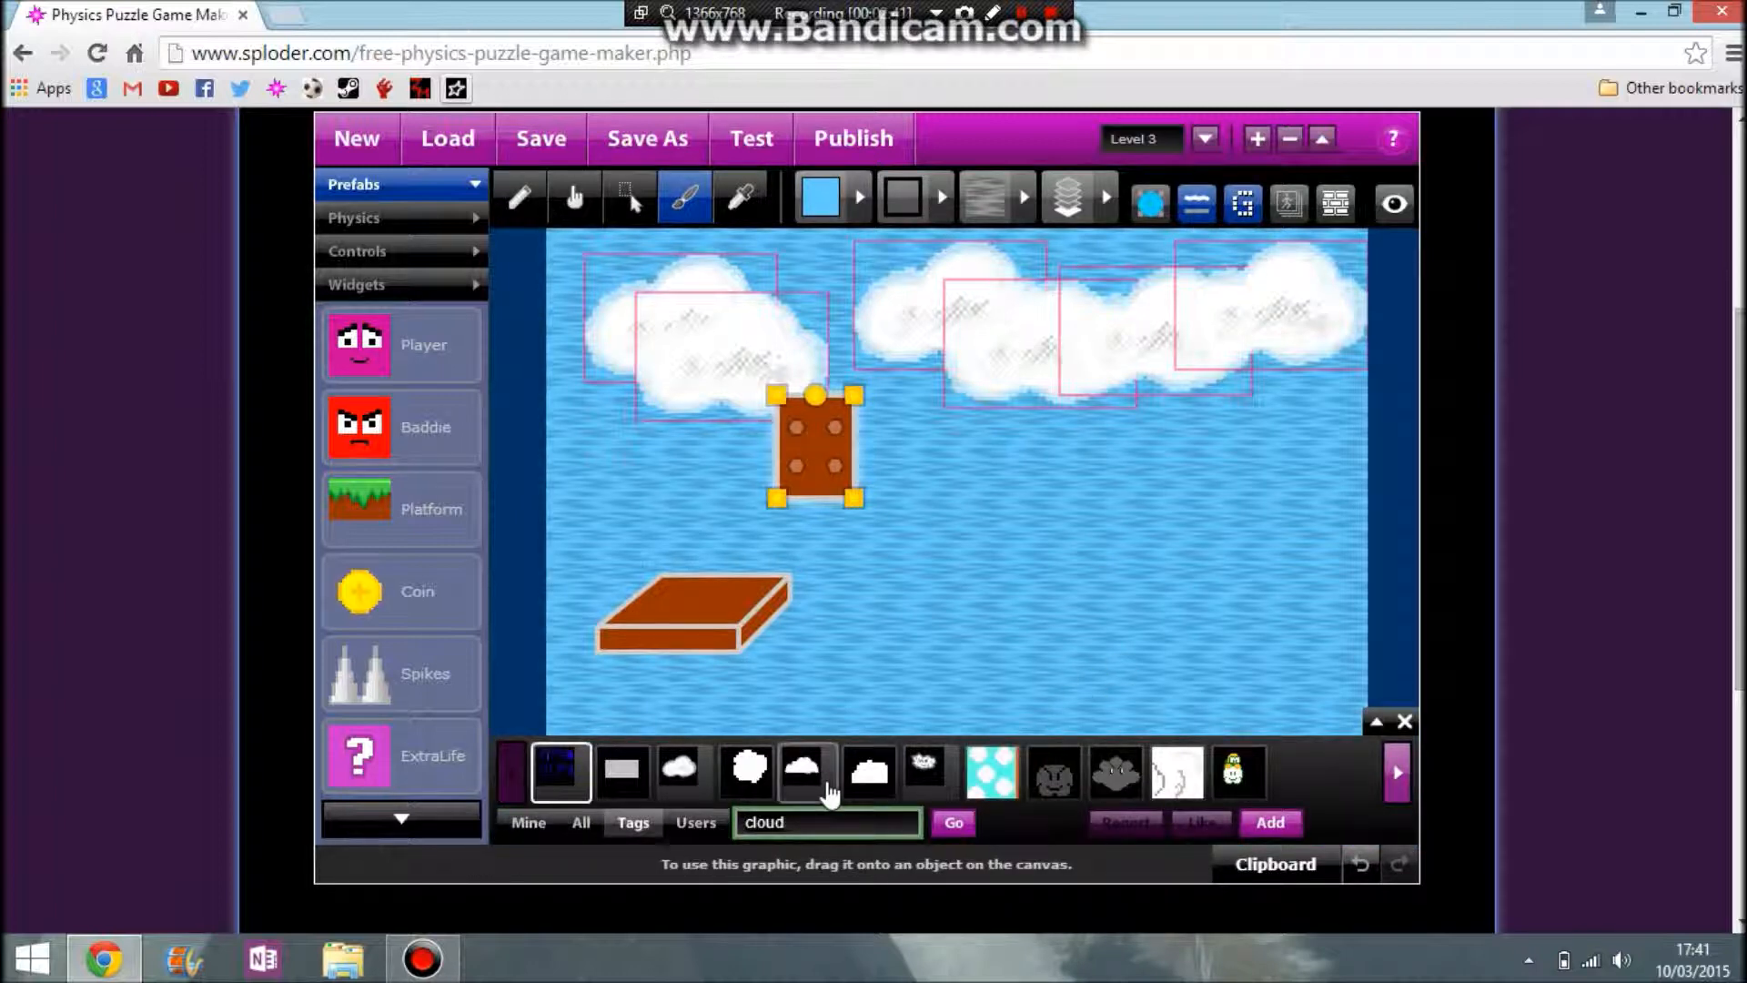
{"action": "type", "text": "thebluesun"}
{"action": "left_click", "coordinate": [948, 828]}
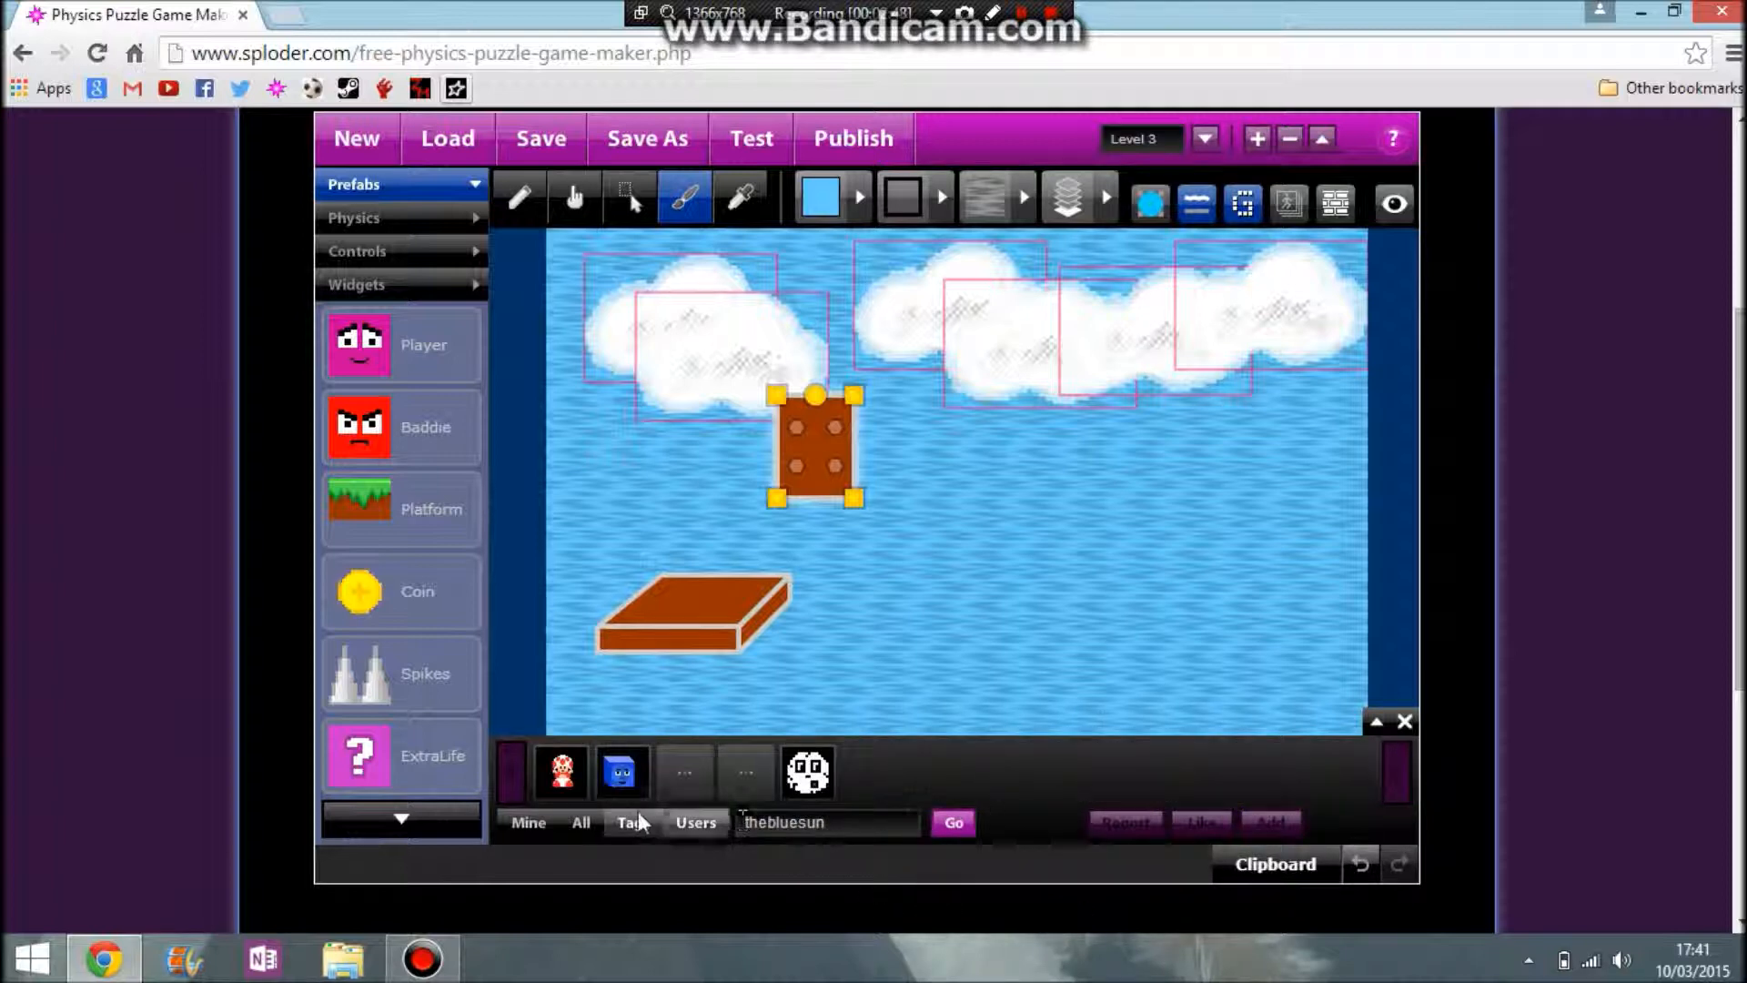
{"action": "left_click_drag", "start_coordinate": [746, 772], "coordinate": [694, 514]}
{"action": "left_click", "coordinate": [943, 432]}
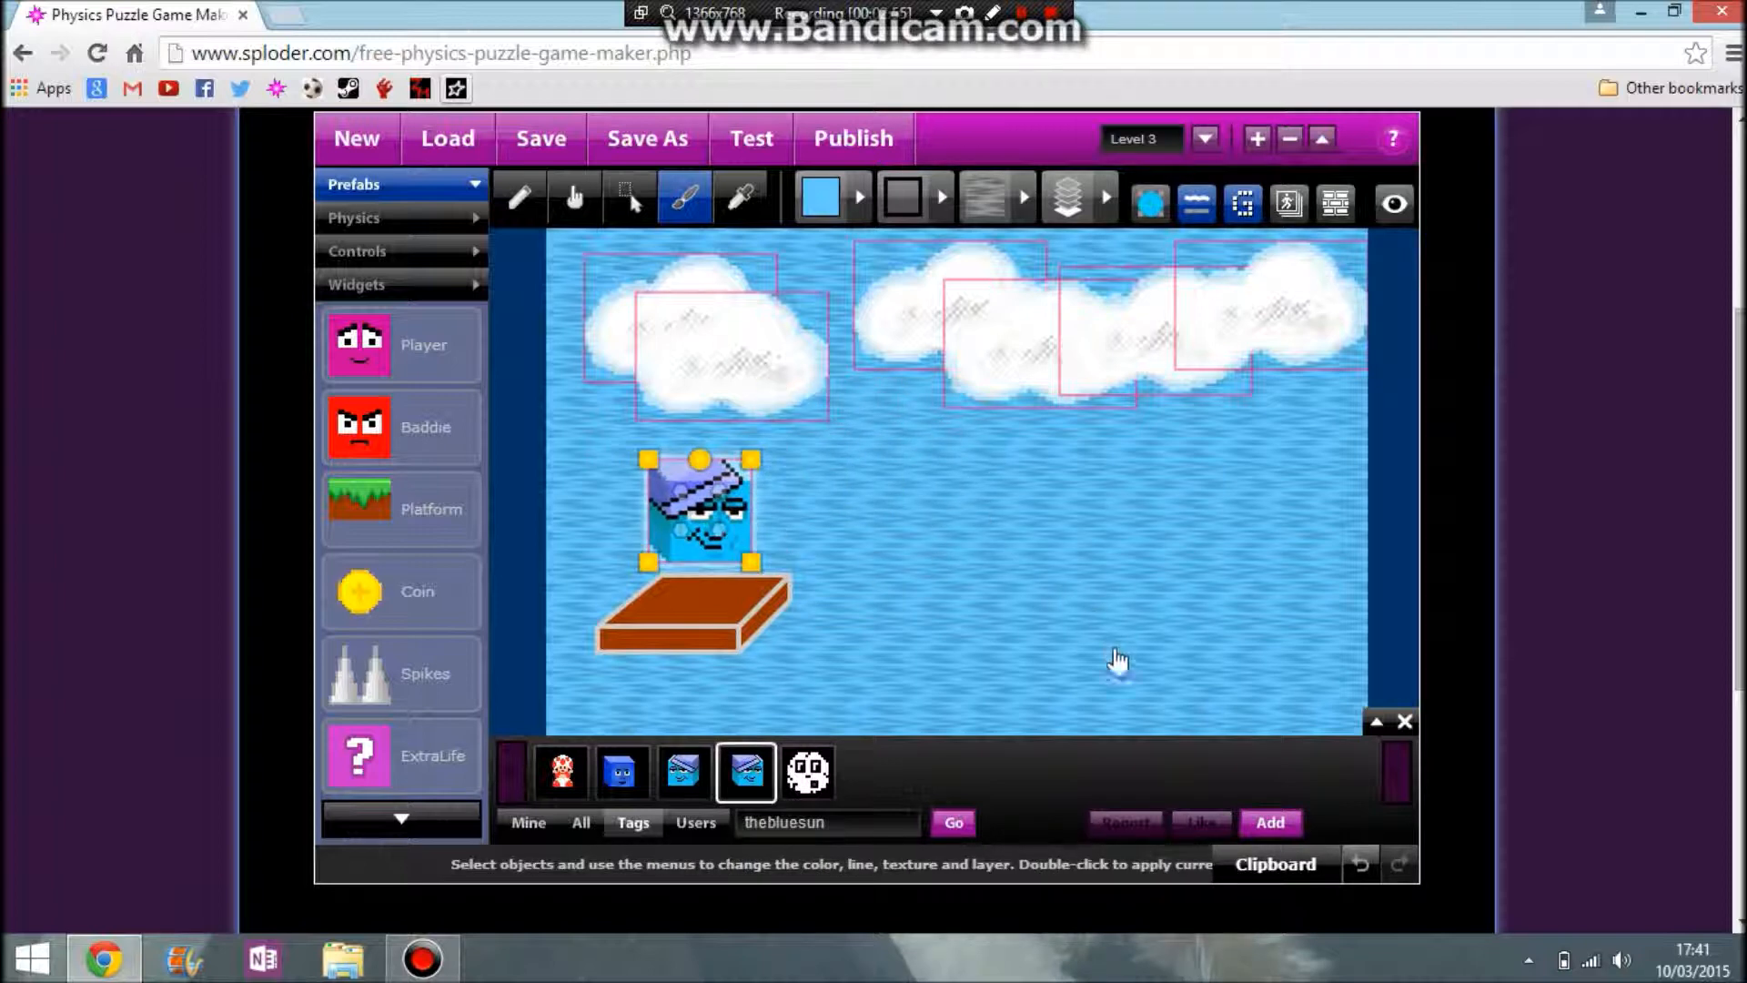
{"action": "left_click", "coordinate": [1404, 722]}
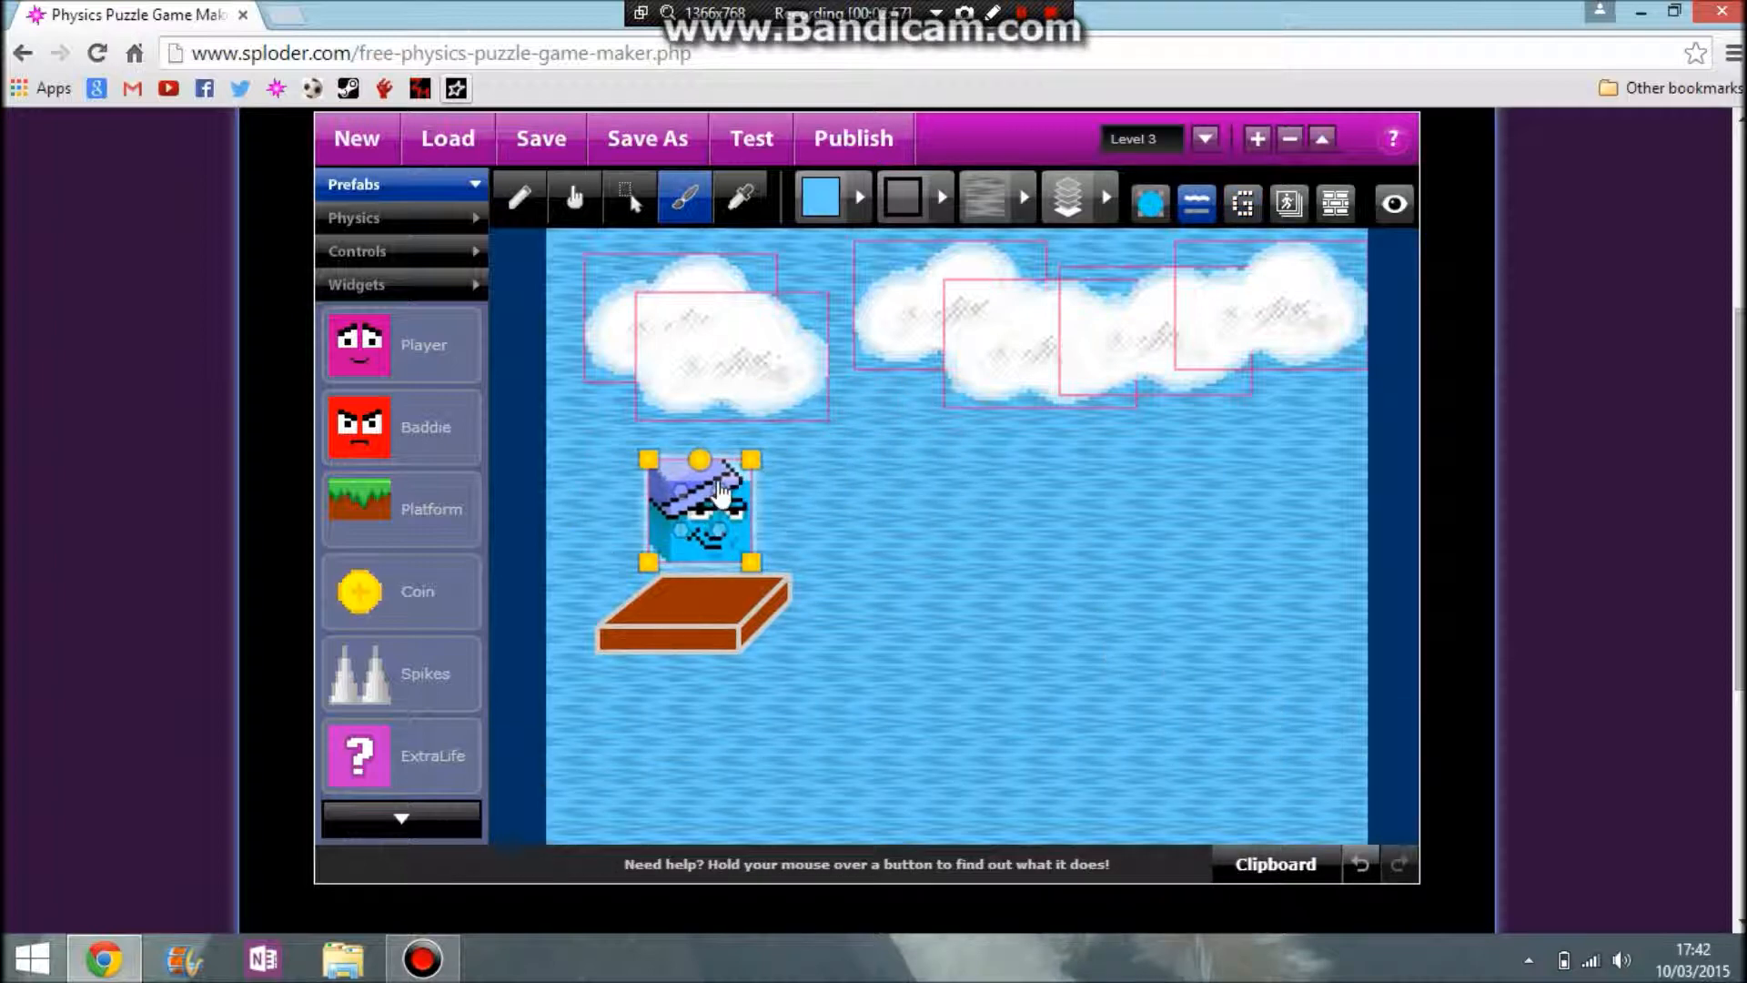
Nudge the character slightly up and right, and add the Slider and Jumper controls to it.
{"action": "left_click_drag", "start_coordinate": [719, 498], "coordinate": [732, 487]}
{"action": "left_click", "coordinate": [468, 252]}
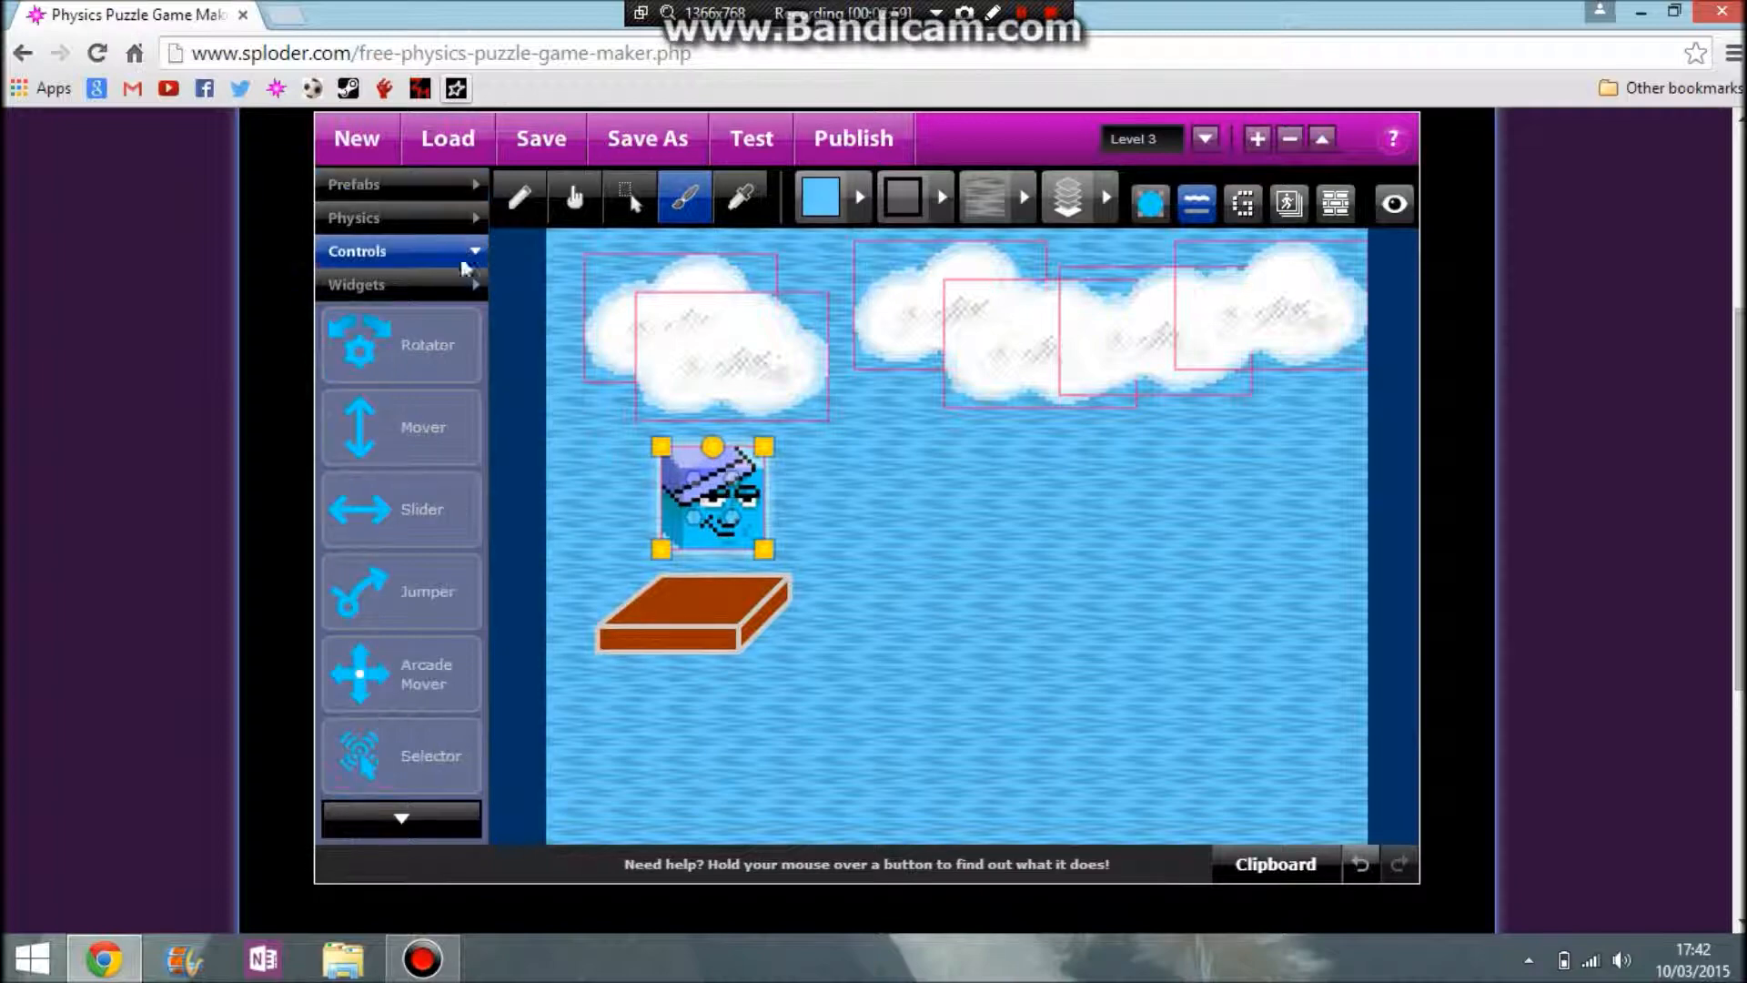
{"action": "left_click_drag", "start_coordinate": [422, 507], "coordinate": [713, 498]}
{"action": "left_click_drag", "start_coordinate": [400, 591], "coordinate": [713, 498]}
Play-test the level, inspect the character's collision, passthru and sensor layers, and test the level again.
{"action": "left_click", "coordinate": [752, 138]}
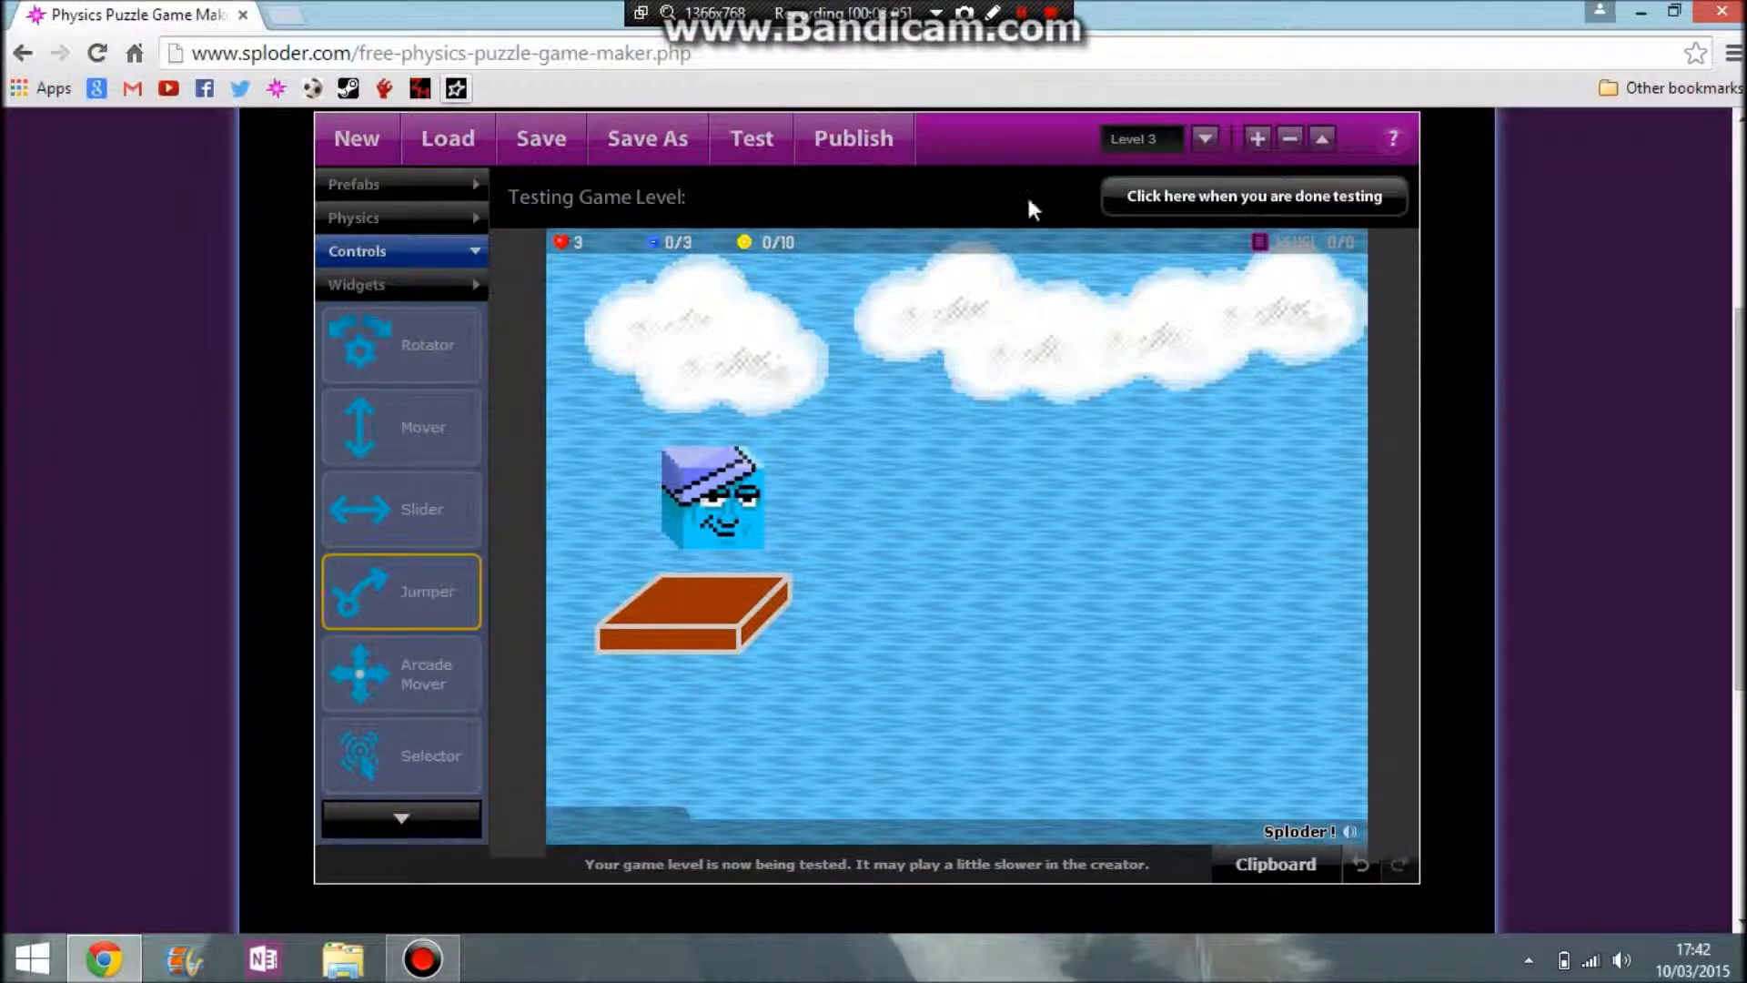
{"action": "key", "text": "Escape"}
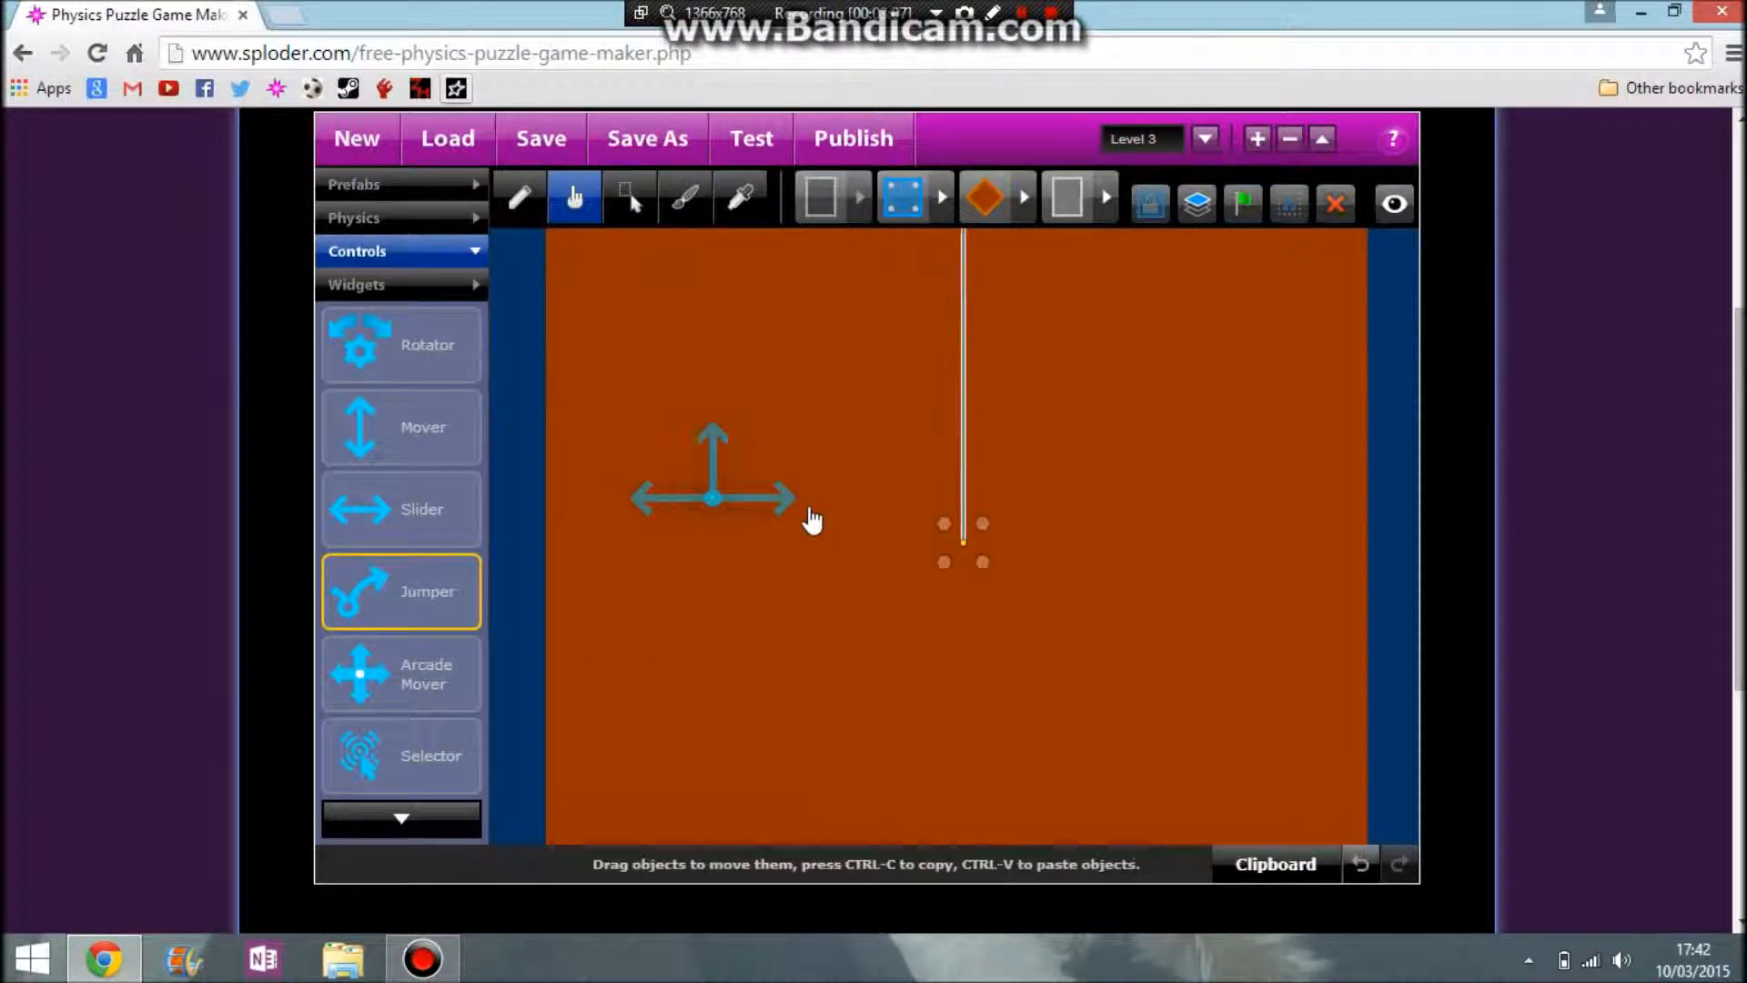
{"action": "left_click", "coordinate": [704, 204]}
{"action": "left_click", "coordinate": [713, 505]}
{"action": "key", "text": "Escape"}
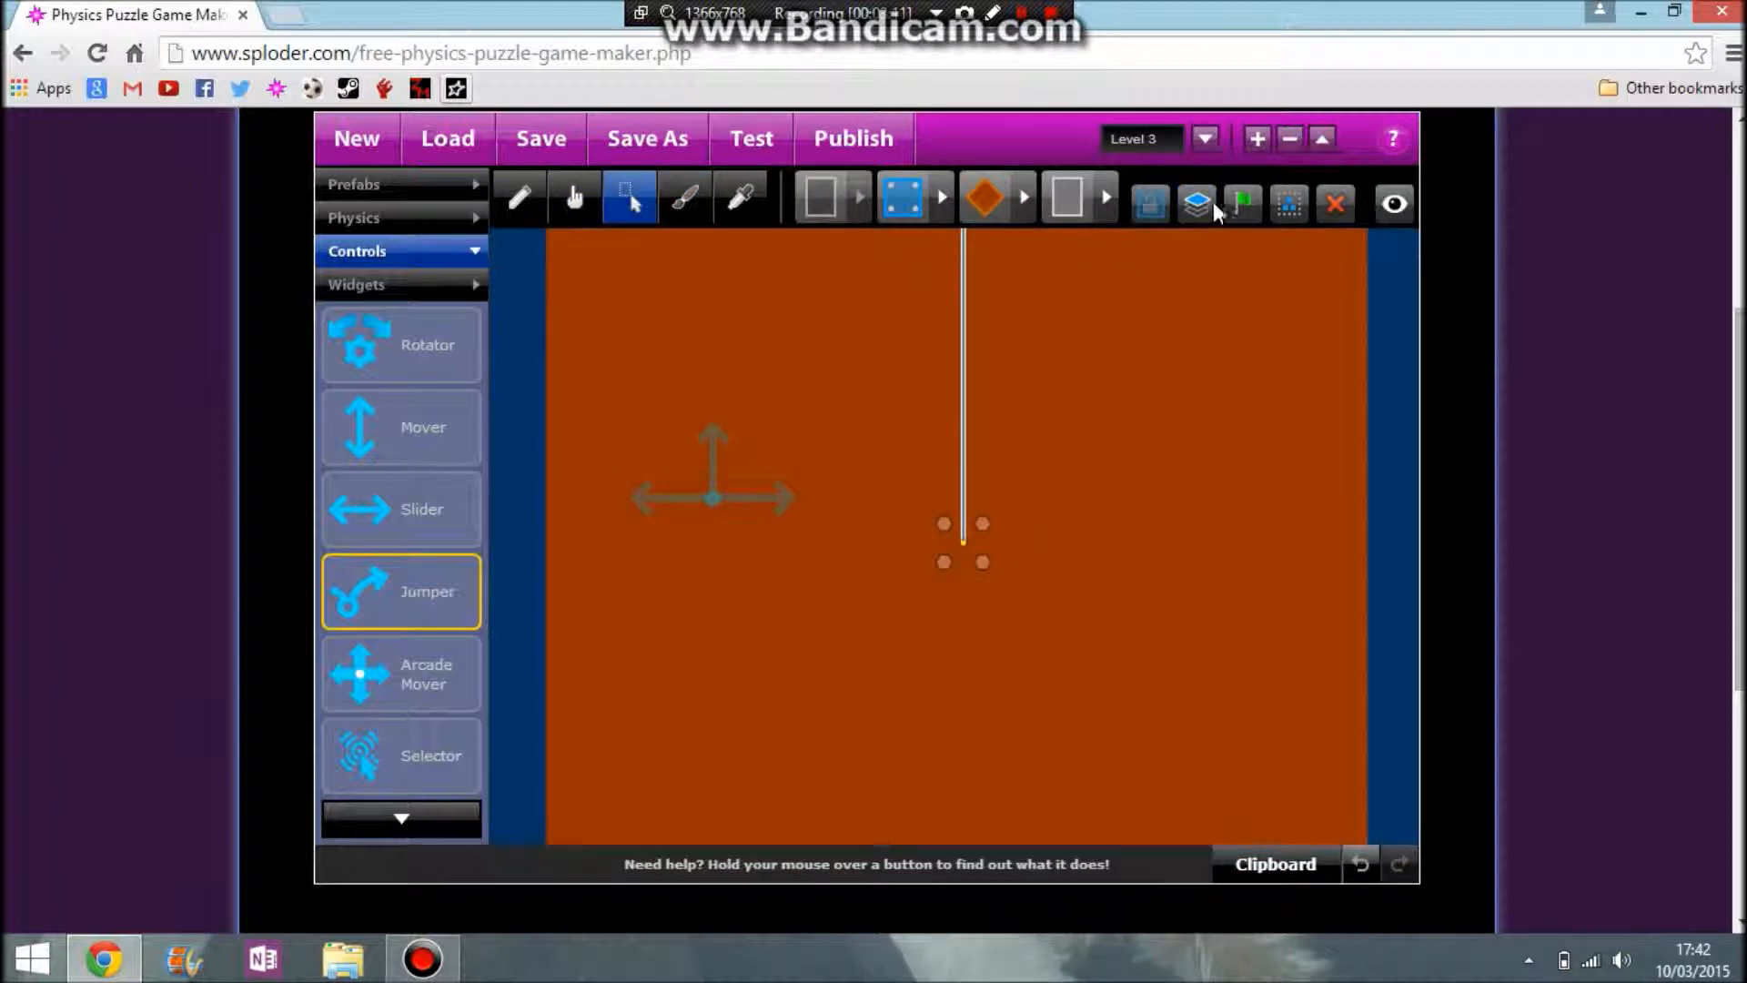
{"action": "left_click", "coordinate": [1150, 202]}
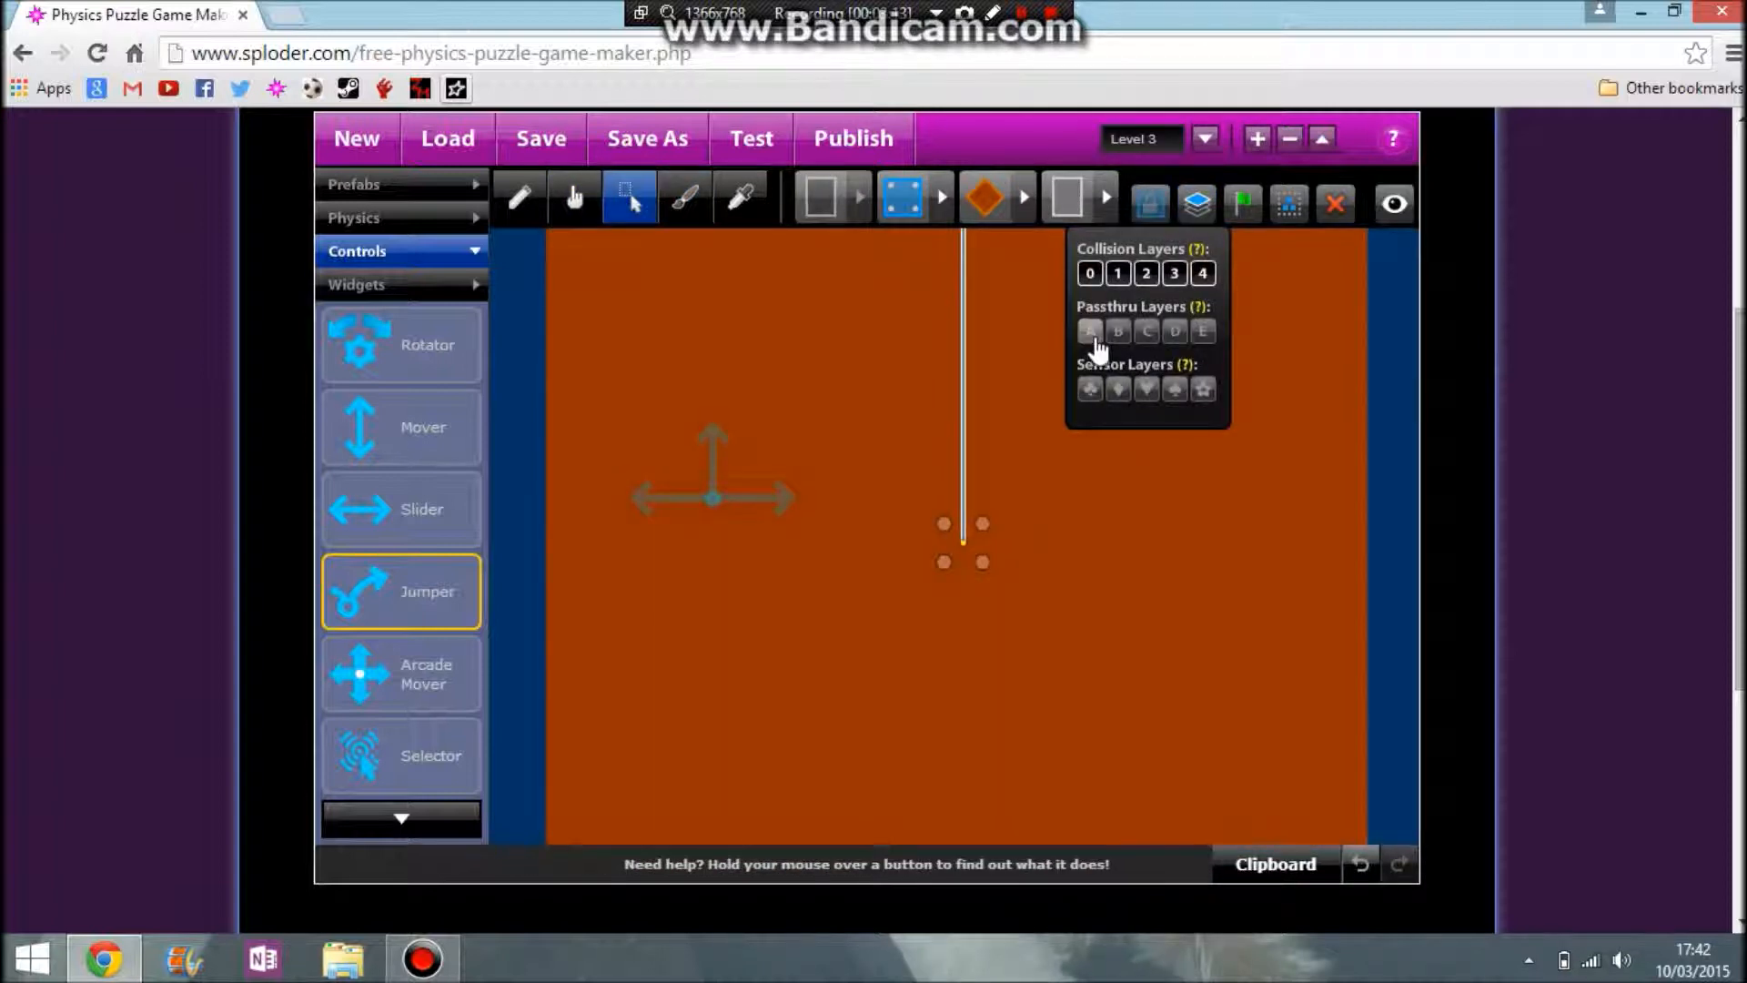
{"action": "left_click", "coordinate": [750, 142]}
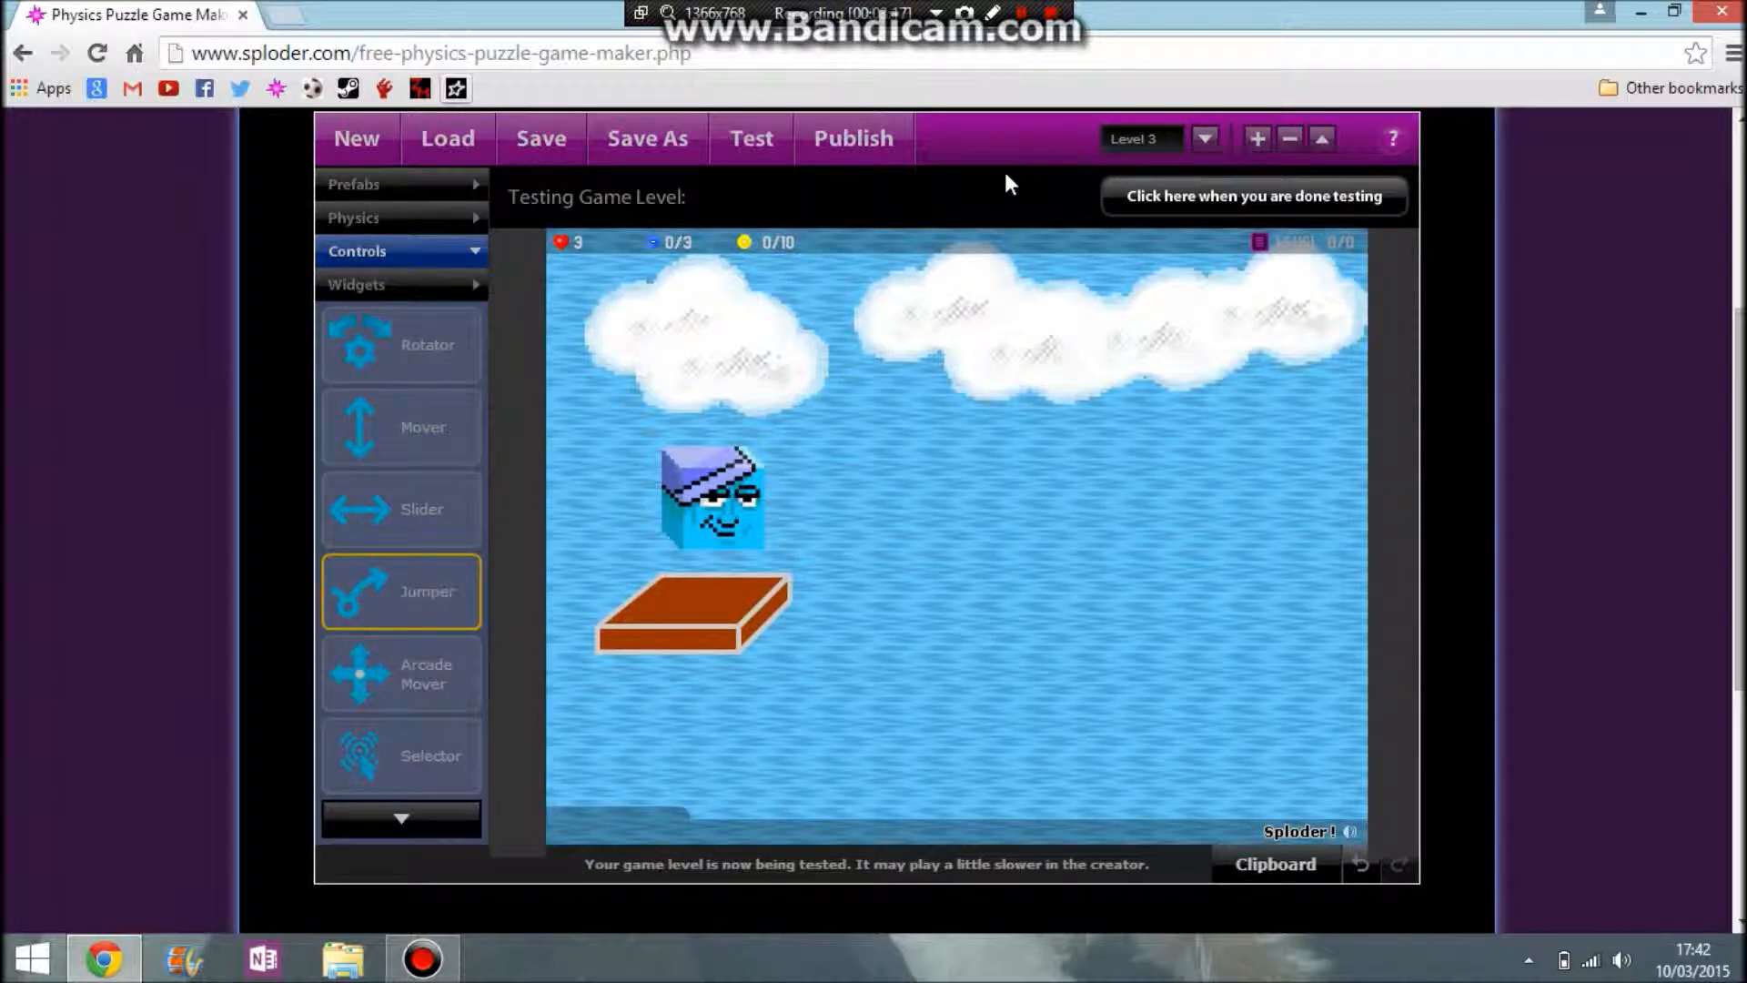
{"action": "left_click", "coordinate": [1131, 195]}
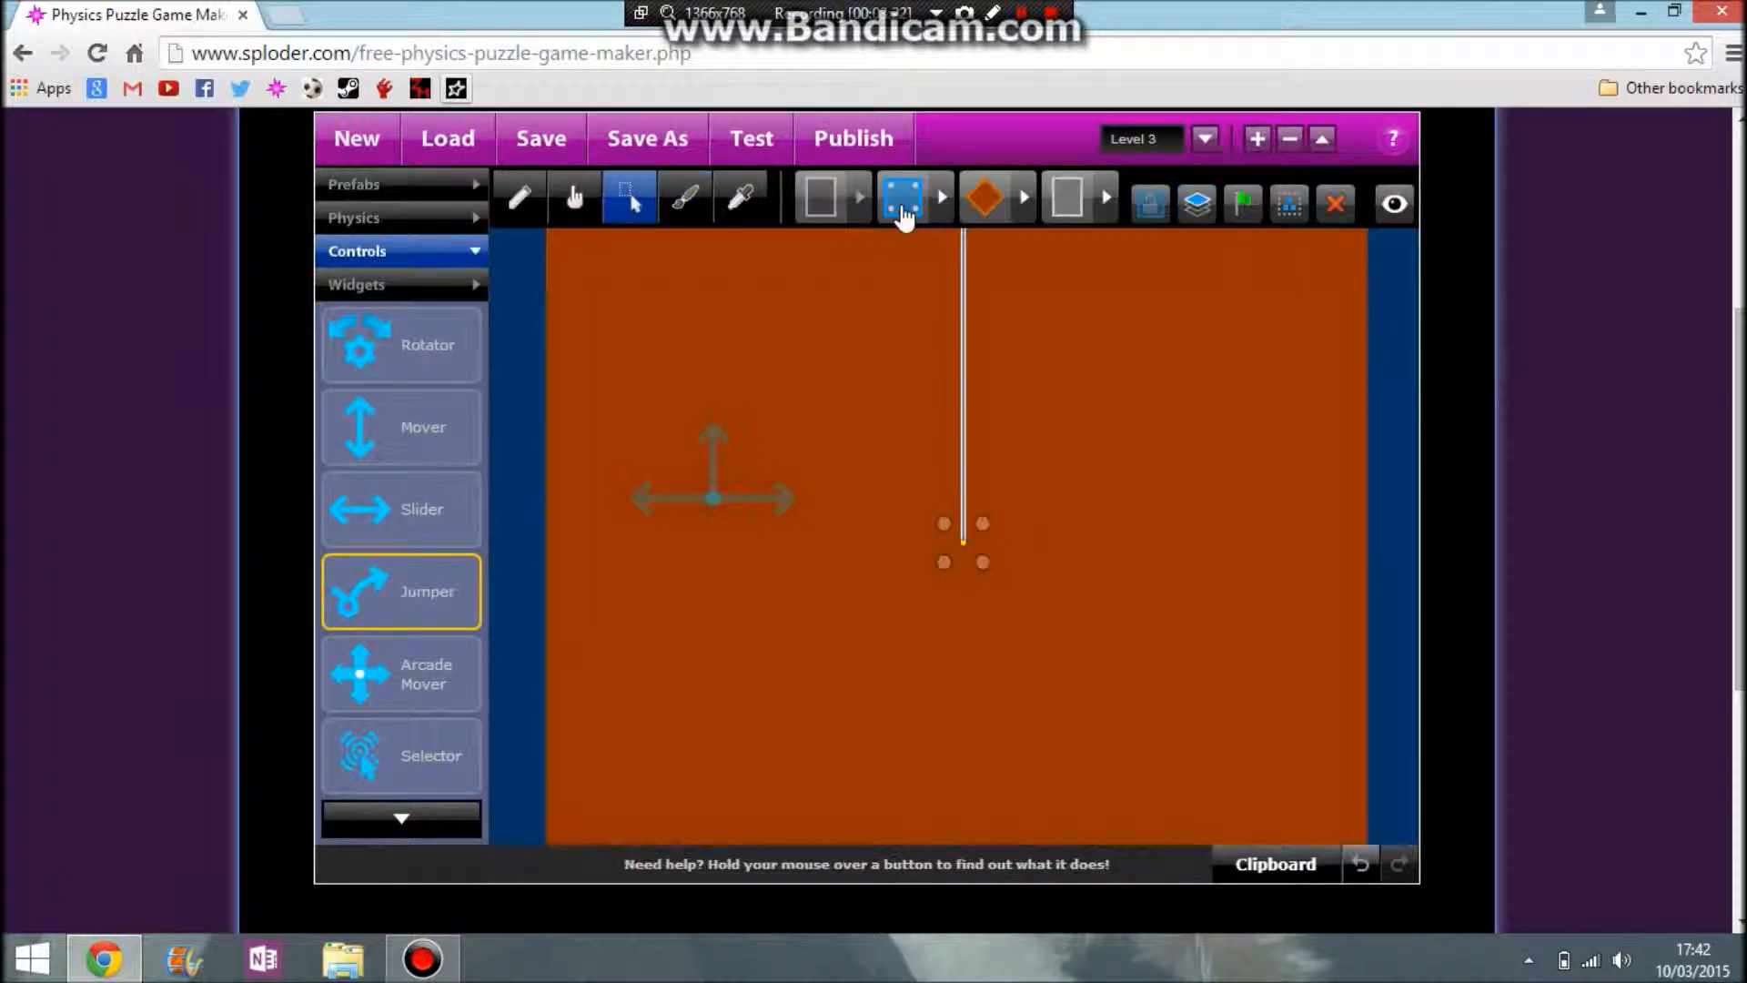
Change the character's movement type so it is no longer fixed in place, and play-test moving it on the block.
{"action": "left_click", "coordinate": [903, 209]}
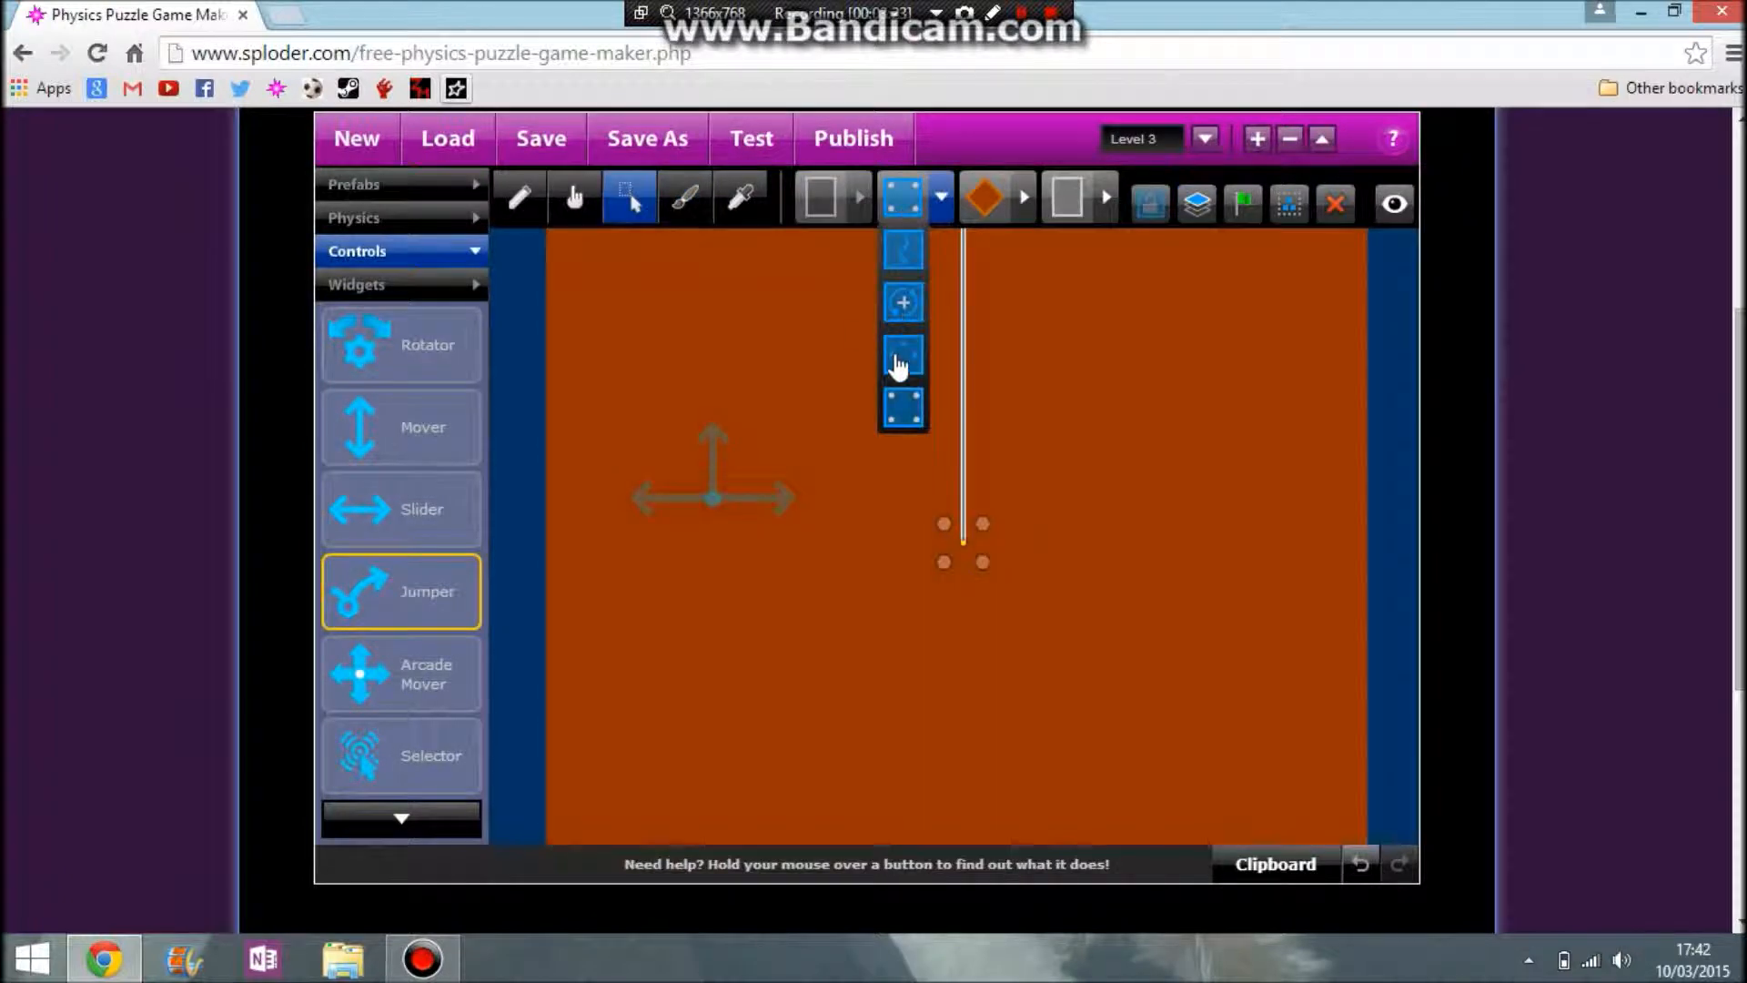
{"action": "left_click", "coordinate": [901, 357]}
{"action": "left_click", "coordinate": [761, 142]}
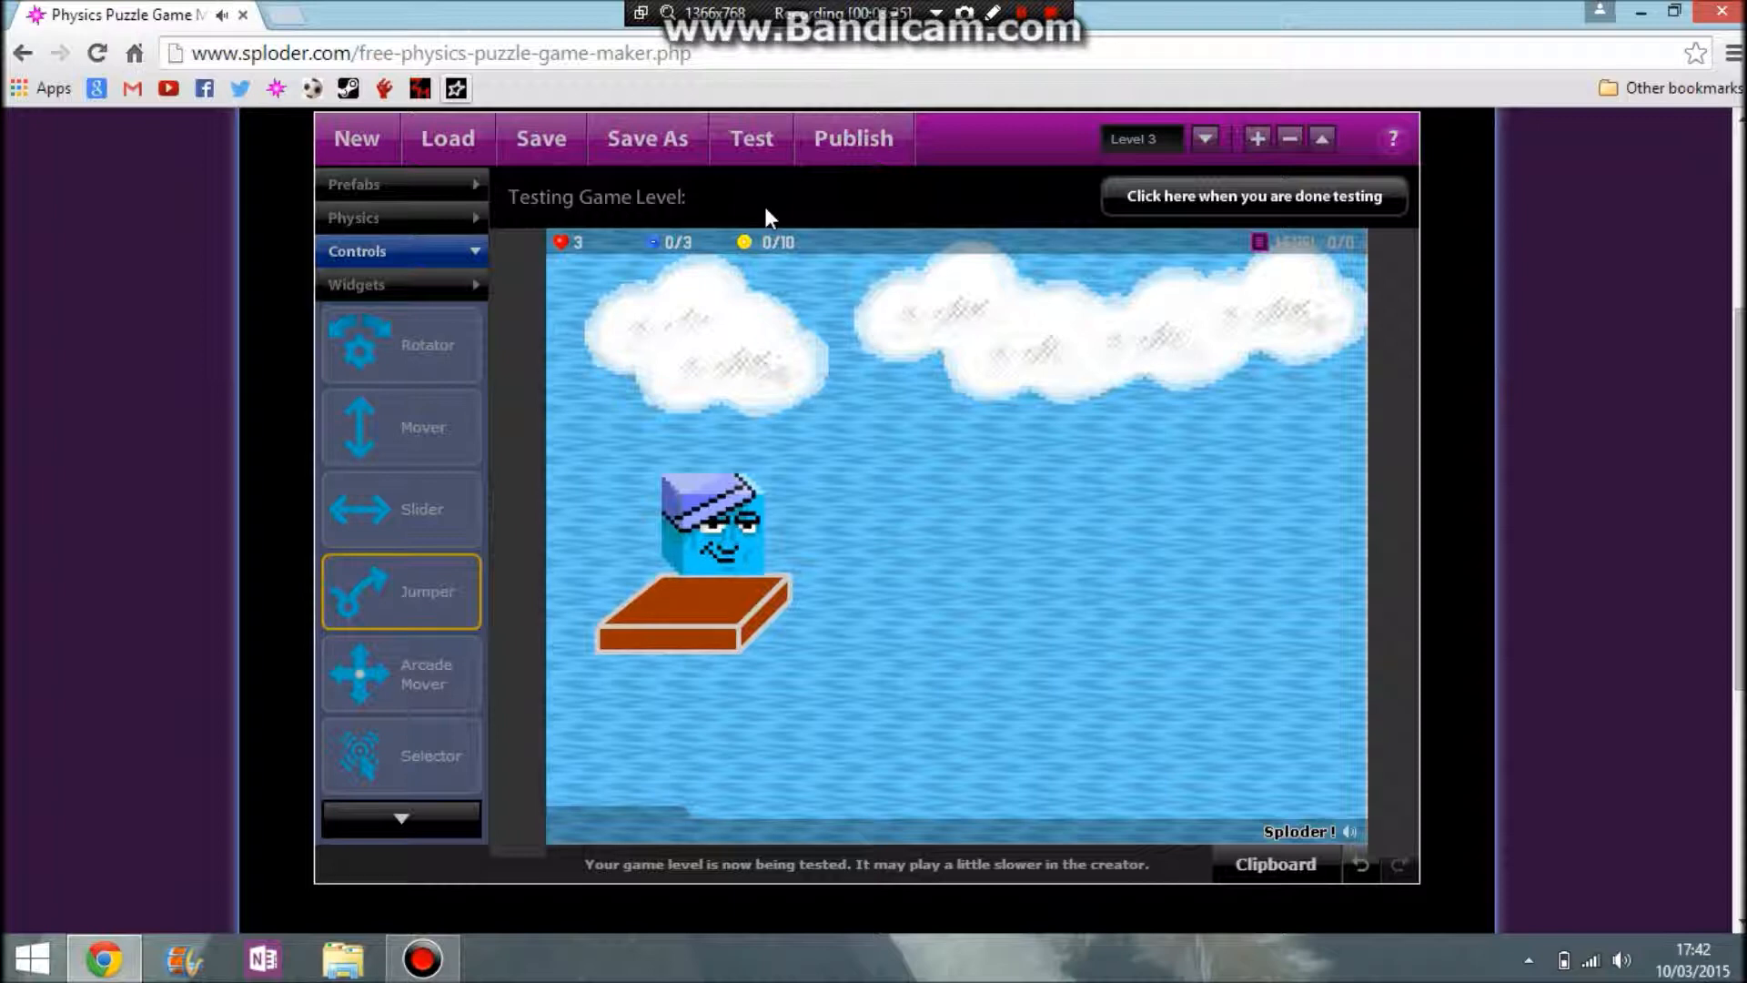
{"action": "key", "text": "Up"}
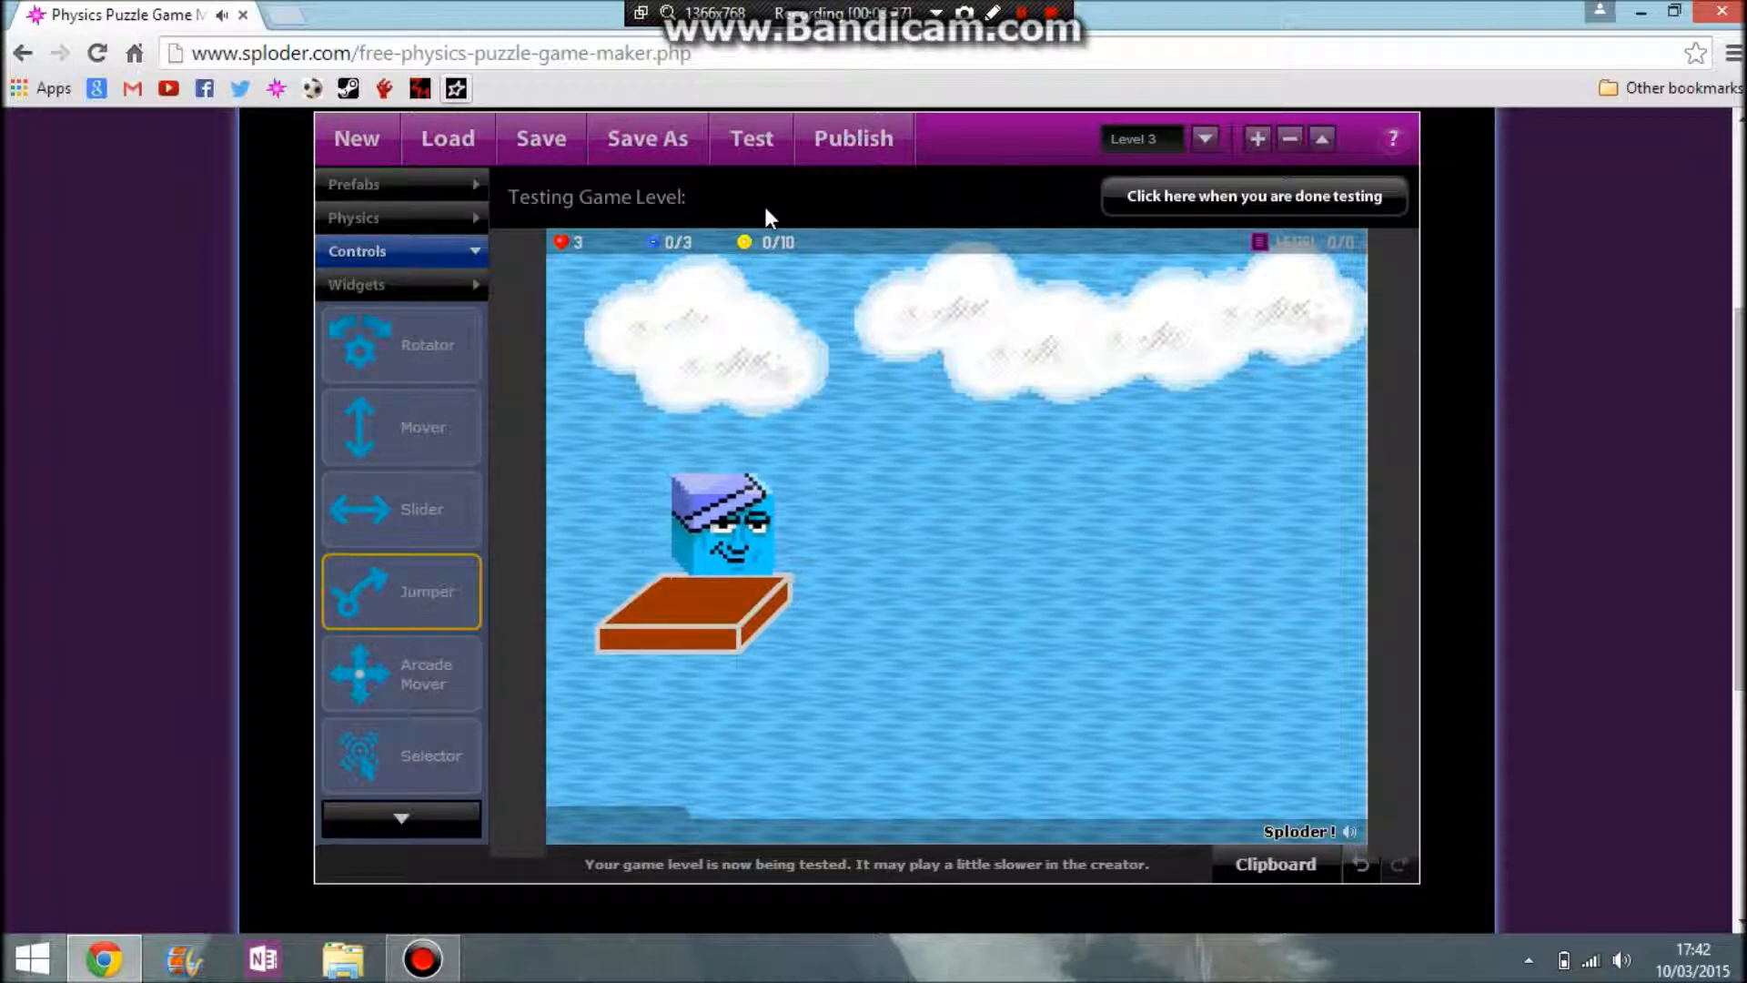
{"action": "left_click", "coordinate": [1278, 200]}
Shrink the character to roughly two thirds of its size above the block.
{"action": "left_click", "coordinate": [751, 478]}
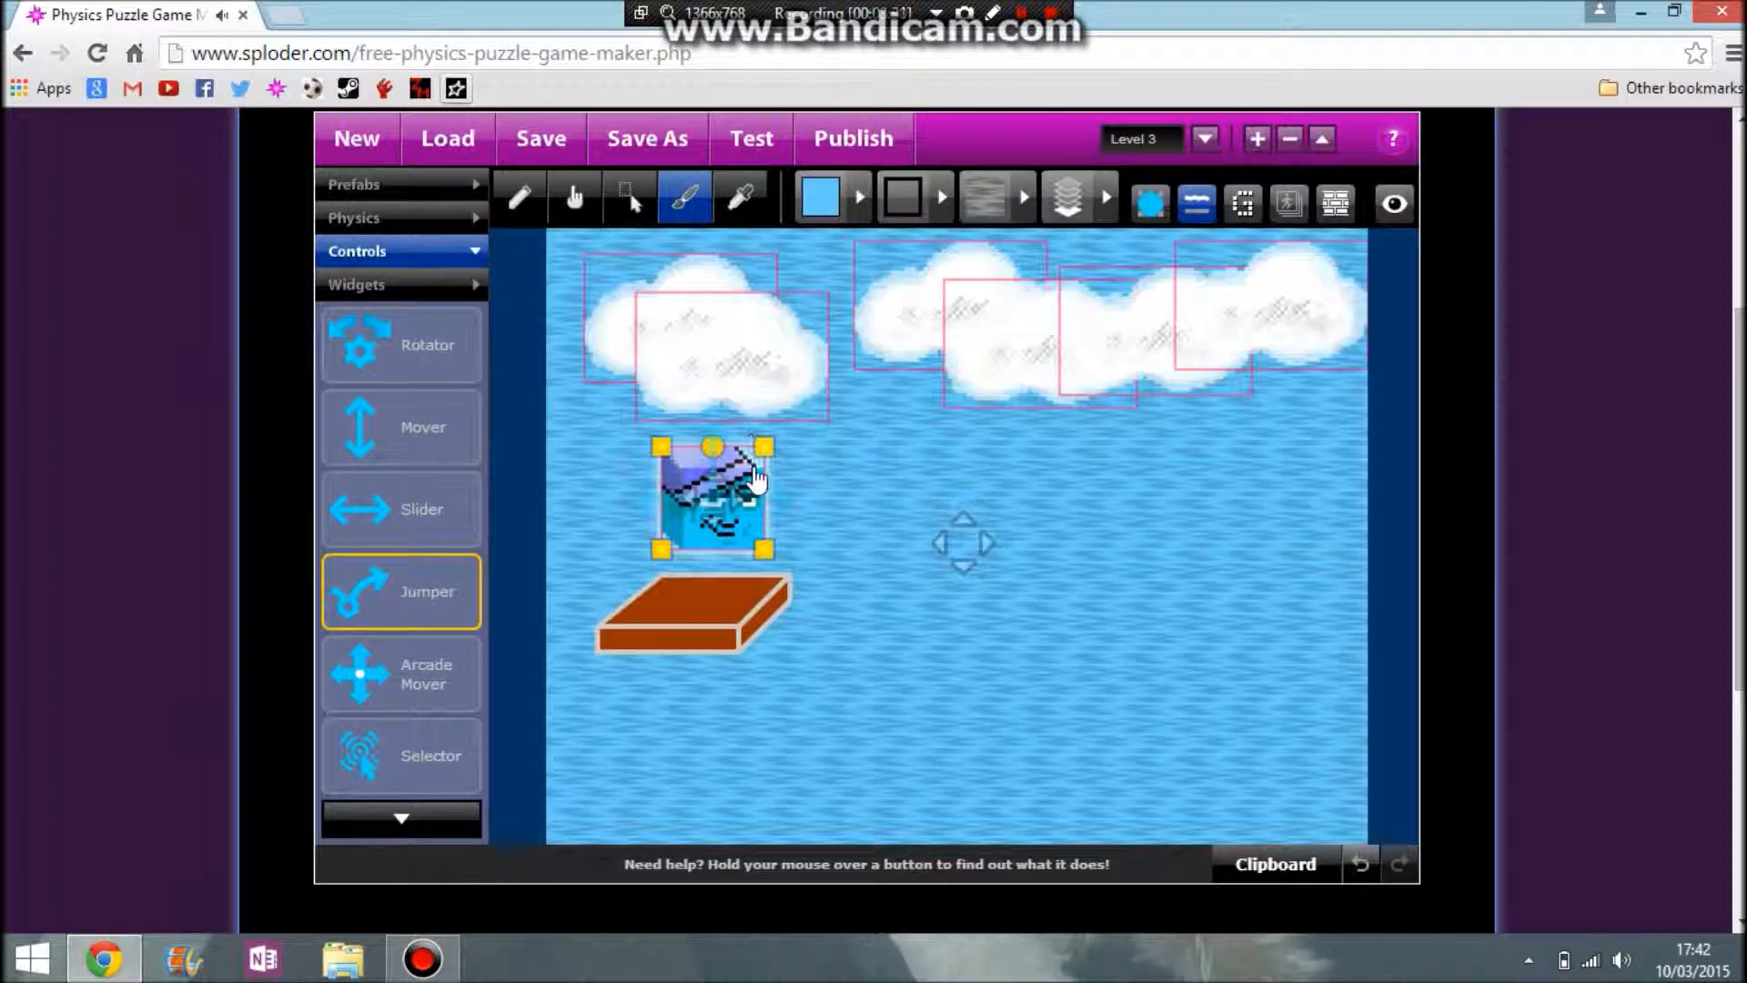
{"action": "left_click_drag", "start_coordinate": [763, 447], "coordinate": [759, 490]}
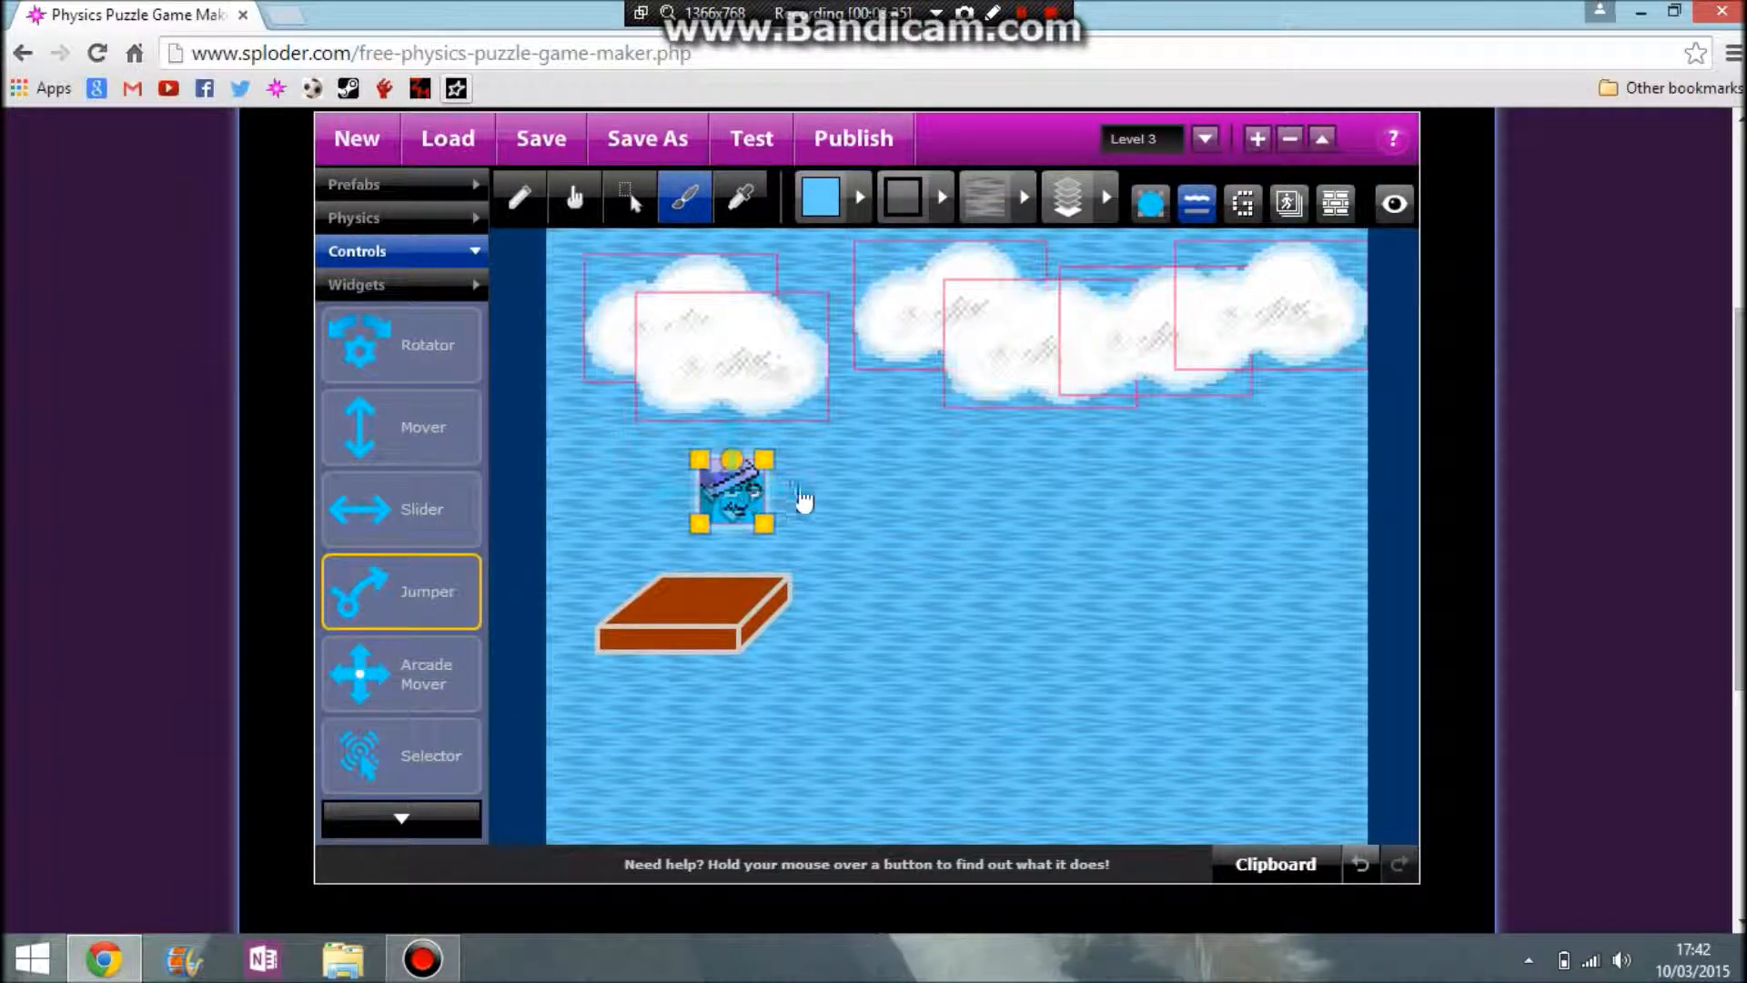
Fill the block's top face with violet-blue and its side face with dark purple.
{"action": "left_click", "coordinate": [760, 597]}
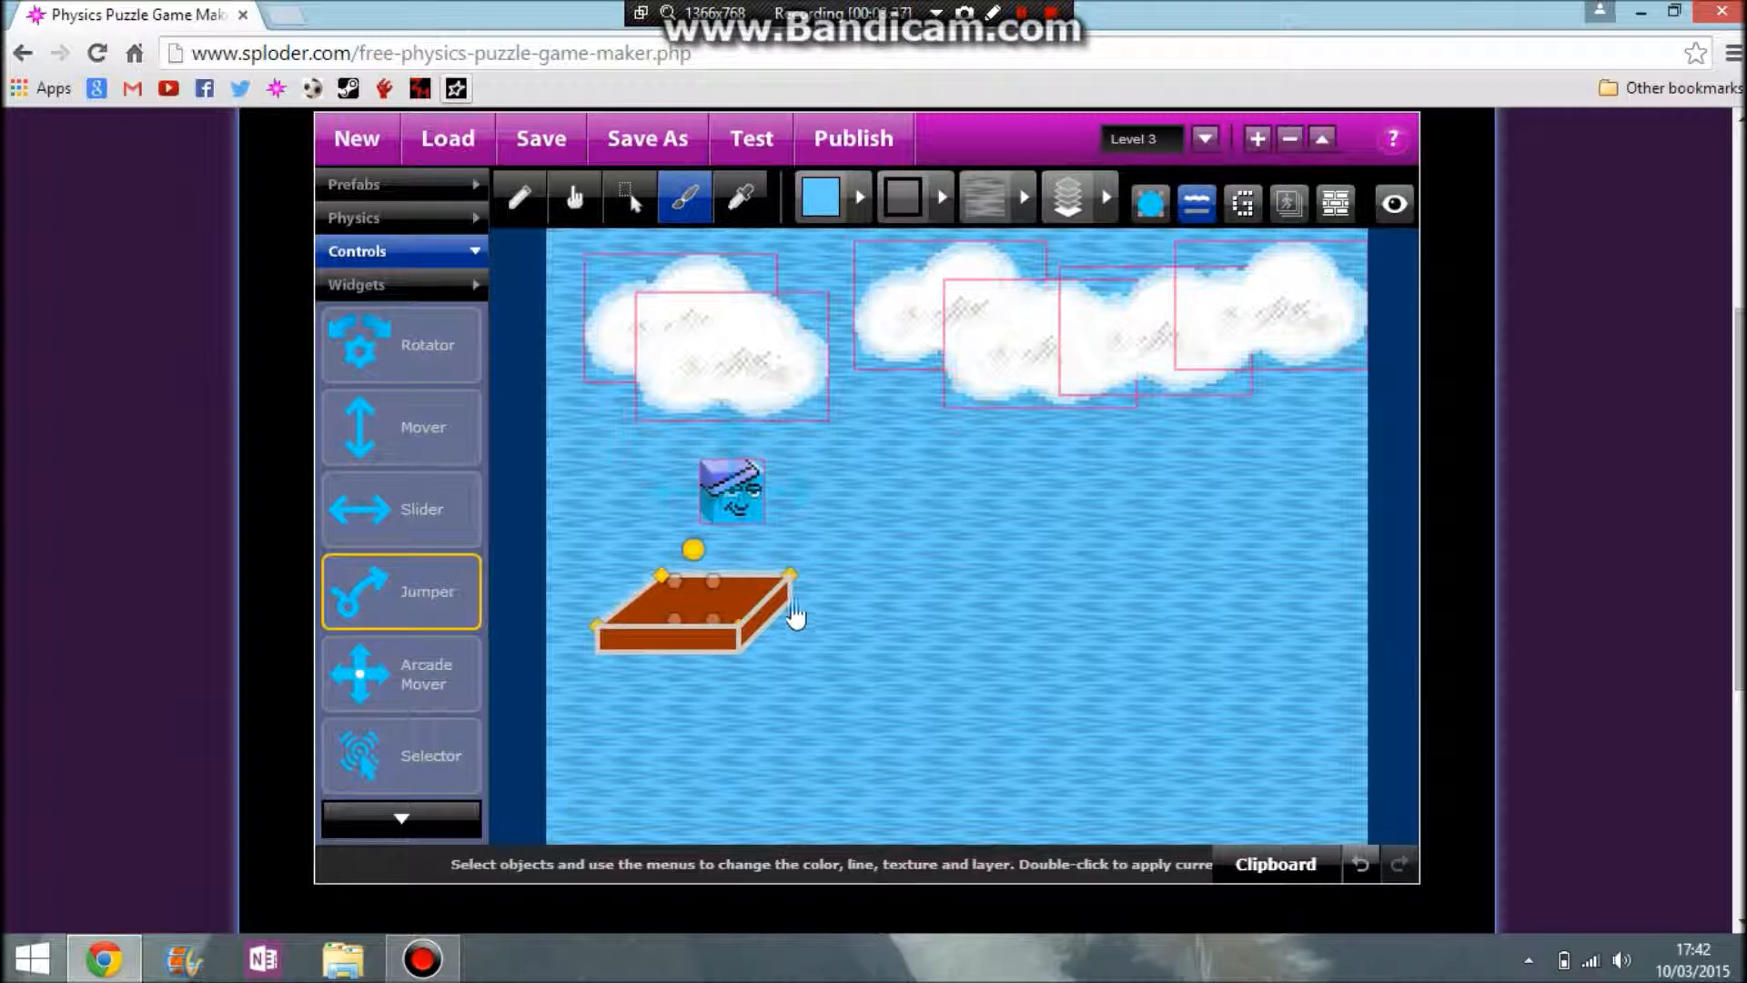
{"action": "left_click", "coordinate": [859, 197]}
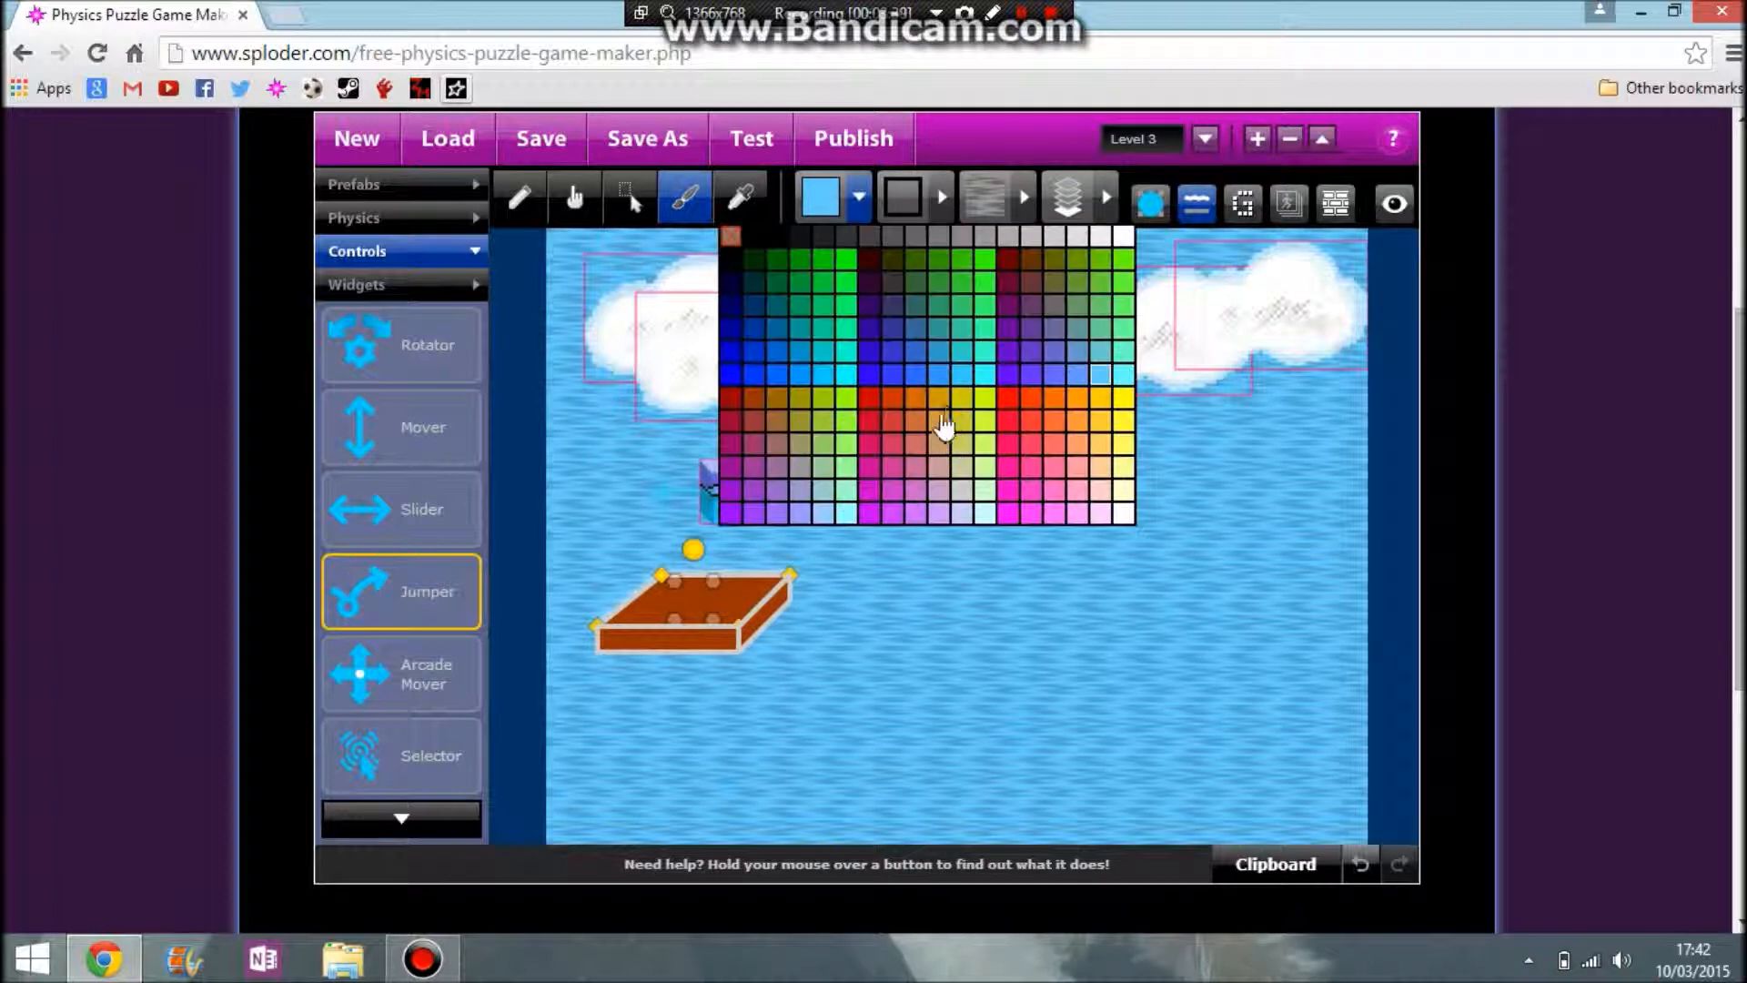
{"action": "left_click", "coordinate": [867, 377]}
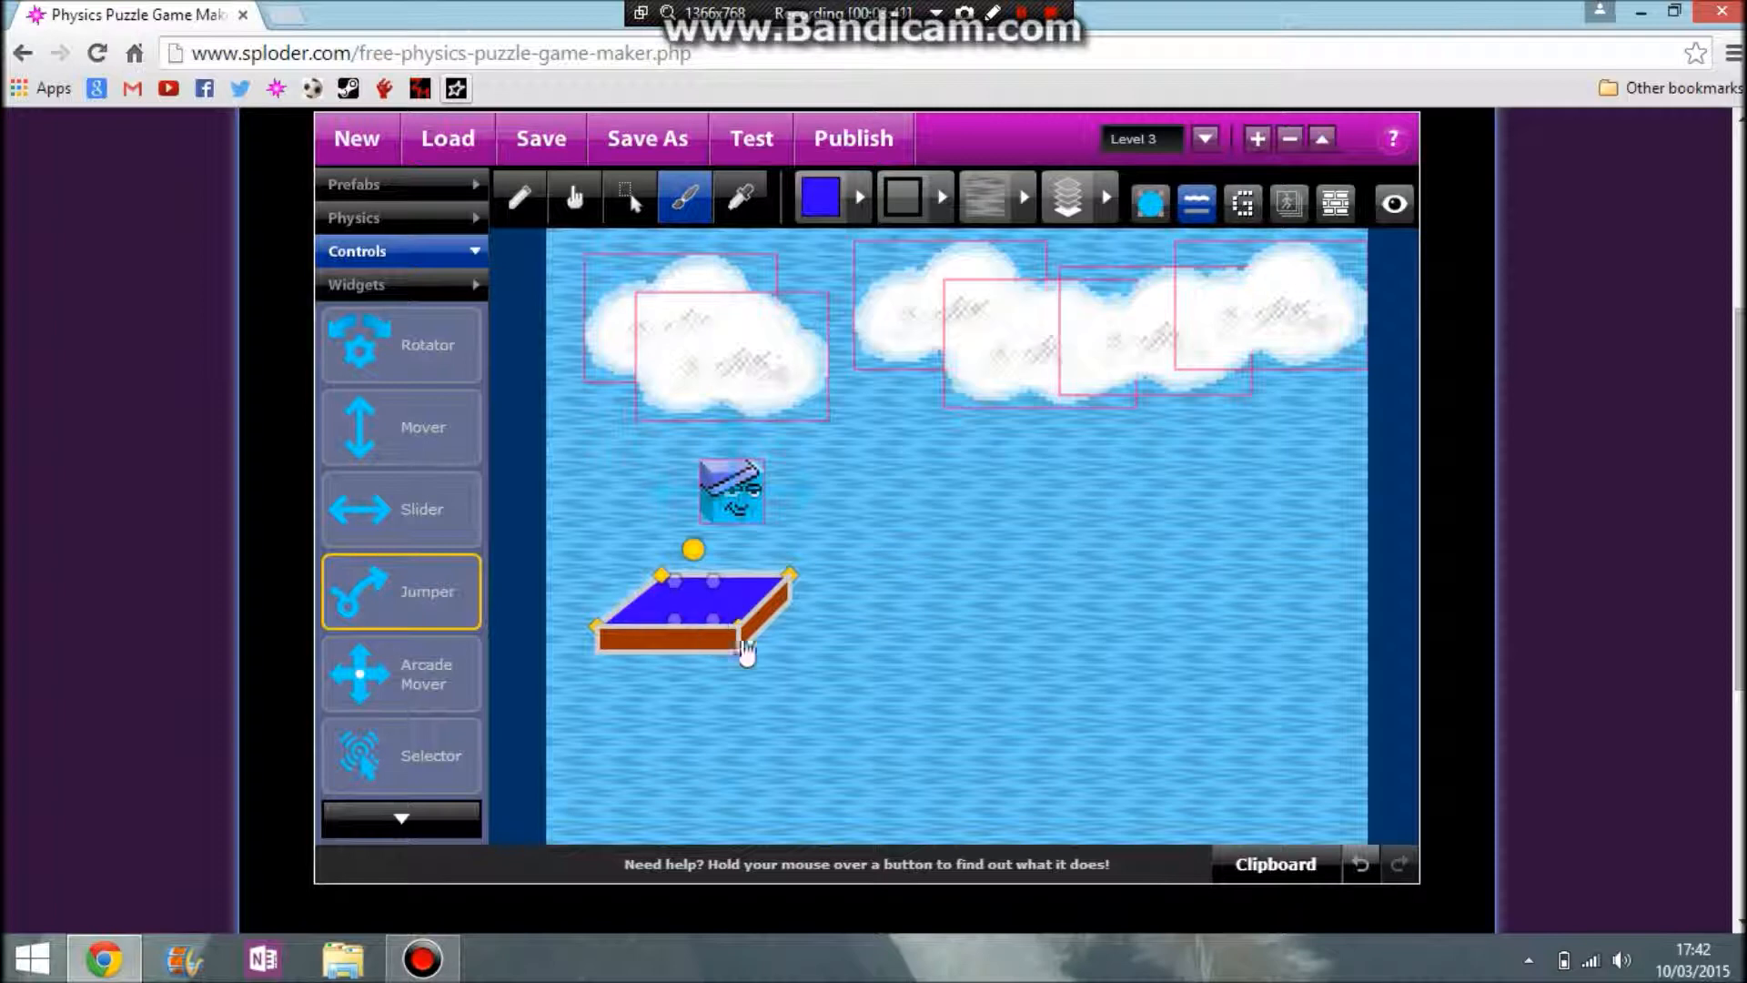
{"action": "left_click", "coordinate": [859, 198]}
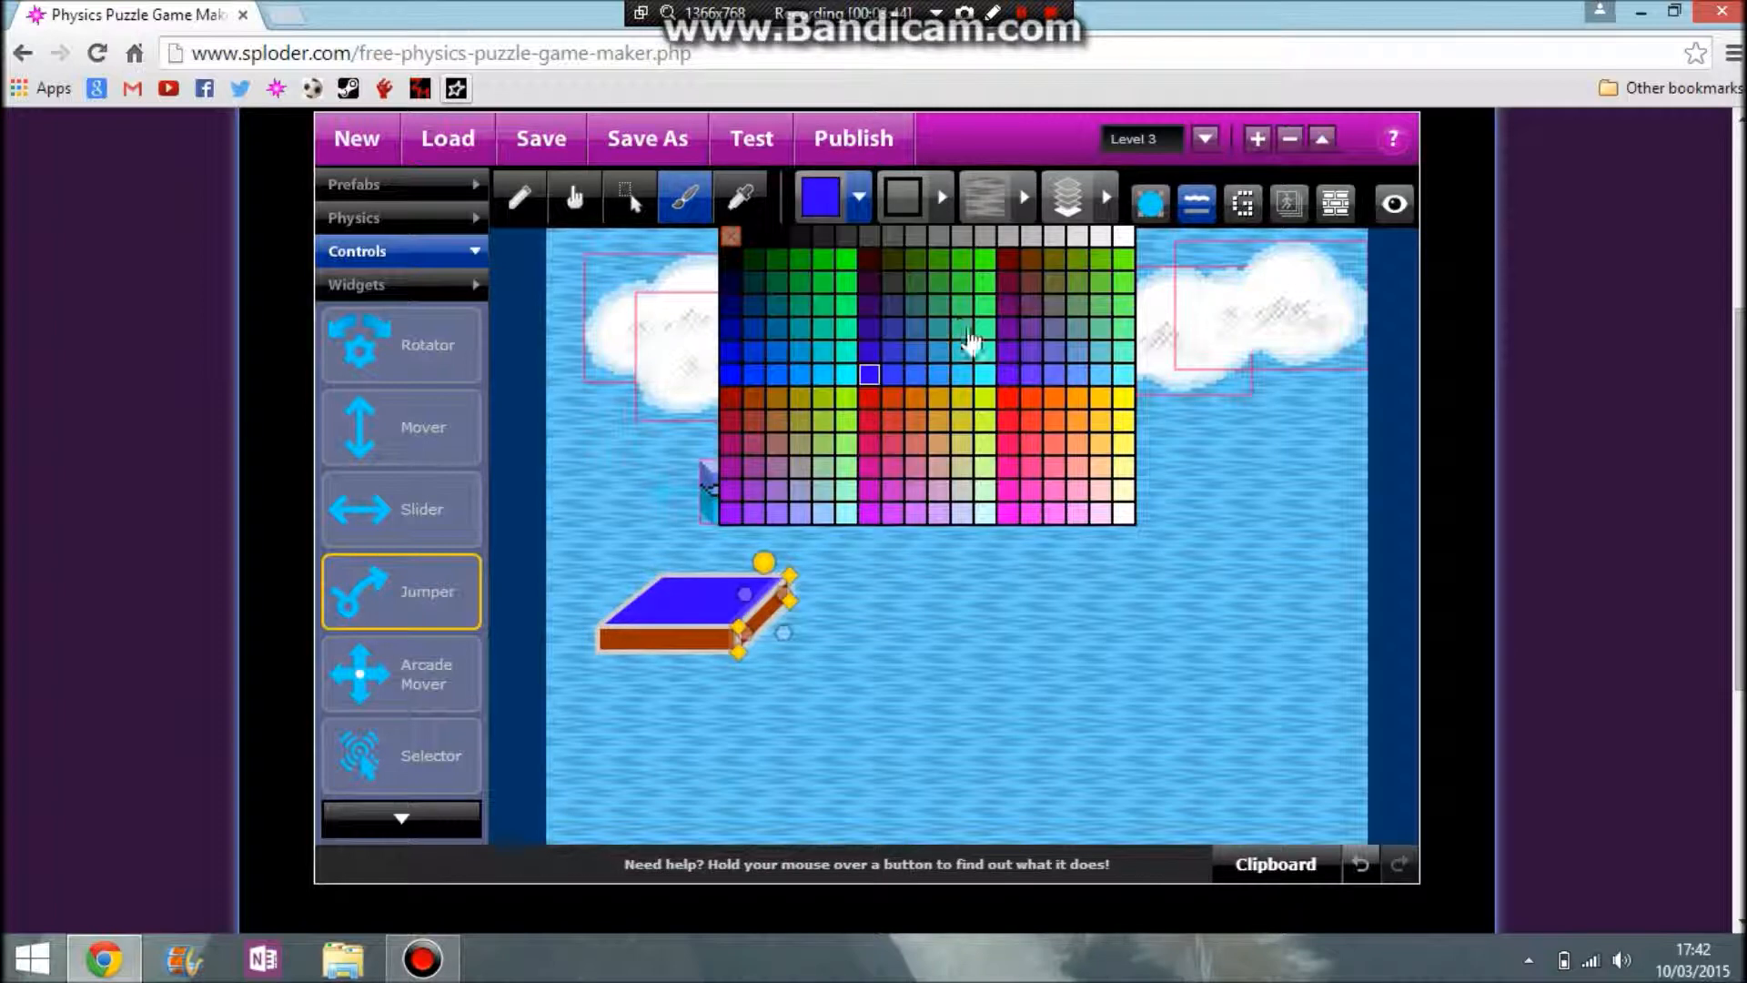
{"action": "left_click", "coordinate": [879, 310]}
Fill the block's front face with a blue slightly lighter than the top face.
{"action": "left_click", "coordinate": [700, 644]}
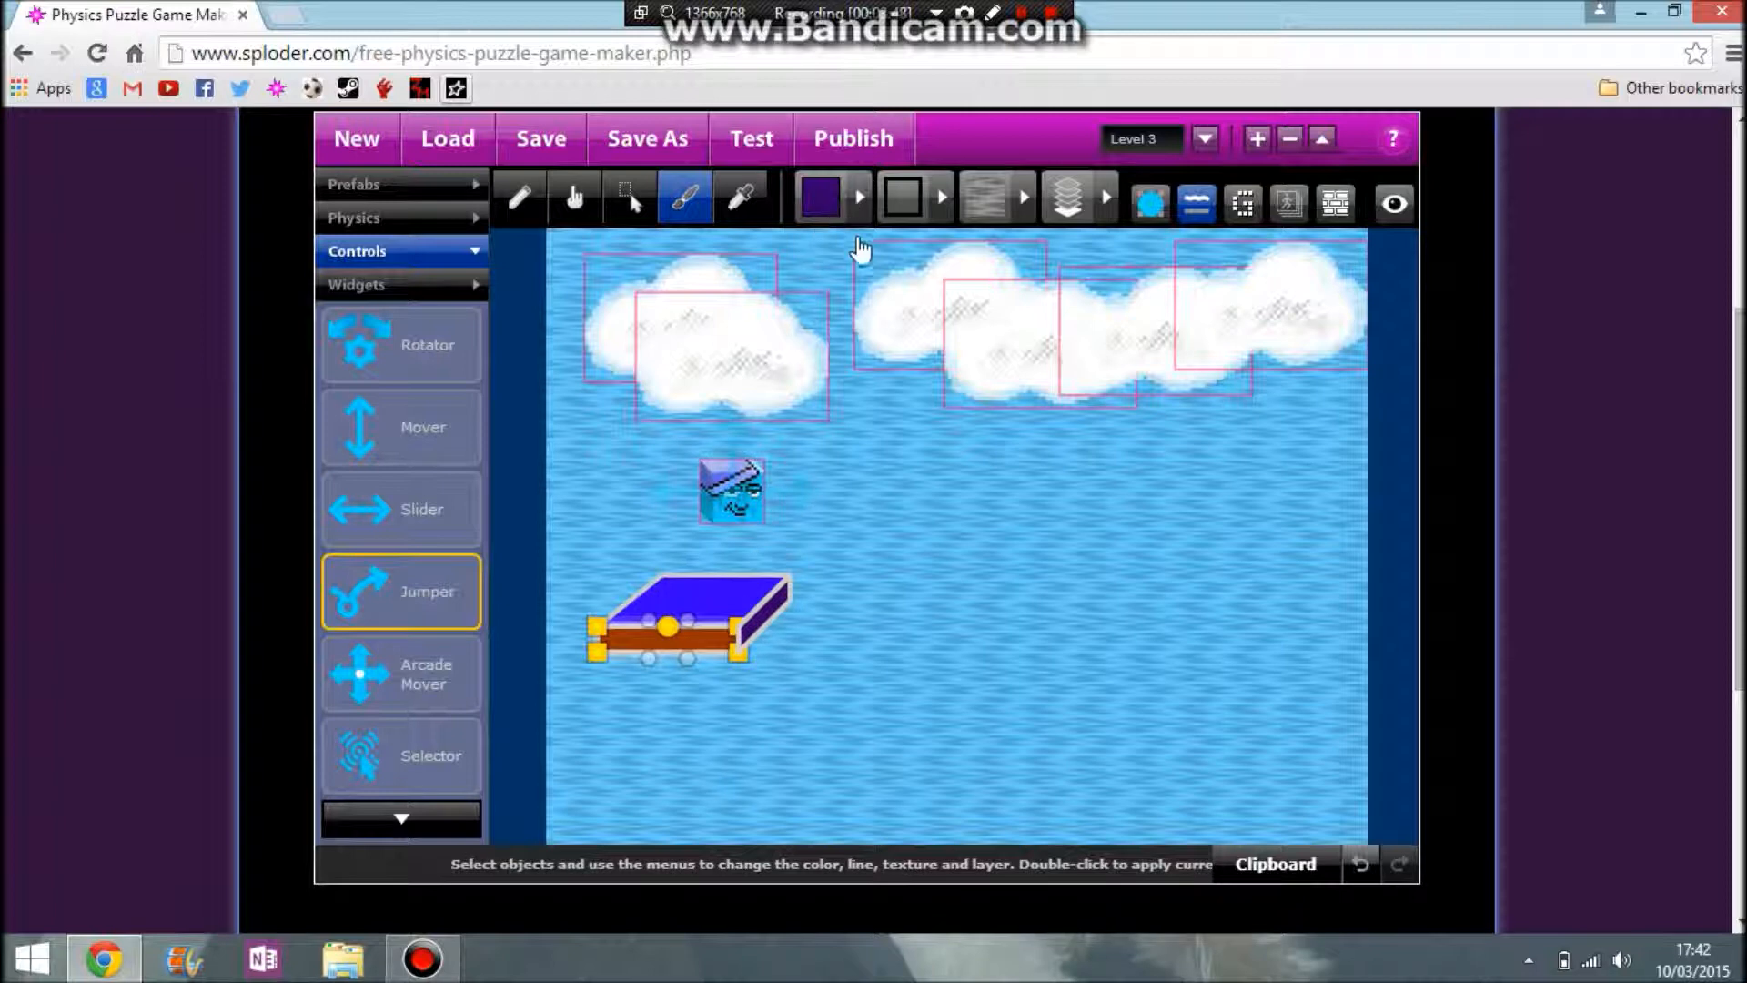
{"action": "left_click", "coordinate": [860, 197]}
{"action": "left_click", "coordinate": [916, 375]}
{"action": "left_click", "coordinate": [910, 516]}
{"action": "left_click", "coordinate": [723, 639]}
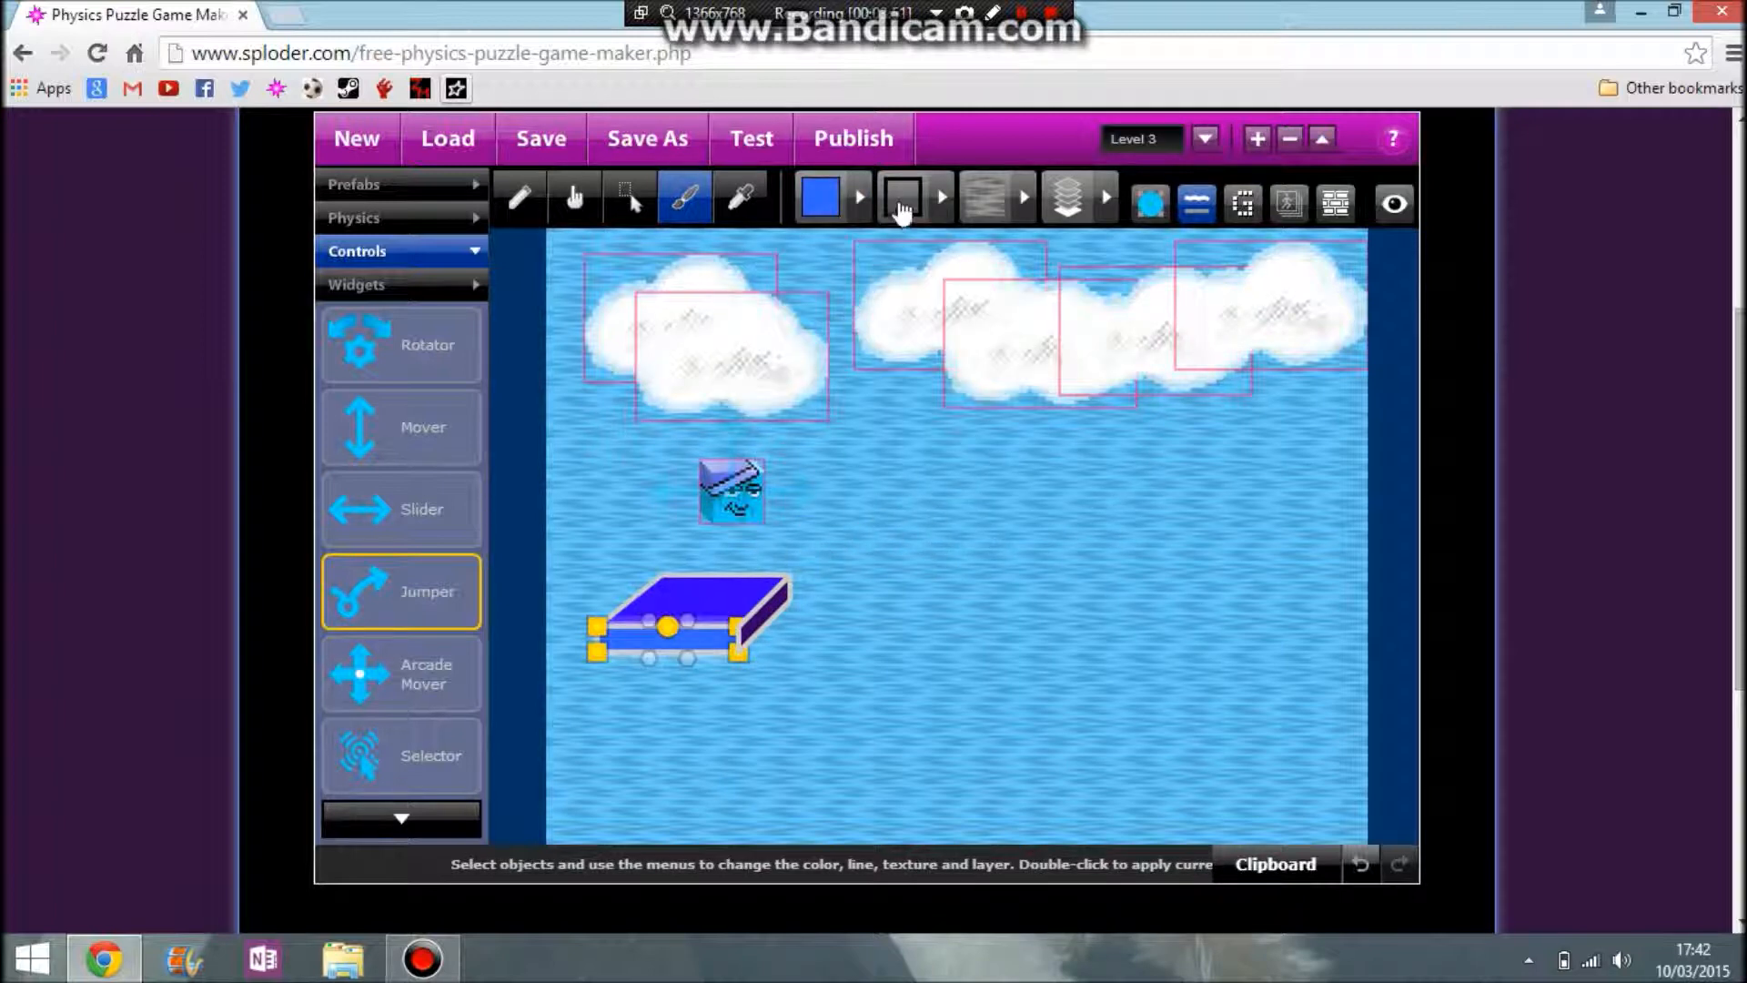
{"action": "left_click", "coordinate": [859, 196]}
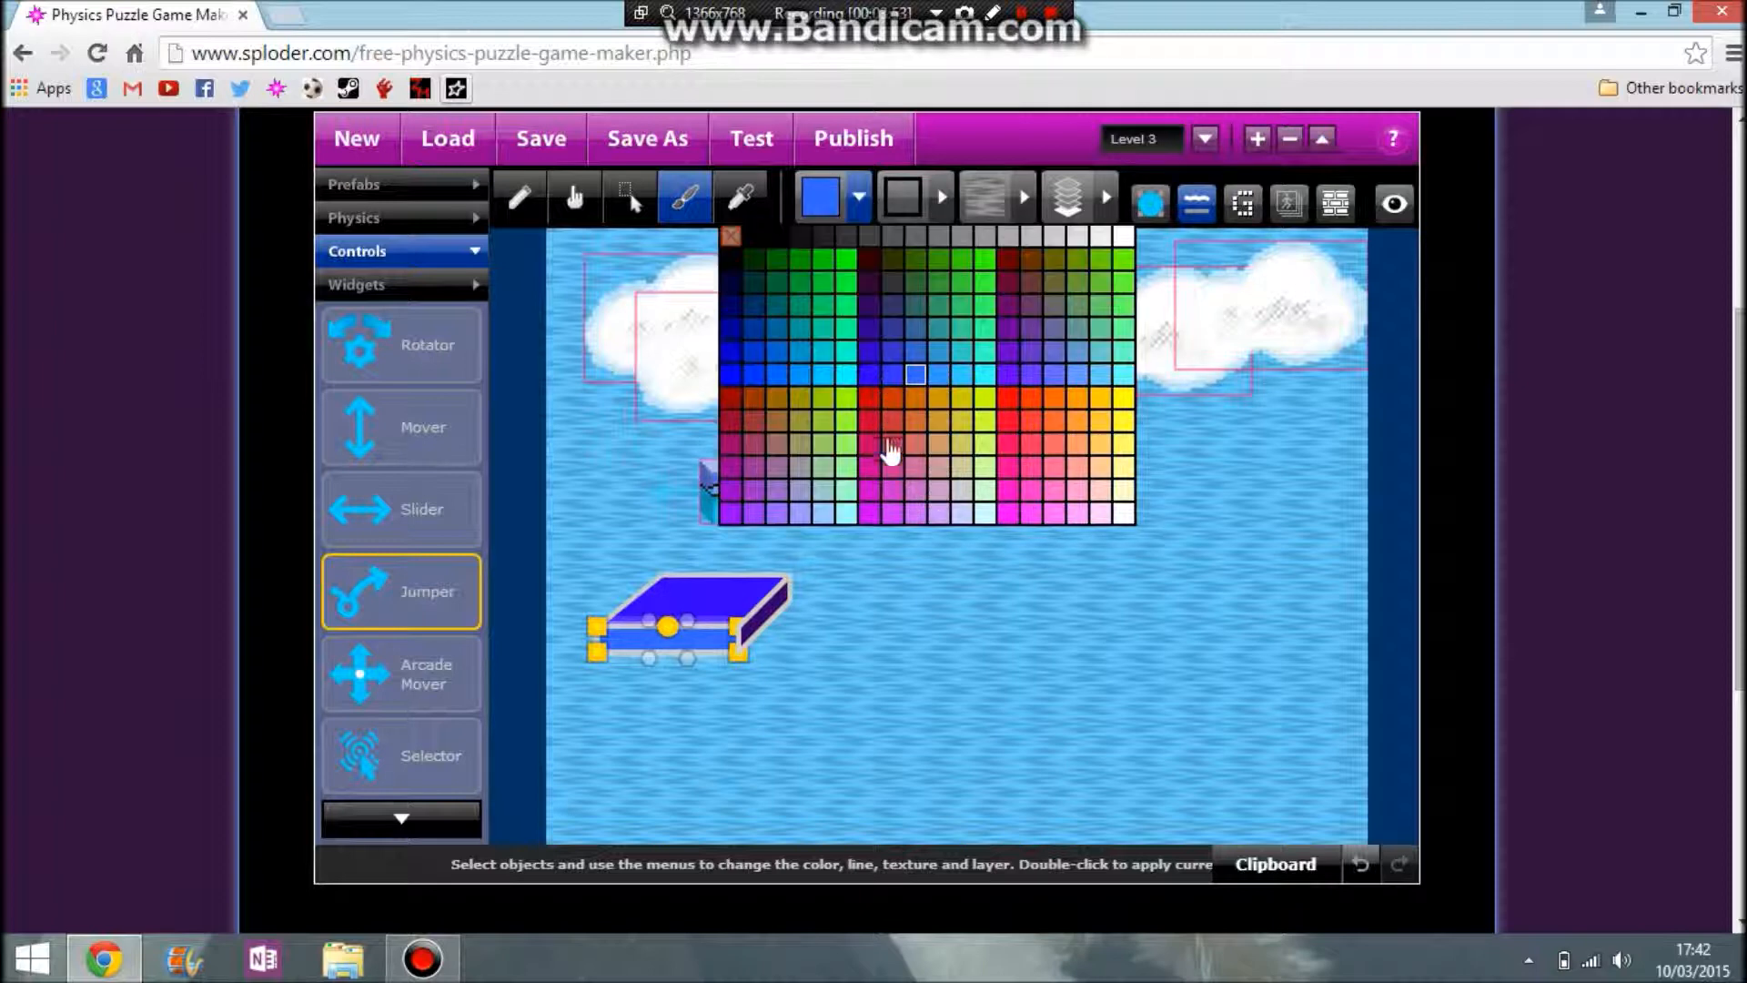
{"action": "left_click", "coordinate": [889, 381]}
{"action": "left_click", "coordinate": [859, 552]}
Try the character's position on the block's top face, and place it just above the block.
{"action": "left_click_drag", "start_coordinate": [728, 498], "coordinate": [733, 533]}
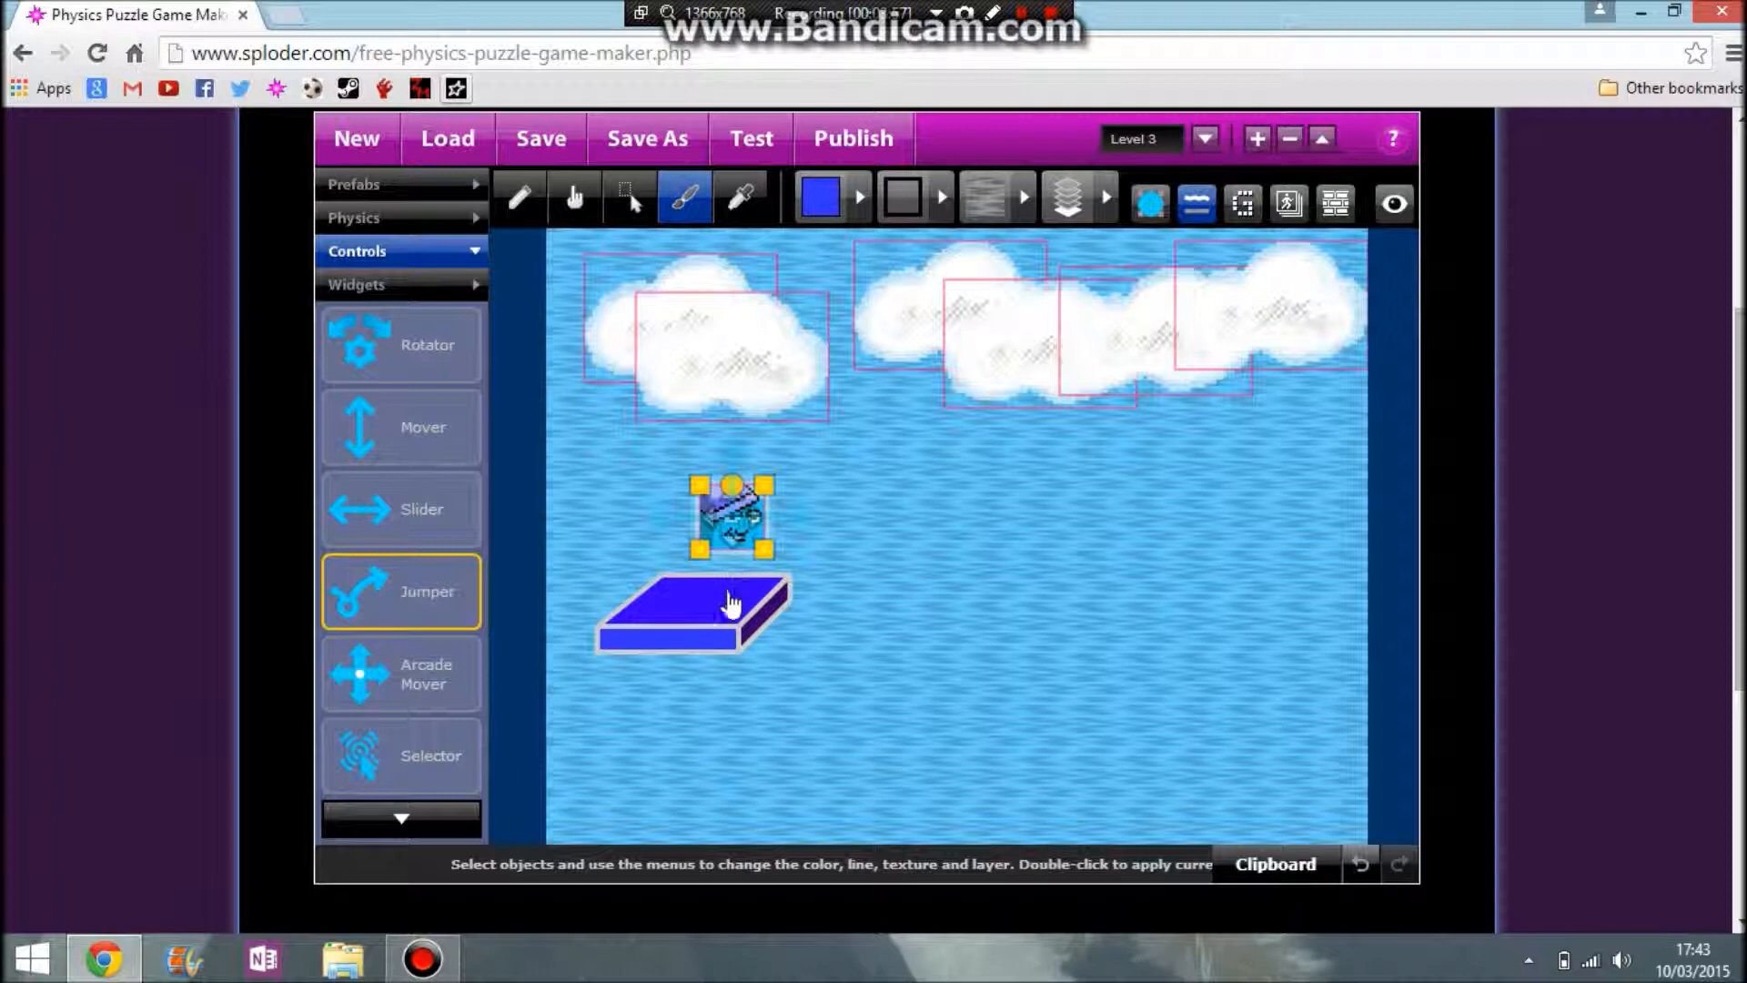
{"action": "left_click_drag", "start_coordinate": [724, 590], "coordinate": [702, 591]}
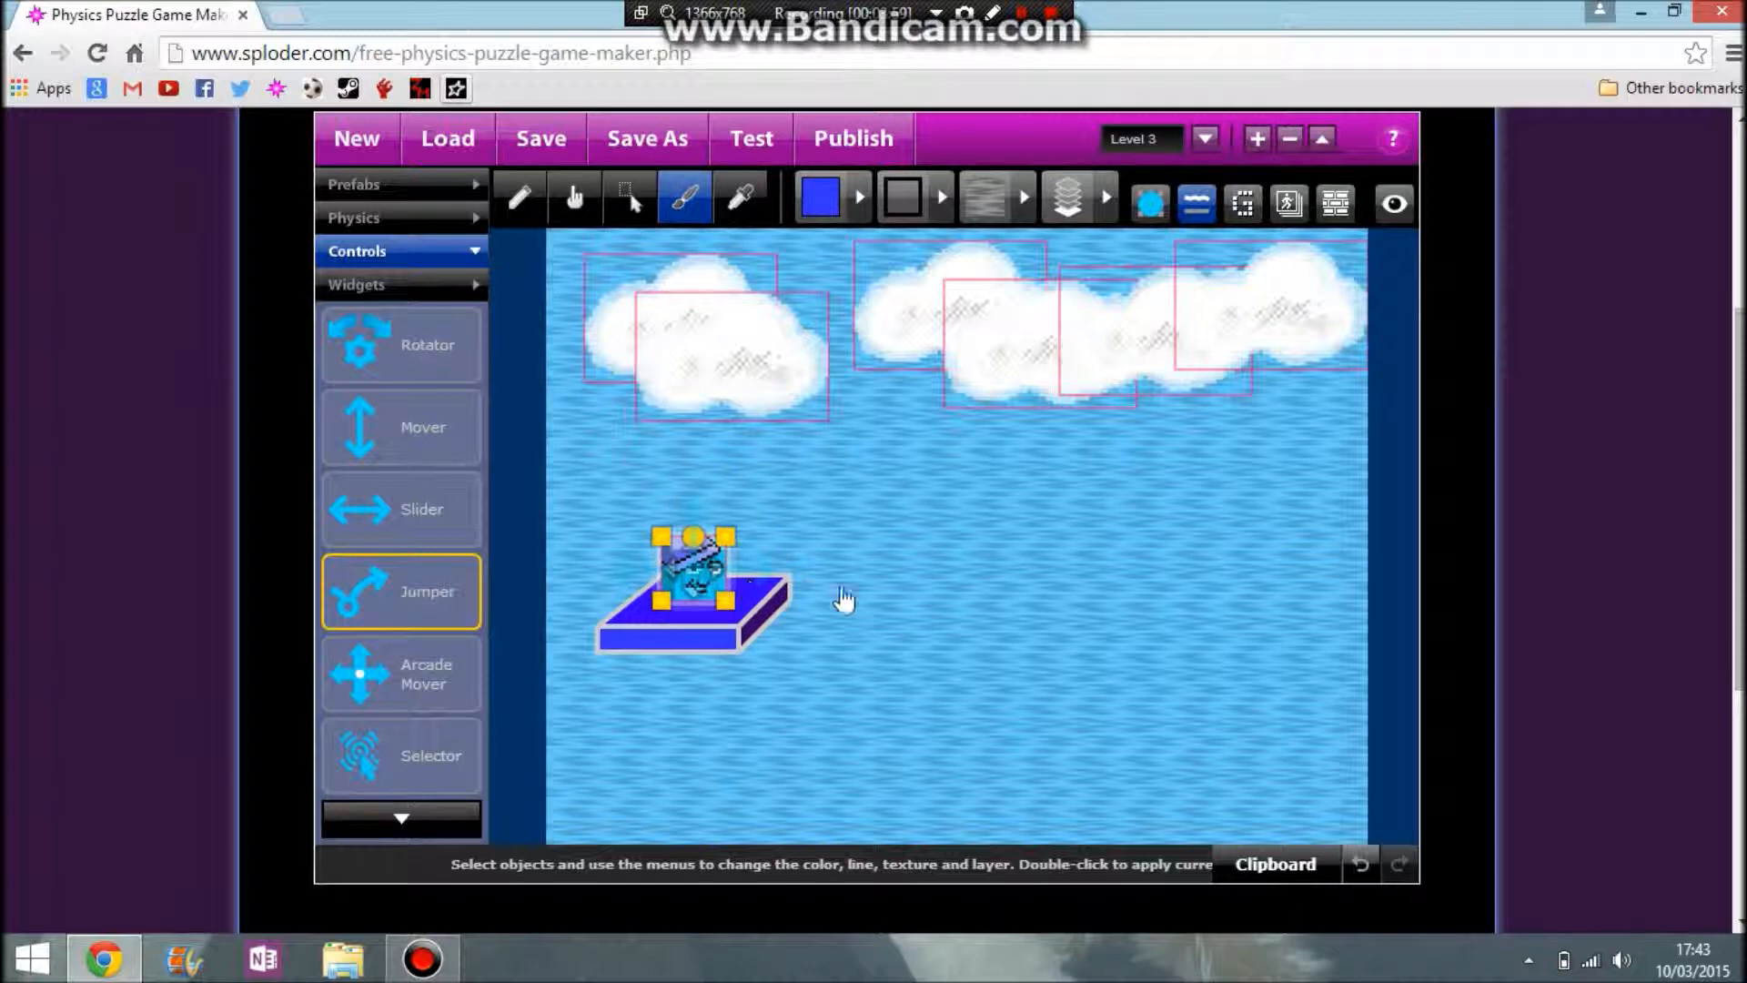
{"action": "left_click", "coordinate": [849, 593]}
{"action": "left_click", "coordinate": [710, 587]}
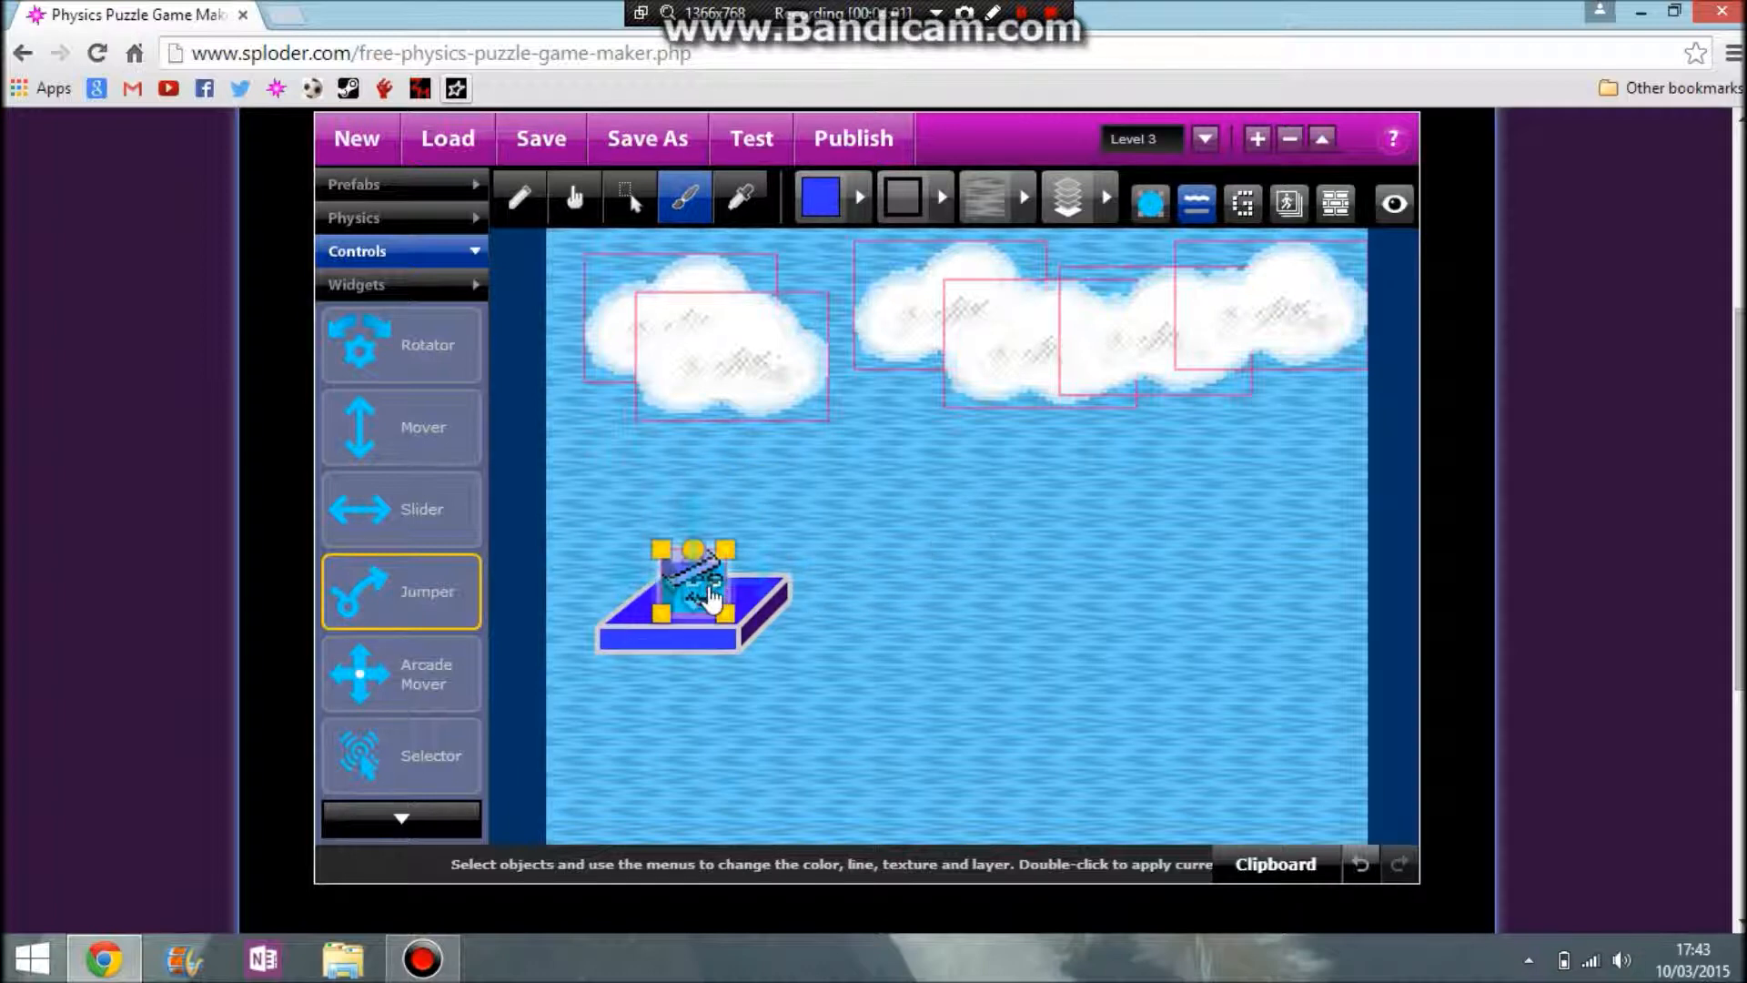
{"action": "left_click", "coordinate": [940, 597]}
{"action": "left_click_drag", "start_coordinate": [715, 568], "coordinate": [741, 517]}
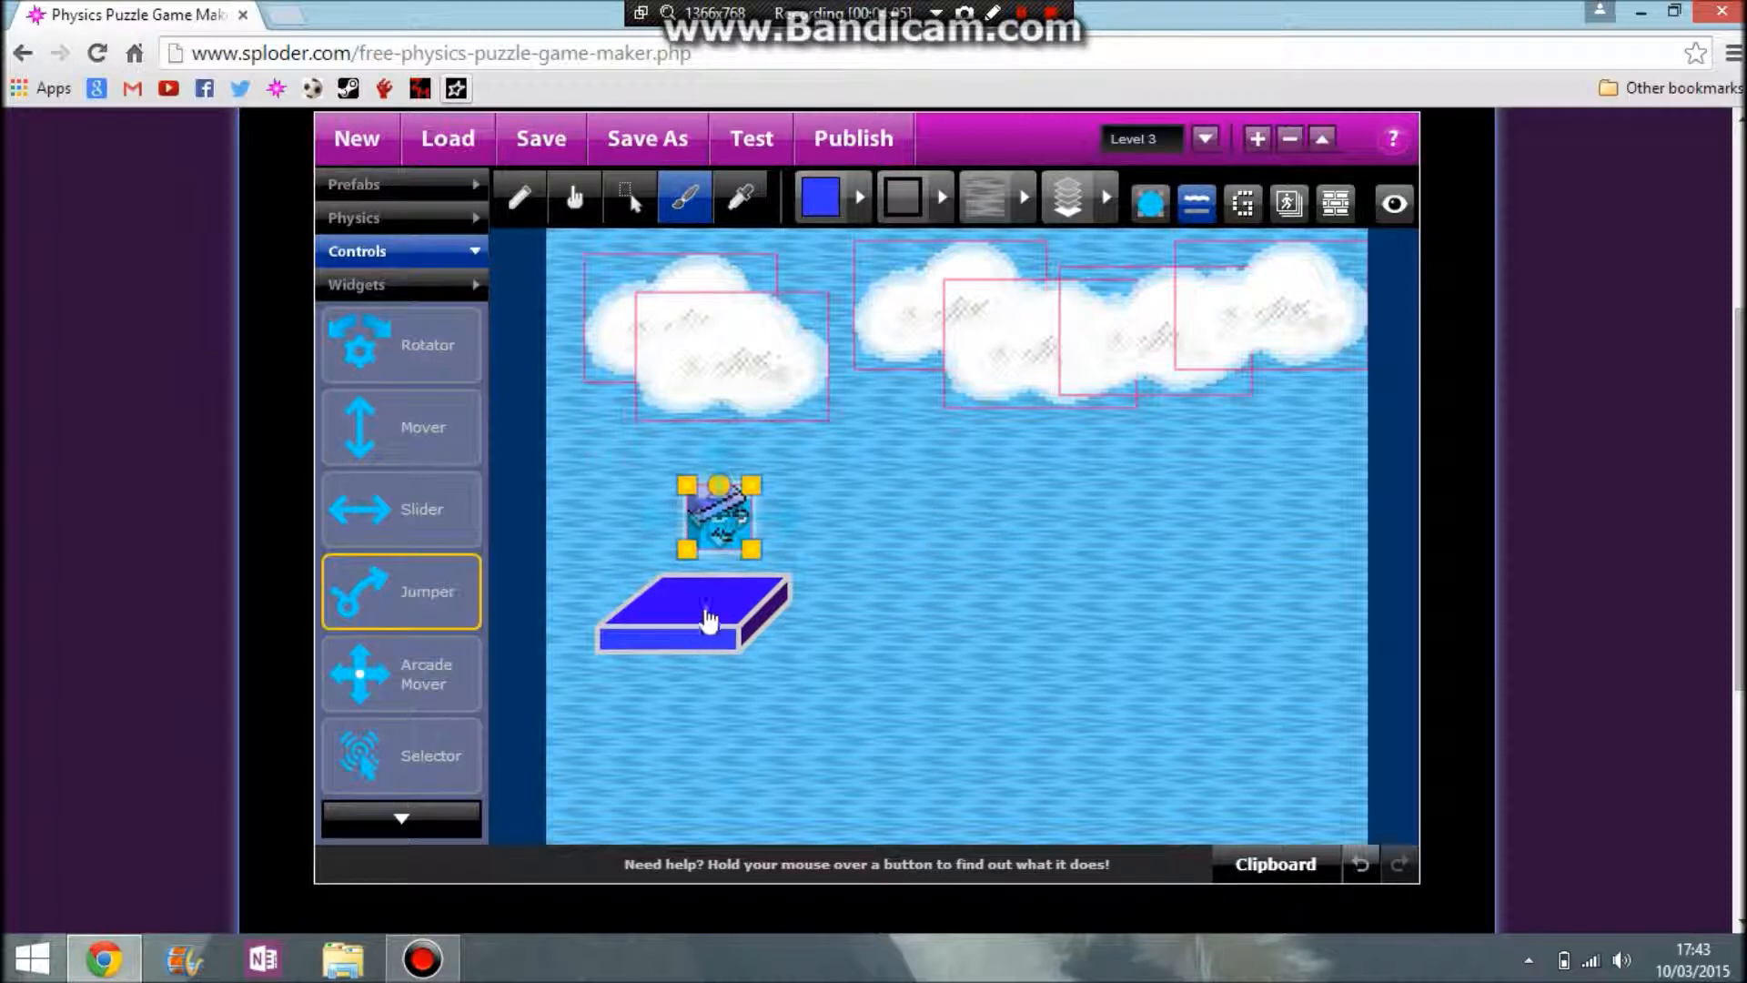
Move the block's top face aside and place a thin horizontal bar just above the front face, nearly as wide as it.
{"action": "left_click", "coordinate": [801, 576]}
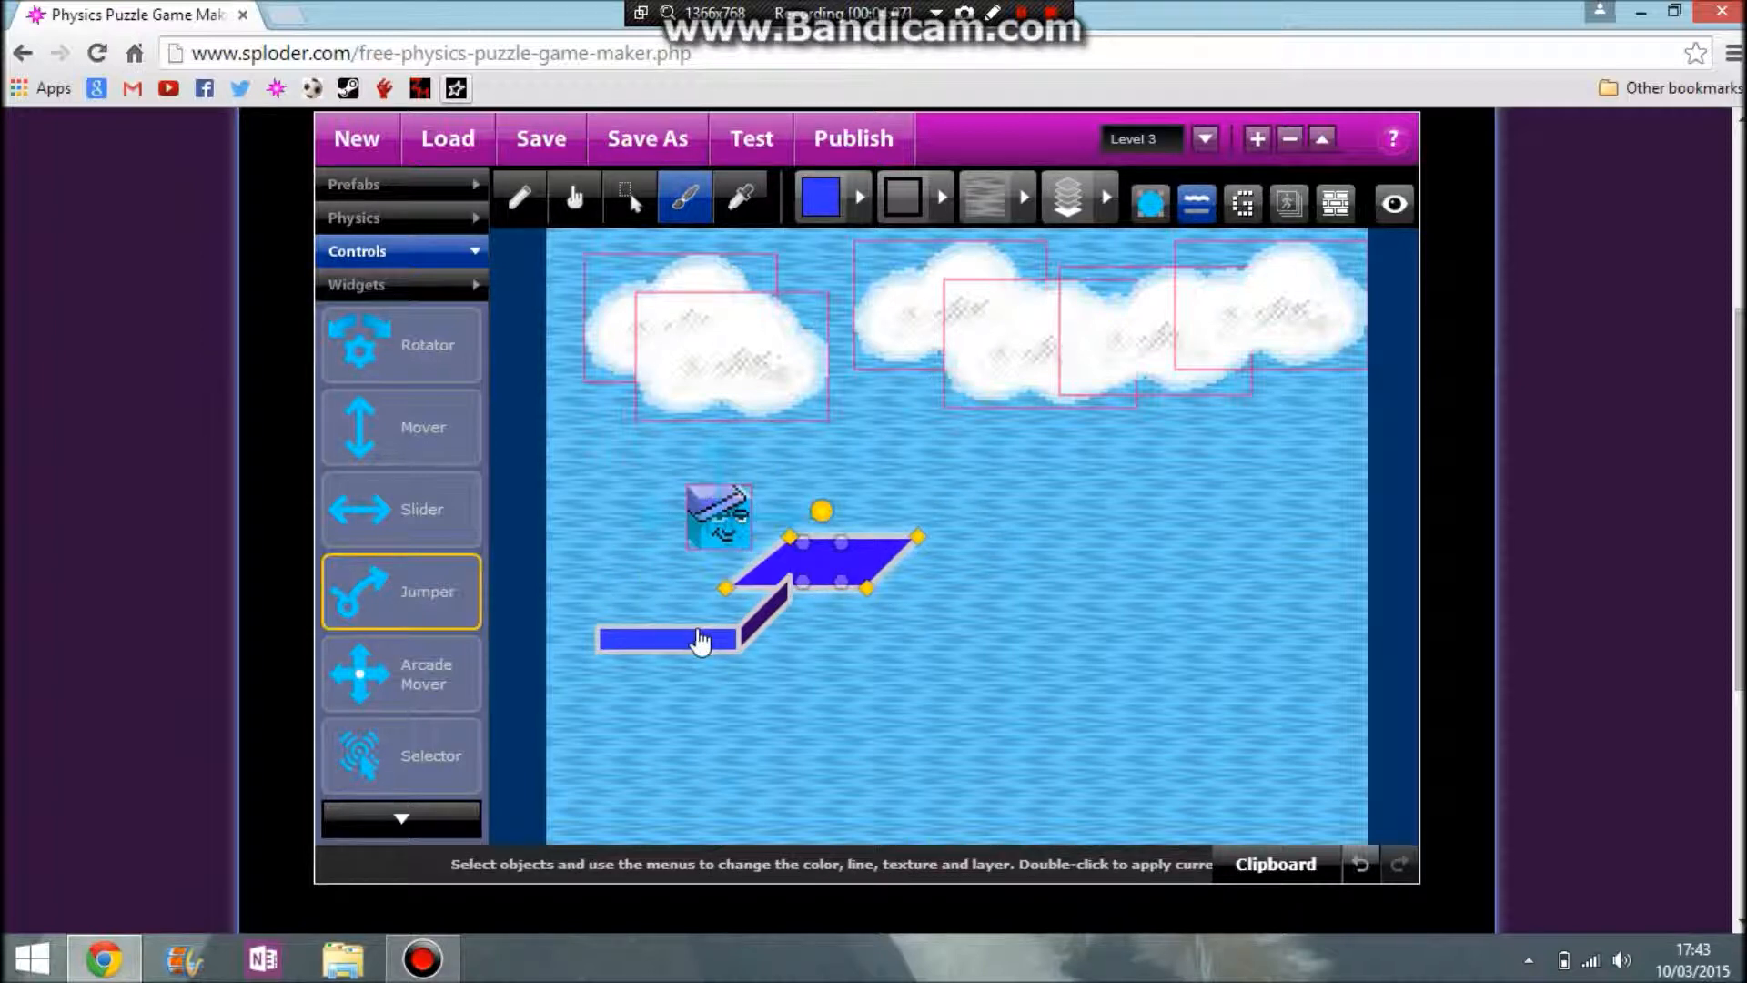
{"action": "left_click_drag", "start_coordinate": [704, 650], "coordinate": [756, 605]}
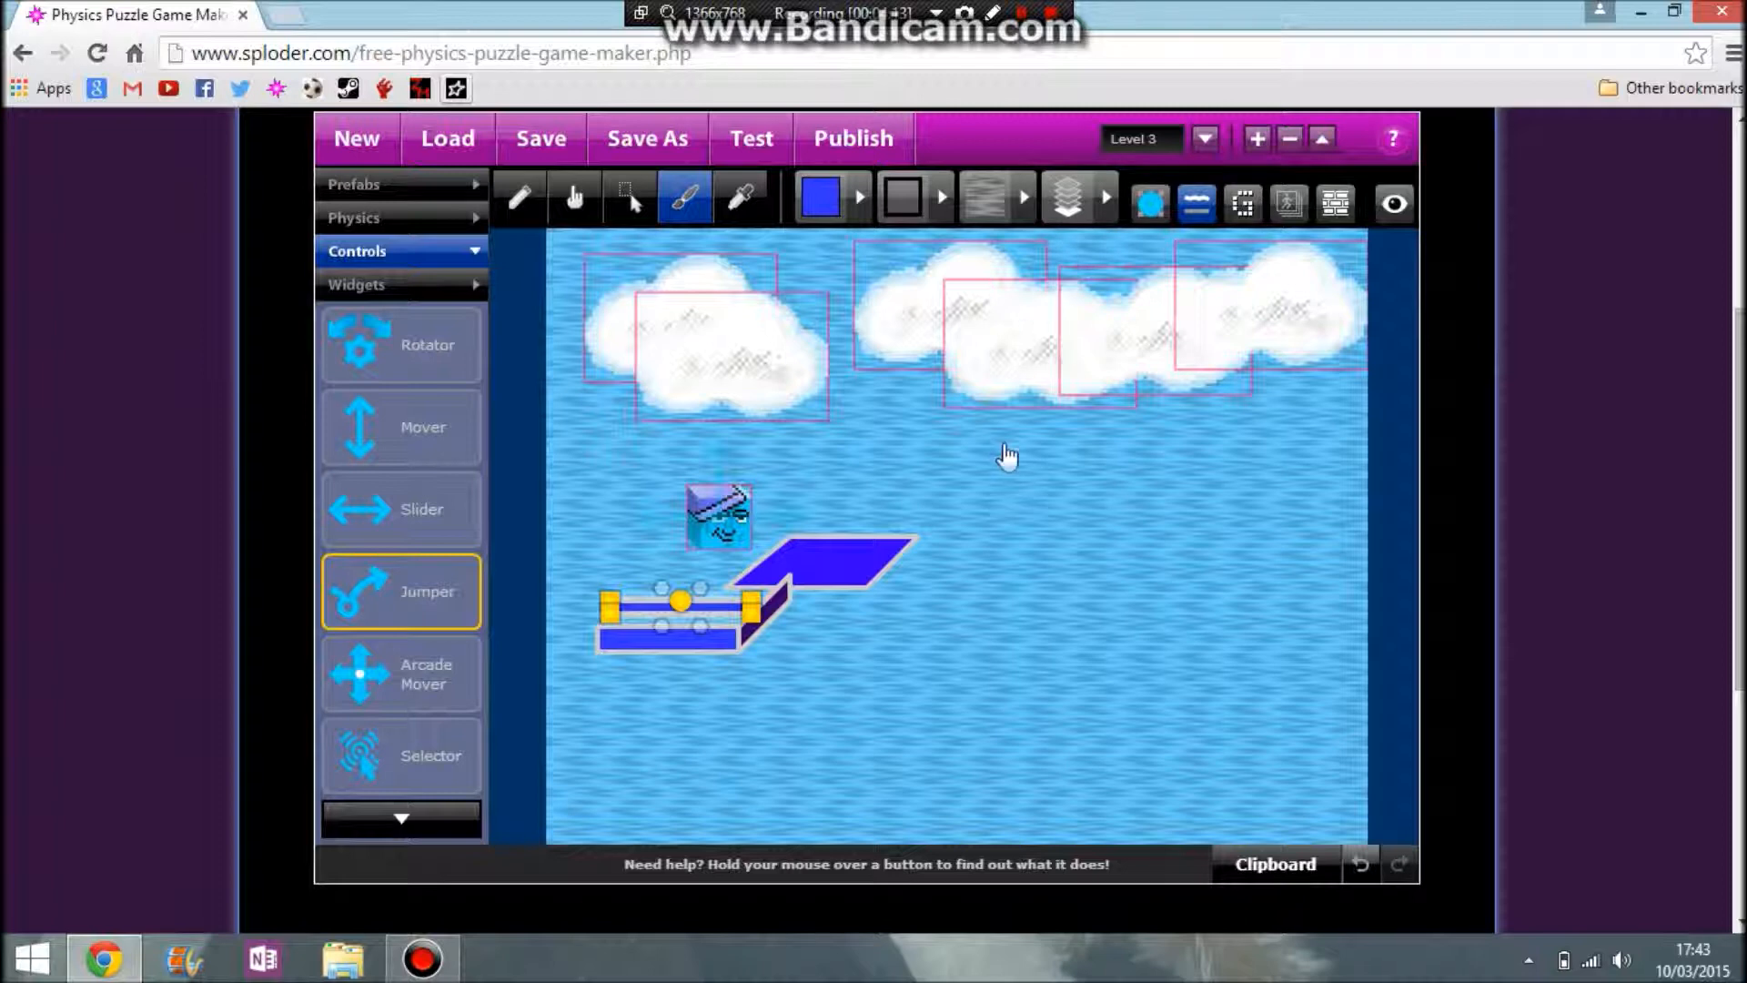
Put the thin bar above the block's front face on the second-lowest drawing layer.
{"action": "left_click", "coordinate": [963, 542]}
{"action": "left_click", "coordinate": [1103, 198]}
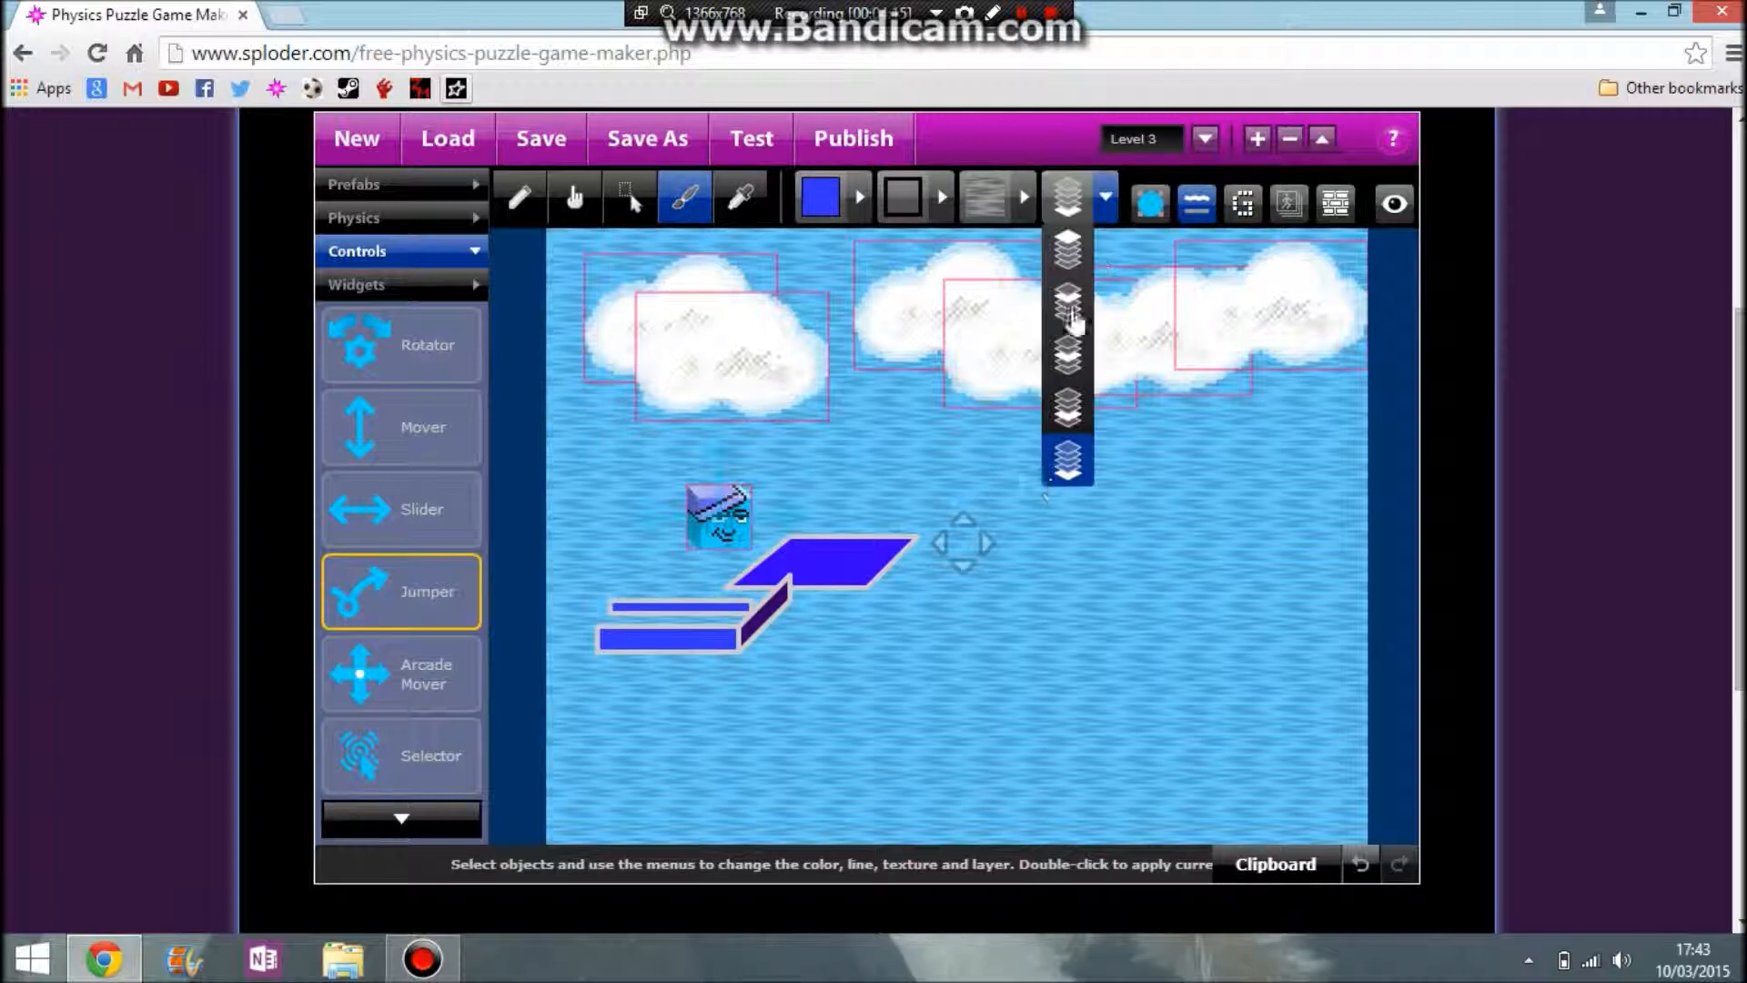
{"action": "left_click", "coordinate": [728, 617]}
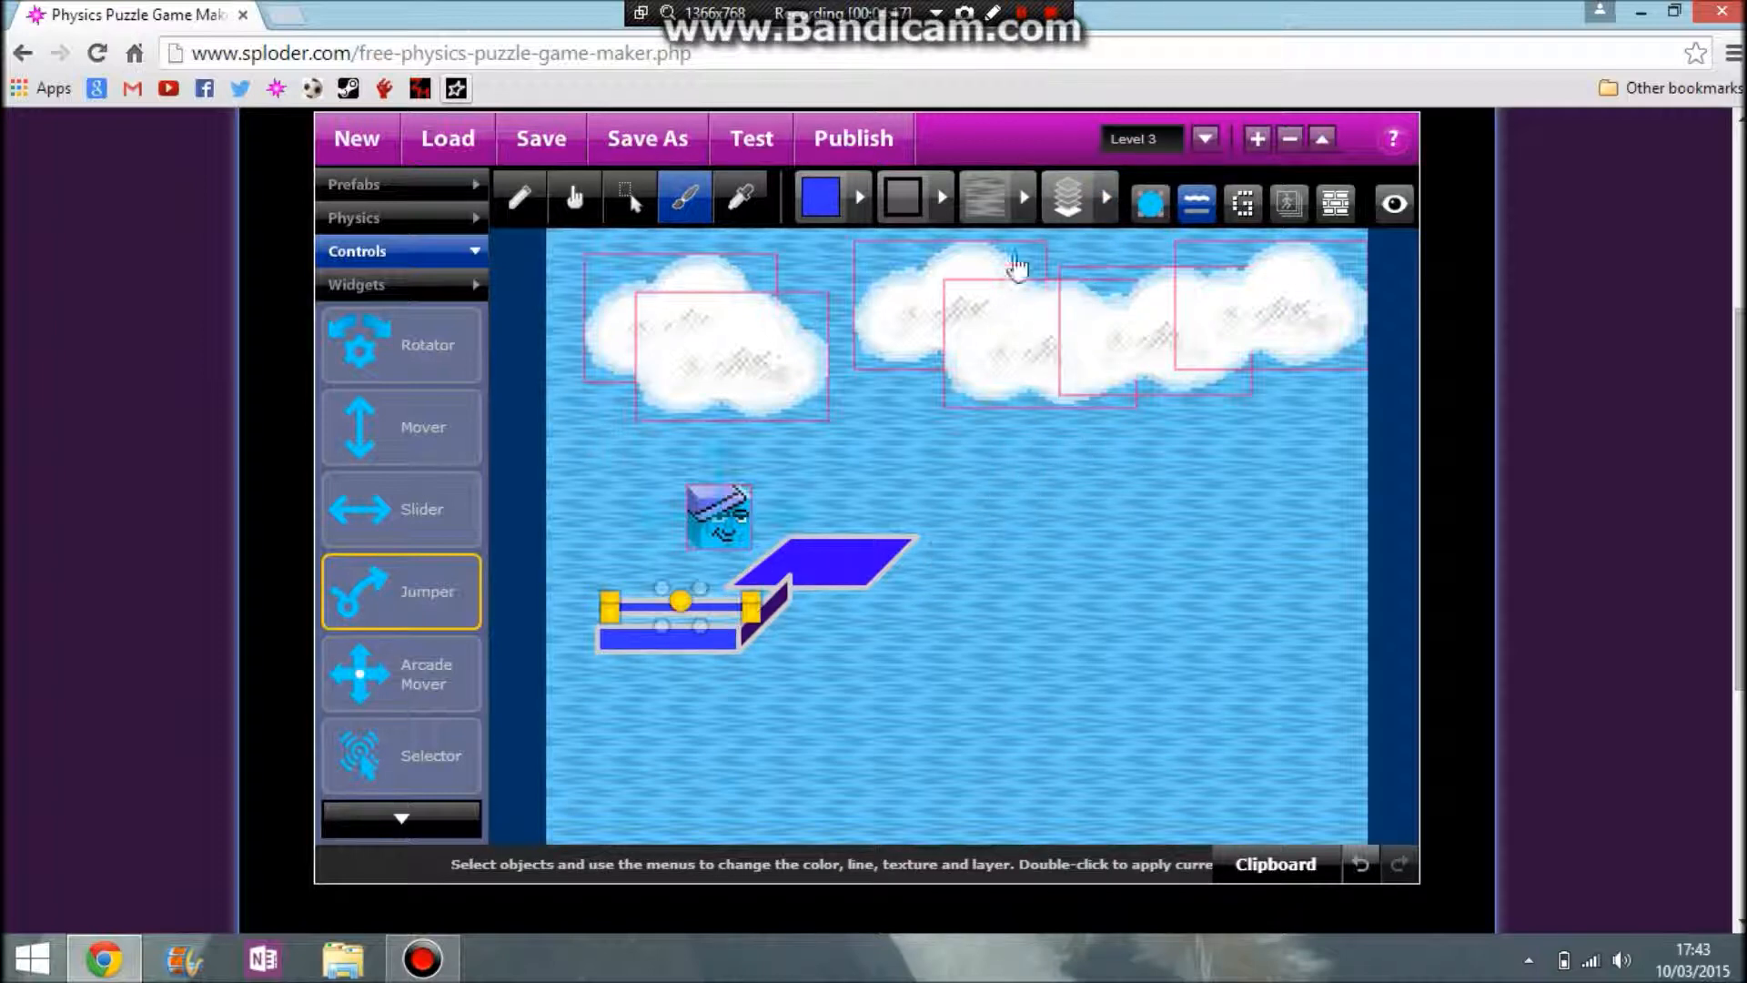
{"action": "left_click", "coordinate": [1070, 207]}
{"action": "left_click", "coordinate": [1069, 421]}
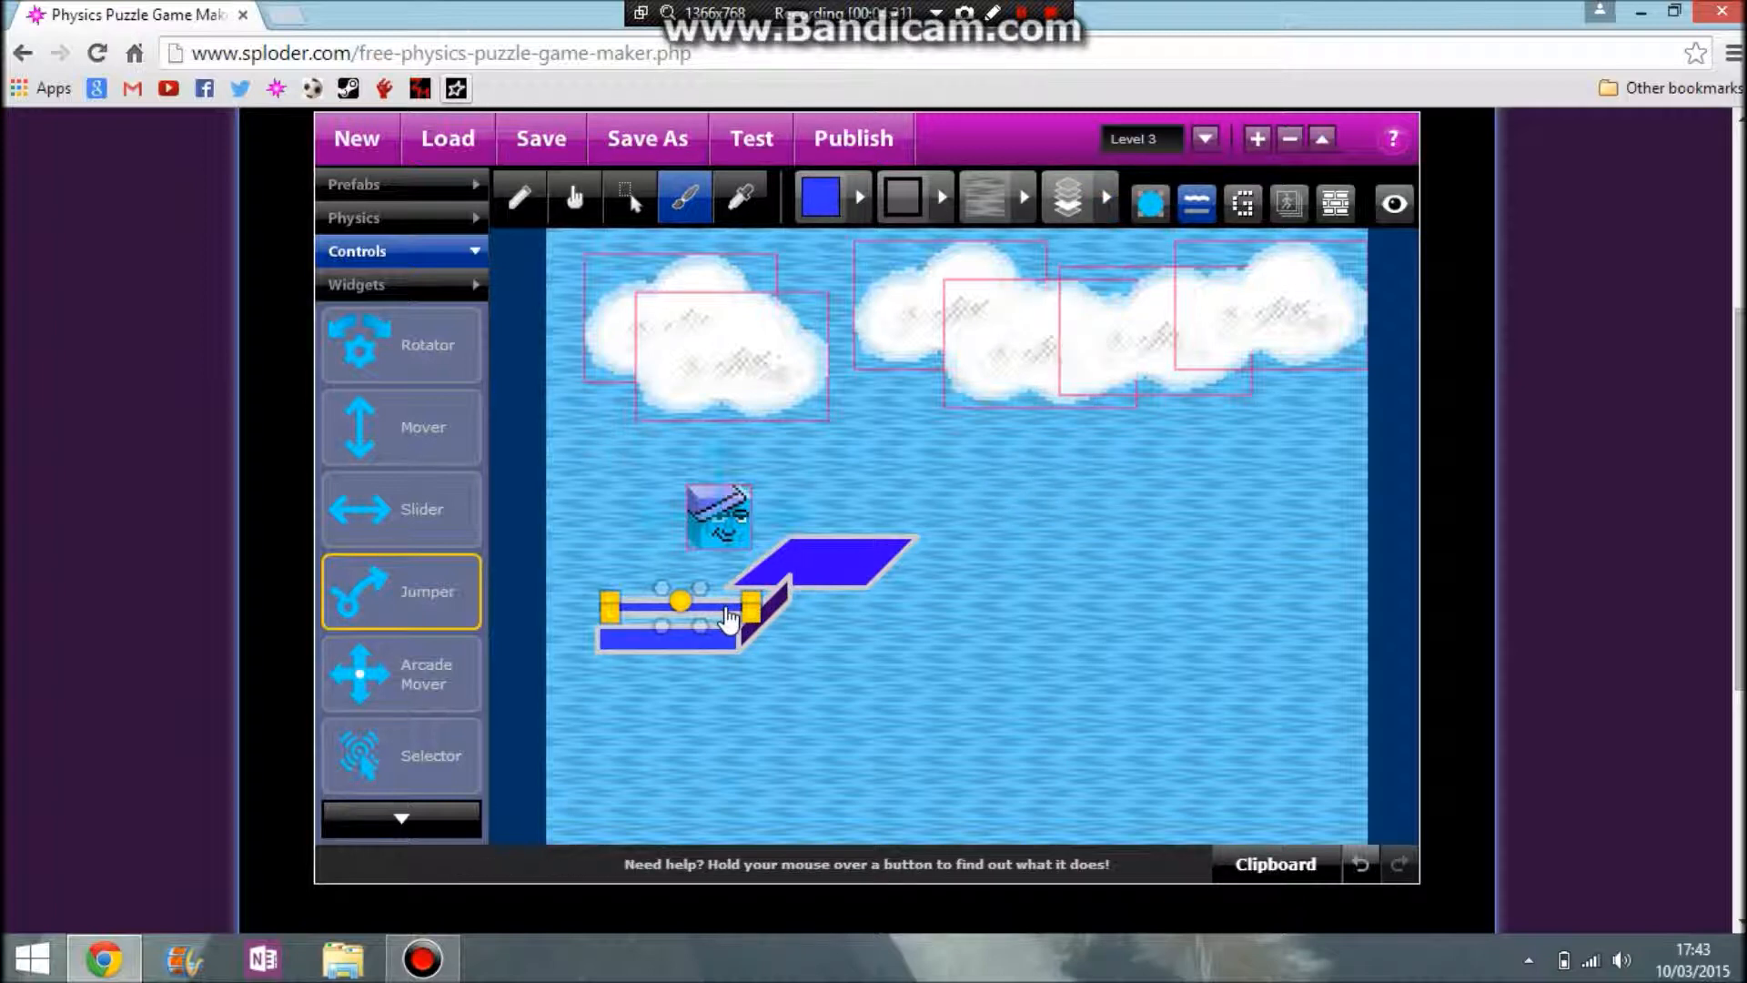
Put the block's side, front and top faces together on the middle drawing layer.
{"action": "left_click", "coordinate": [767, 613]}
{"action": "left_click", "coordinate": [688, 643], "text": "shift"}
{"action": "left_click", "coordinate": [842, 575], "text": "shift"}
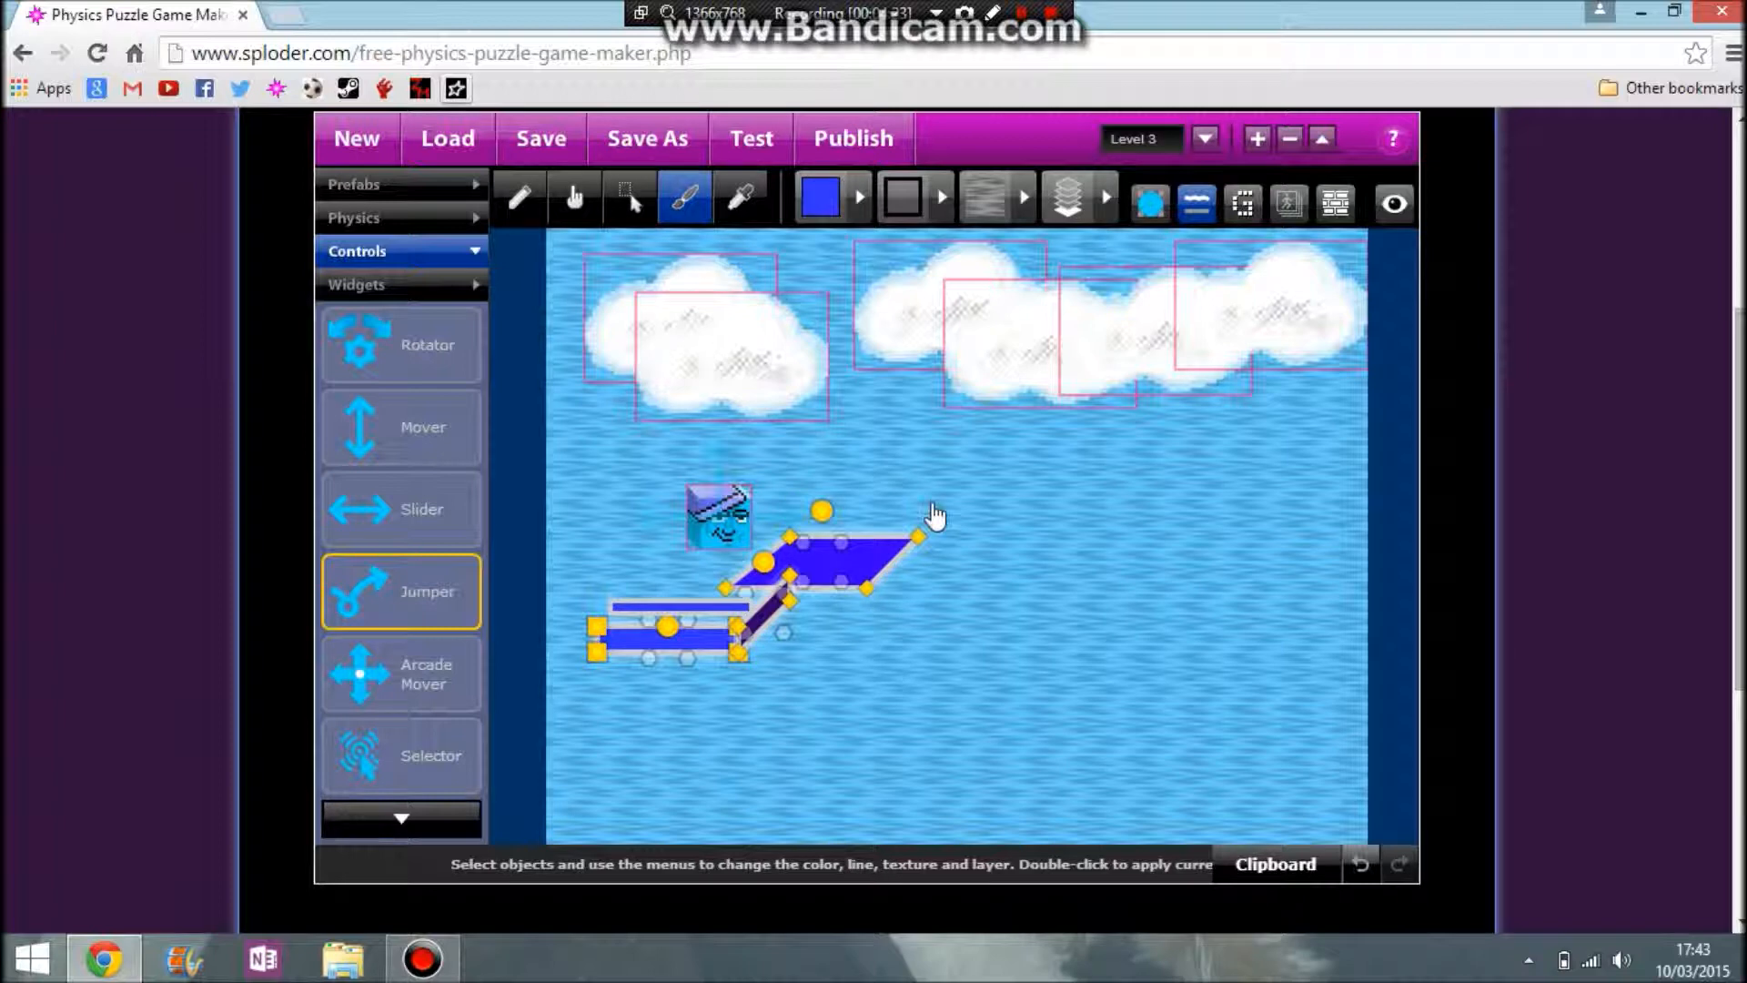
{"action": "left_click", "coordinate": [1082, 229]}
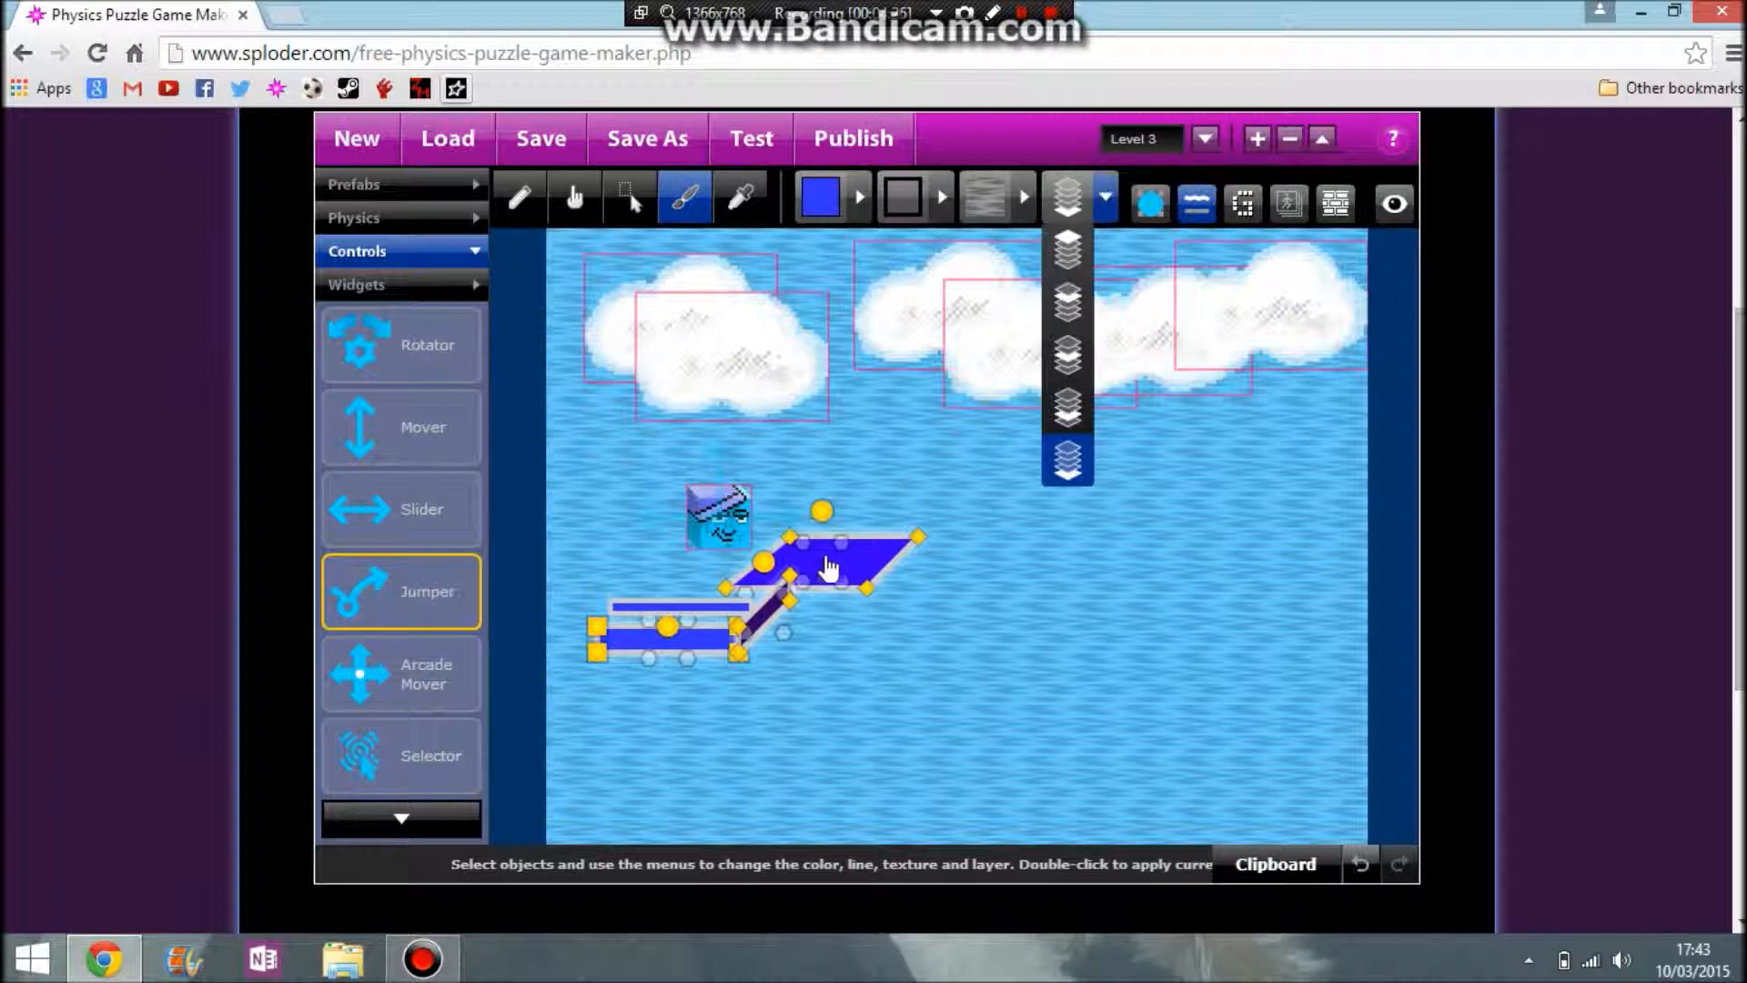
{"action": "left_click", "coordinate": [1067, 356]}
Open the thin bar's collision, passthru and sensor layer settings, and select the top face in the physics view.
{"action": "left_click", "coordinate": [740, 615]}
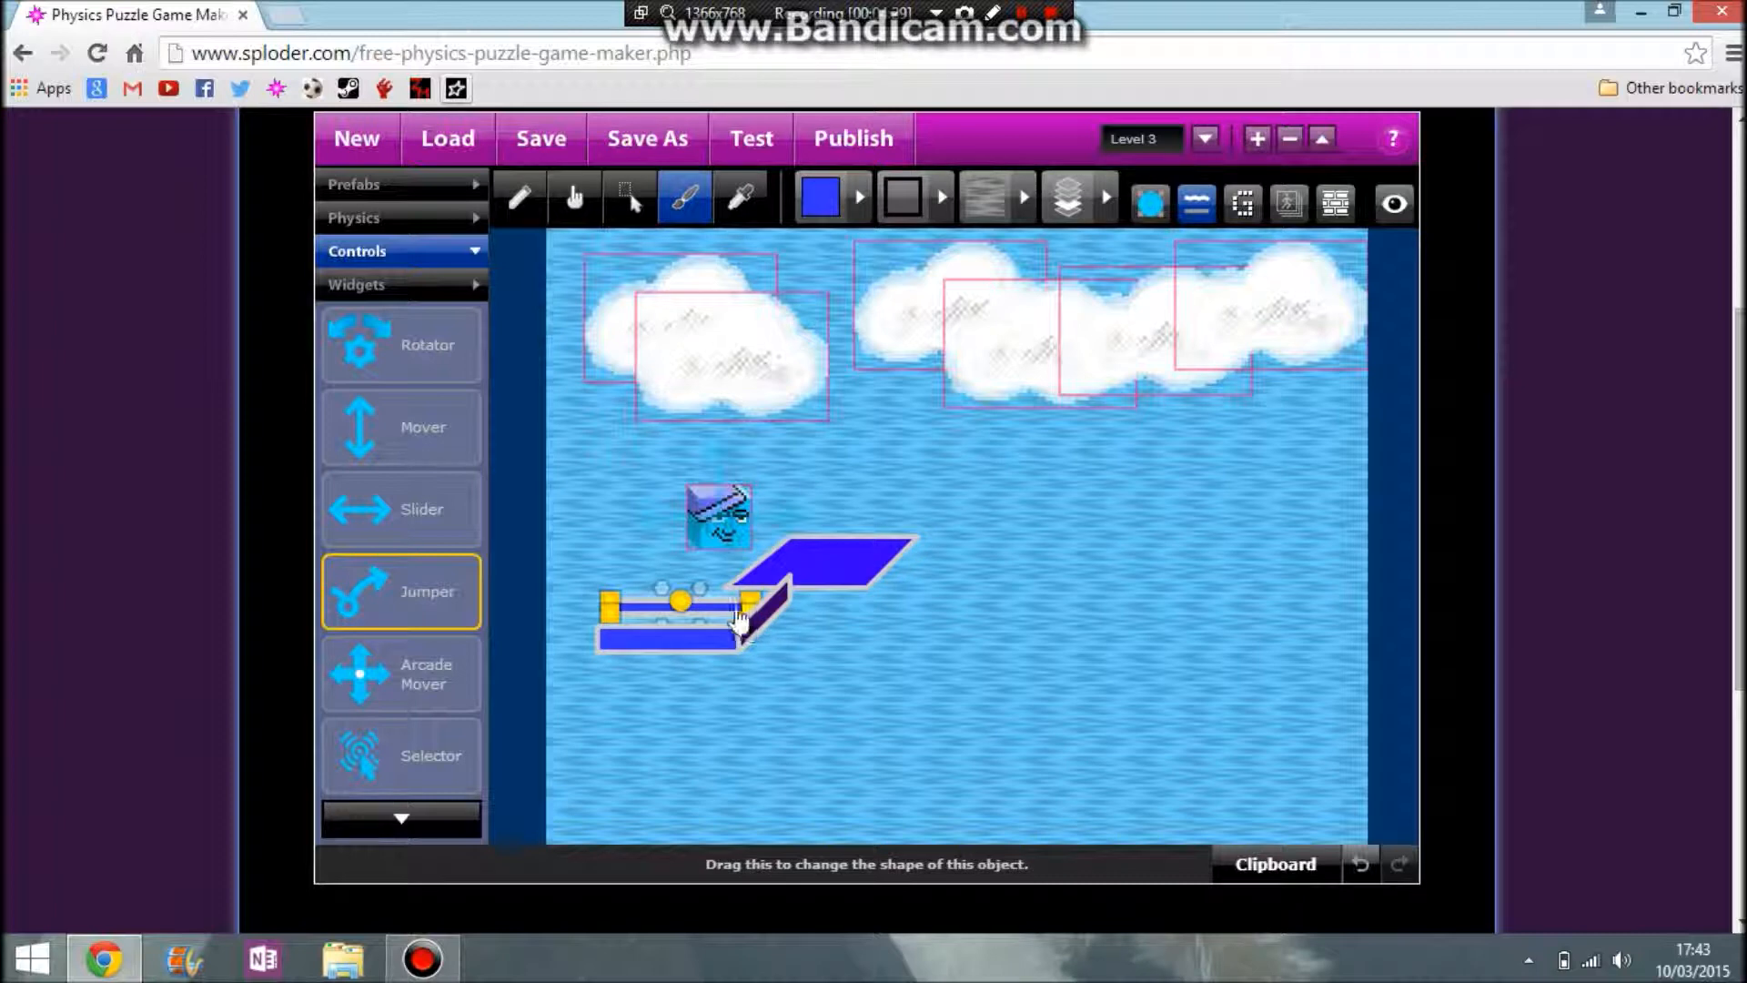
{"action": "left_click", "coordinate": [628, 199]}
{"action": "left_click", "coordinate": [1200, 208]}
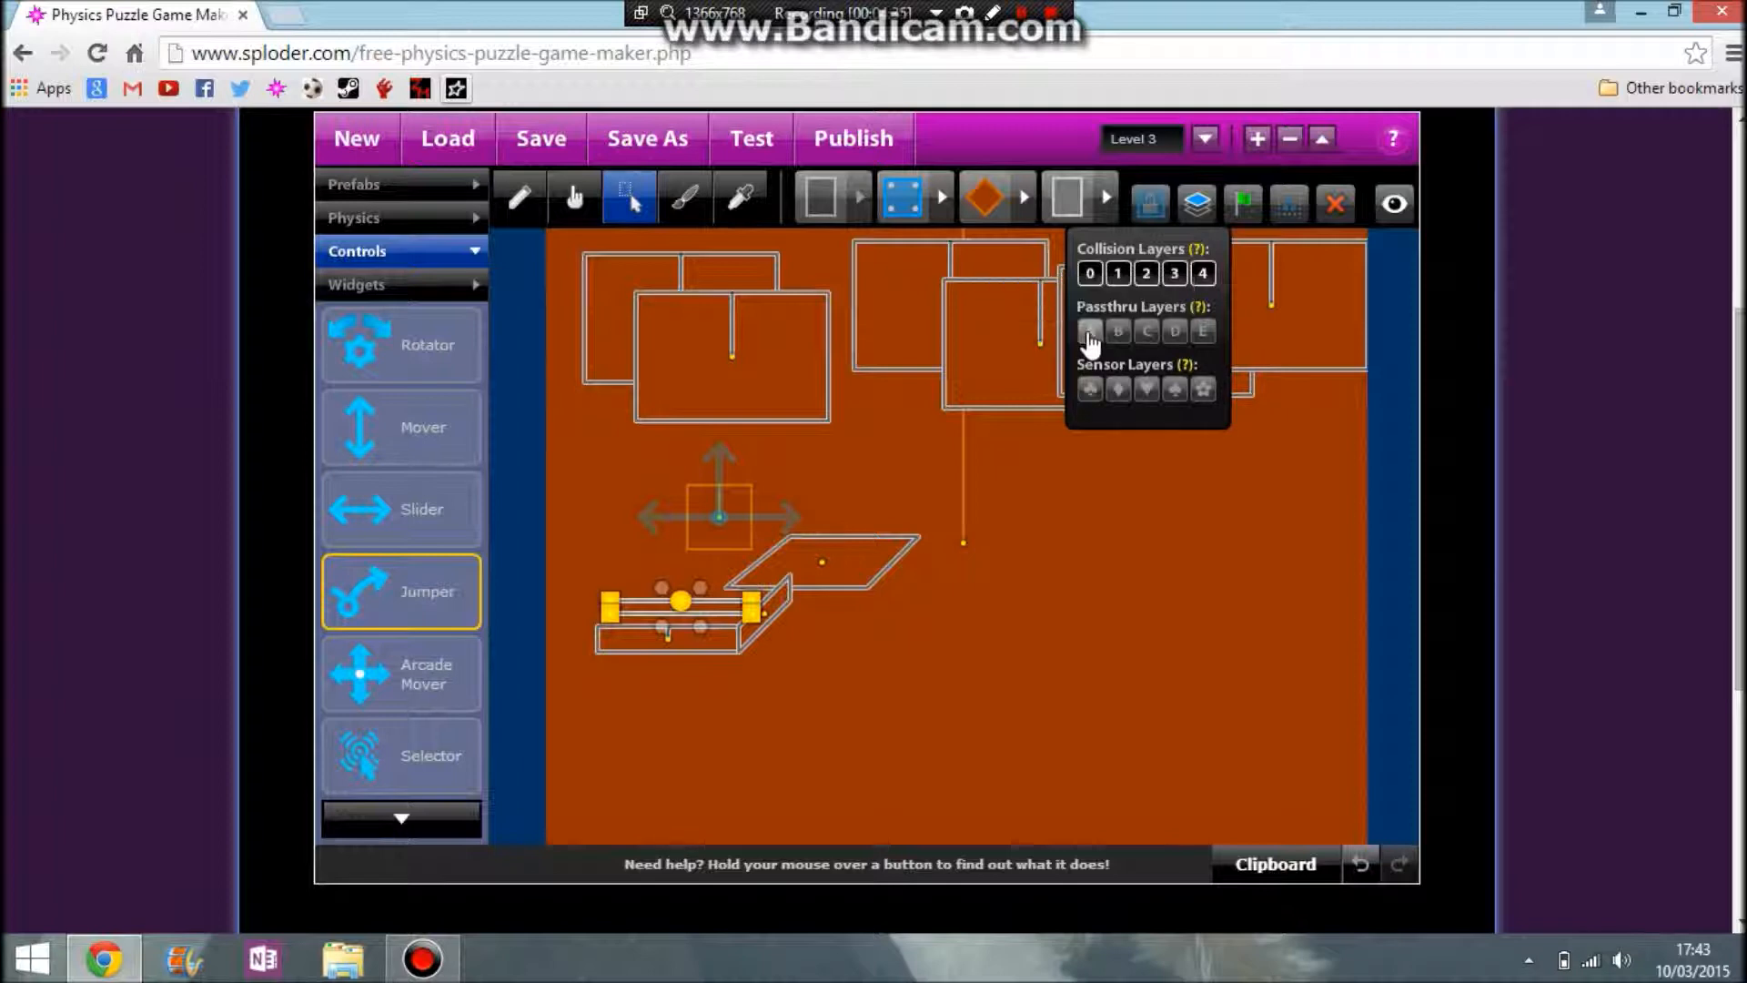
{"action": "left_click", "coordinate": [846, 568]}
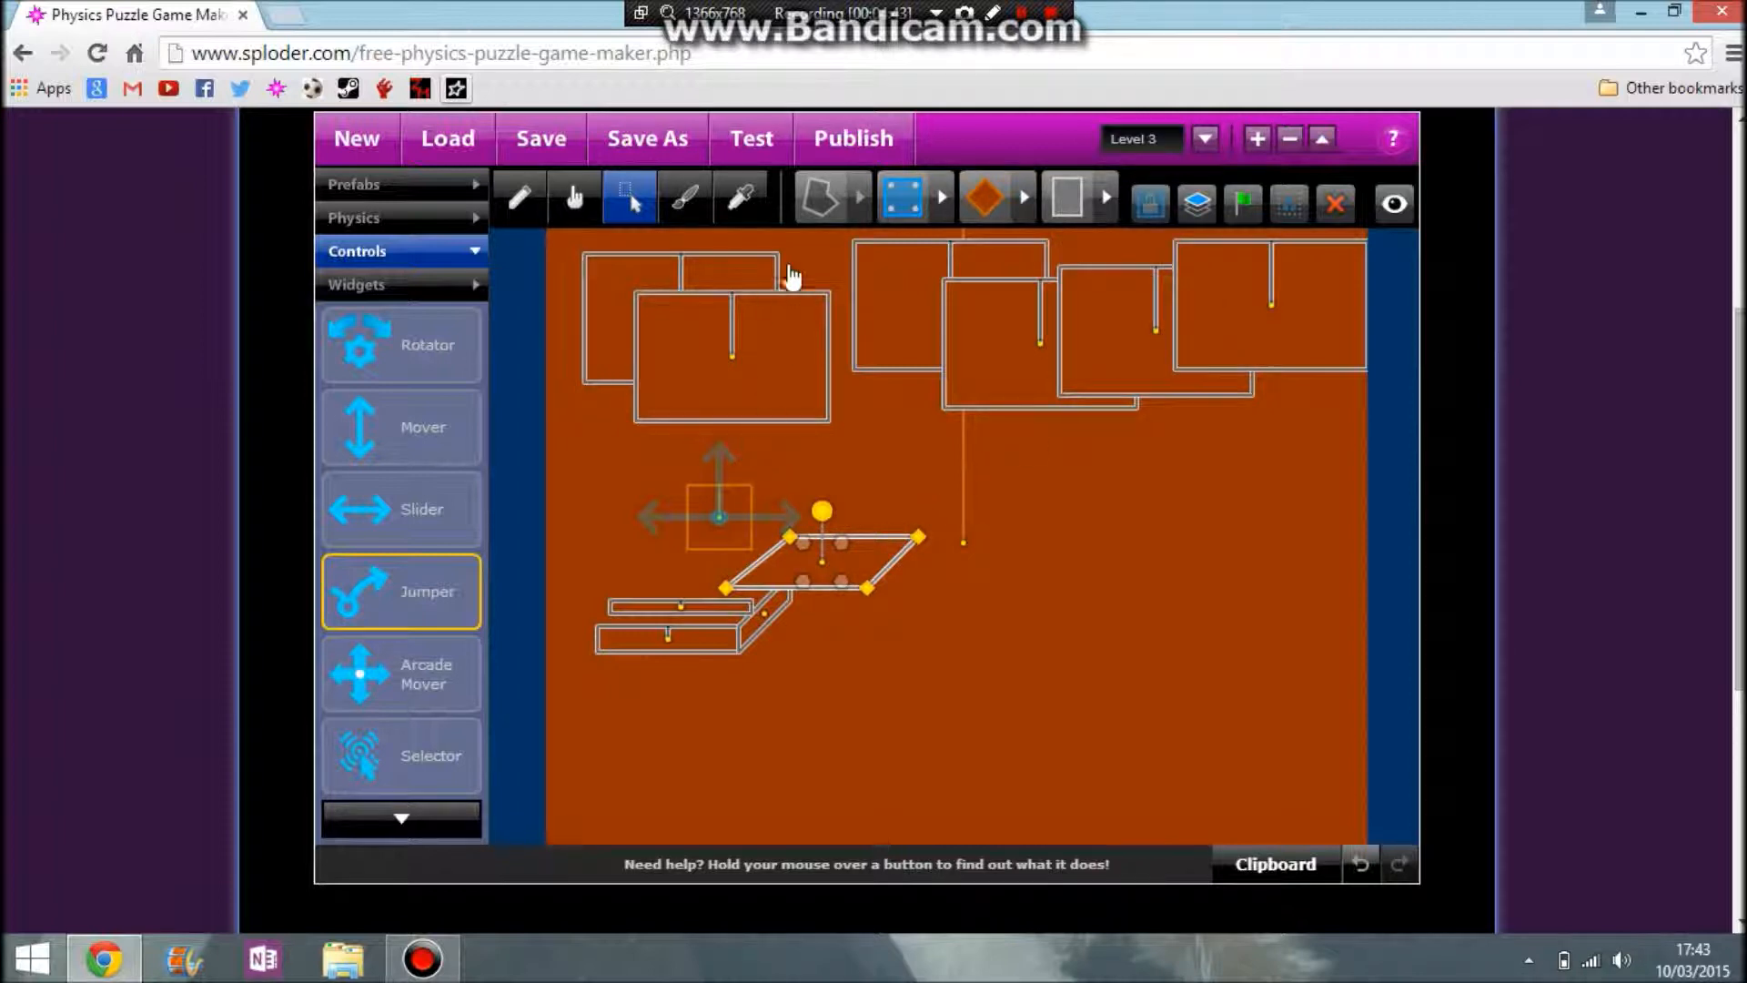
Move the top face back into place over the thin bar to close the block, and test the level.
{"action": "left_click", "coordinate": [684, 198]}
{"action": "left_click_drag", "start_coordinate": [828, 574], "coordinate": [706, 610]}
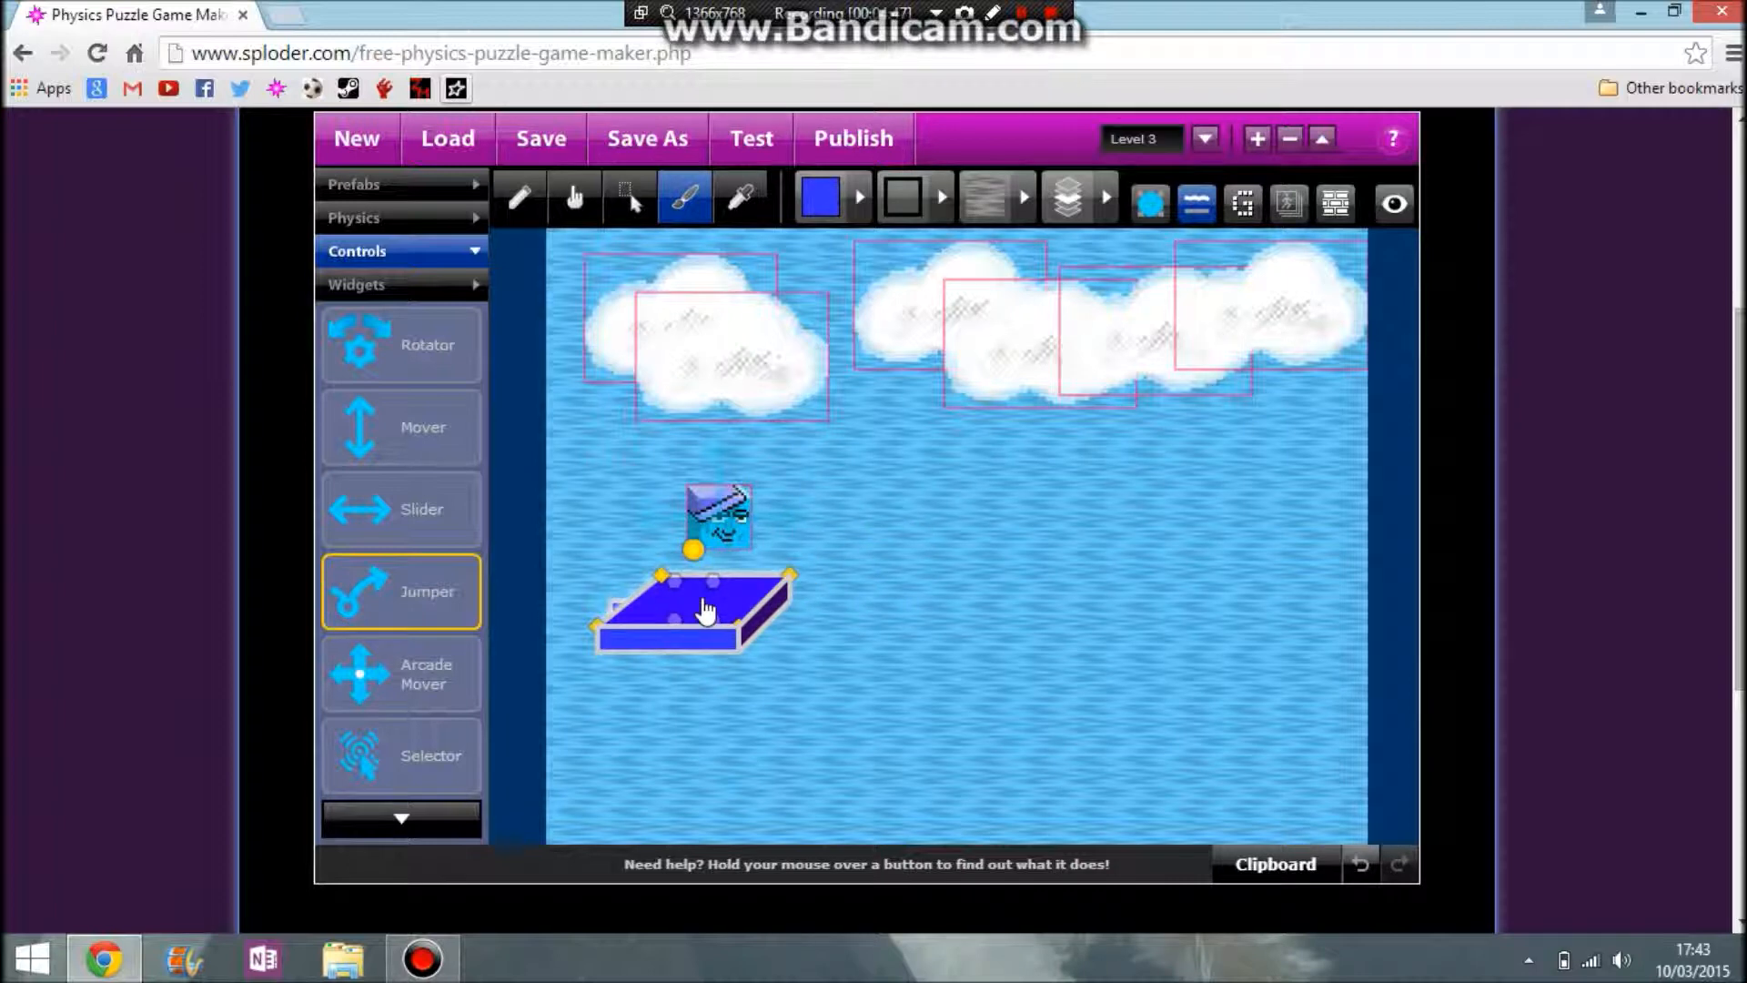
{"action": "left_click", "coordinate": [805, 625]}
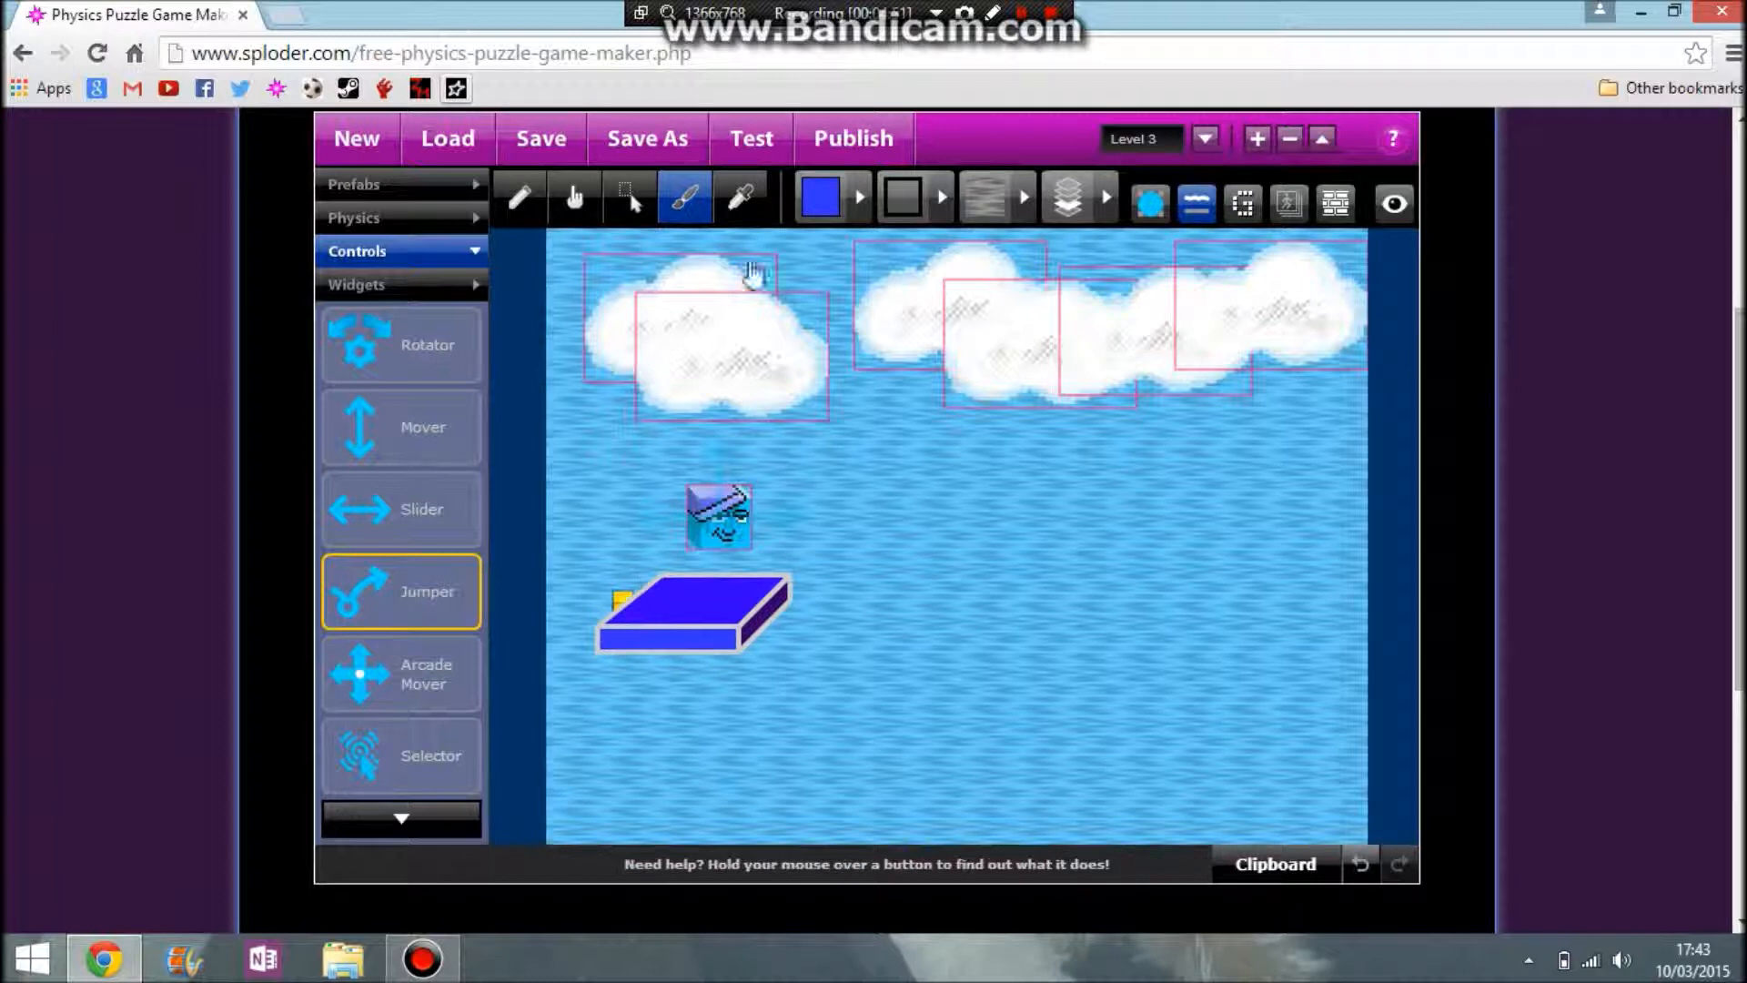
{"action": "left_click", "coordinate": [751, 138]}
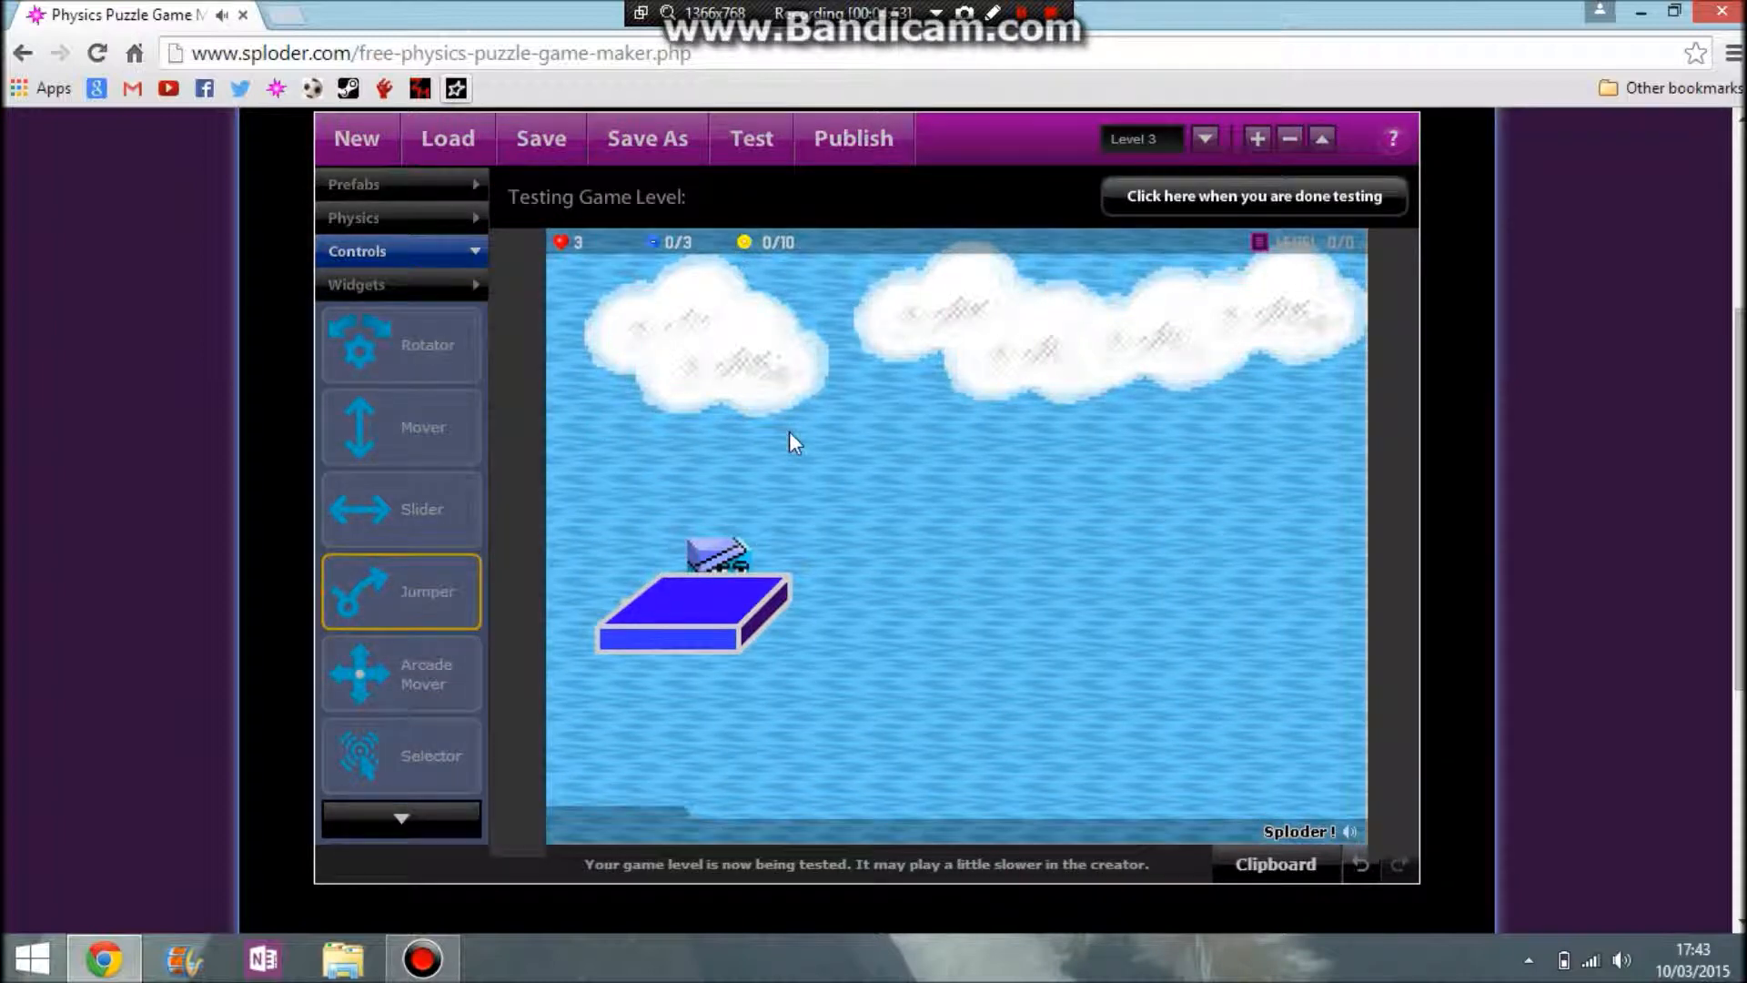
{"action": "left_click", "coordinate": [1174, 201]}
Bring the character in front of the block, and test moving it left and right.
{"action": "left_click", "coordinate": [731, 526]}
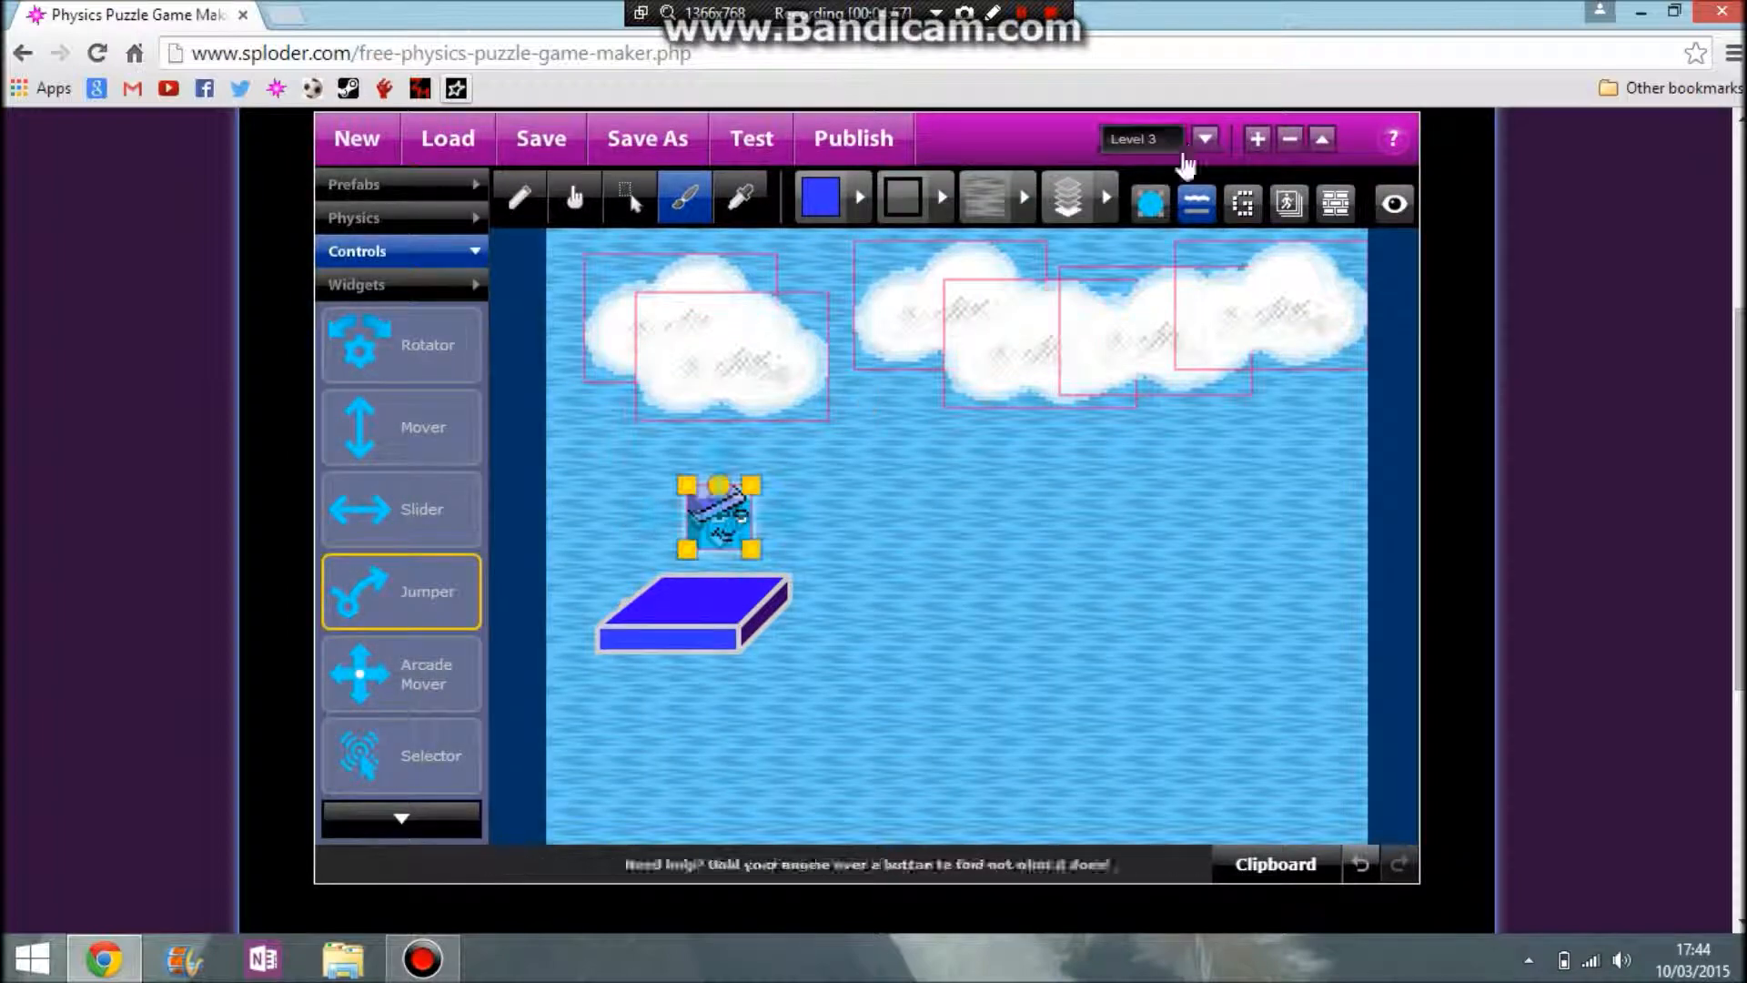
{"action": "left_click", "coordinate": [719, 148]}
{"action": "key", "text": "Left"}
{"action": "key", "text": "Right"}
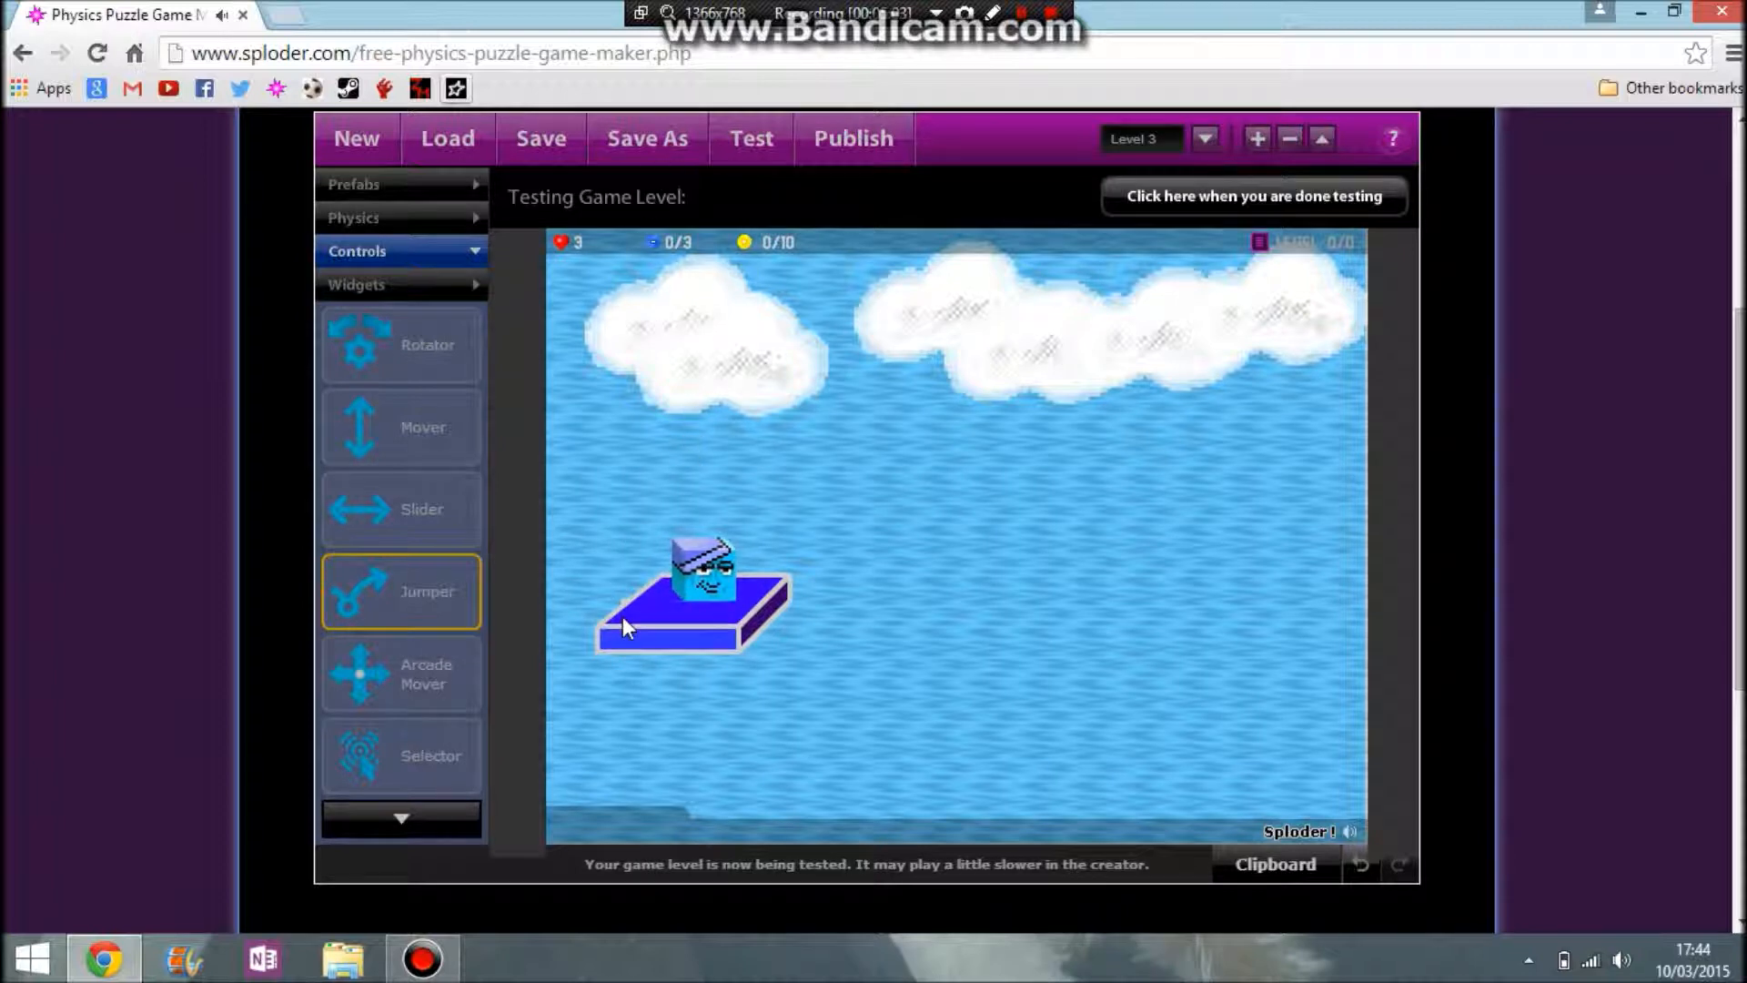
{"action": "left_click", "coordinate": [1153, 195]}
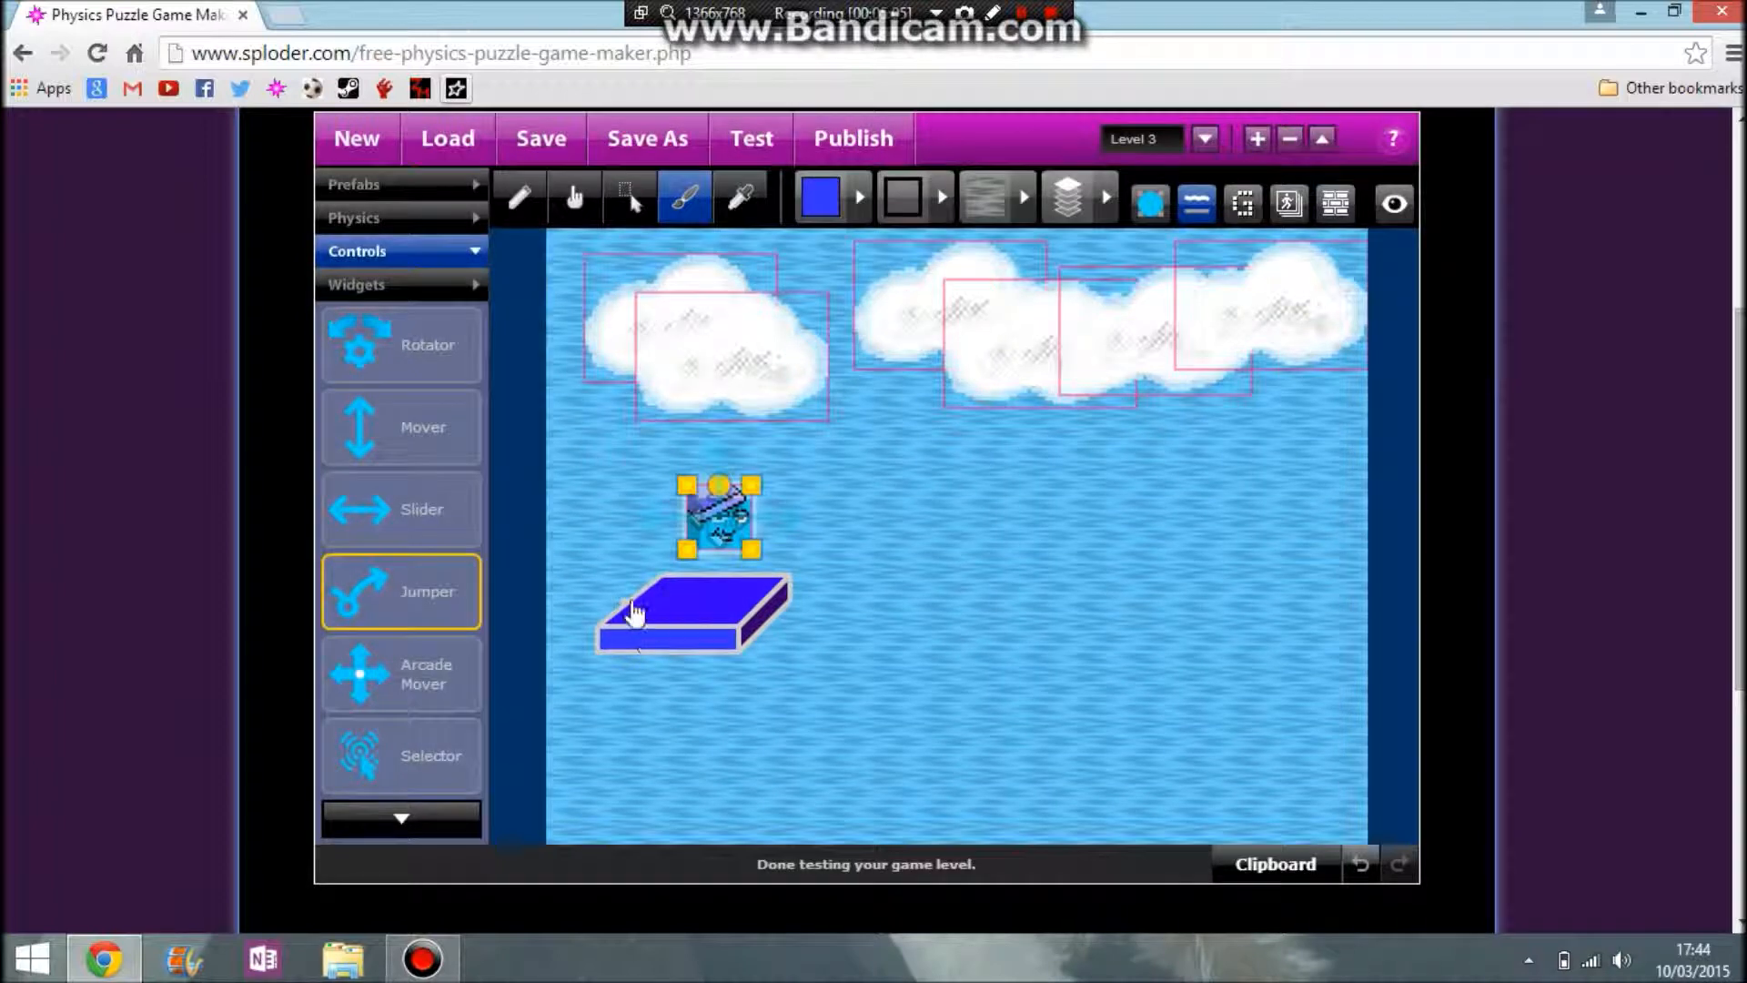
Shorten the left end of the thin bar beneath the top face, and realign the top face with the block.
{"action": "left_click", "coordinate": [627, 623]}
{"action": "key", "text": "Right"}
{"action": "key", "text": "Right"}
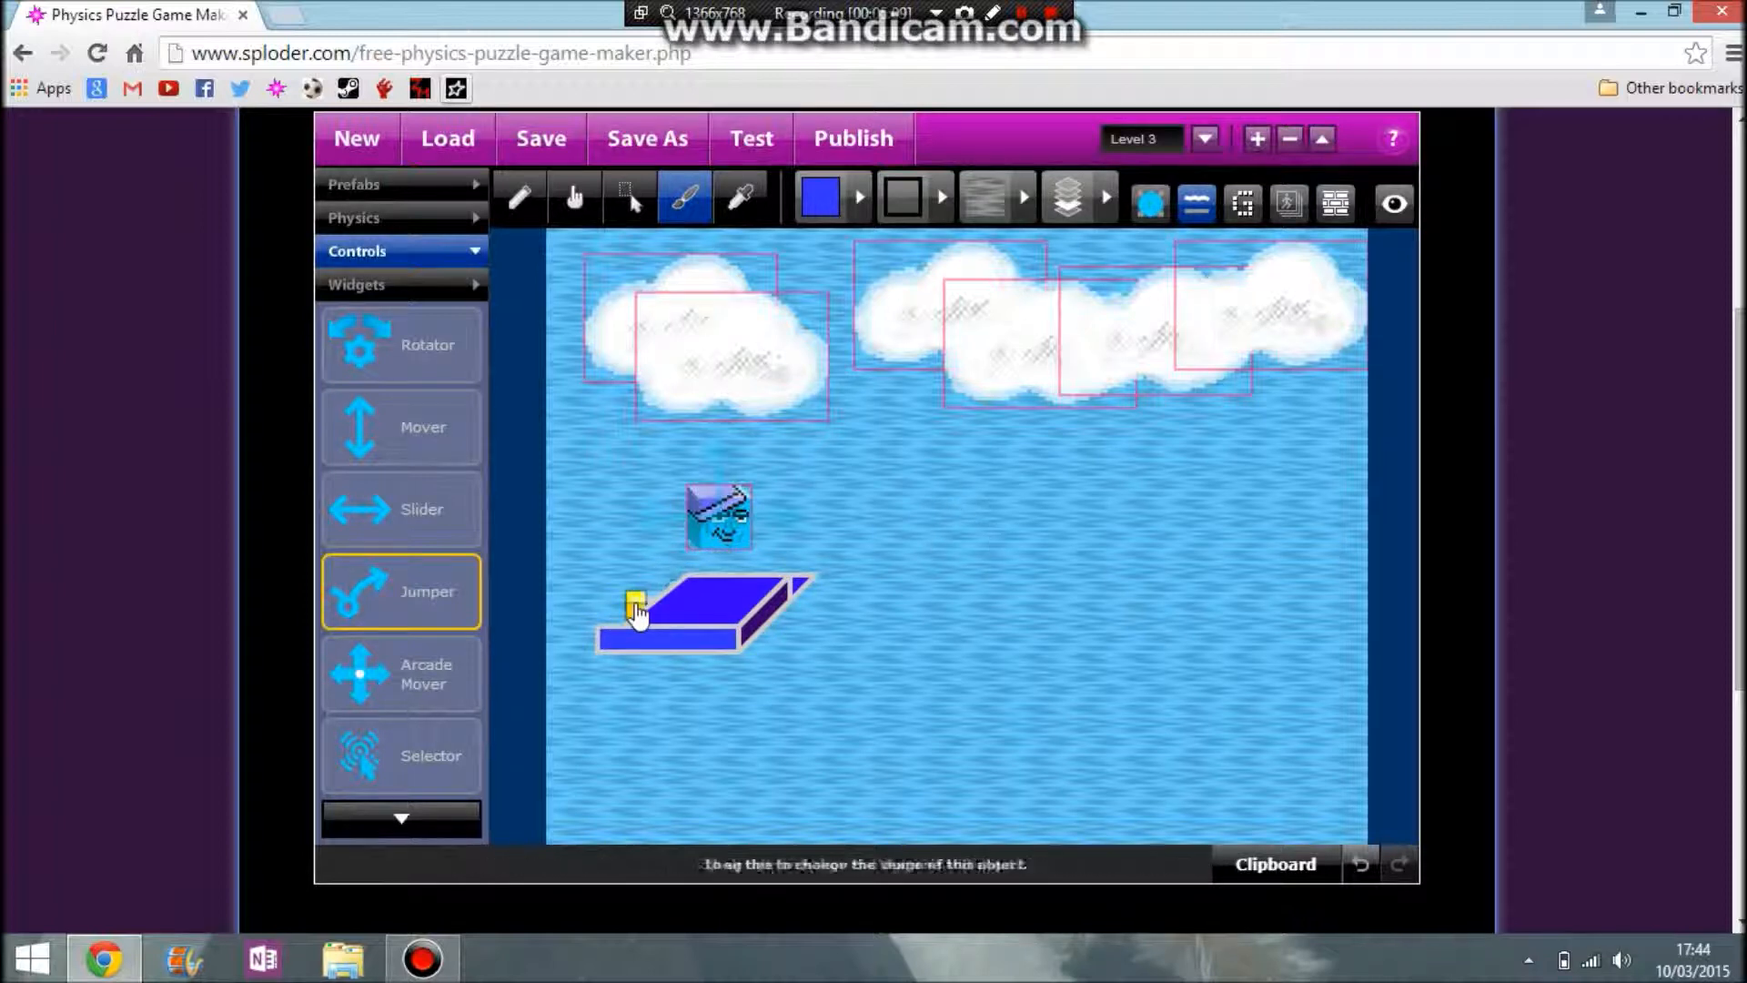
{"action": "left_click_drag", "start_coordinate": [694, 634], "coordinate": [672, 636]}
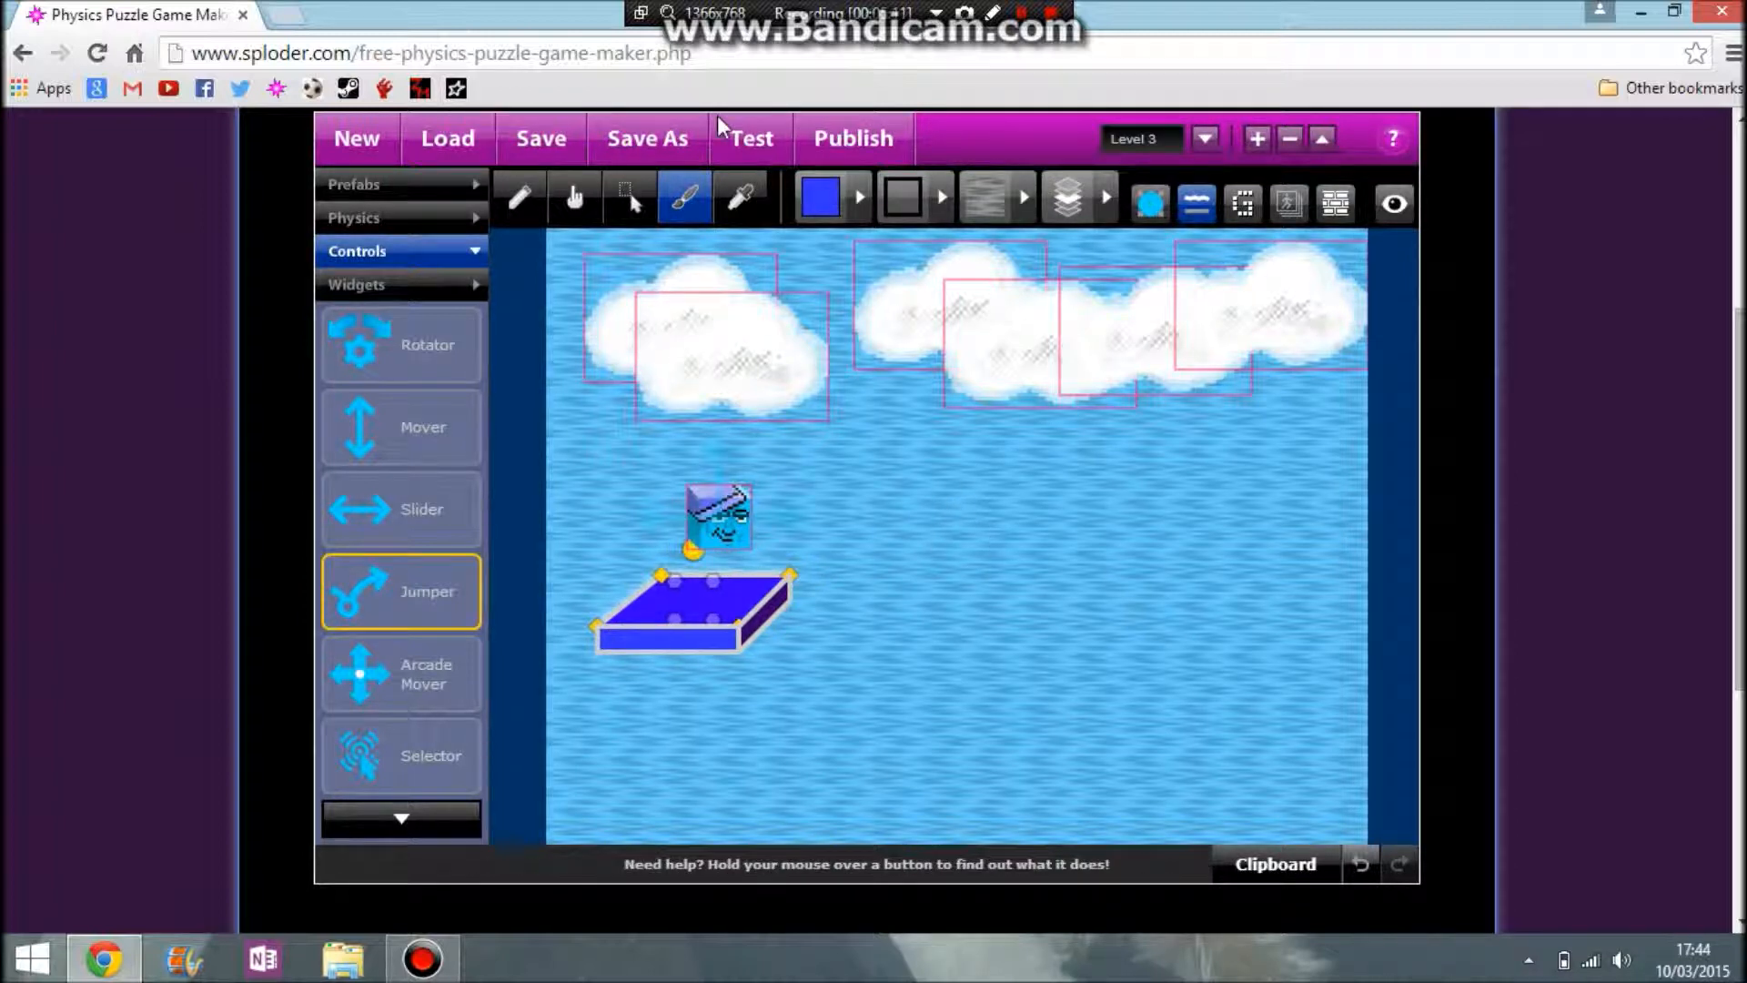
Test the level by walking the character across the block and jumping at its left edge.
{"action": "left_click", "coordinate": [751, 138]}
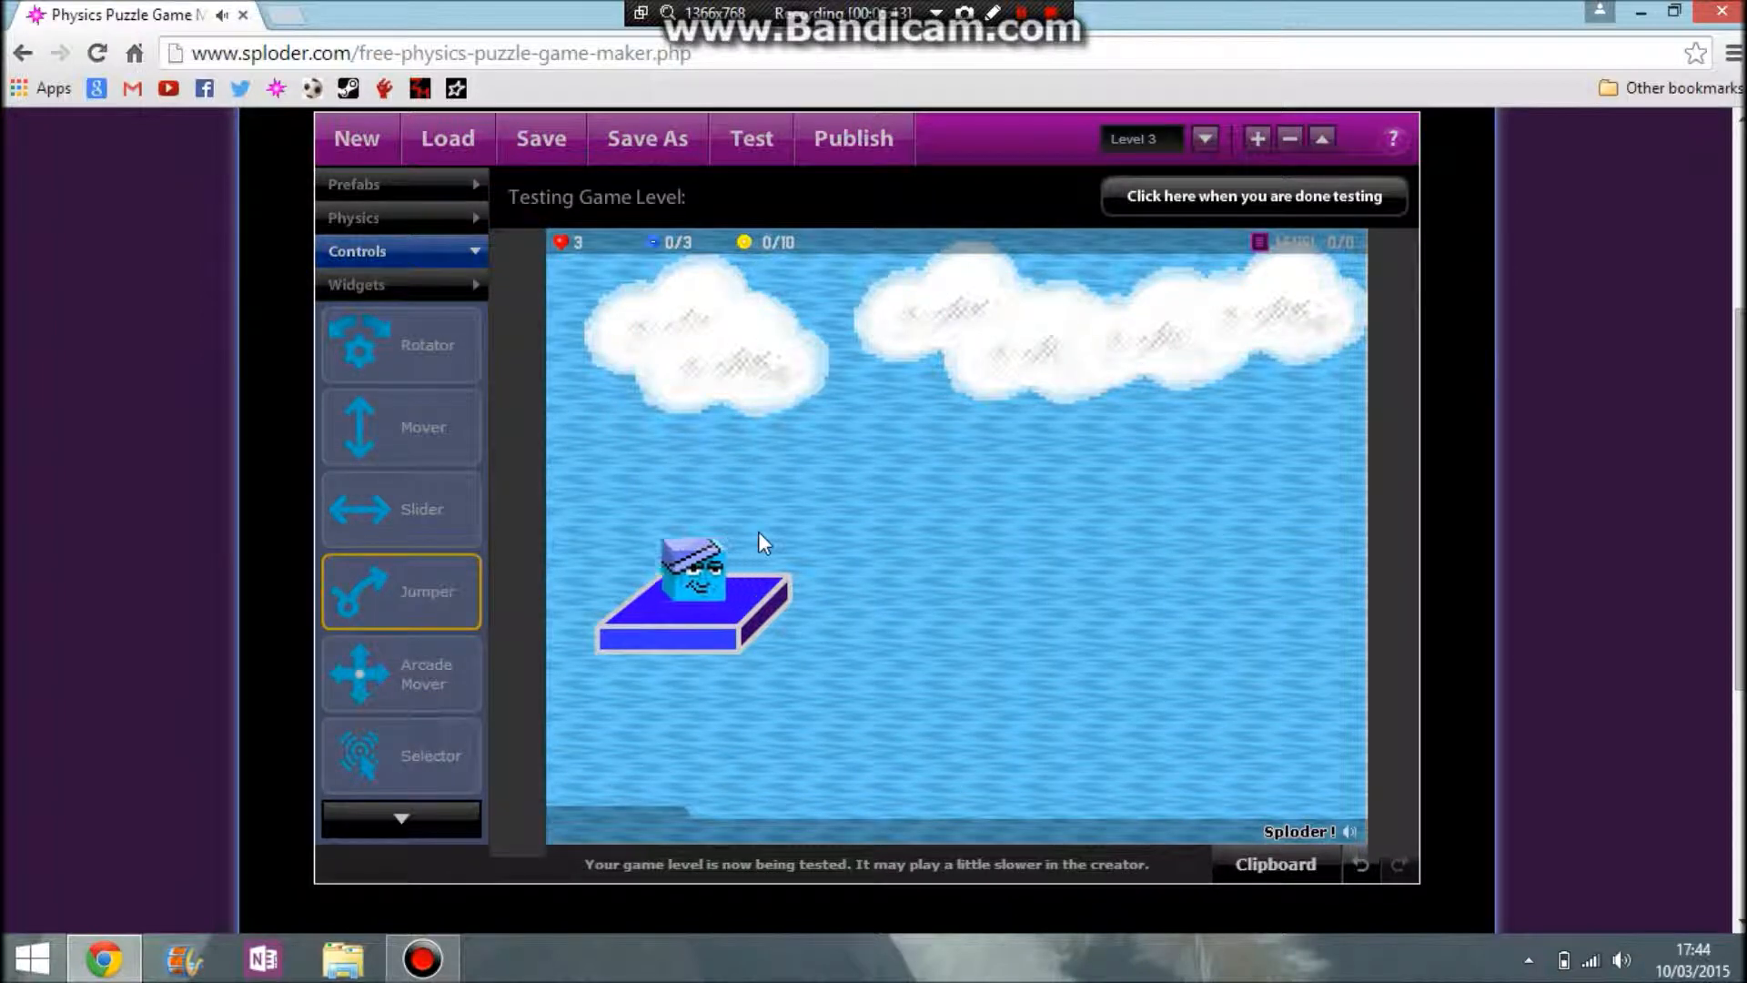
{"action": "key", "text": "Up"}
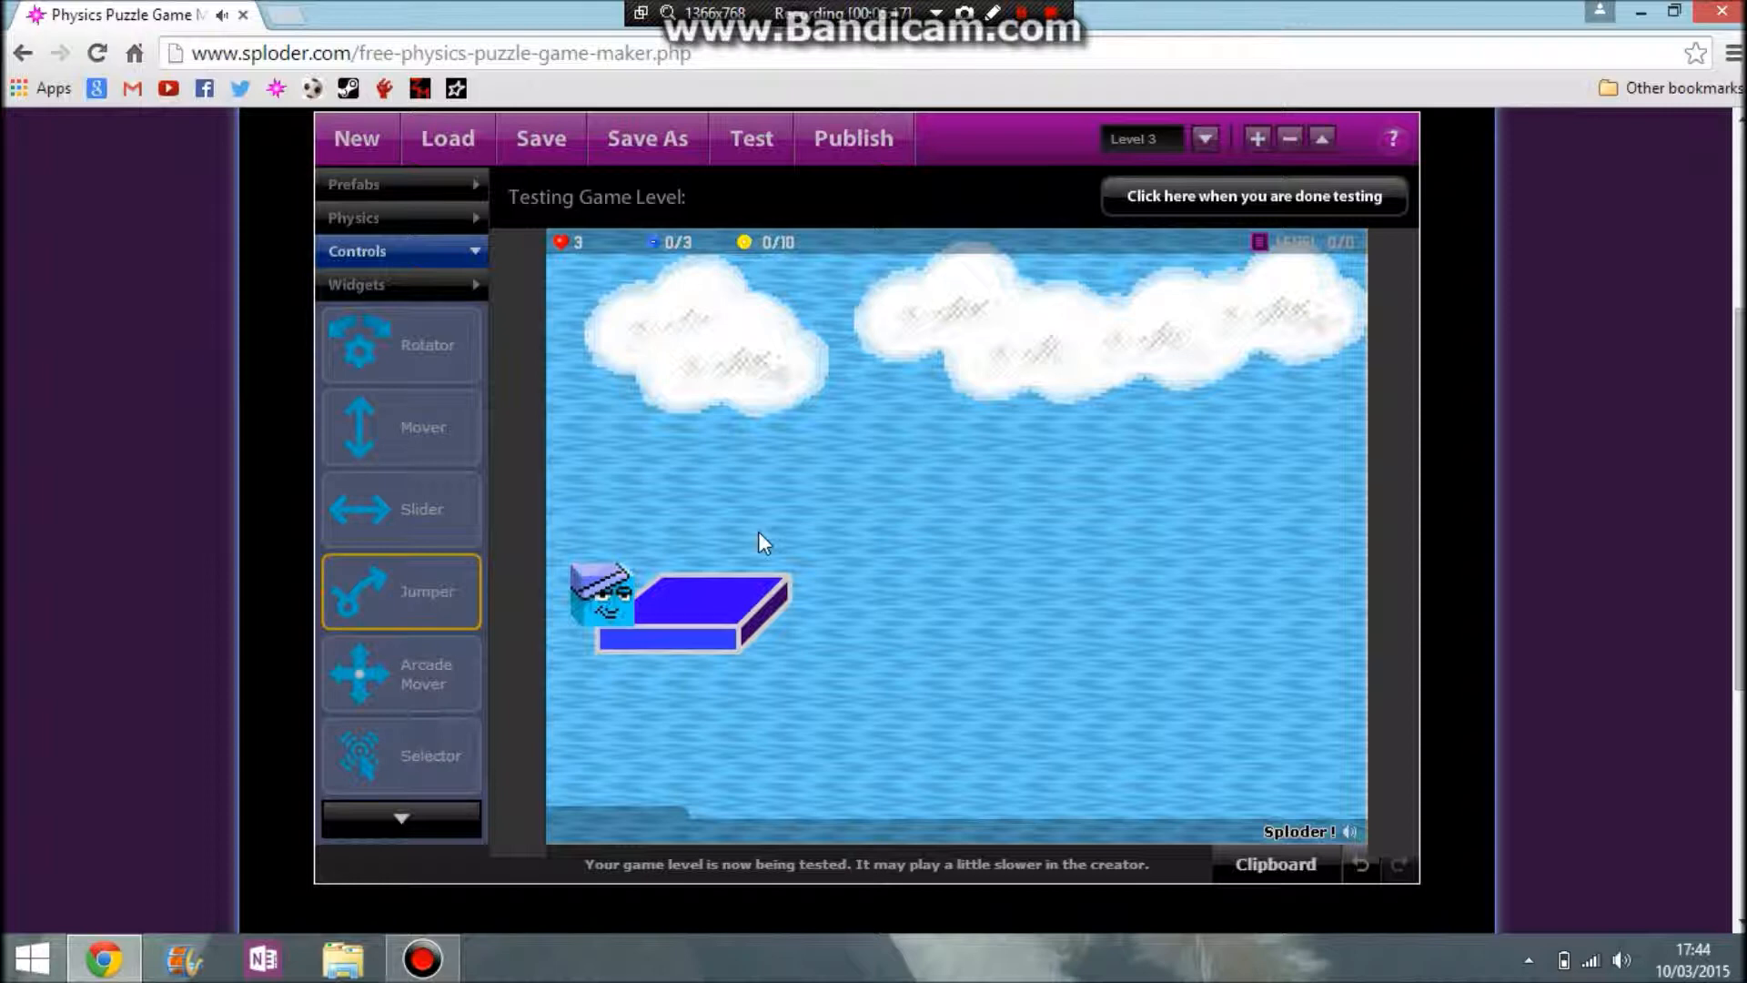
{"action": "key", "text": "Up"}
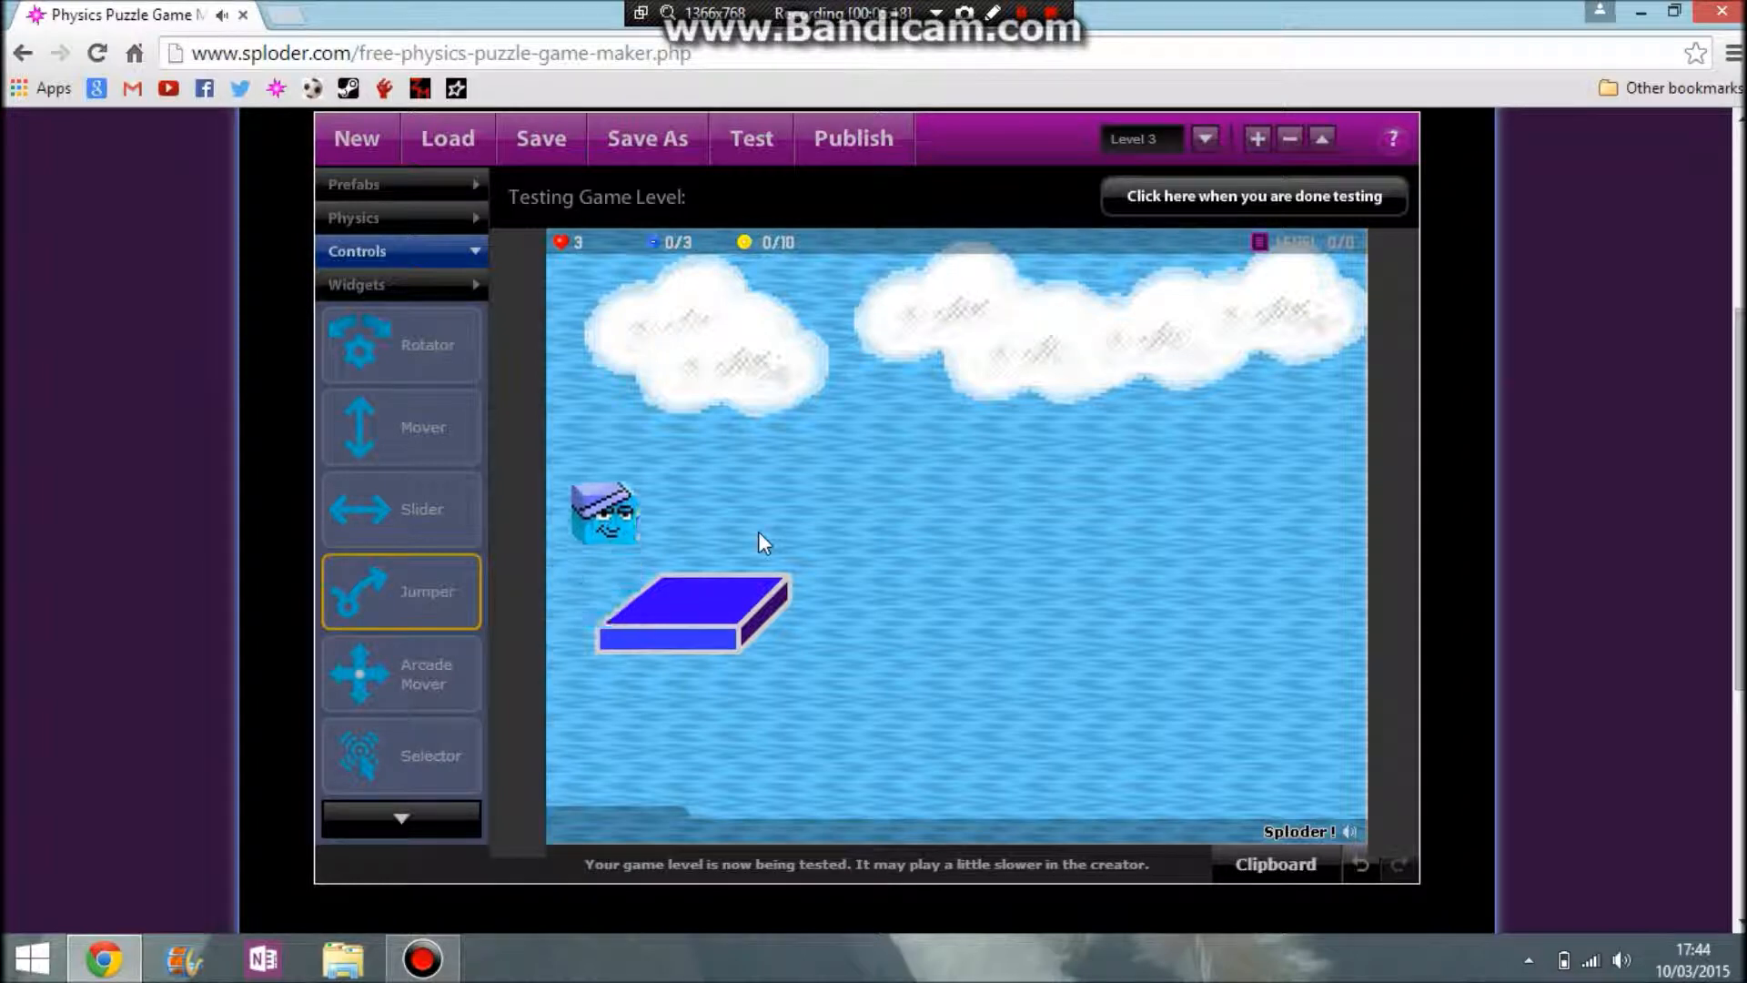
{"action": "key", "text": "Right"}
{"action": "key", "text": "Left"}
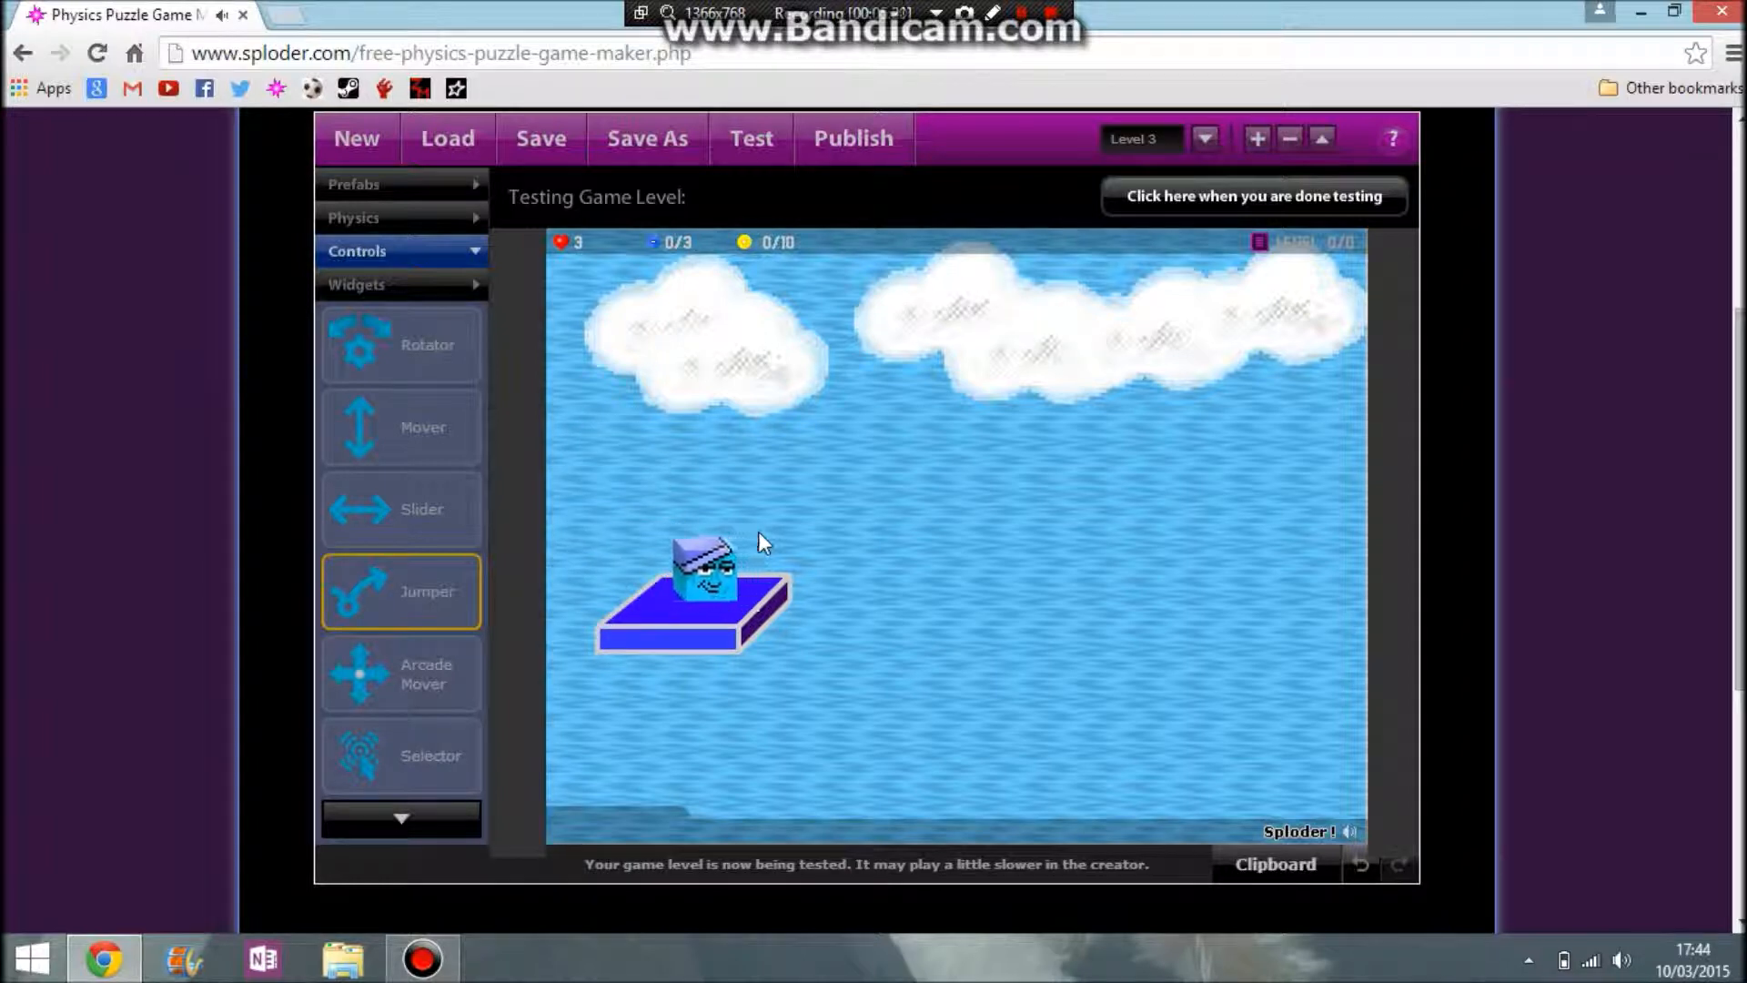
{"action": "key", "text": "Up"}
{"action": "key", "text": "Right"}
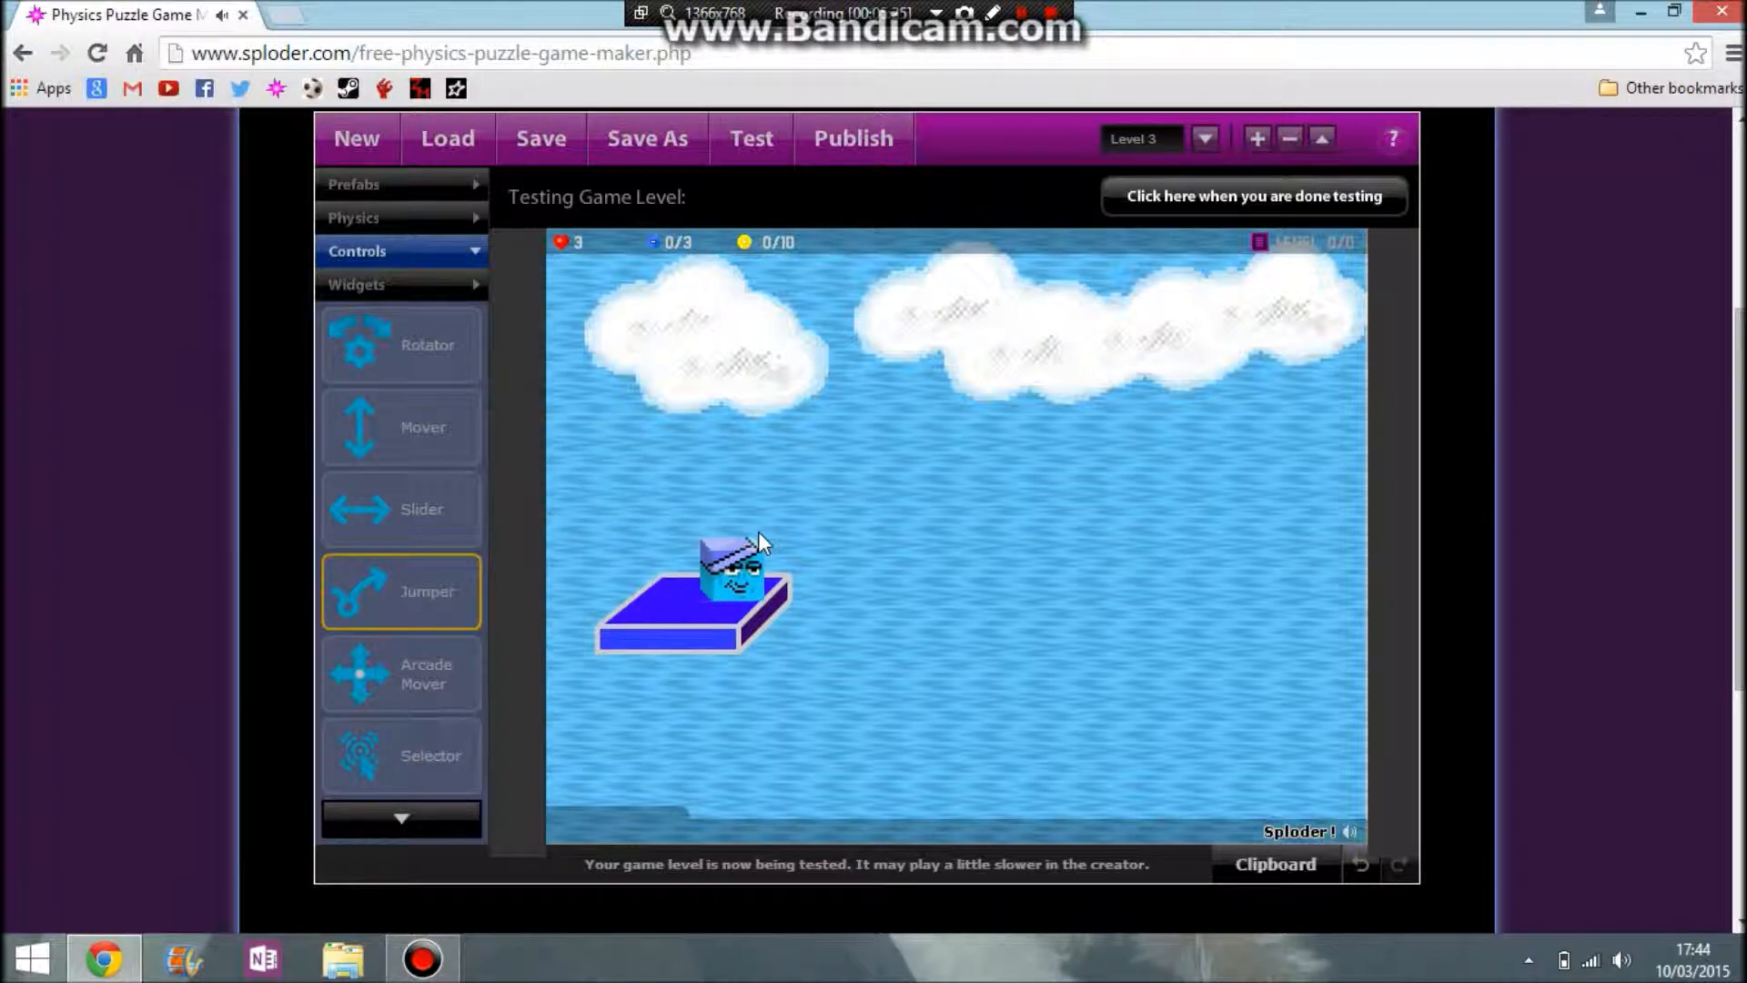
{"action": "left_click", "coordinate": [1301, 202]}
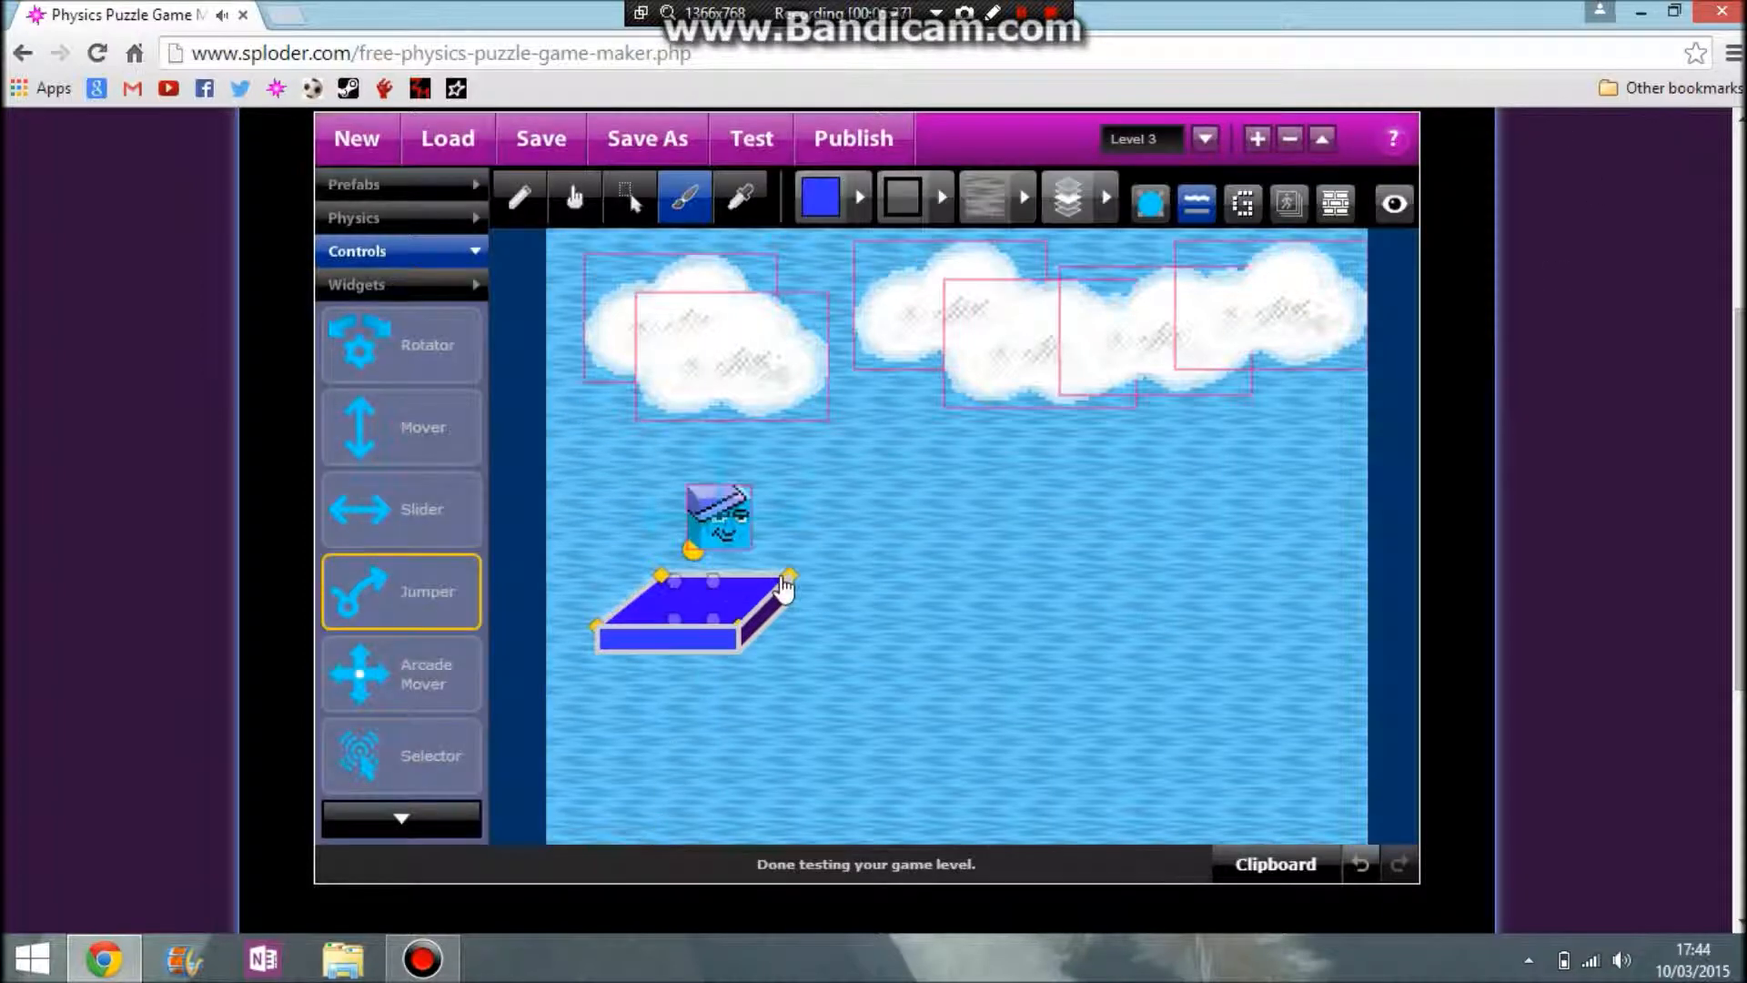
Assign the block's side and front faces to passthru layer A, and test the level.
{"action": "left_click", "coordinate": [755, 628]}
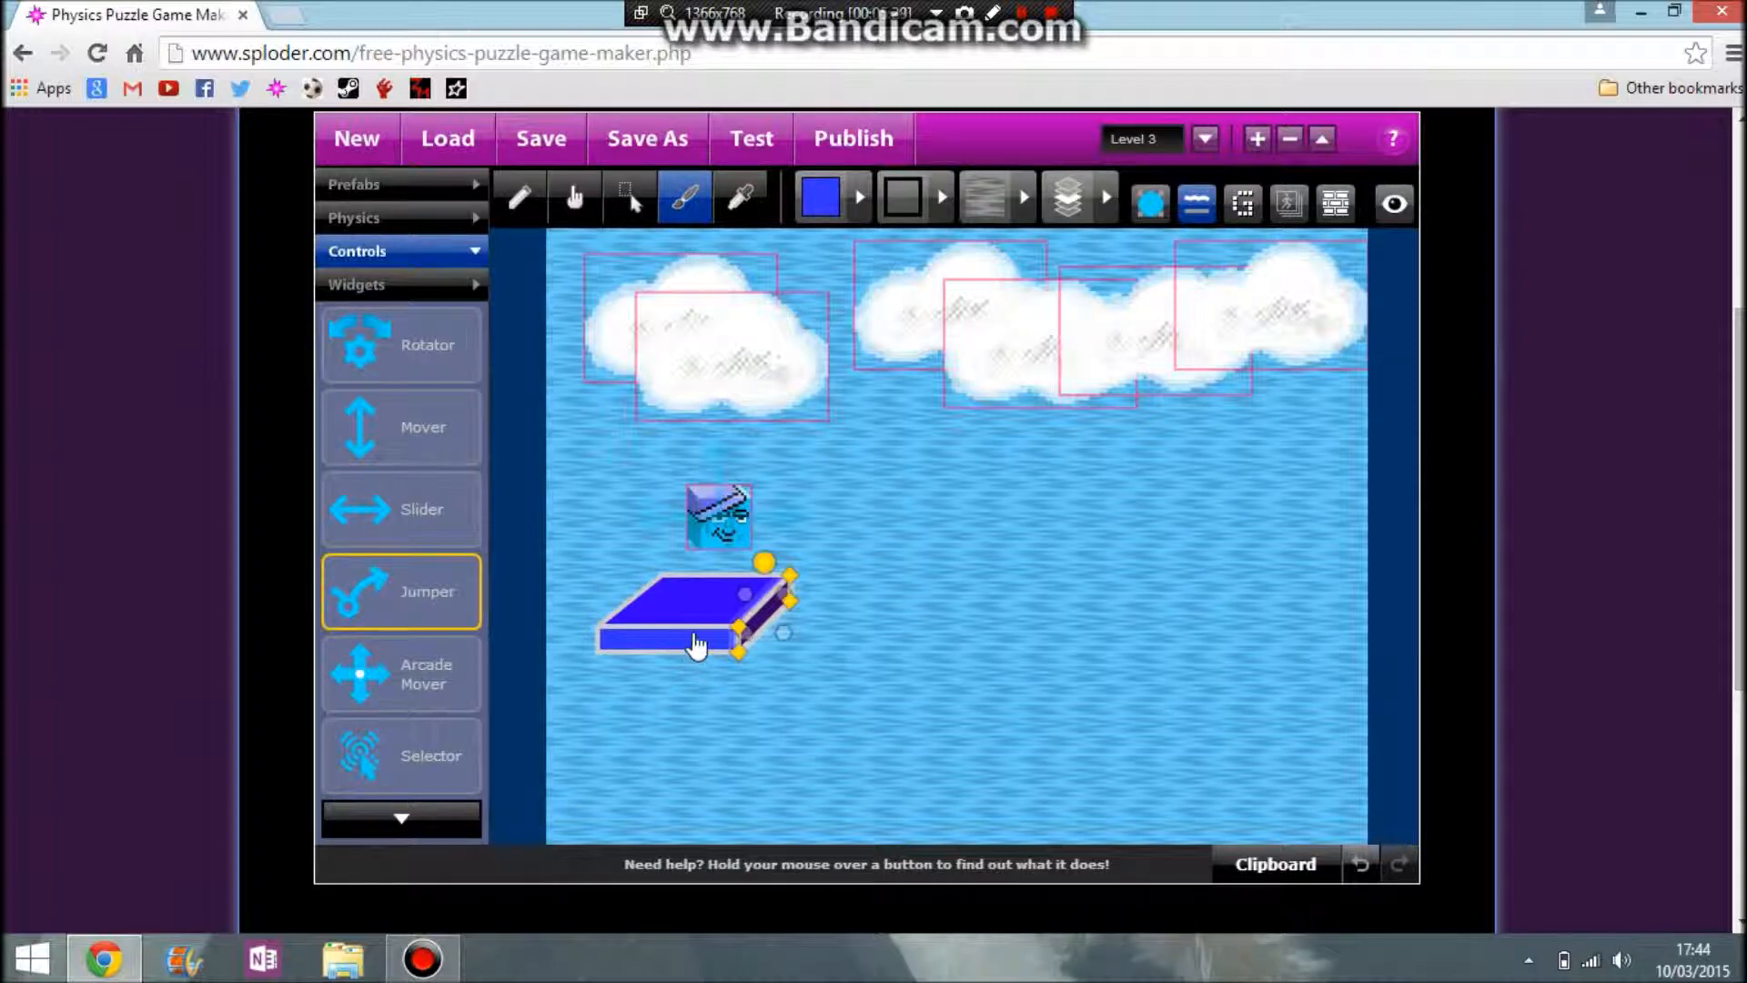
{"action": "left_click", "coordinate": [696, 645]}
{"action": "left_click", "coordinate": [628, 196]}
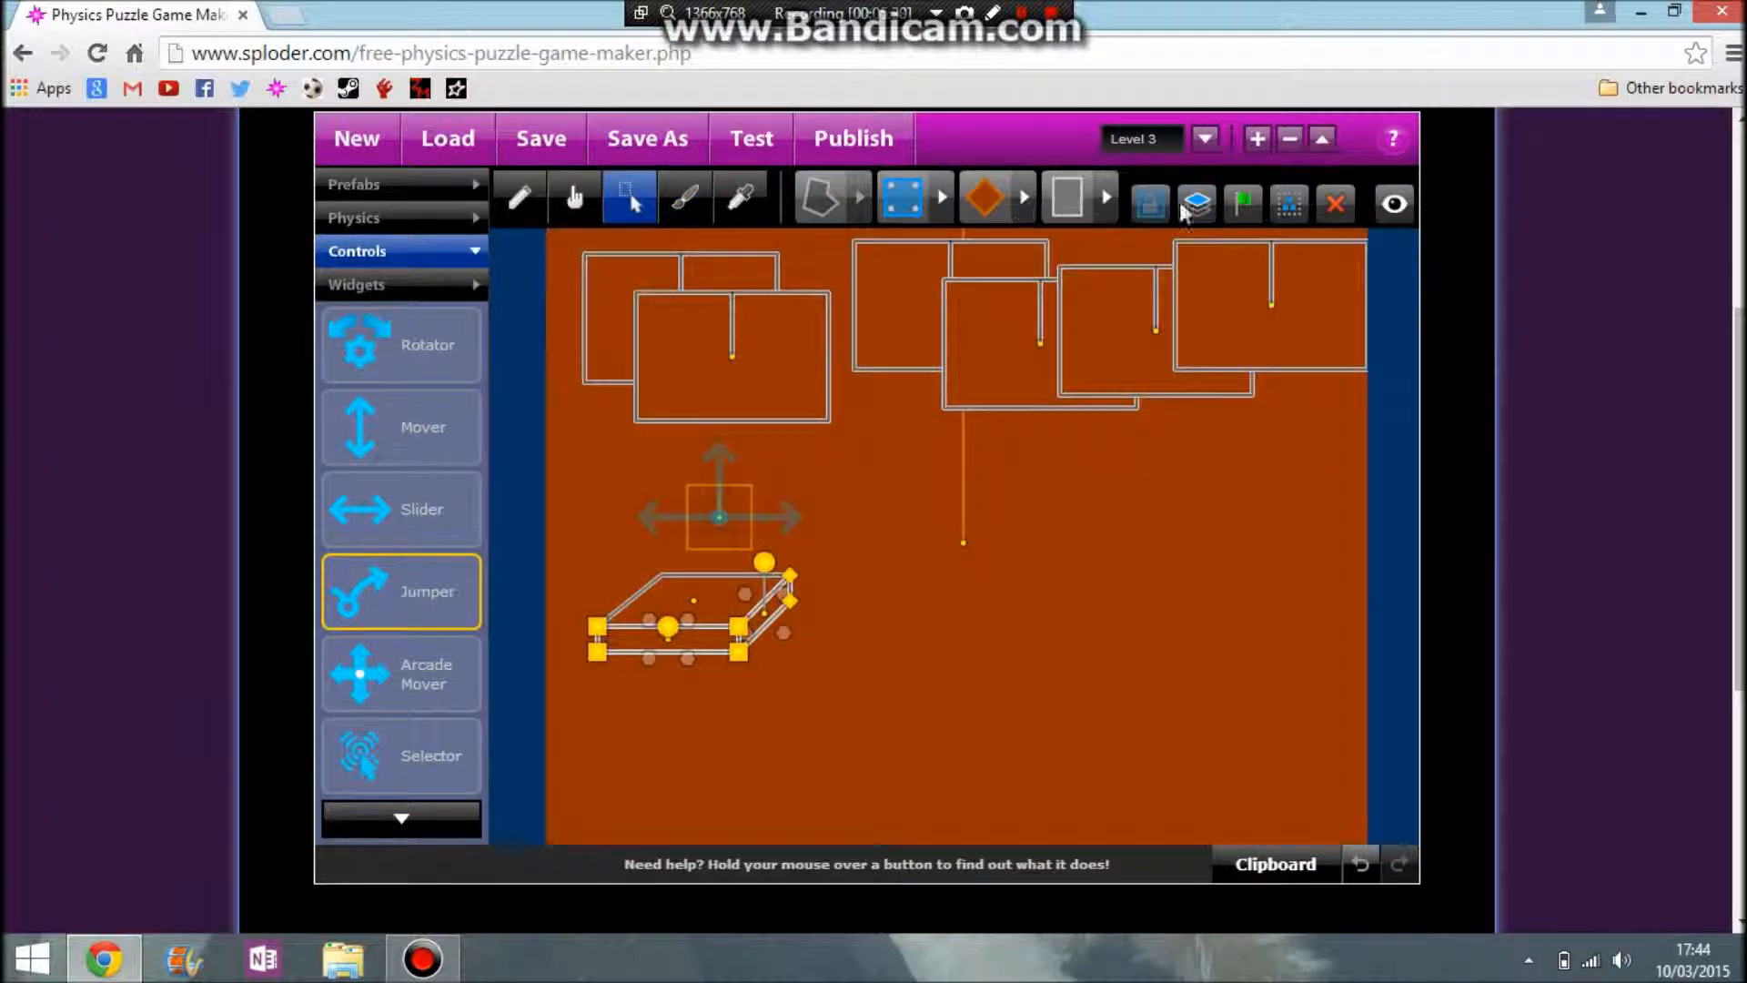
{"action": "left_click", "coordinate": [1197, 204]}
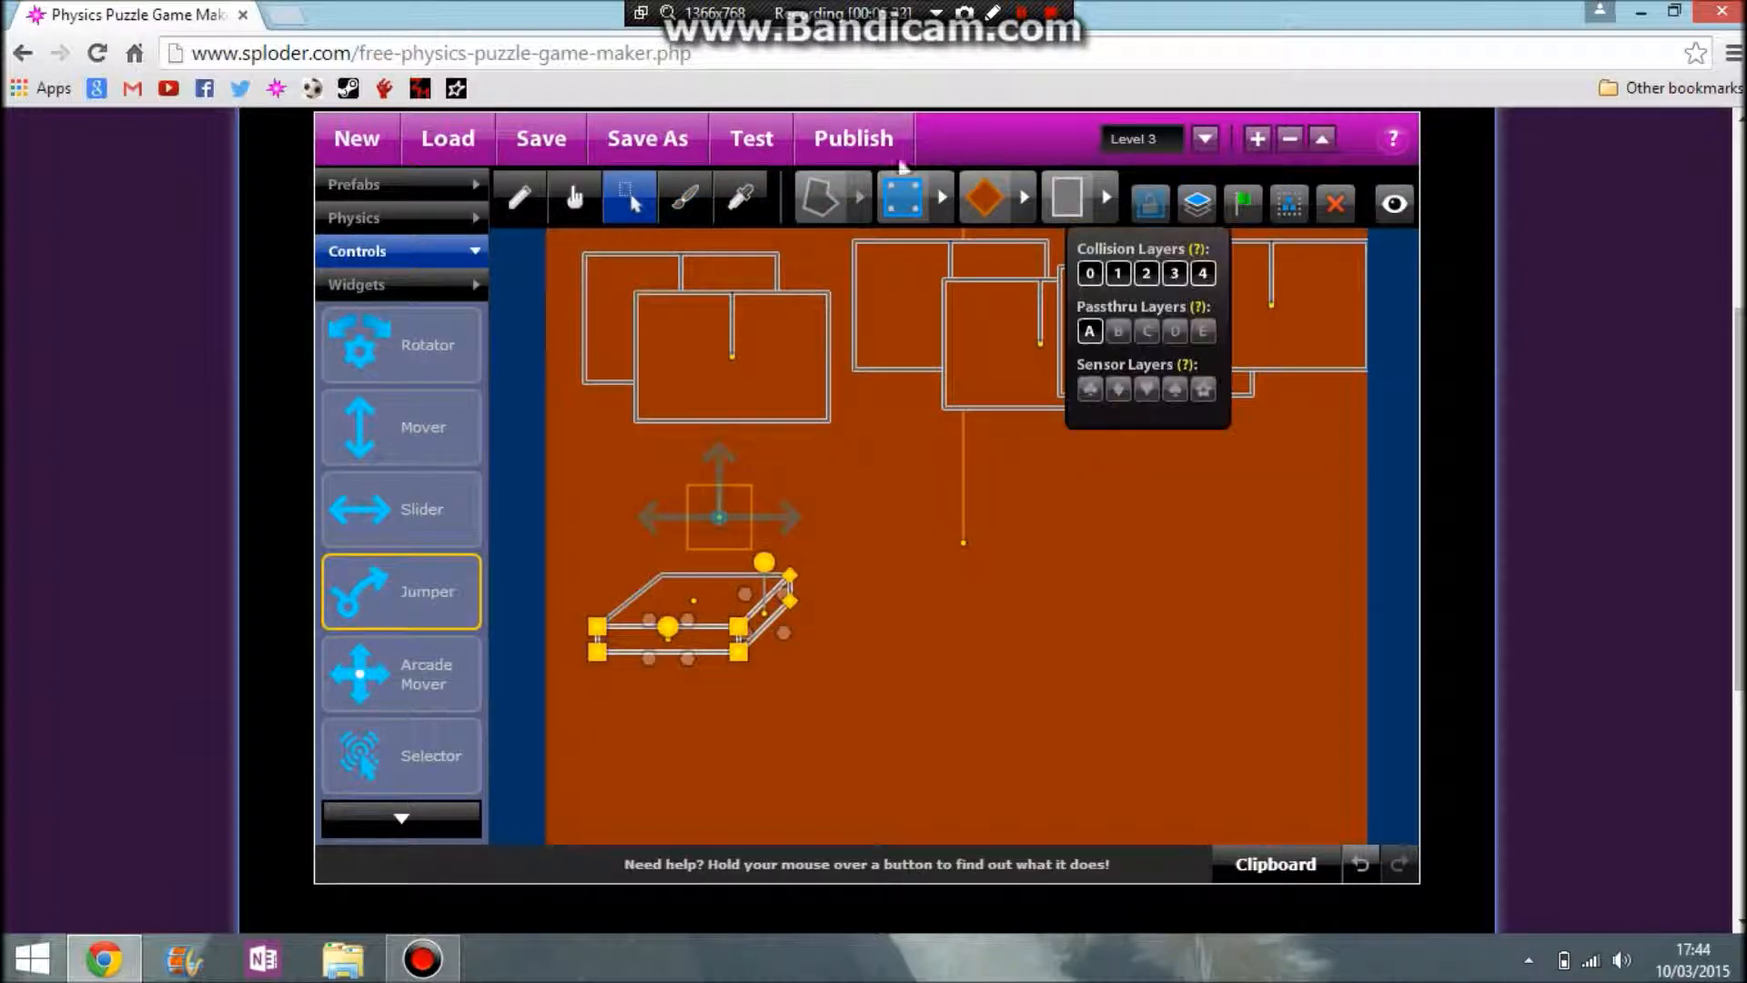
{"action": "left_click", "coordinate": [1091, 335]}
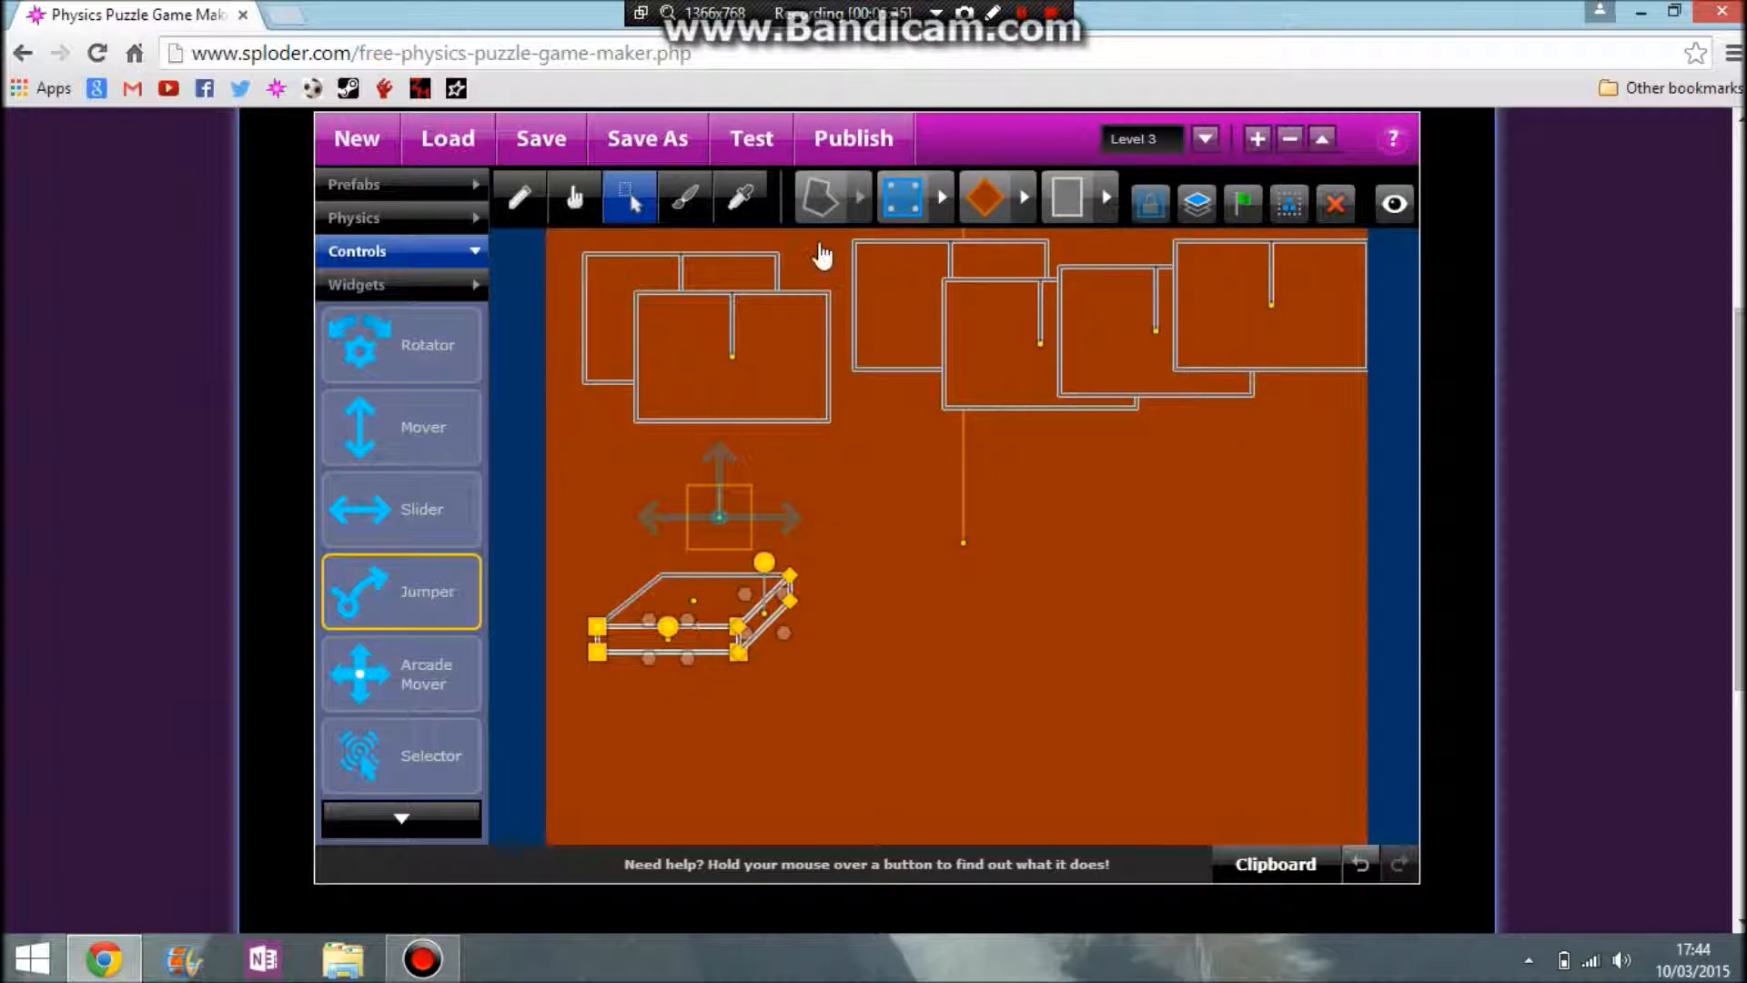
{"action": "left_click", "coordinate": [780, 153]}
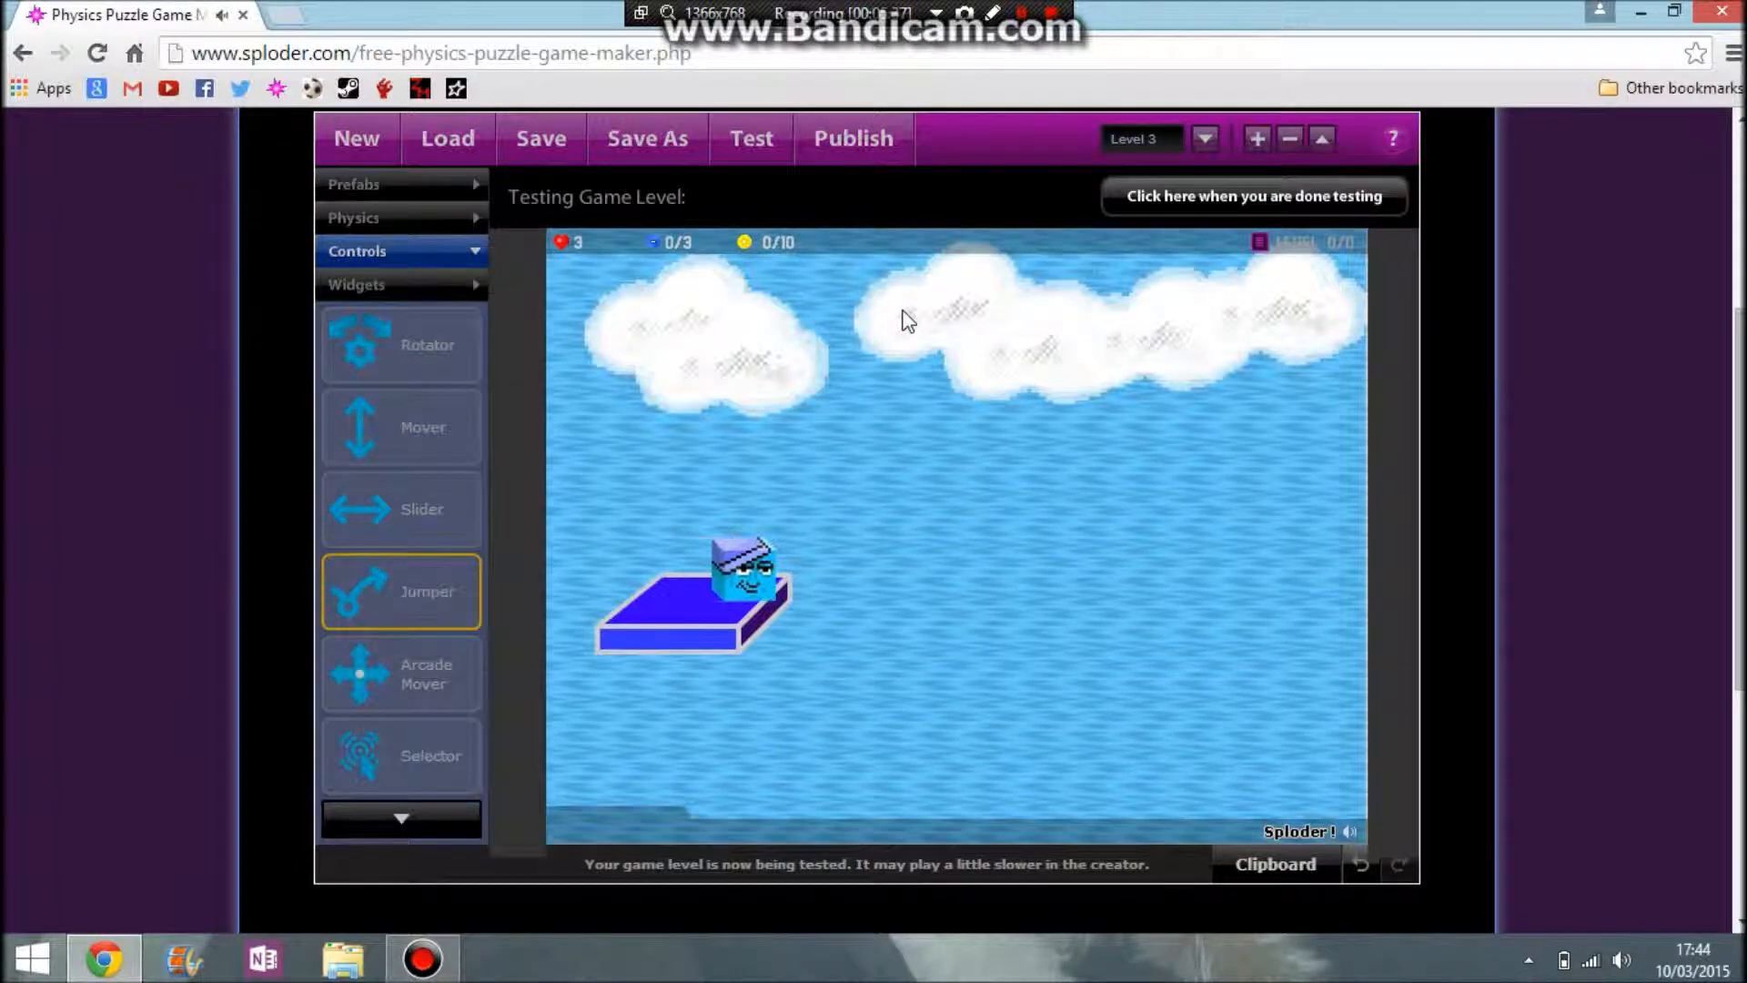
{"action": "left_click", "coordinate": [1126, 218]}
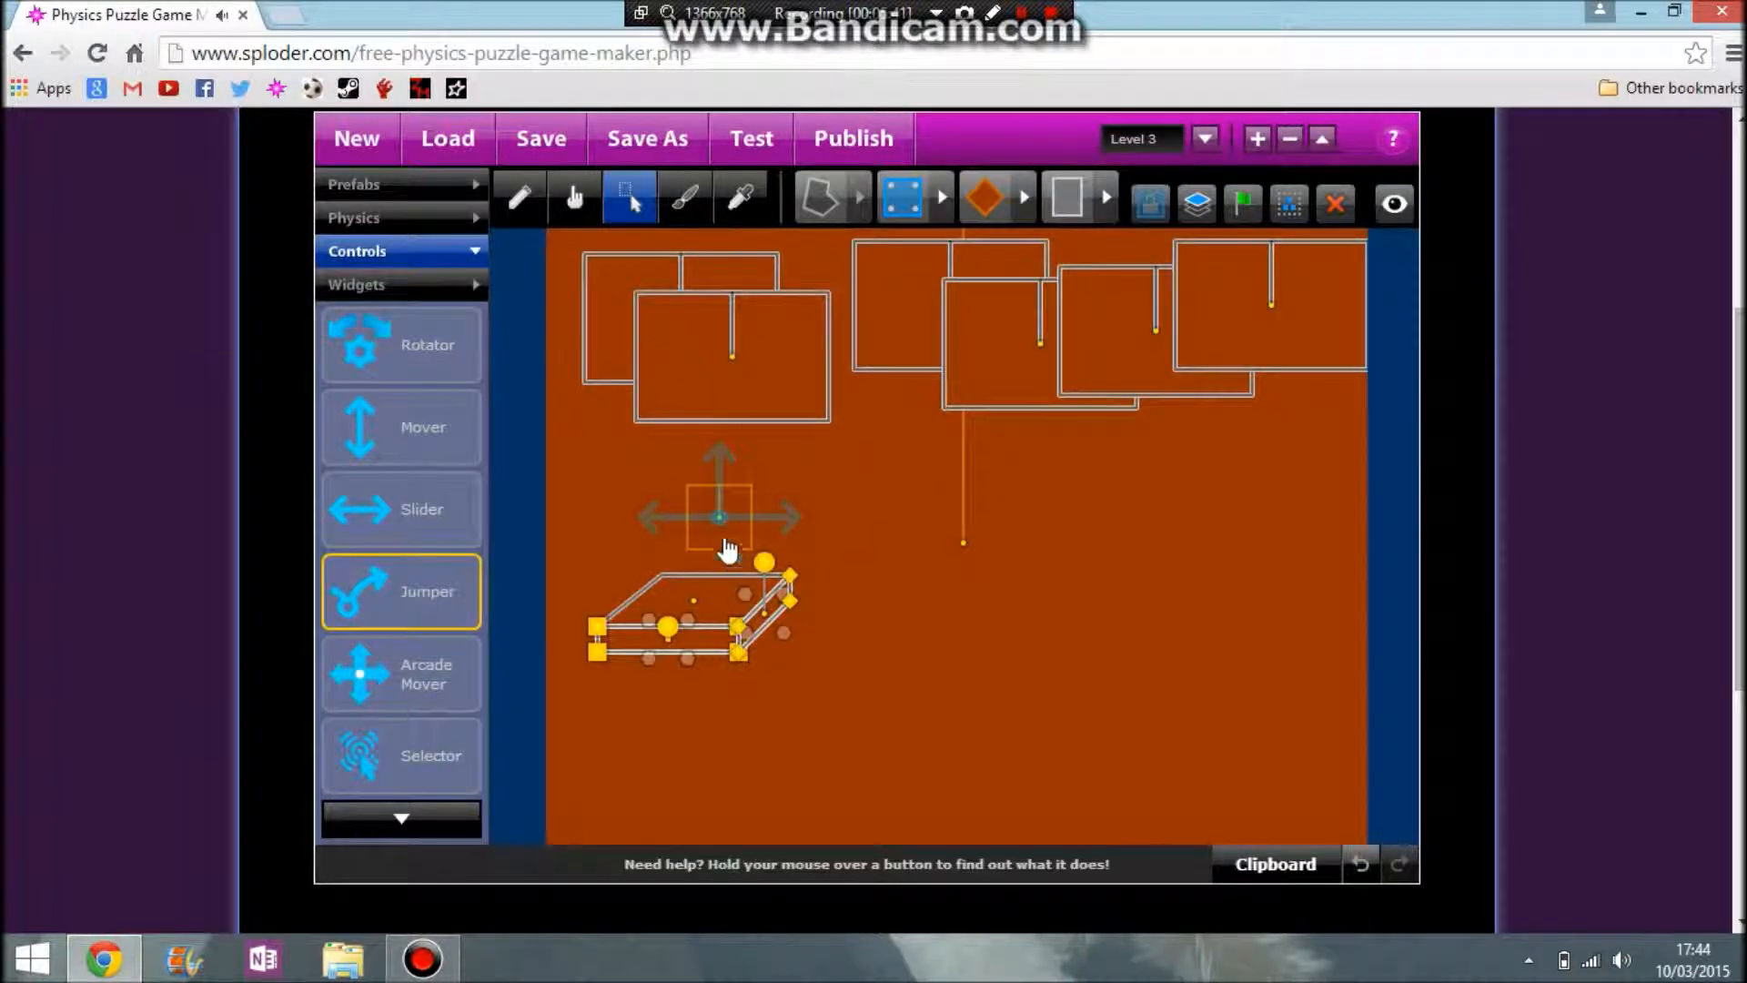
Set the playfield boundaries to Open in the playfield settings.
{"action": "left_click", "coordinate": [531, 208]}
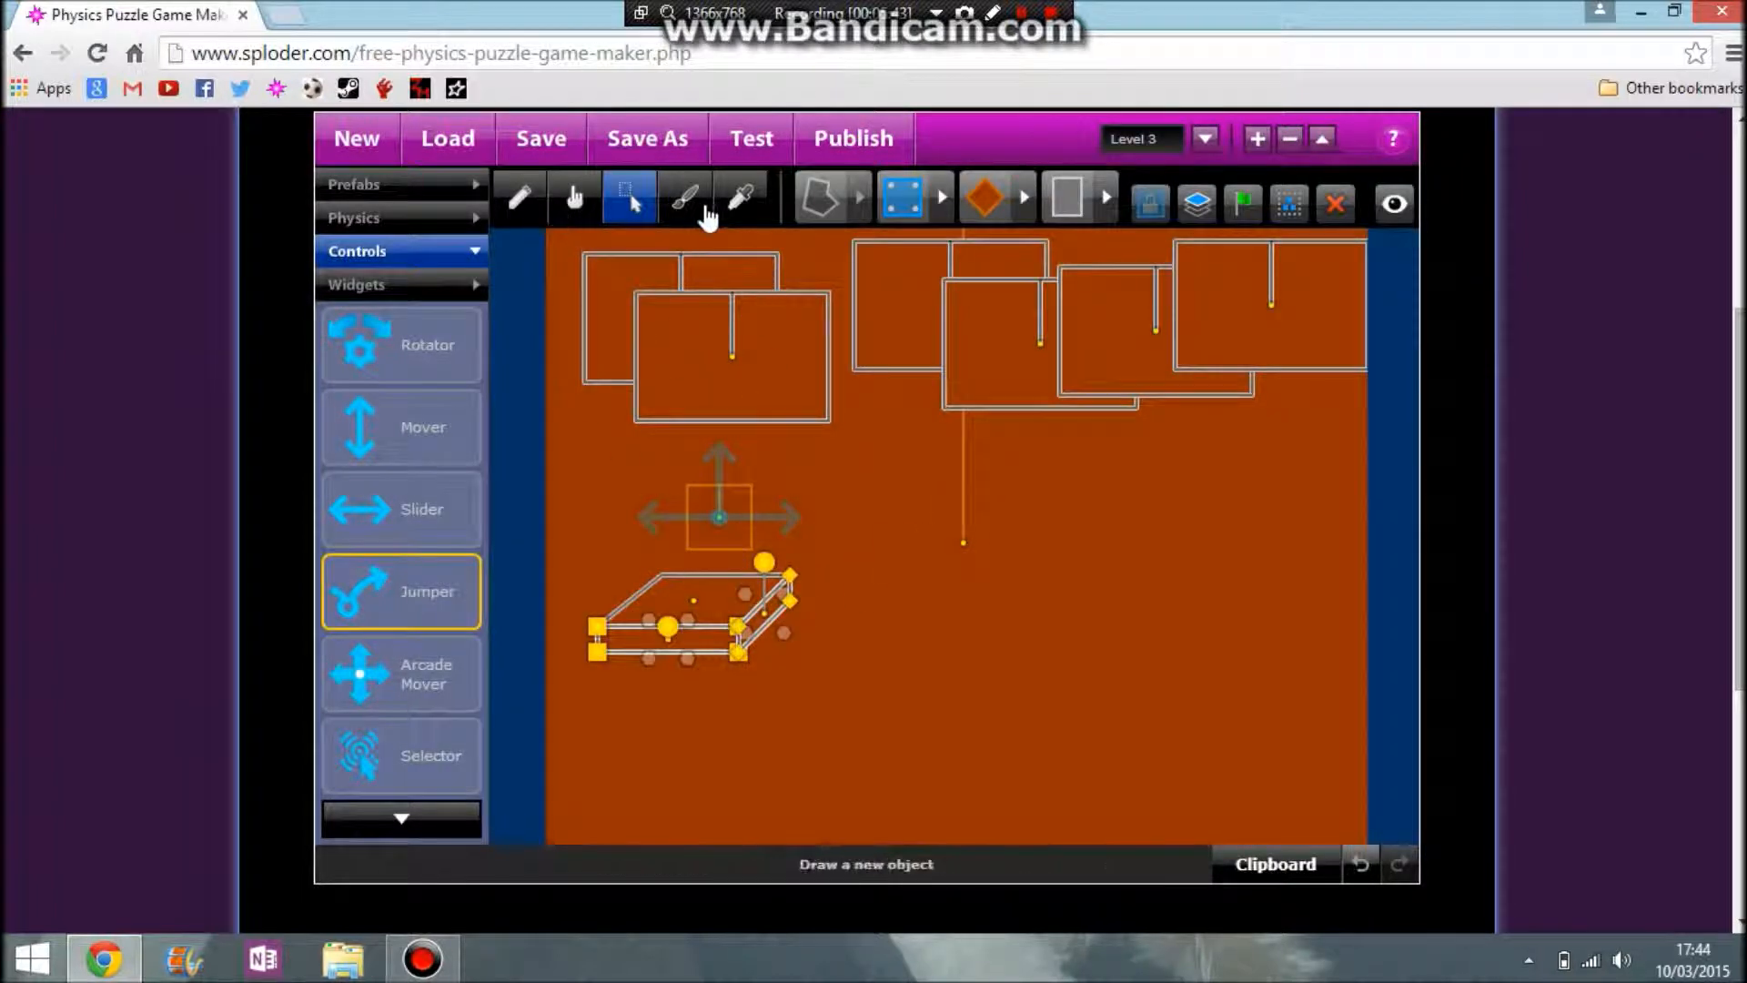
{"action": "left_click", "coordinate": [626, 207]}
{"action": "left_click", "coordinate": [846, 207]}
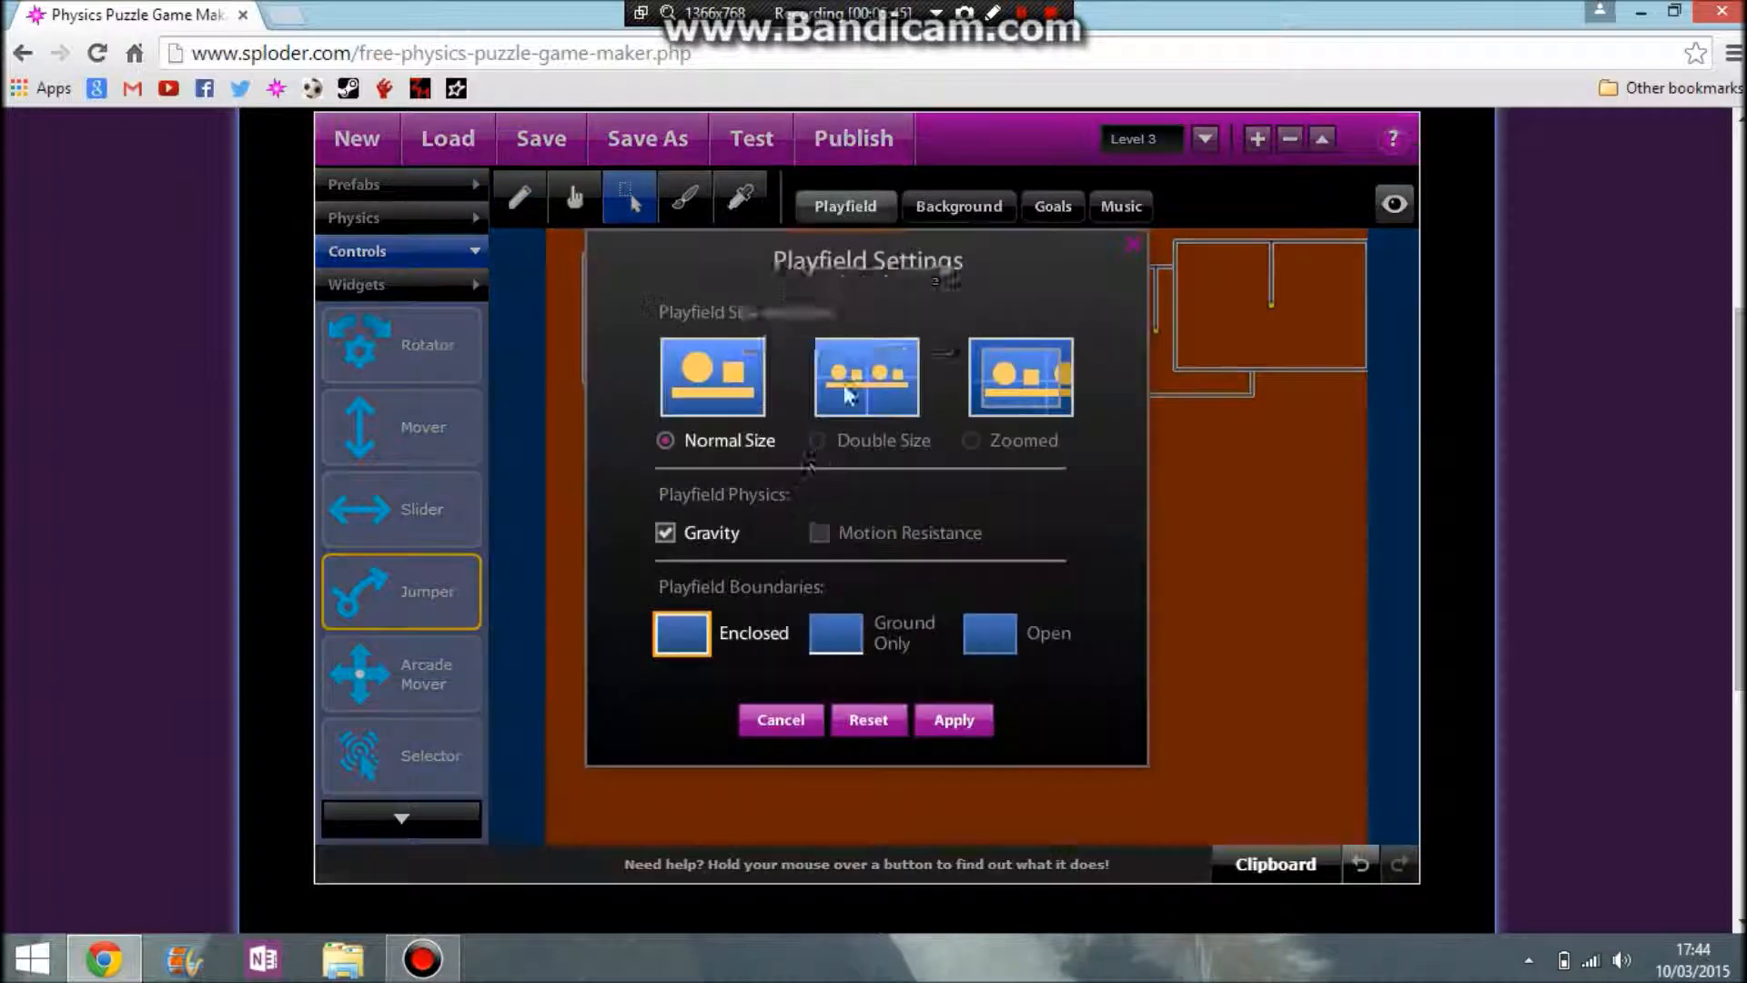
{"action": "left_click", "coordinate": [994, 634]}
{"action": "left_click", "coordinate": [952, 718]}
Set the character's object actions to End Game on Out of Bounds, and test the level.
{"action": "left_click", "coordinate": [738, 516]}
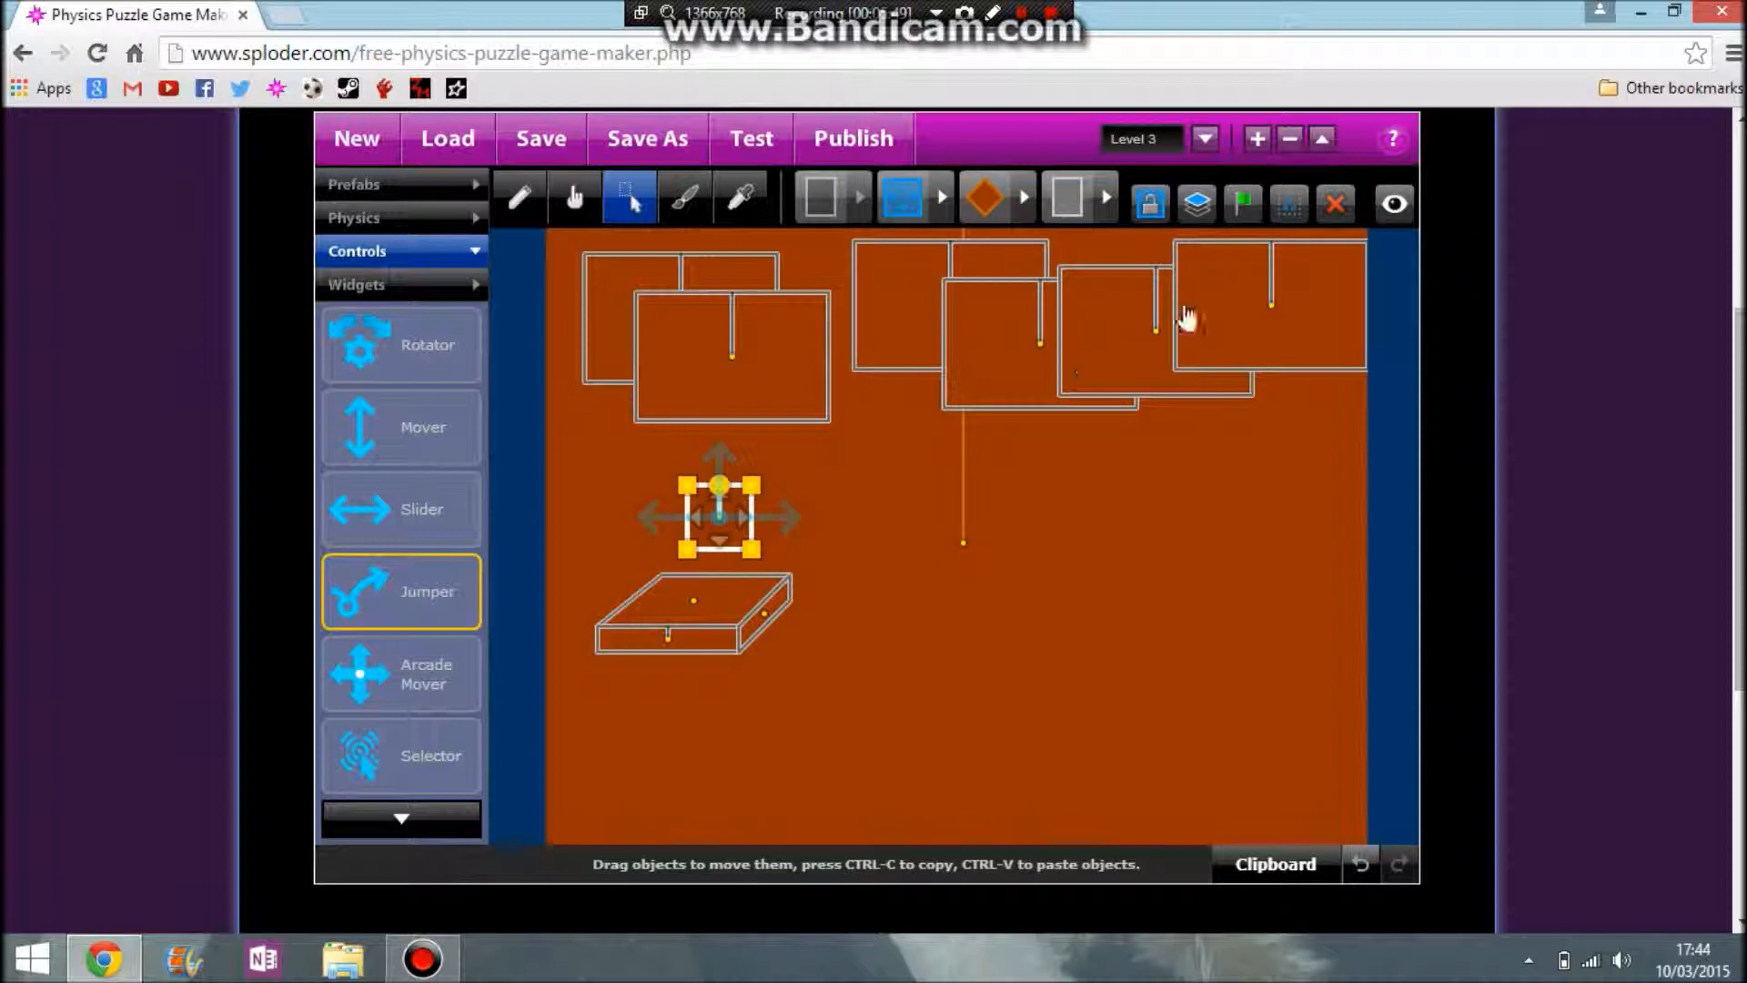
{"action": "left_click", "coordinate": [1239, 204]}
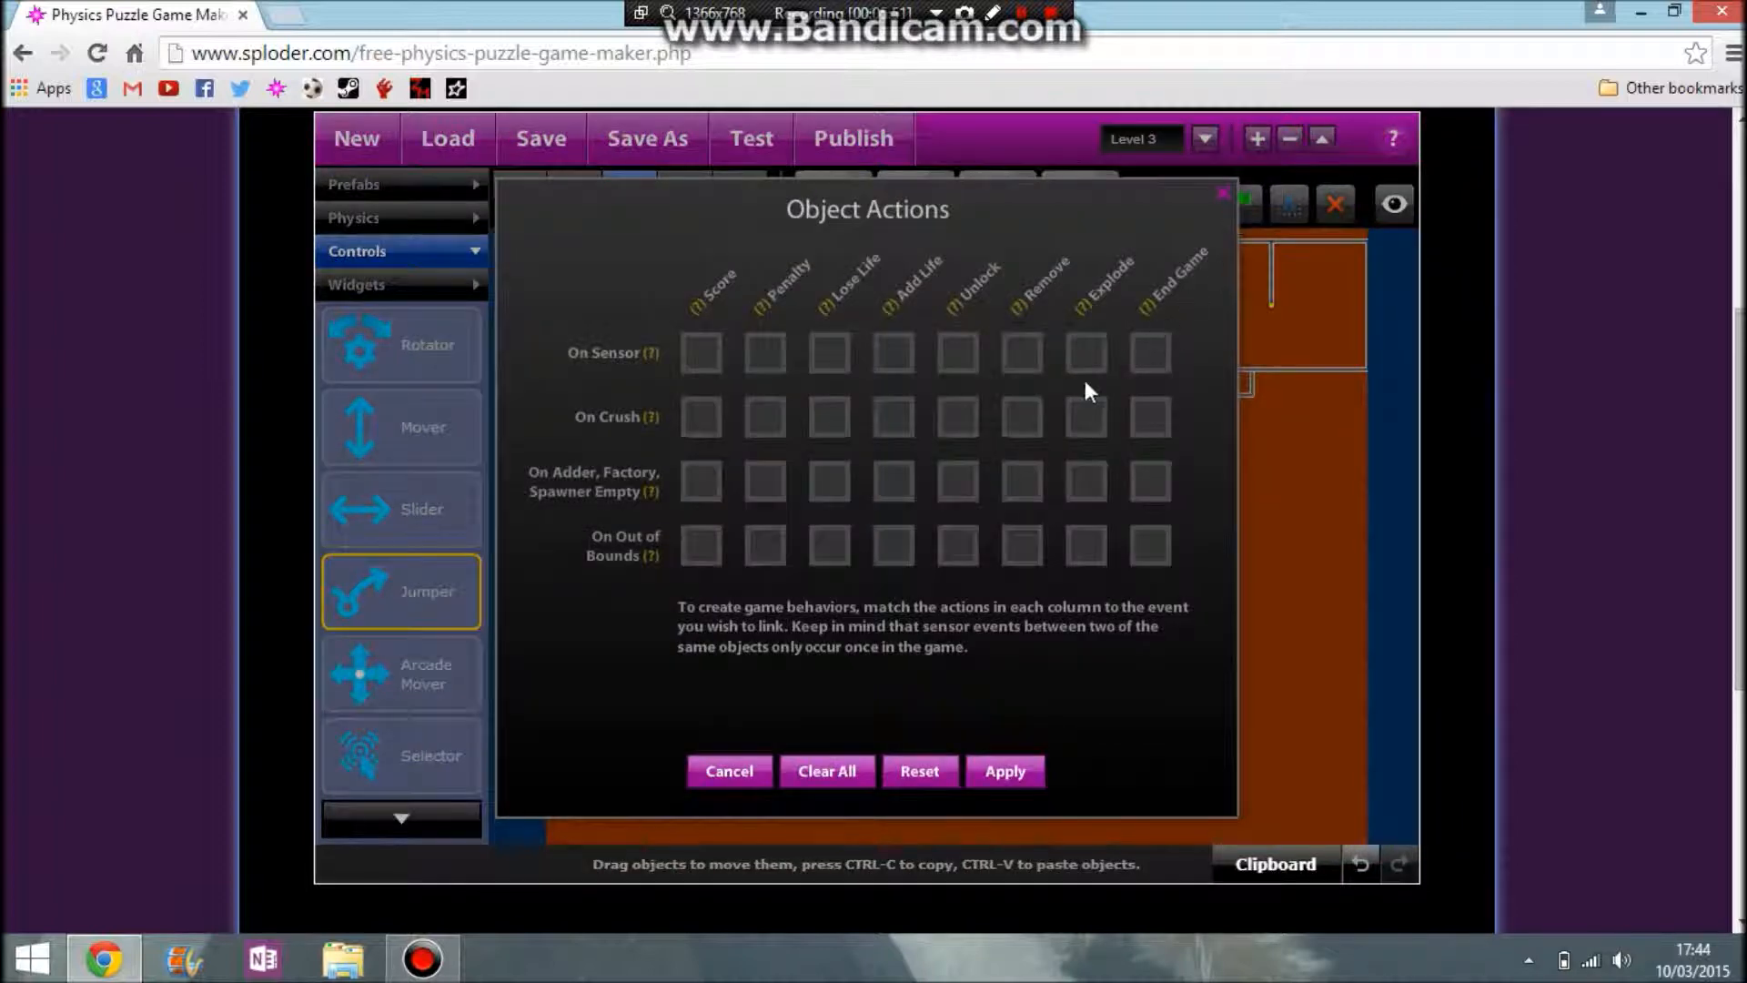
{"action": "left_click", "coordinate": [1150, 545]}
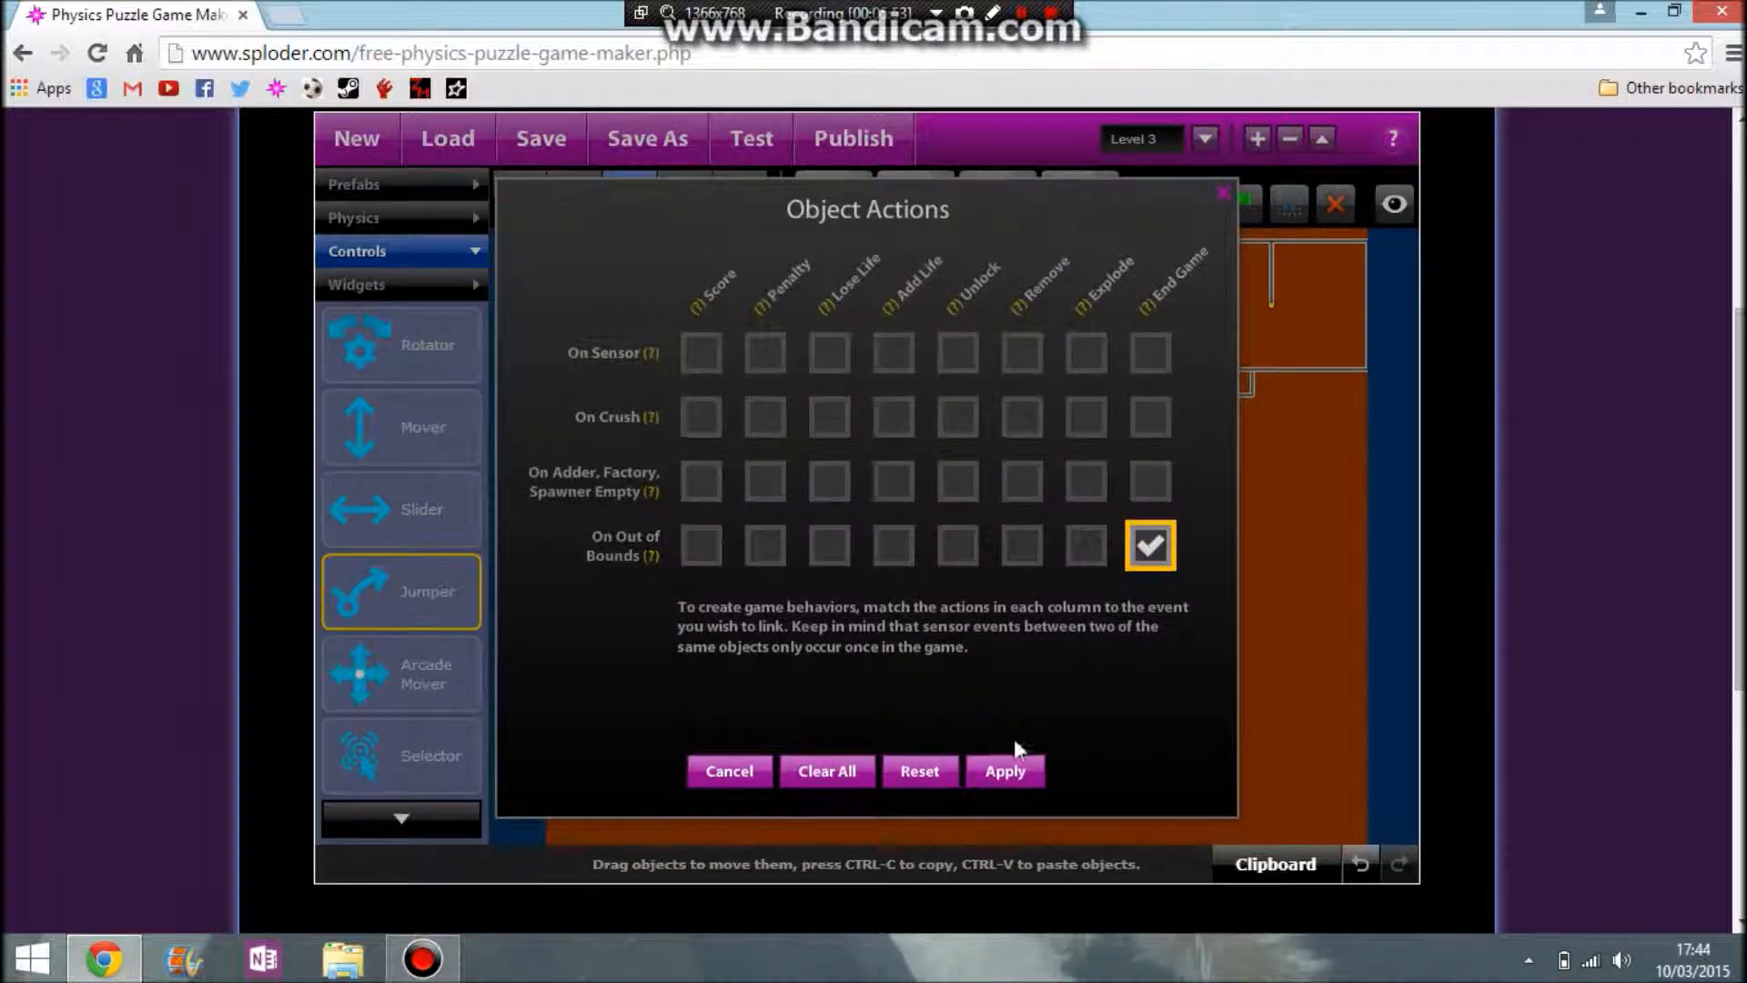
{"action": "left_click", "coordinate": [1004, 770]}
{"action": "left_click", "coordinate": [774, 132]}
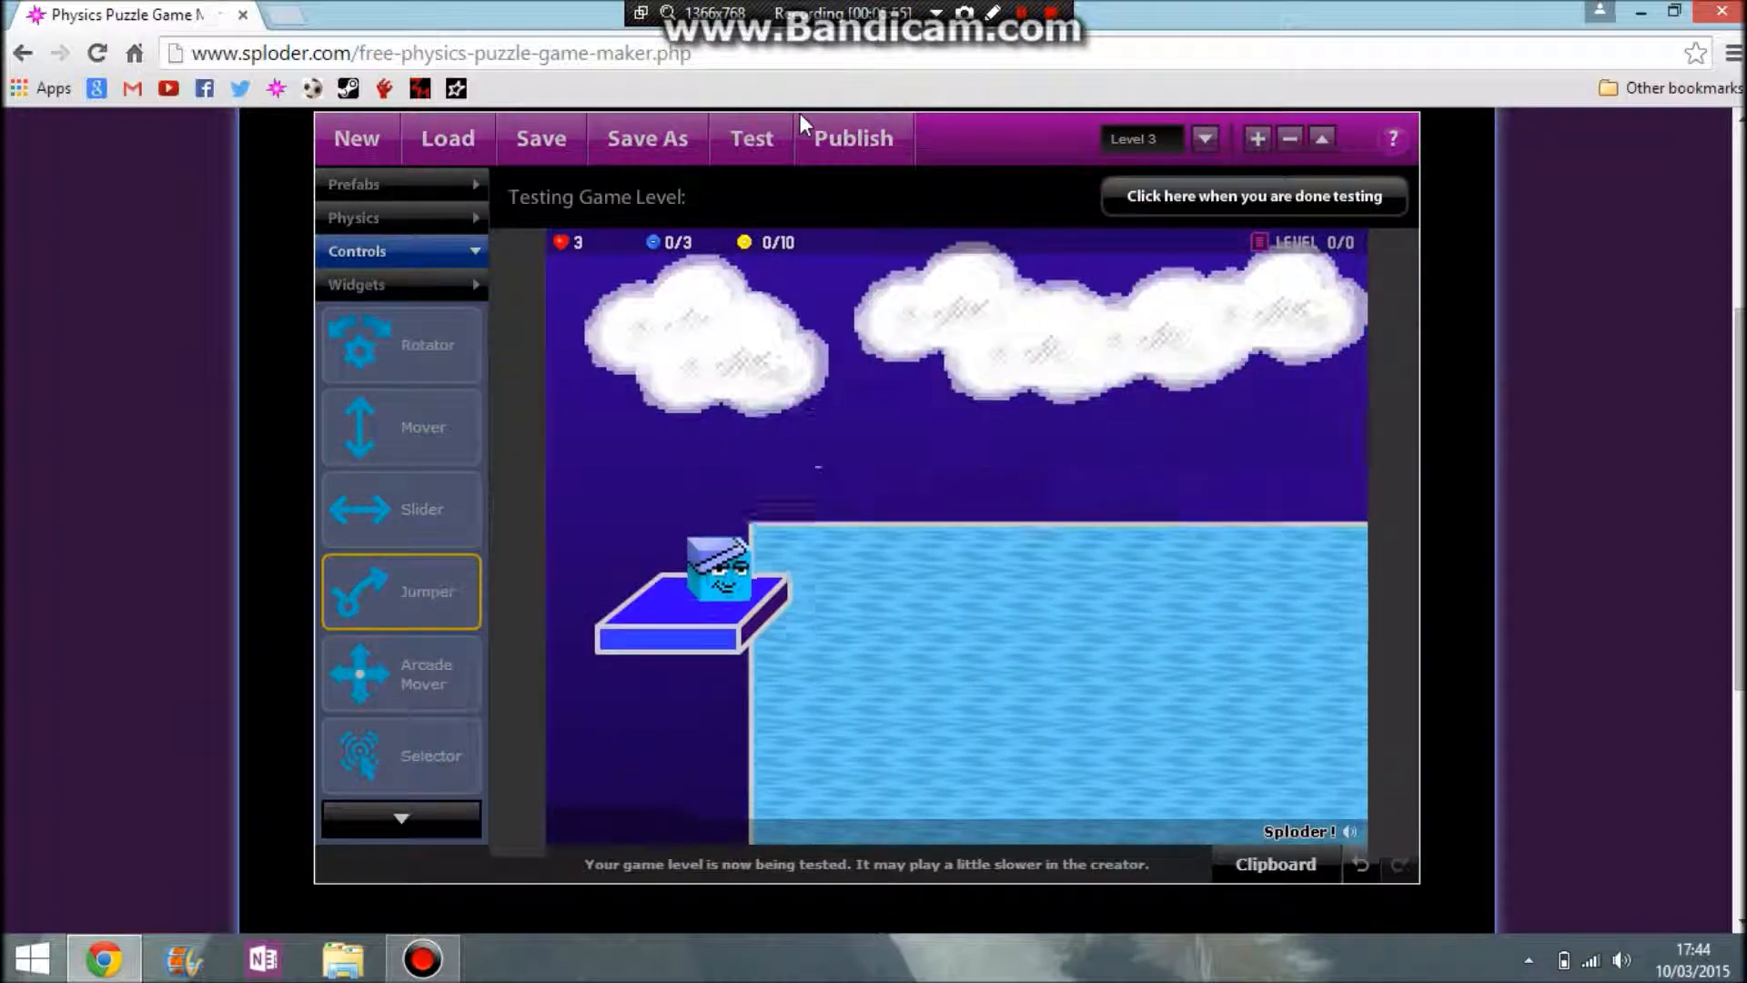
{"action": "left_click", "coordinate": [1280, 217]}
Change the water background's movement type to the four-bolt fixed option, and test the level.
{"action": "left_click", "coordinate": [963, 235]}
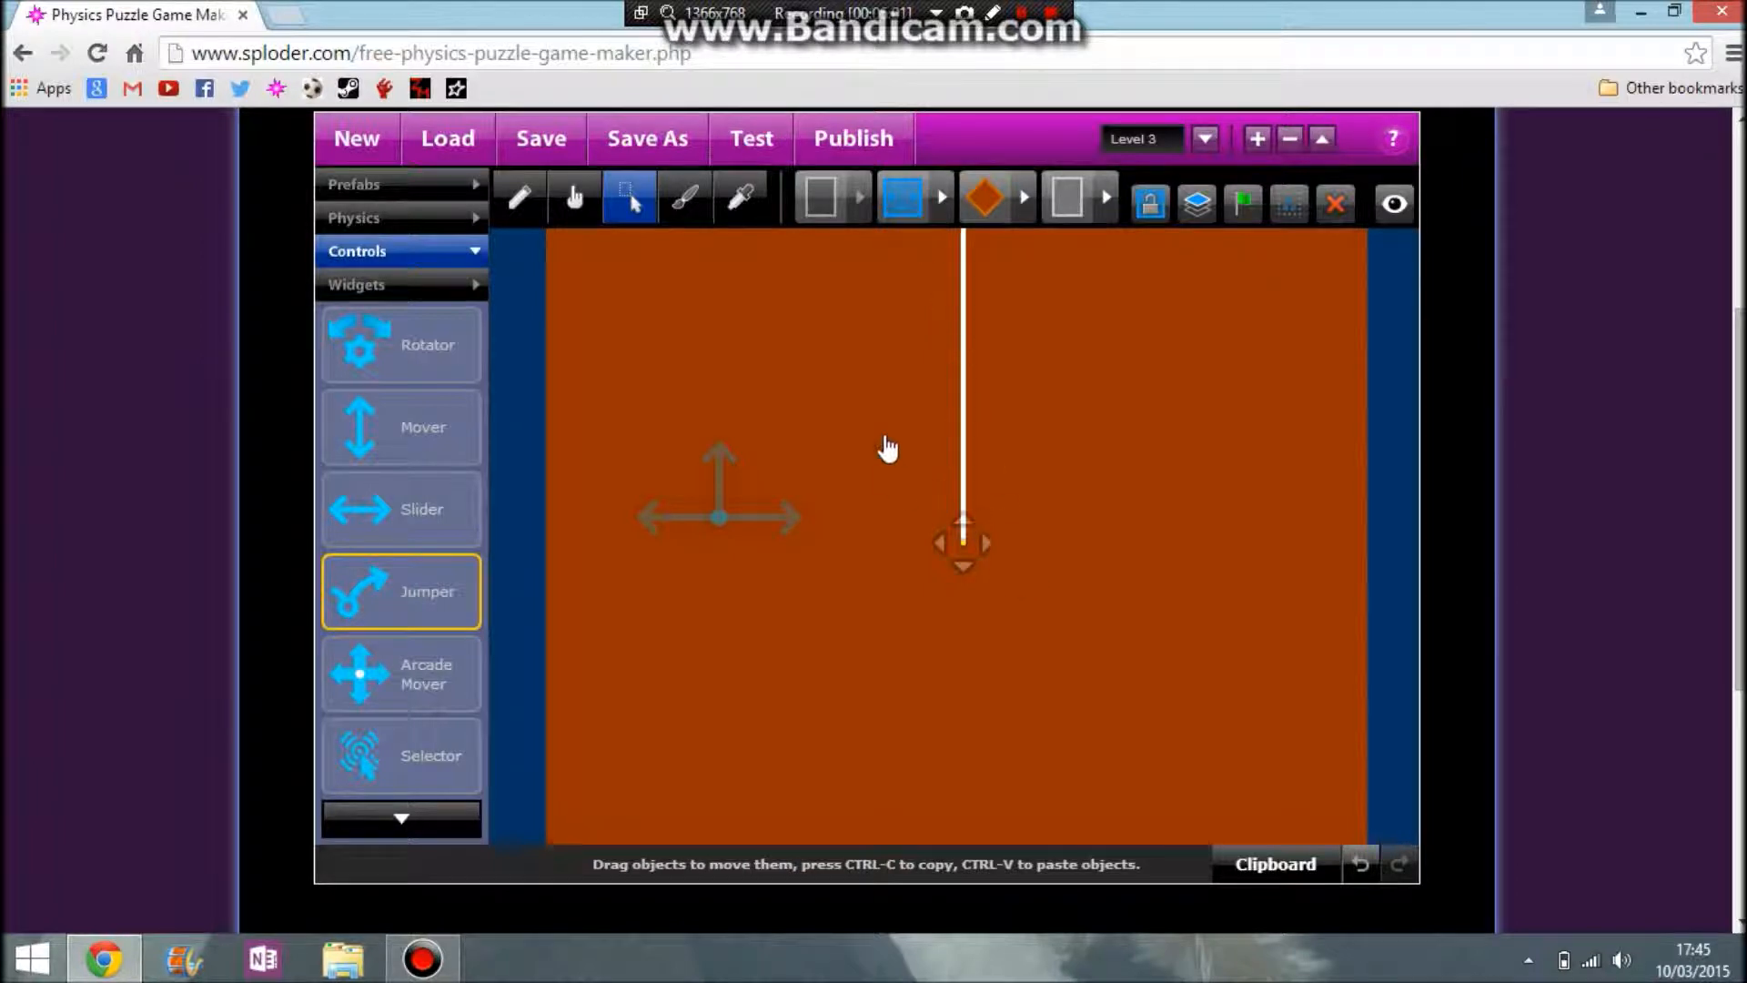
{"action": "left_click", "coordinate": [937, 202]}
{"action": "left_click", "coordinate": [904, 408]}
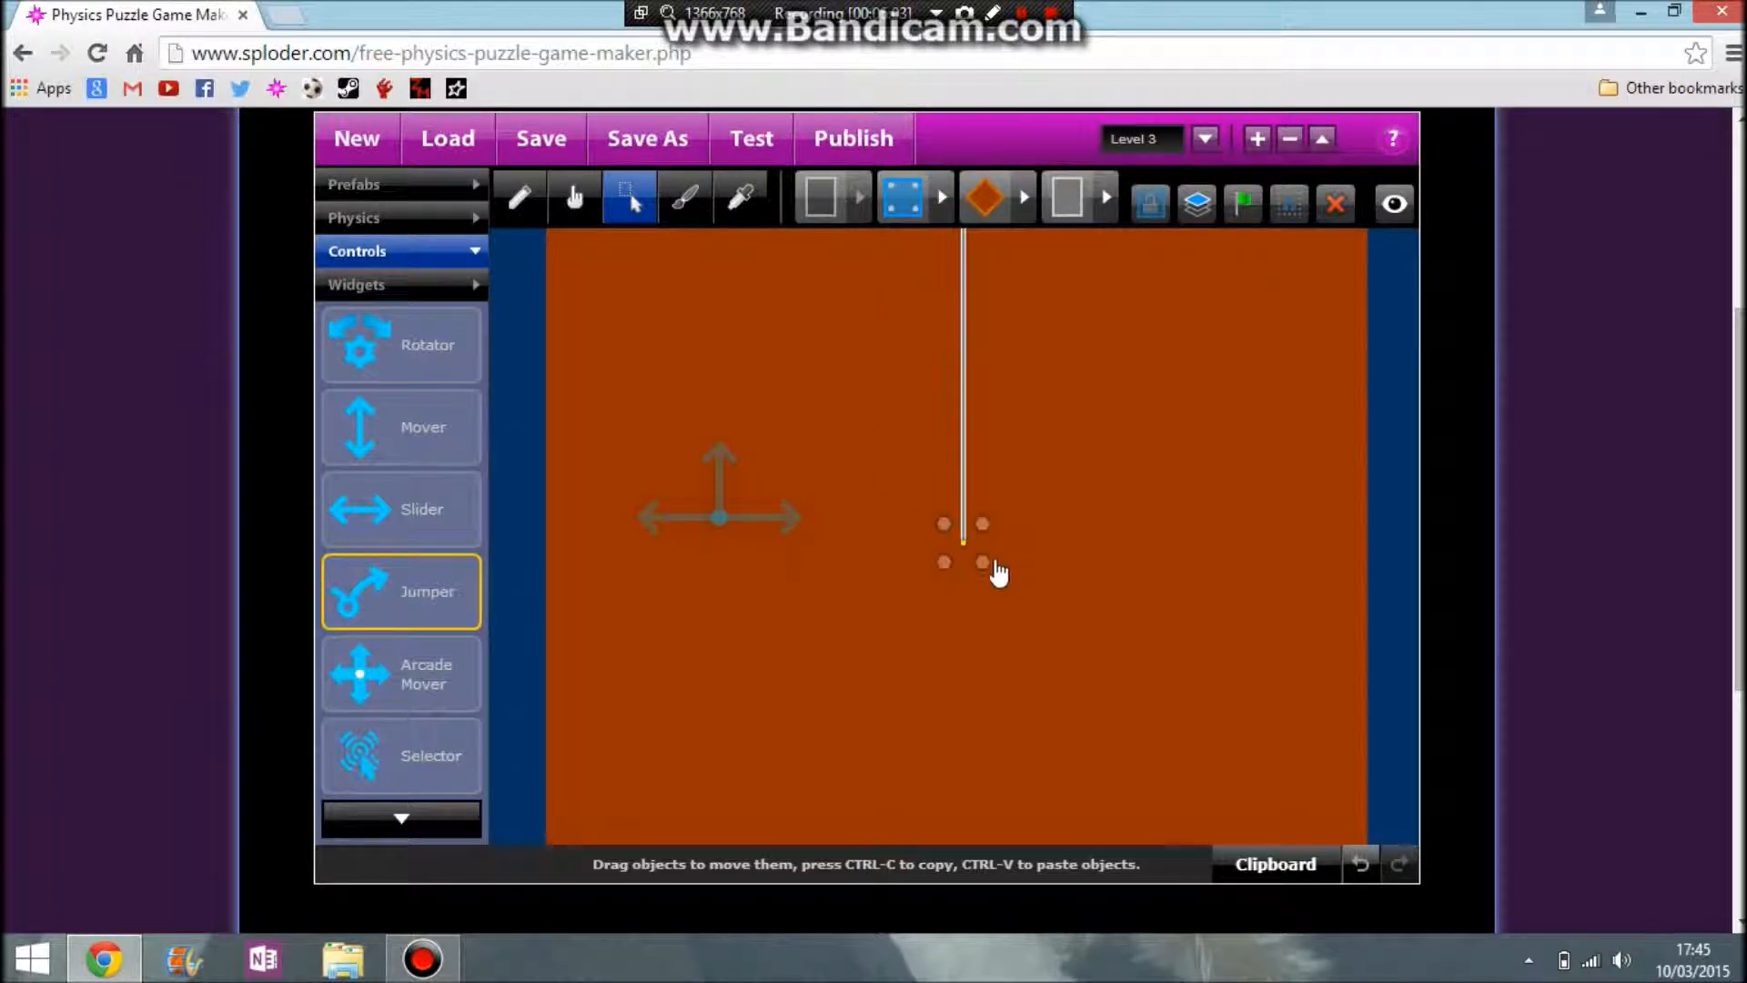
{"action": "left_click", "coordinate": [755, 159]}
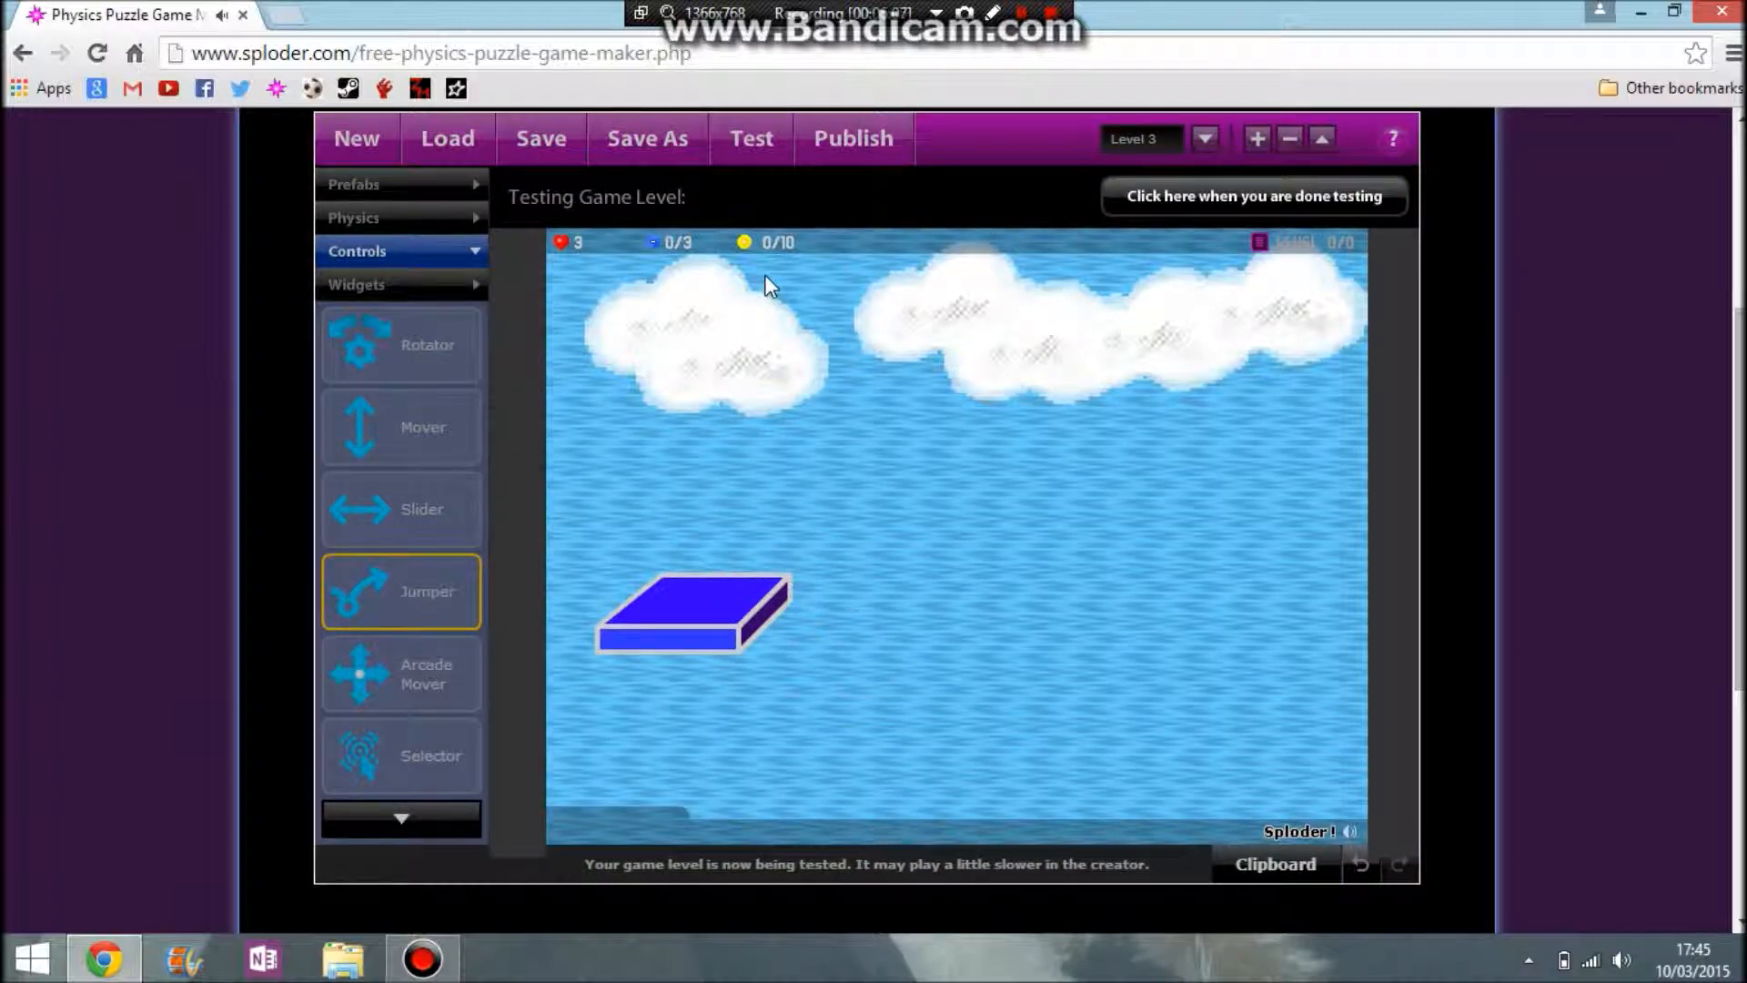
{"action": "left_click", "coordinate": [1263, 195]}
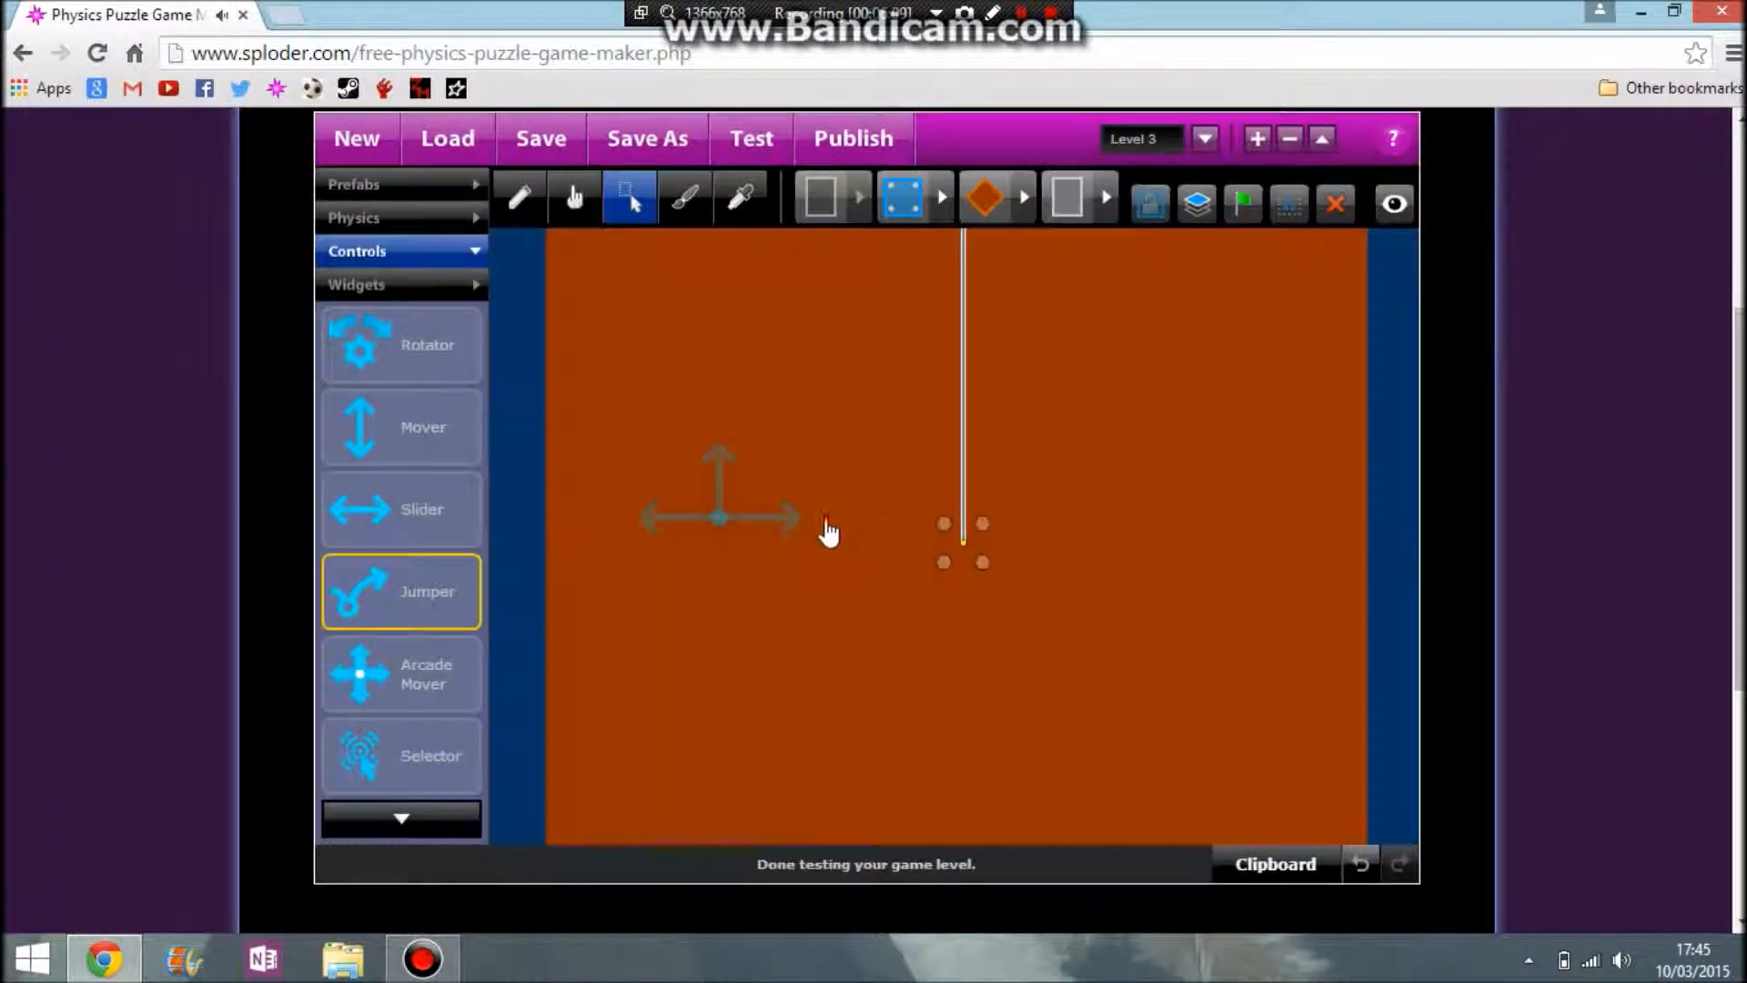
Raise the platform's top face to expose the bar, and place two copies of the whole platform across the playfield.
{"action": "left_click", "coordinate": [694, 218]}
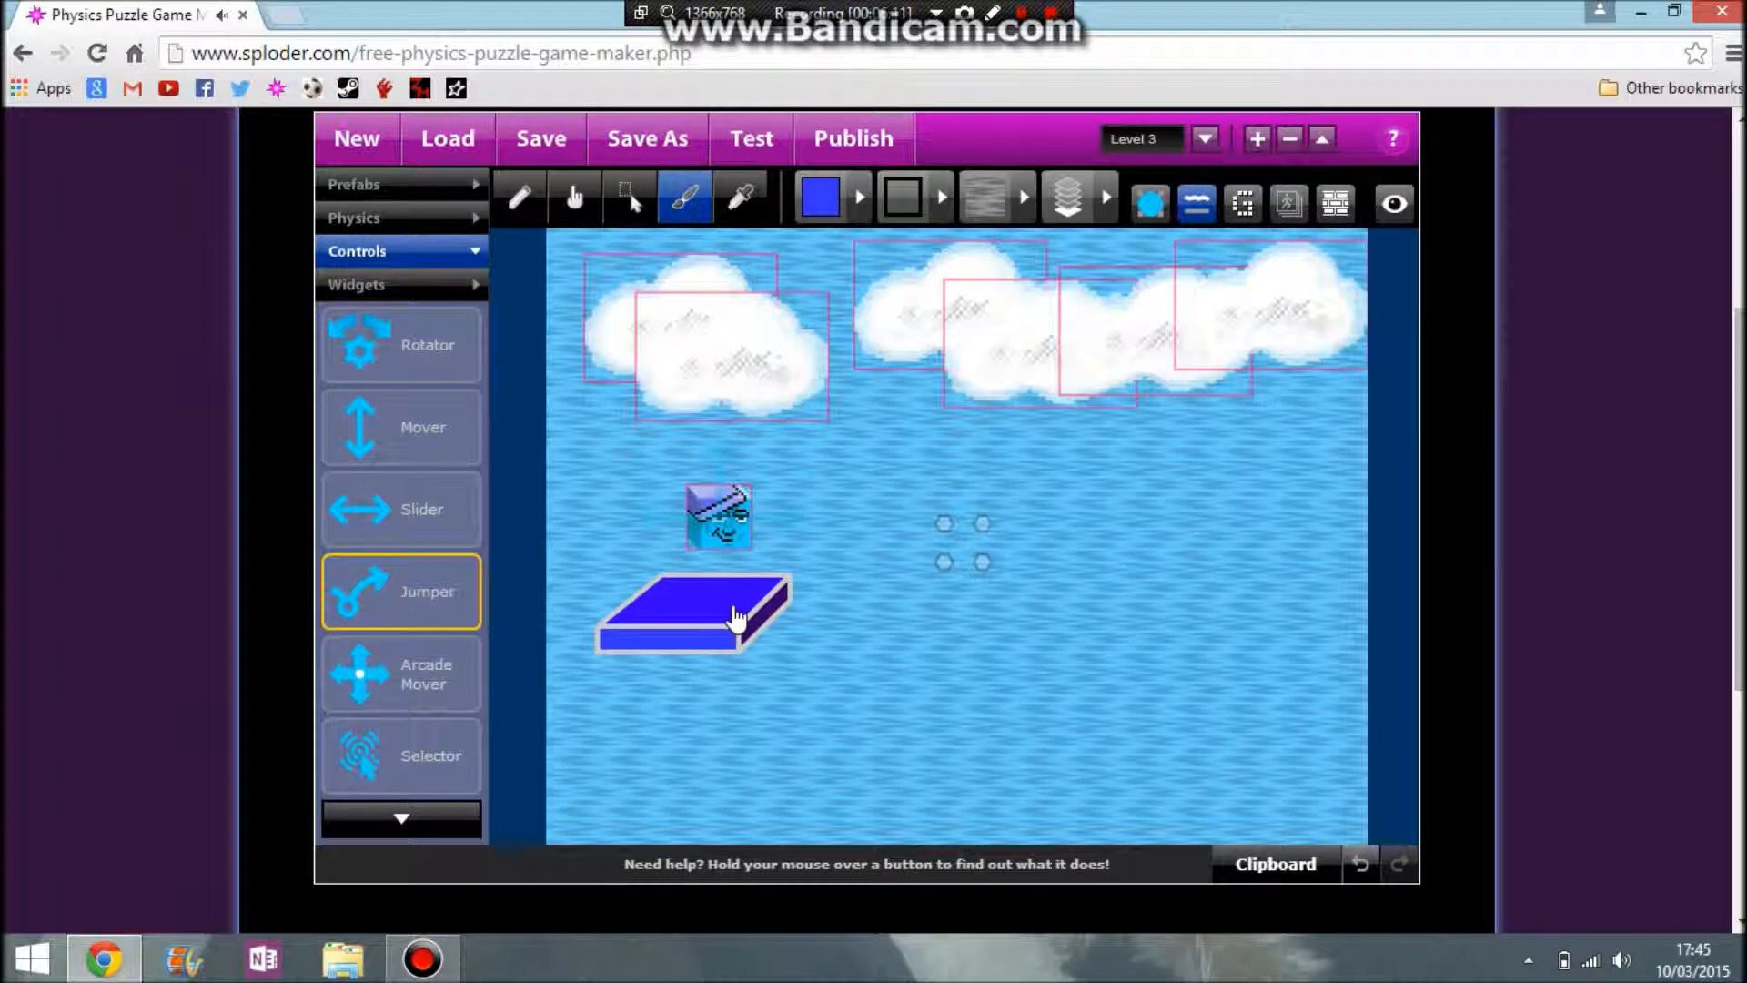
{"action": "left_click_drag", "start_coordinate": [725, 602], "coordinate": [725, 575]}
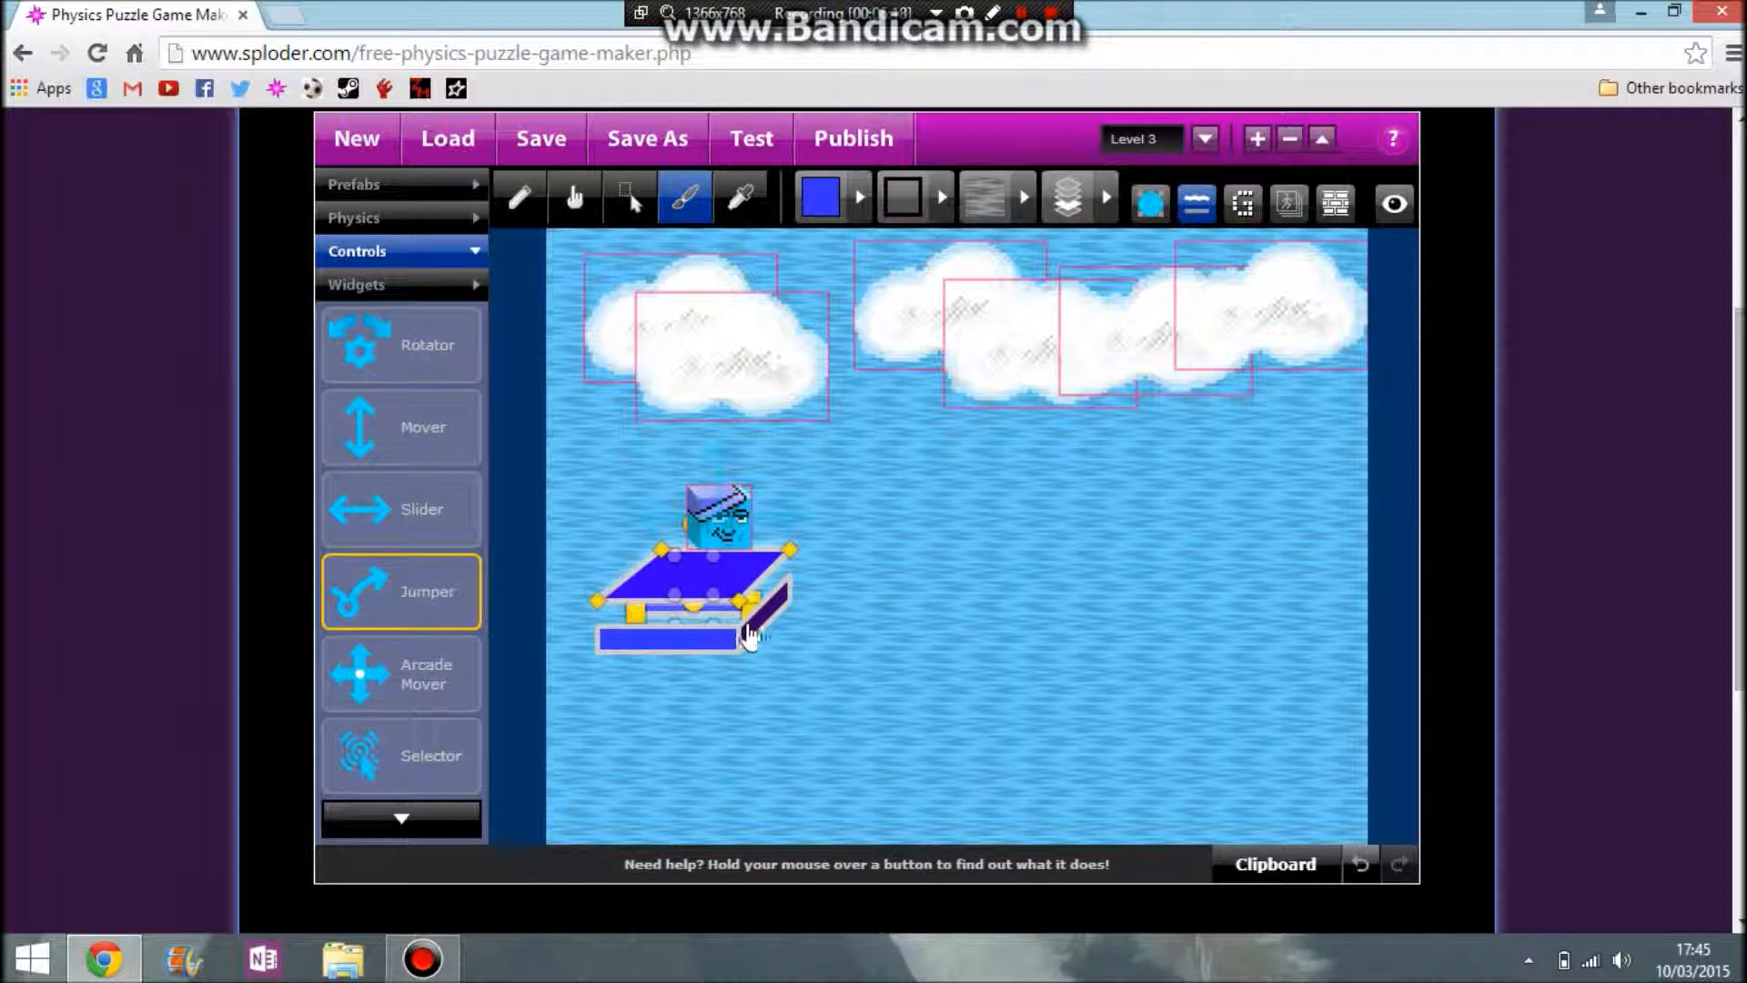
{"action": "left_click_drag", "start_coordinate": [741, 616], "coordinate": [1213, 685]}
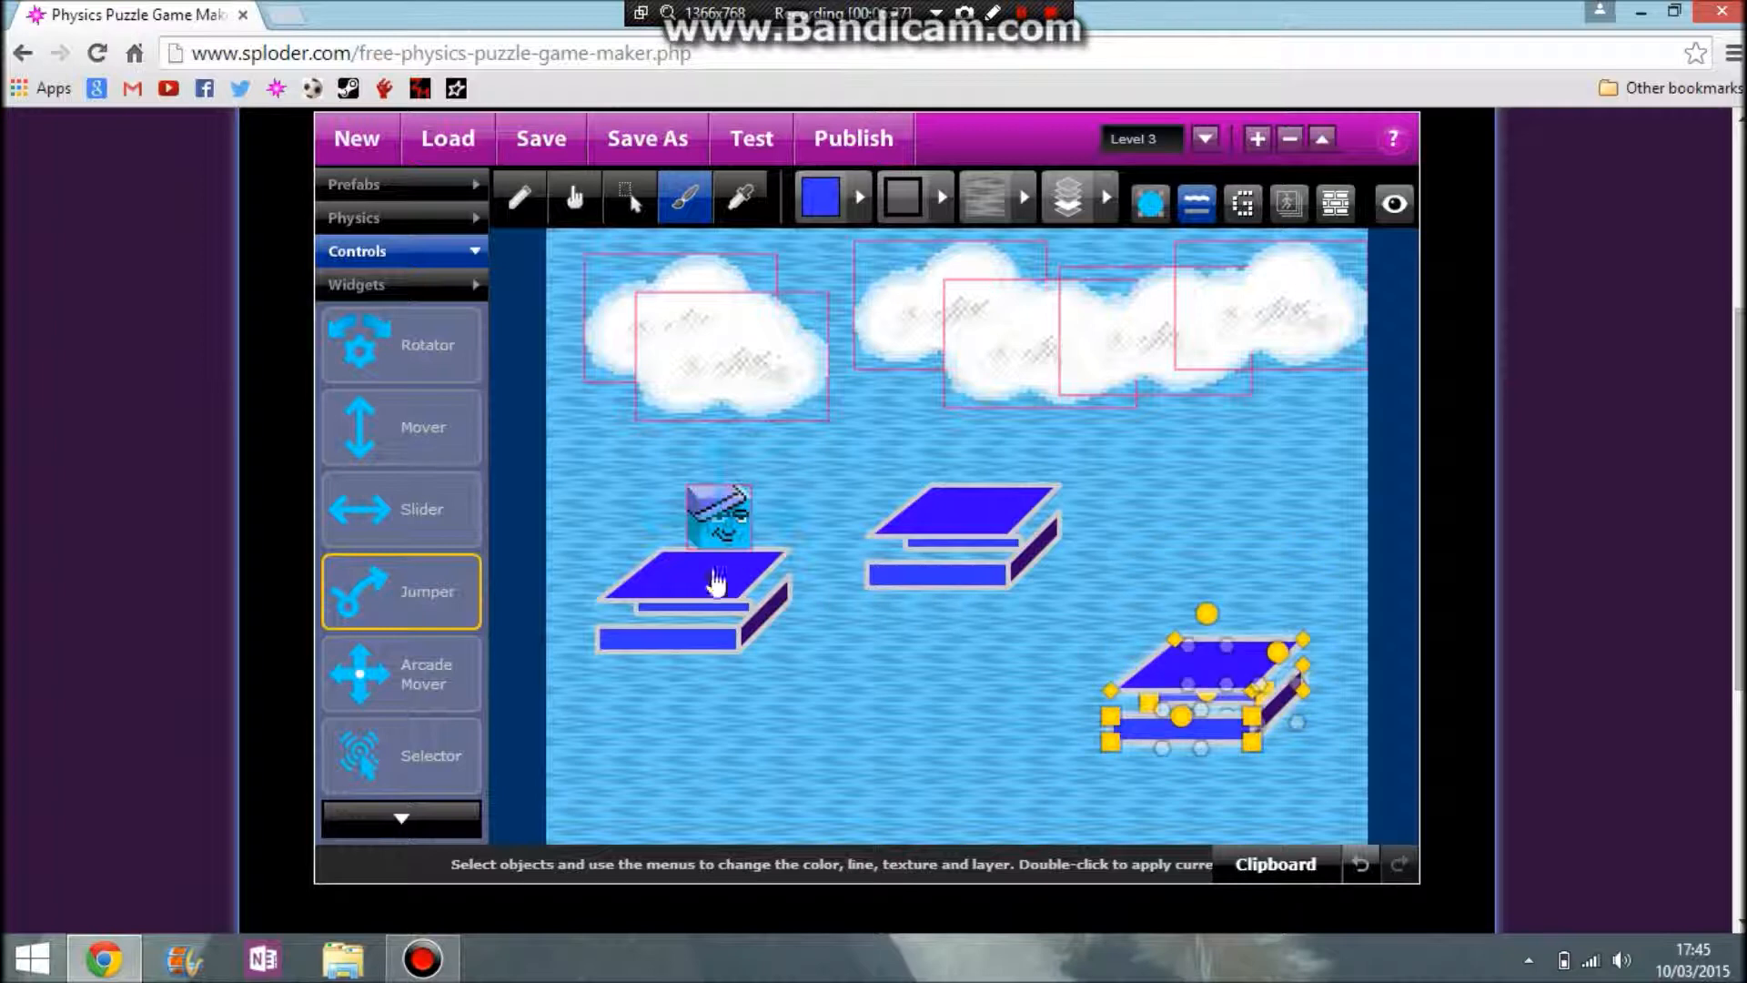
Realign the top faces of all three platforms with their blocks, and send the middle platform's bar backward one level.
{"action": "left_click", "coordinate": [748, 582]}
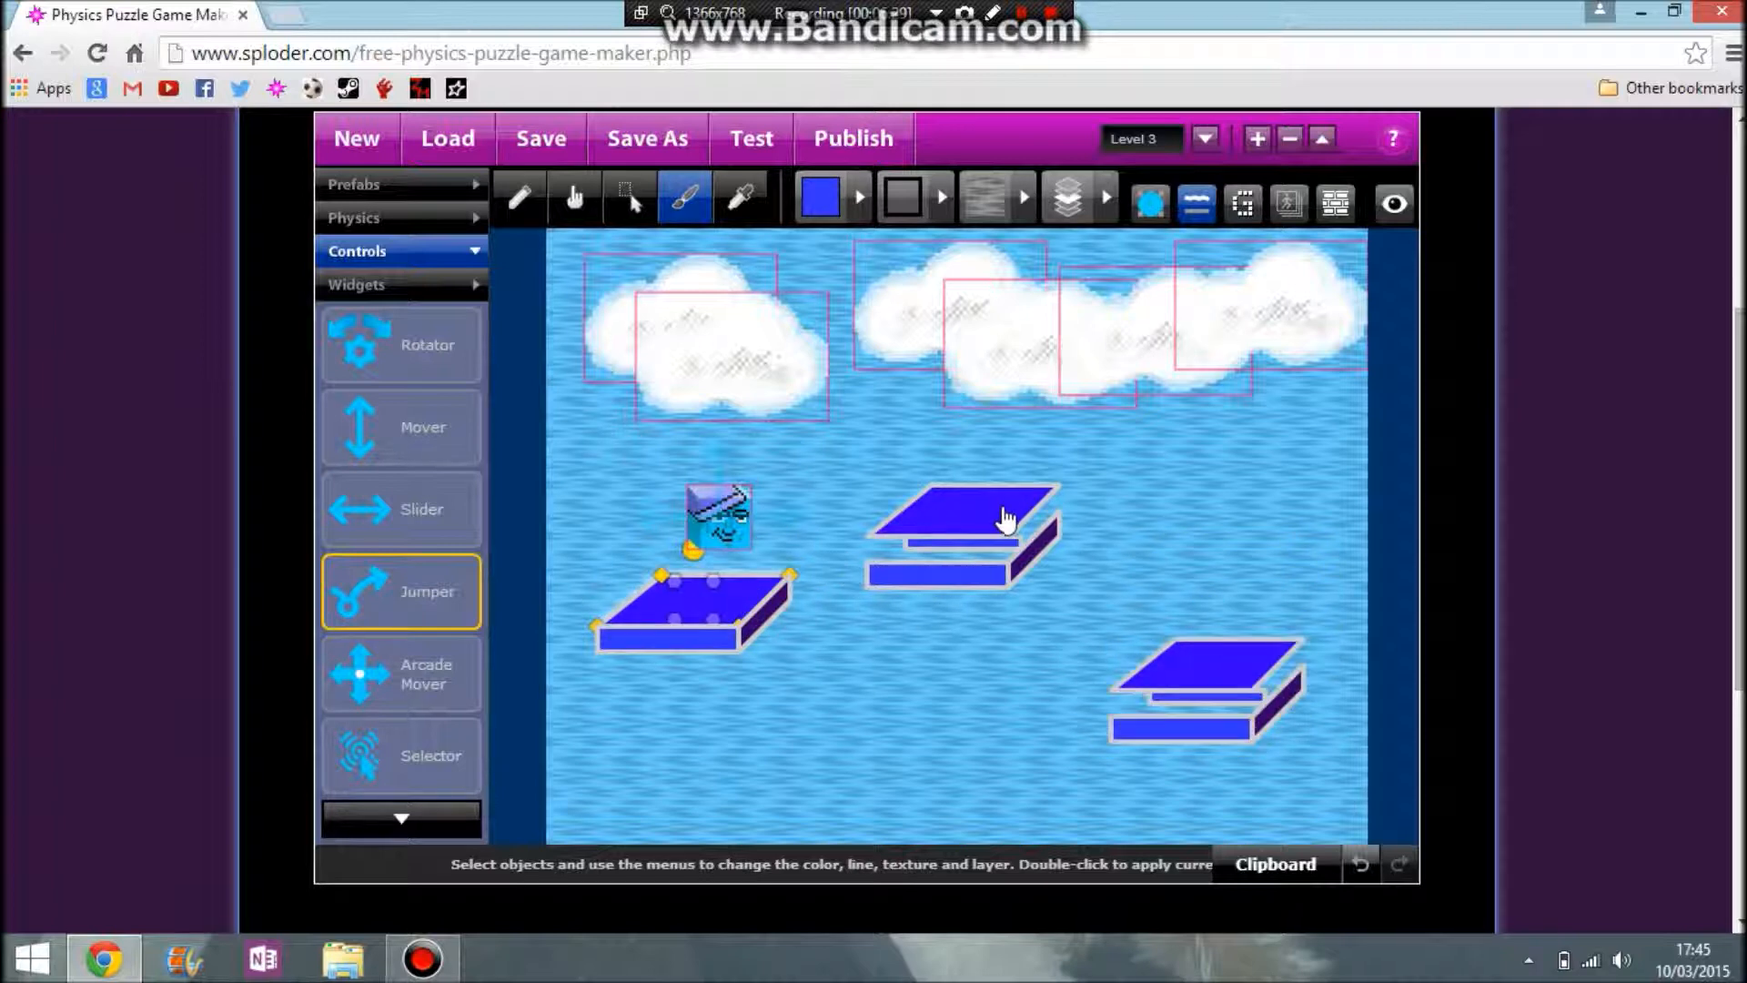
{"action": "left_click_drag", "start_coordinate": [1006, 520], "coordinate": [1007, 543]}
{"action": "left_click_drag", "start_coordinate": [1225, 694], "coordinate": [1226, 720]}
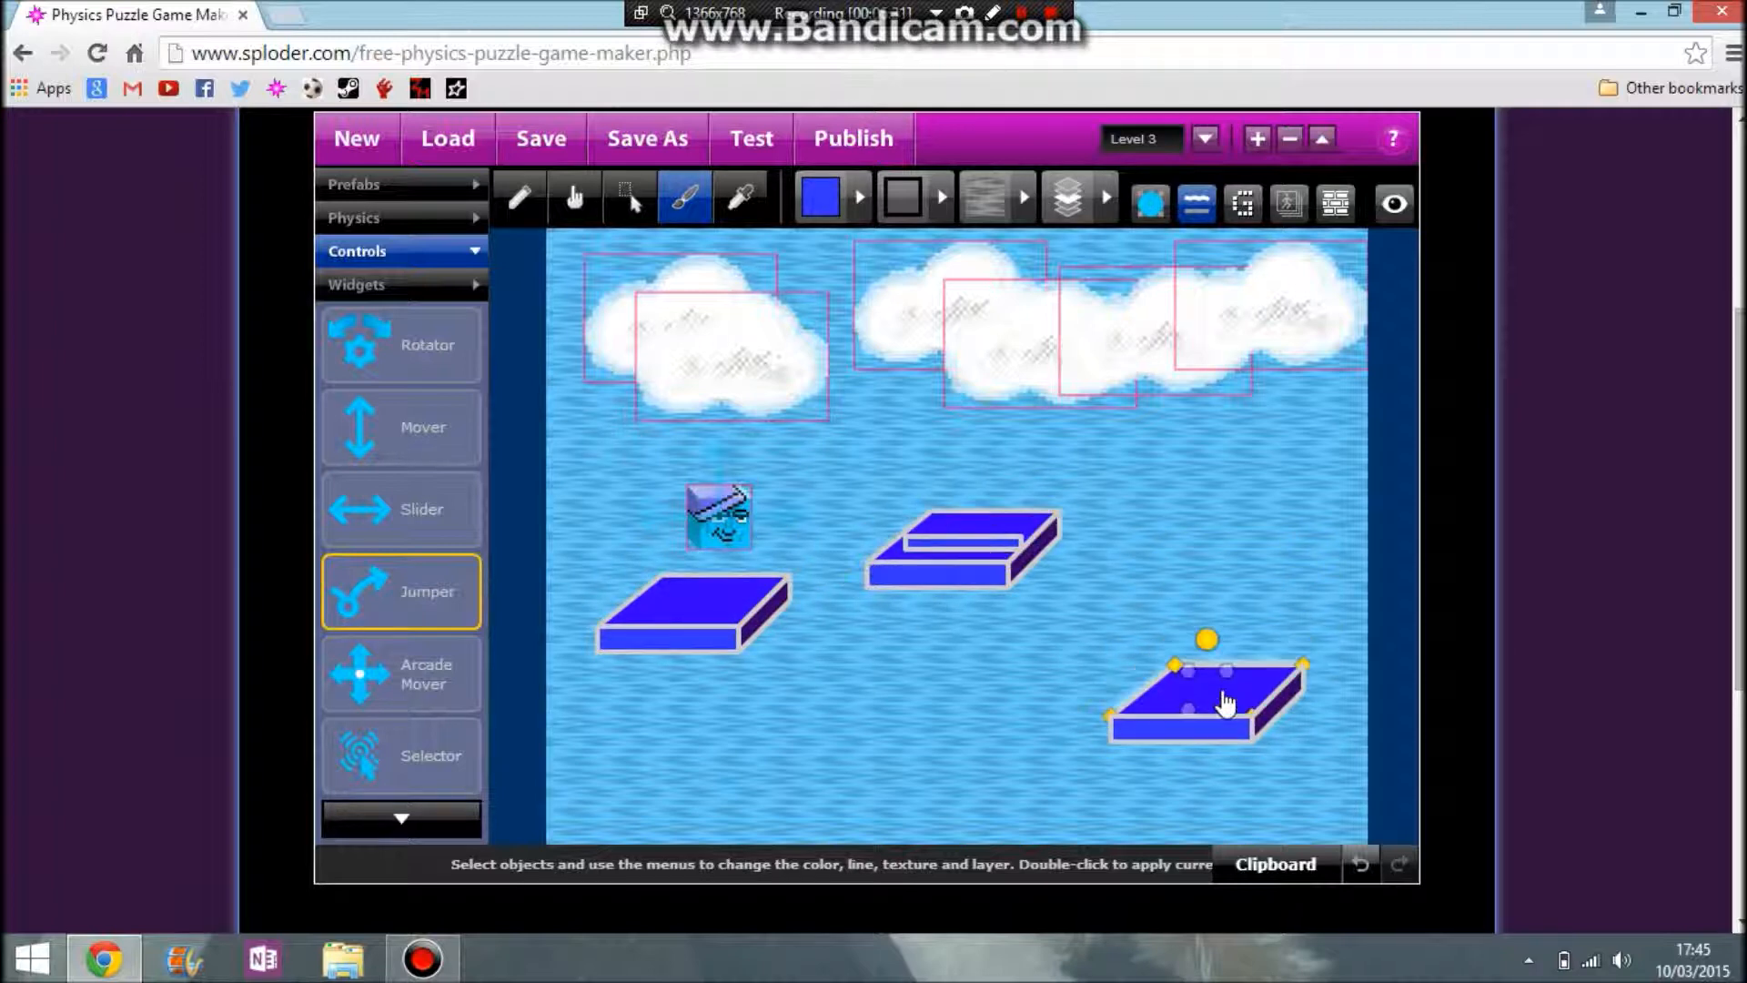
{"action": "left_click", "coordinate": [1009, 517]}
{"action": "left_click", "coordinate": [1069, 199]}
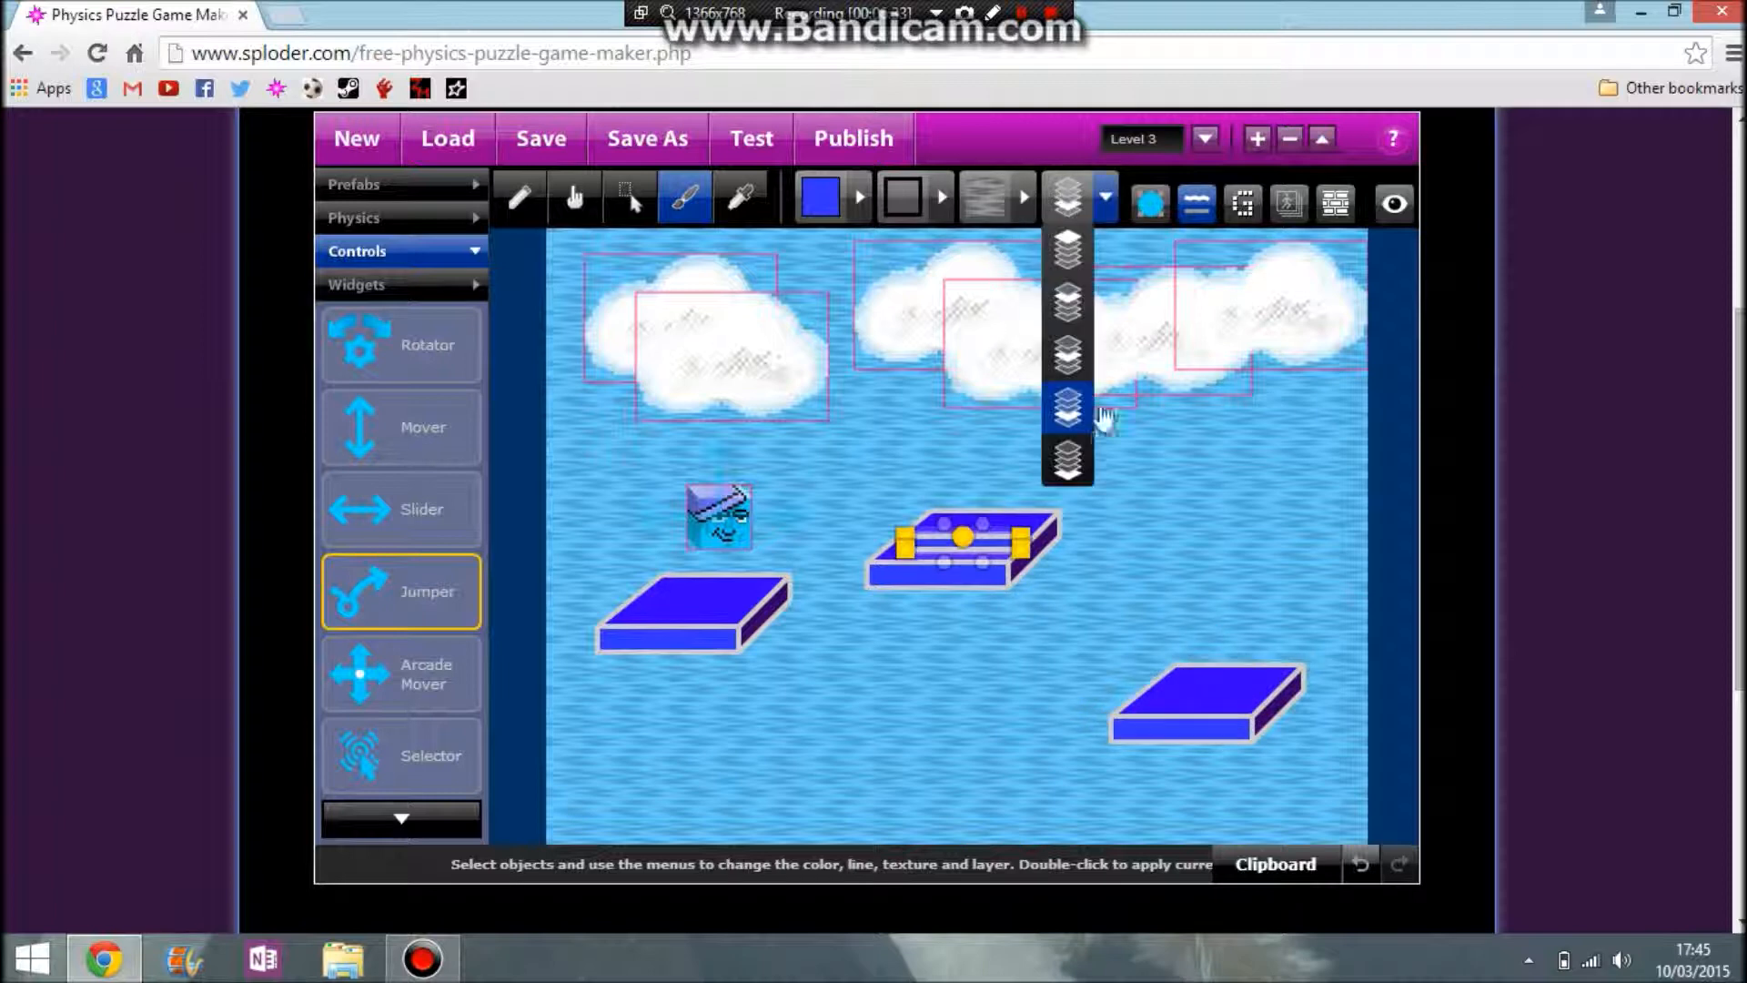
{"action": "left_click", "coordinate": [1070, 420]}
Place the character on the leftmost platform, and test the level by jumping between the platforms.
{"action": "left_click_drag", "start_coordinate": [761, 528], "coordinate": [1014, 546]}
{"action": "left_click_drag", "start_coordinate": [1142, 619], "coordinate": [702, 581]}
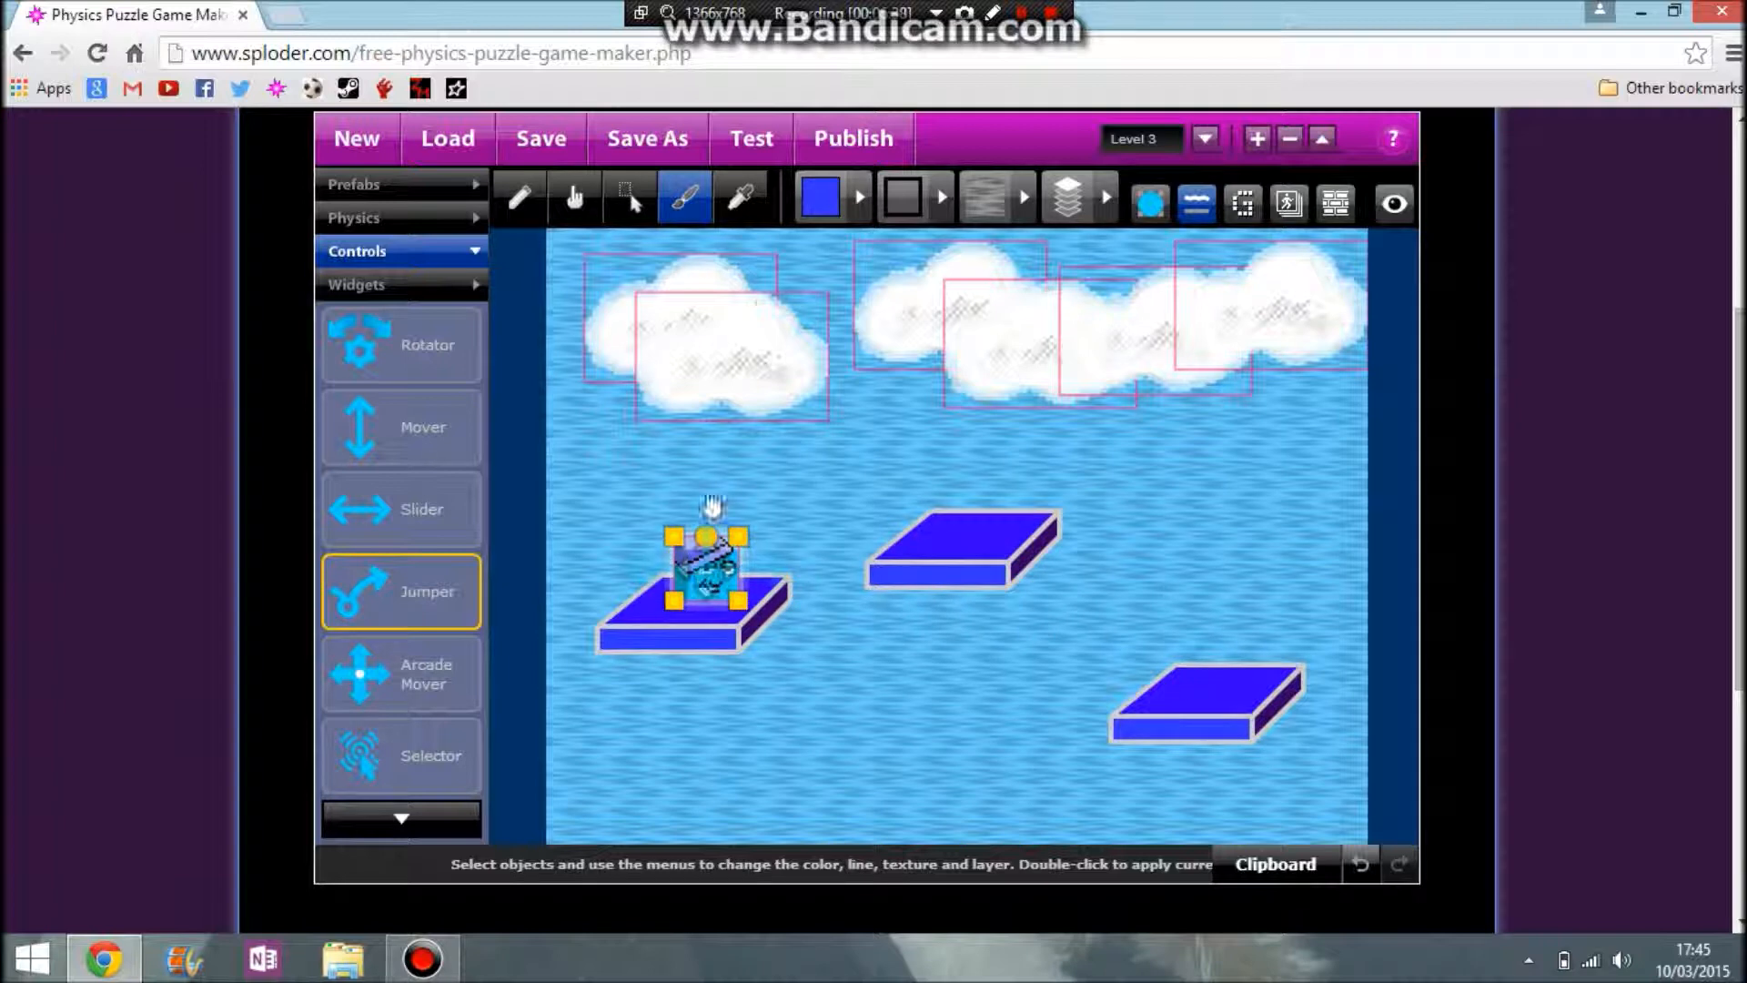
{"action": "left_click", "coordinate": [769, 138]}
{"action": "key", "text": "Up"}
{"action": "key", "text": "Right"}
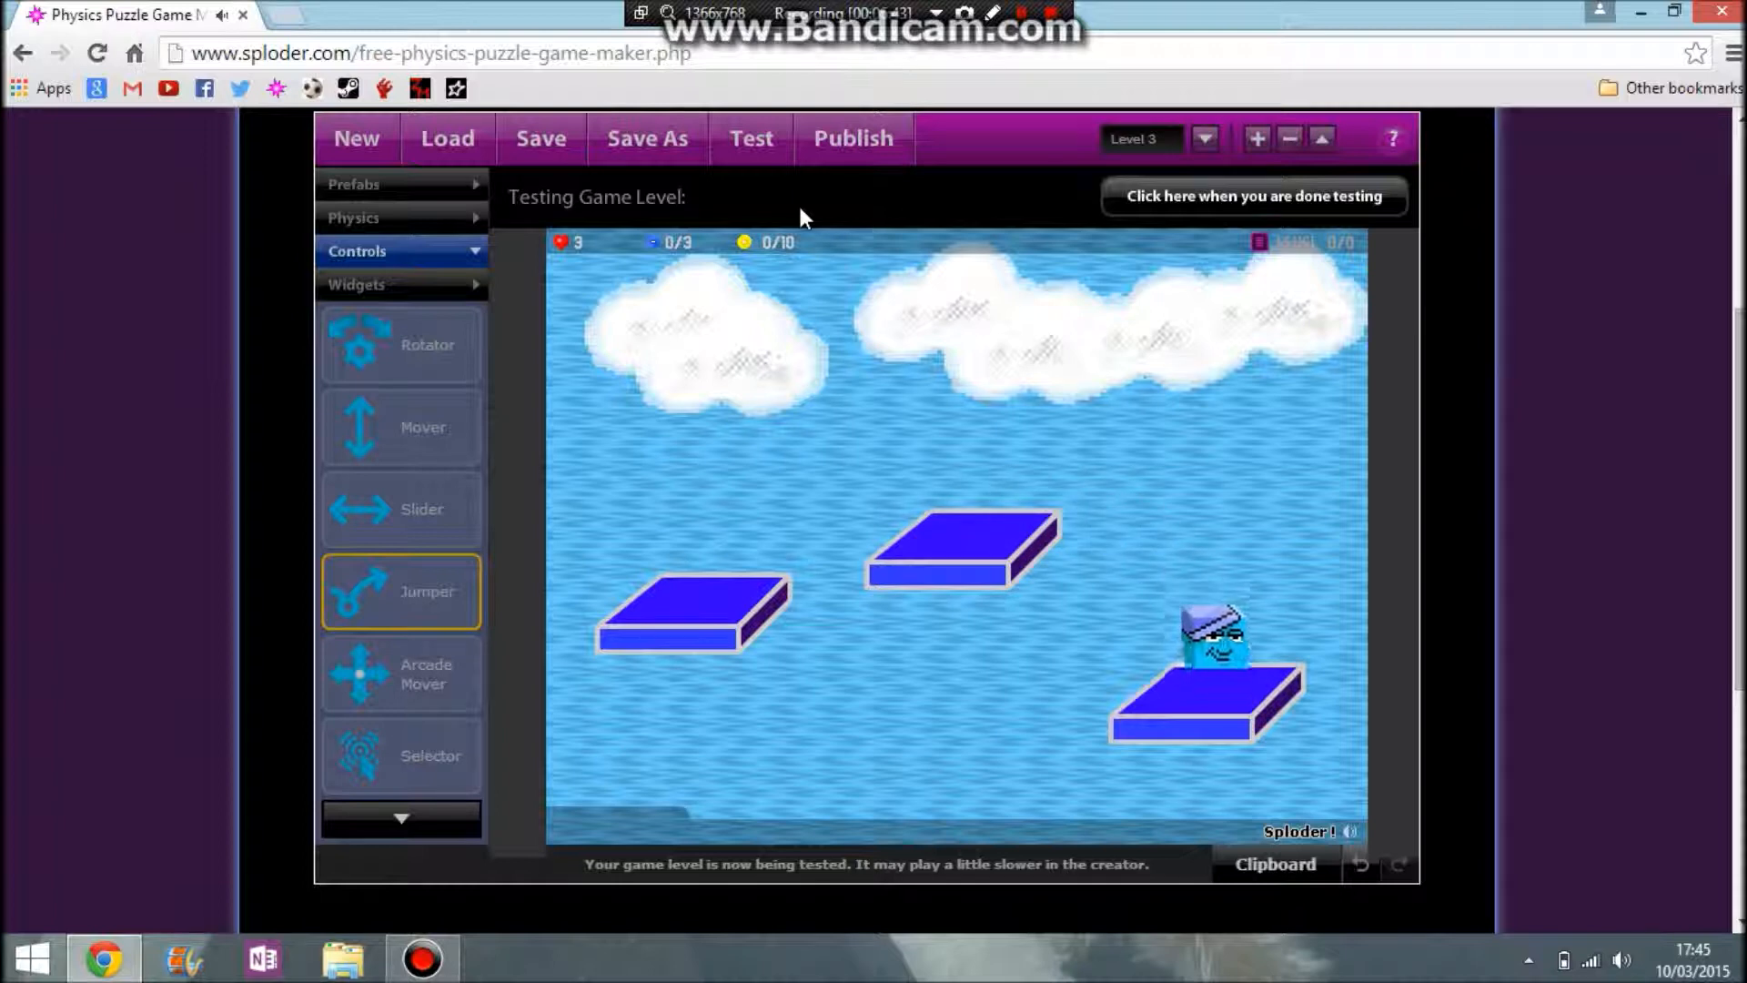
{"action": "key", "text": "Up"}
{"action": "key", "text": "Left"}
{"action": "key", "text": "Up"}
{"action": "key", "text": "Left"}
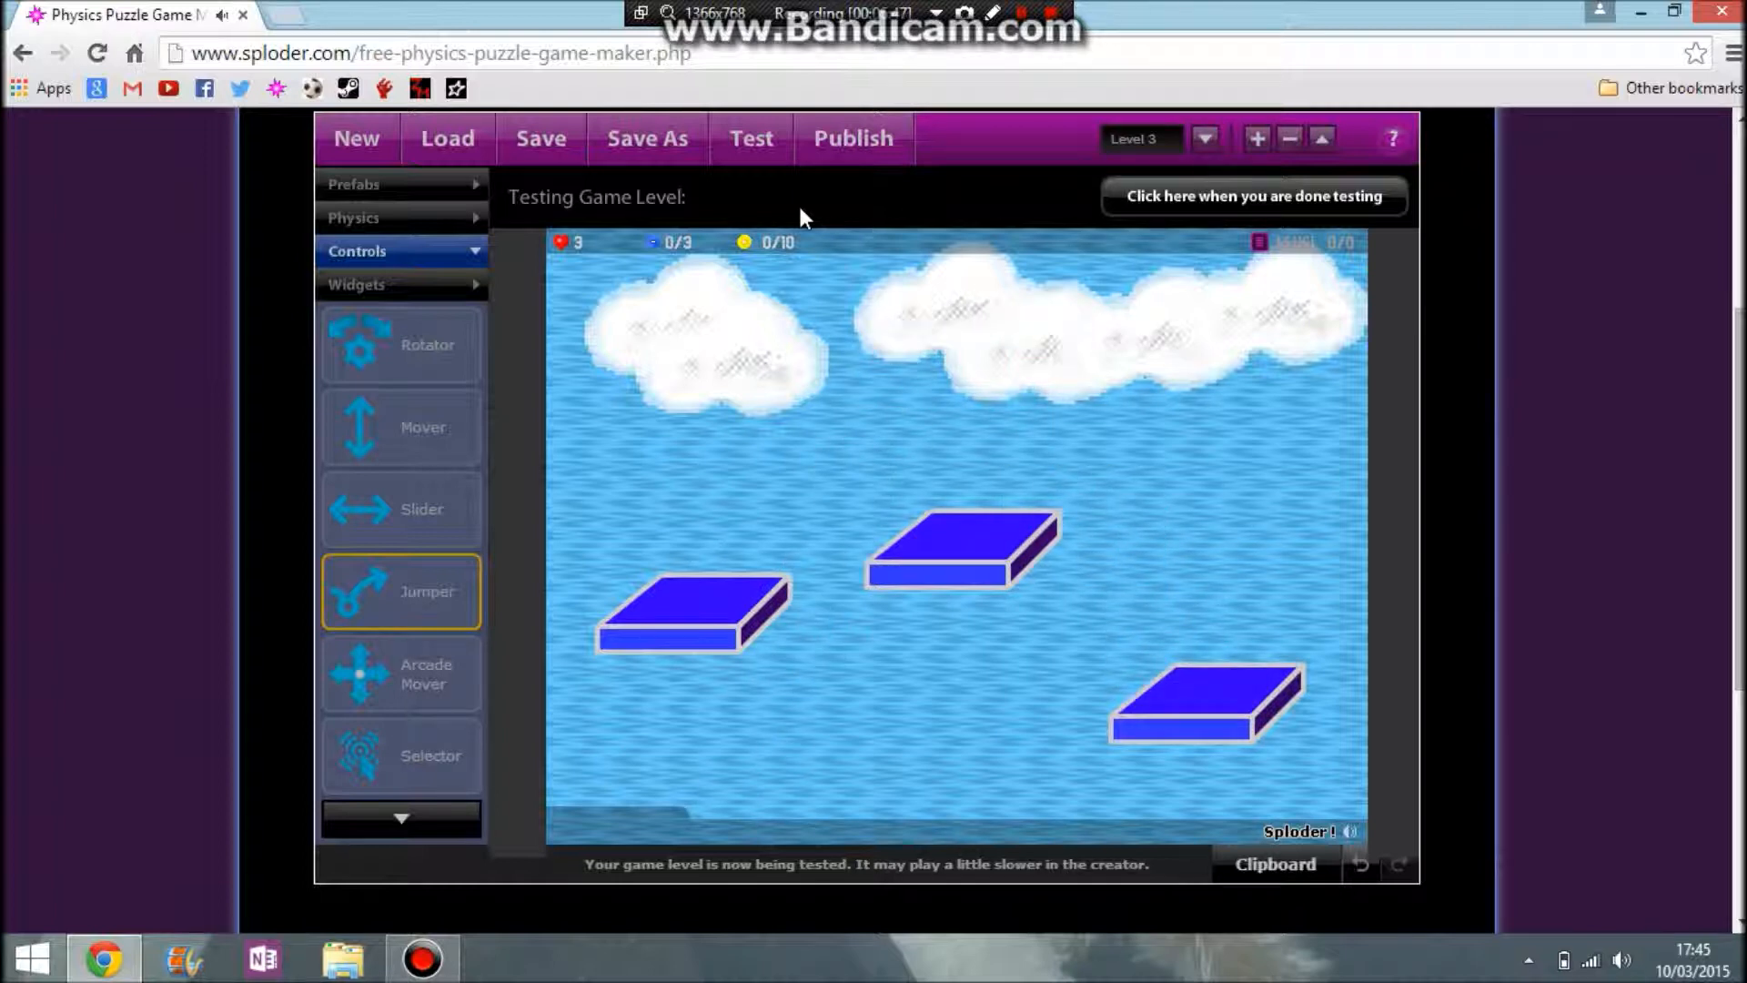
{"action": "left_click", "coordinate": [1151, 197]}
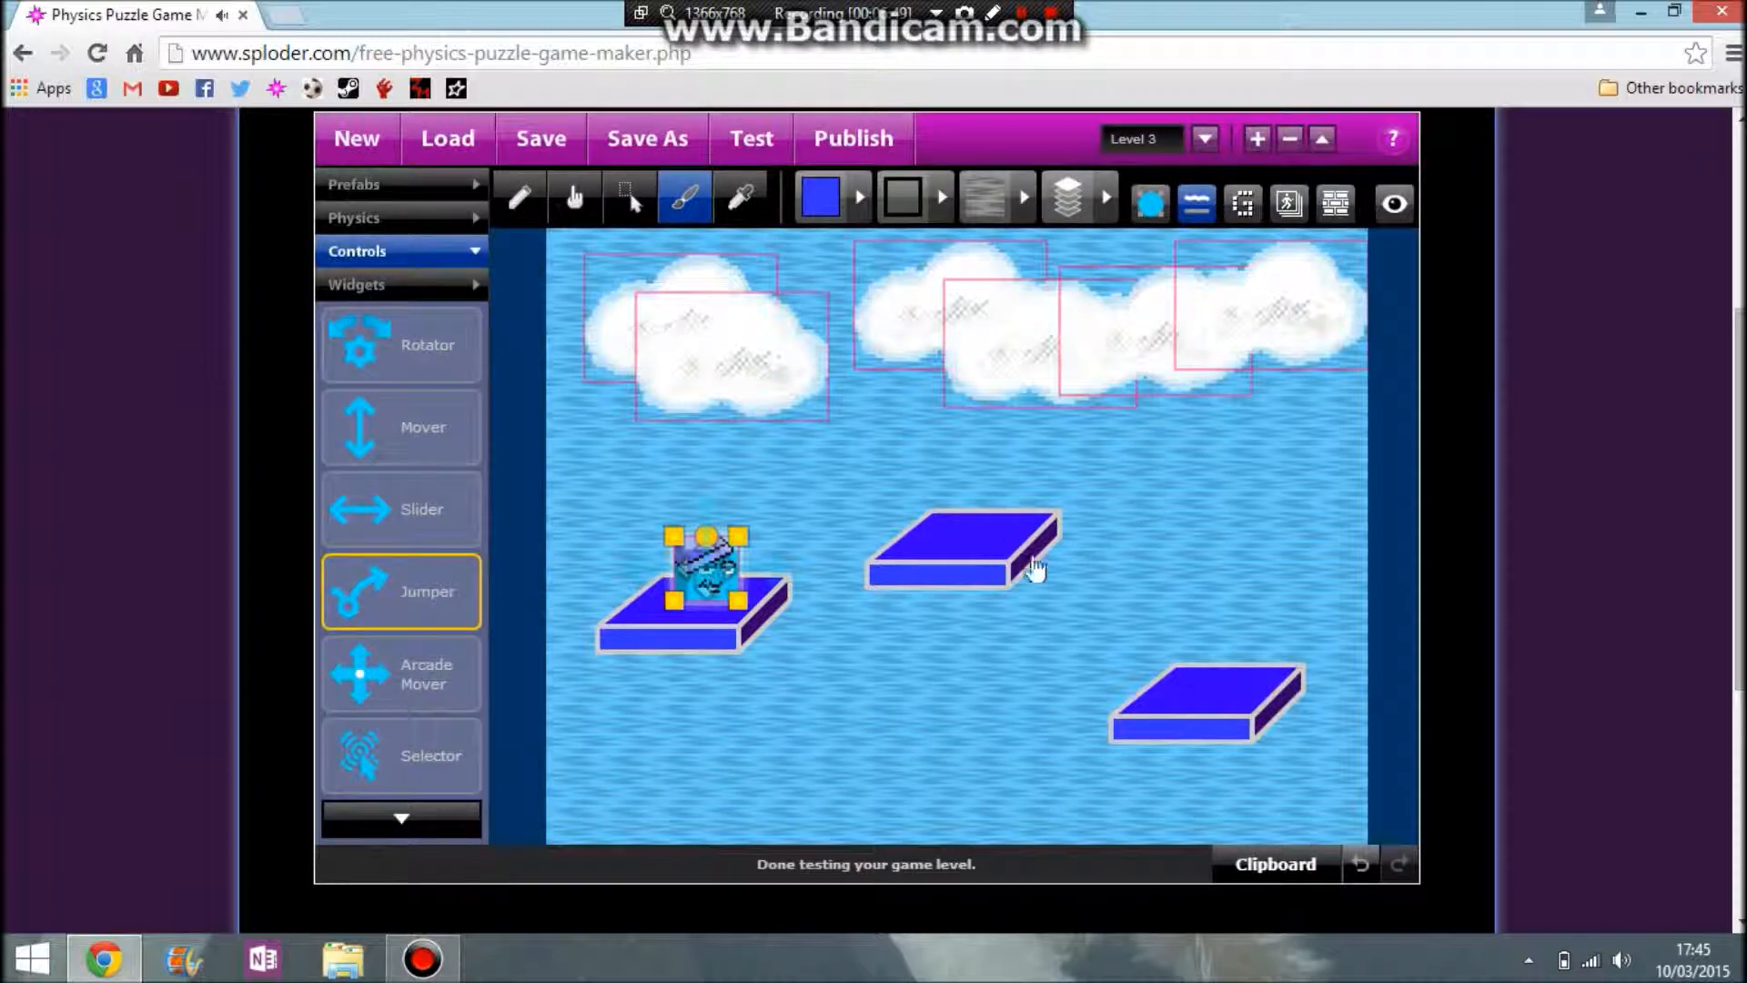
Draw a small circle on the rightmost platform and bring it to the front.
{"action": "left_click", "coordinate": [1208, 733]}
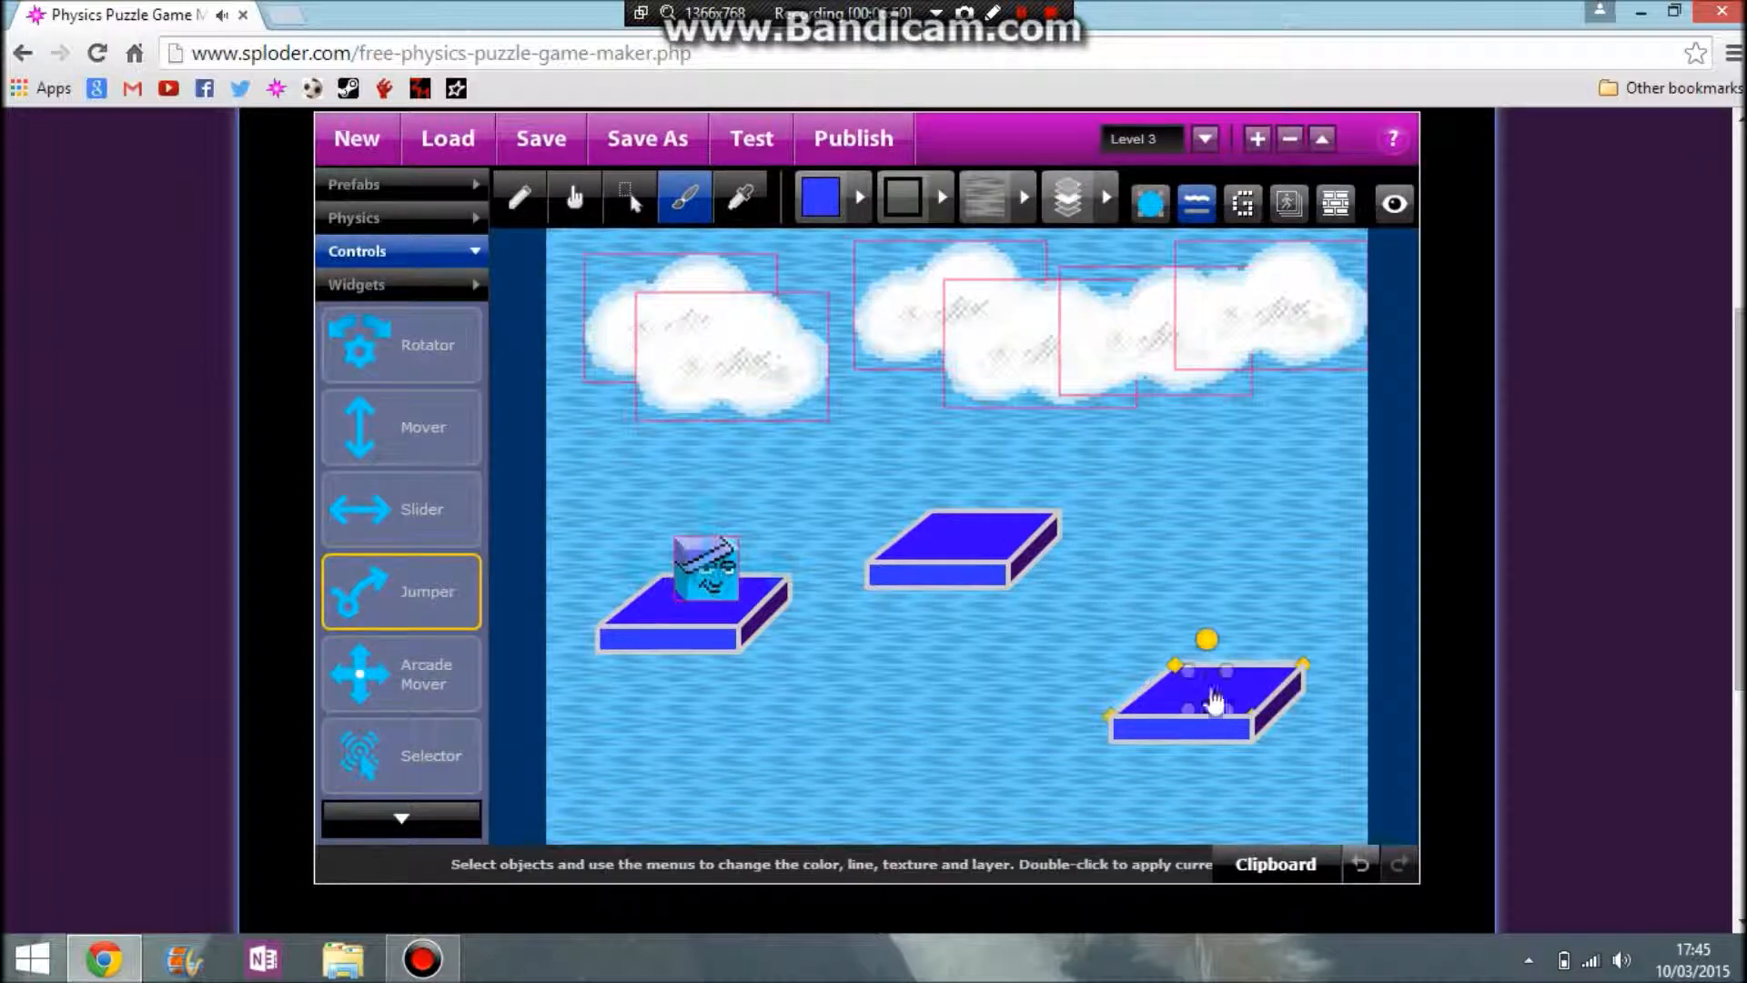
{"action": "left_click", "coordinate": [519, 197]}
{"action": "left_click", "coordinate": [860, 197]}
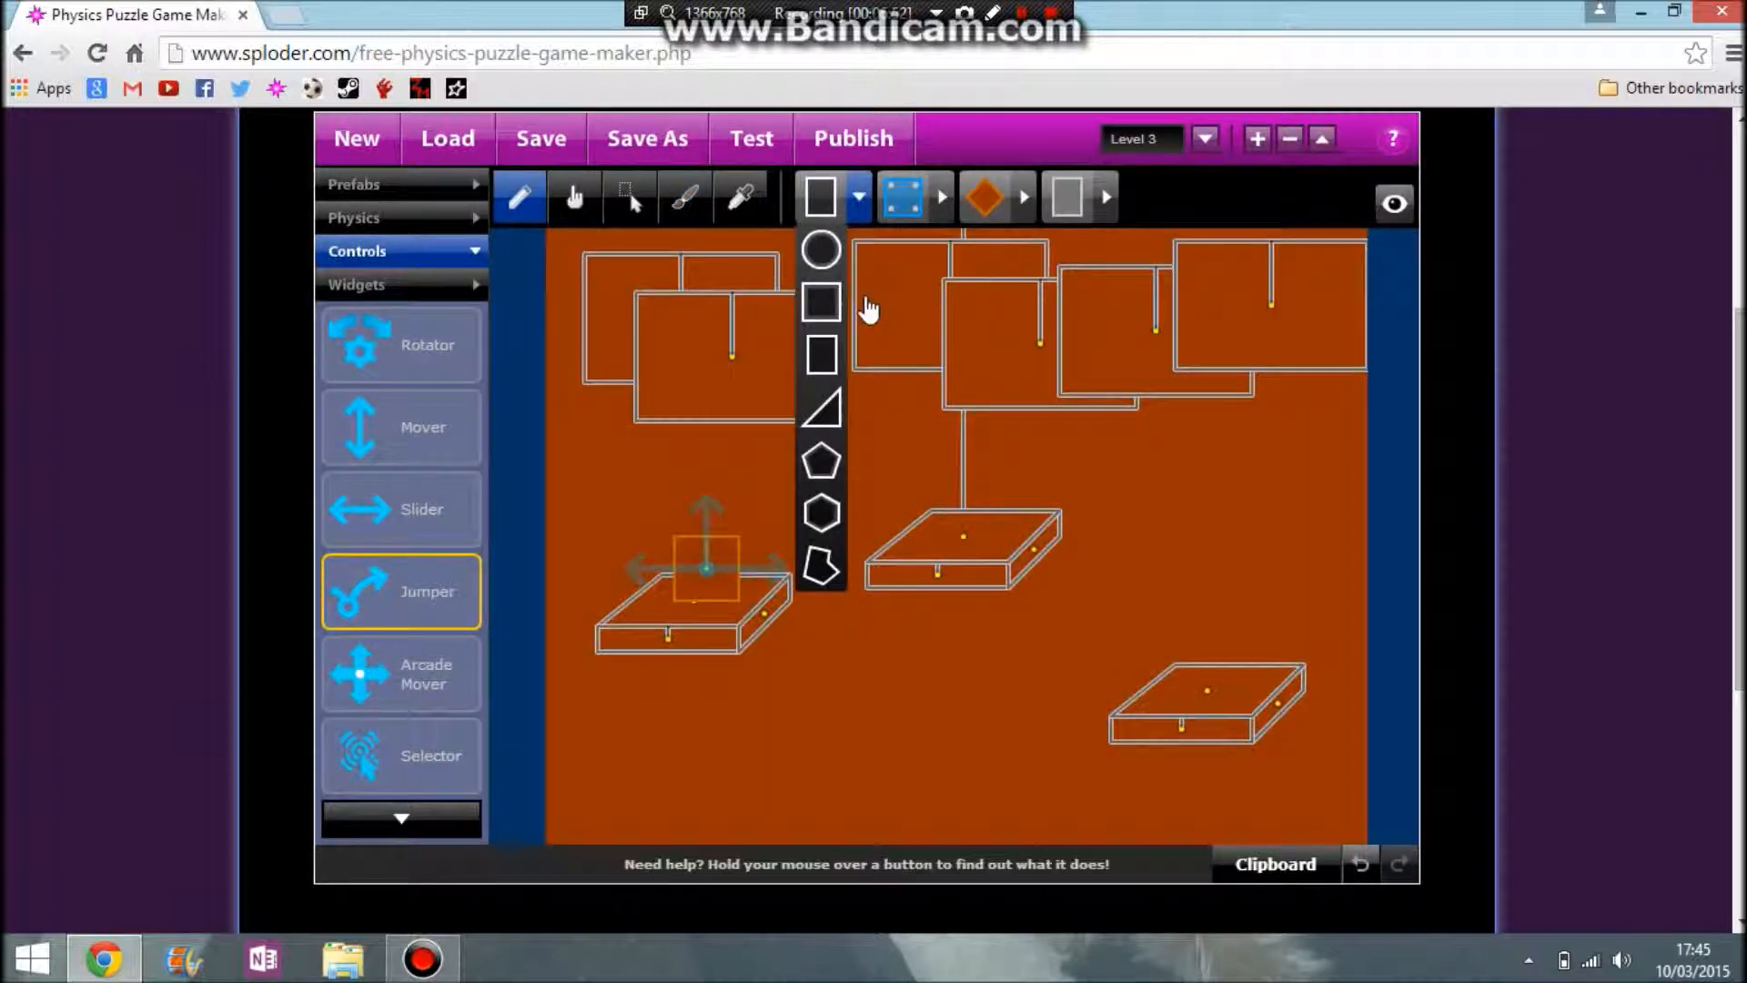
{"action": "left_click", "coordinate": [815, 260]}
{"action": "mouse_move", "coordinate": [1192, 644]}
{"action": "left_mouse_down"}
{"action": "mouse_move", "coordinate": [1197, 667]}
{"action": "mouse_move", "coordinate": [1217, 659]}
{"action": "left_mouse_up"}
{"action": "left_click", "coordinate": [685, 197]}
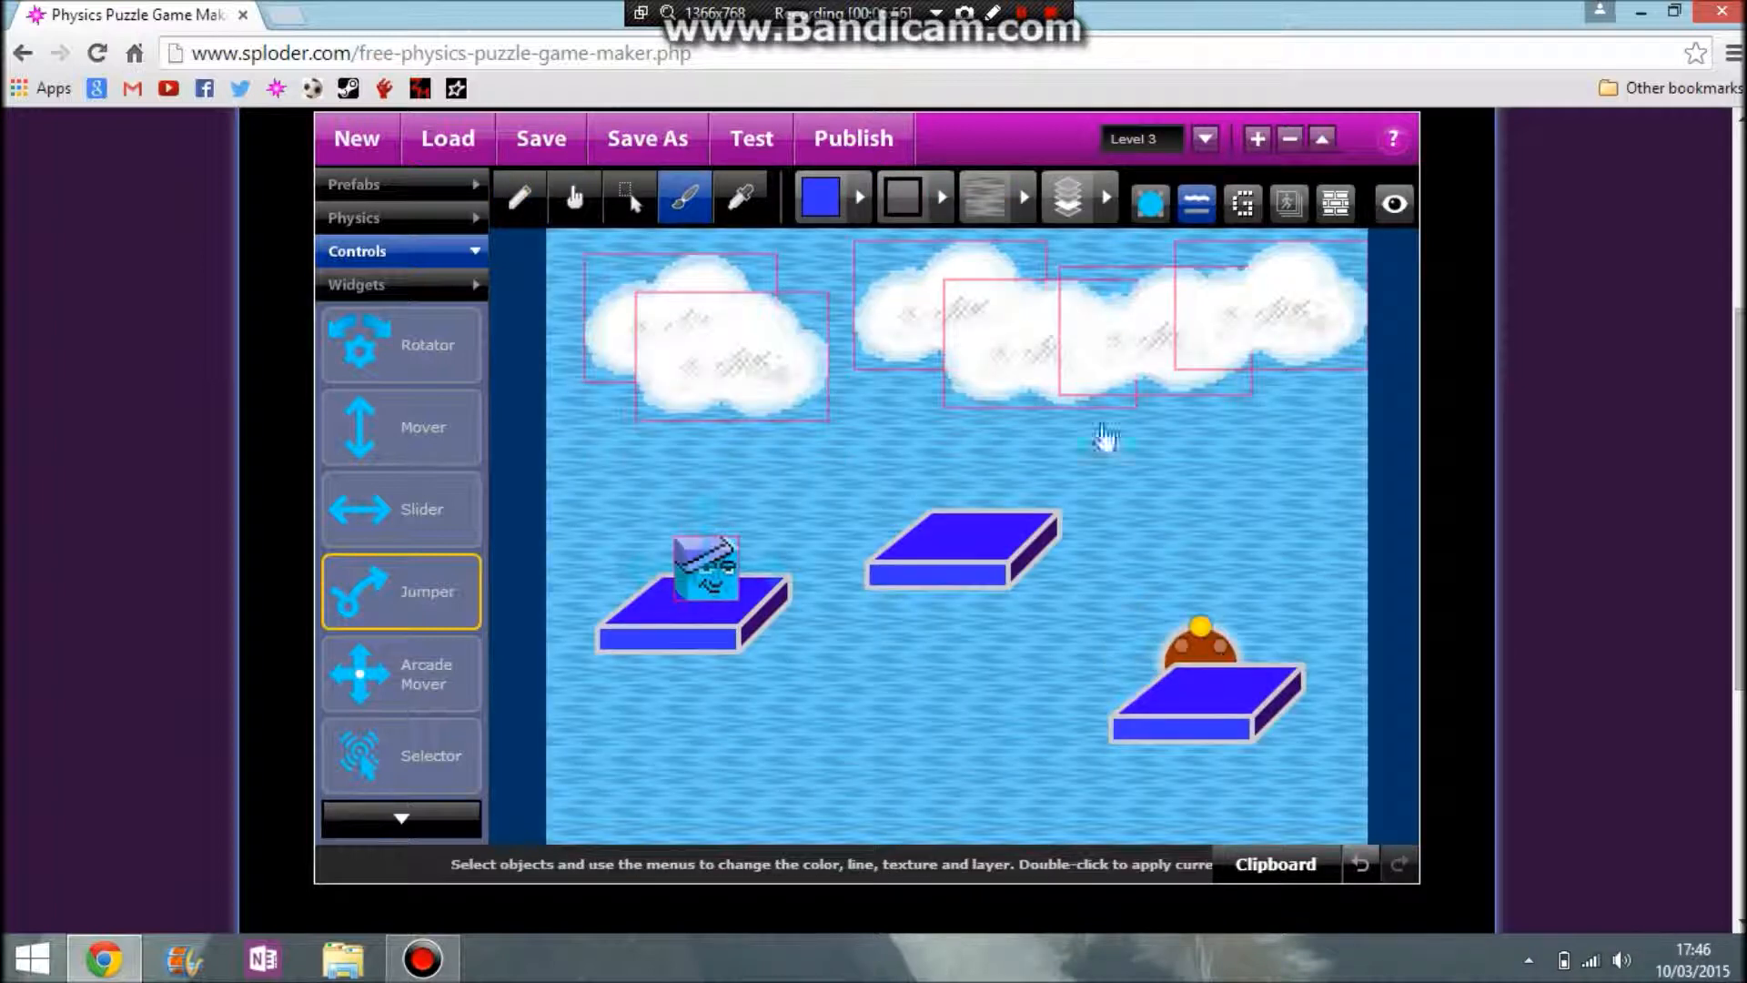
{"action": "left_click", "coordinate": [1060, 214]}
{"action": "left_click", "coordinate": [1067, 254]}
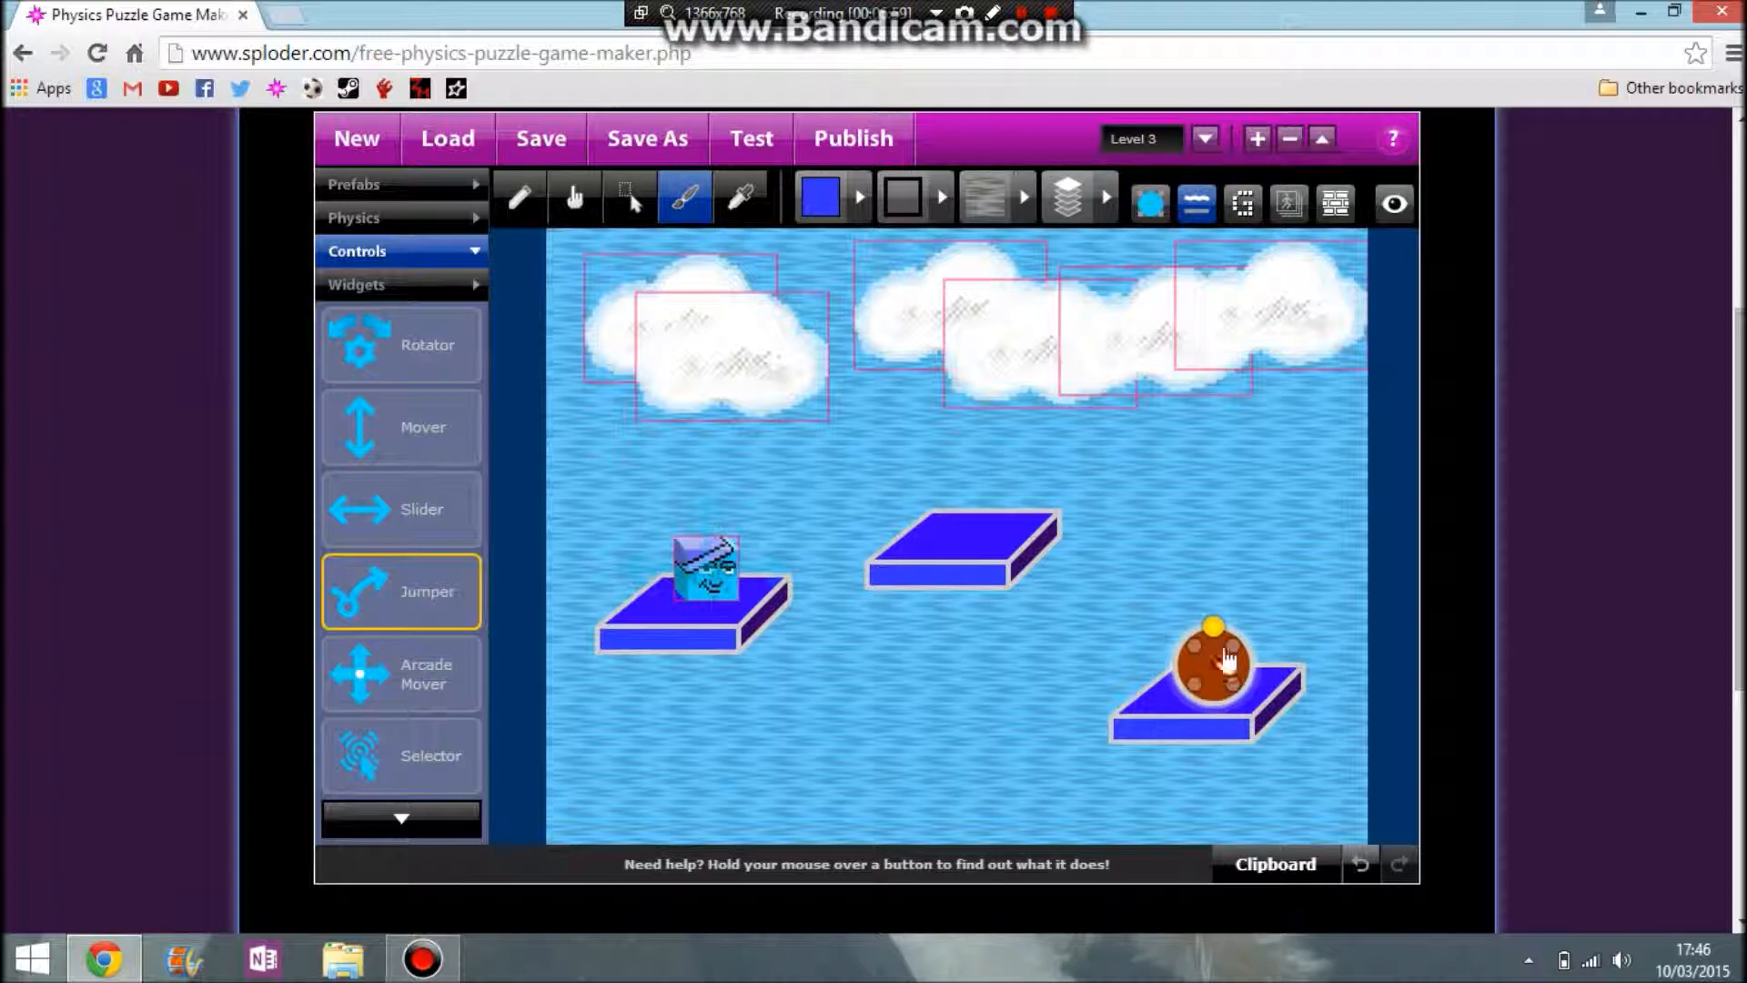
Search the graphics library for the tag "coin" and apply the animated gold coin graphic to the circle.
{"action": "left_click", "coordinate": [1245, 209]}
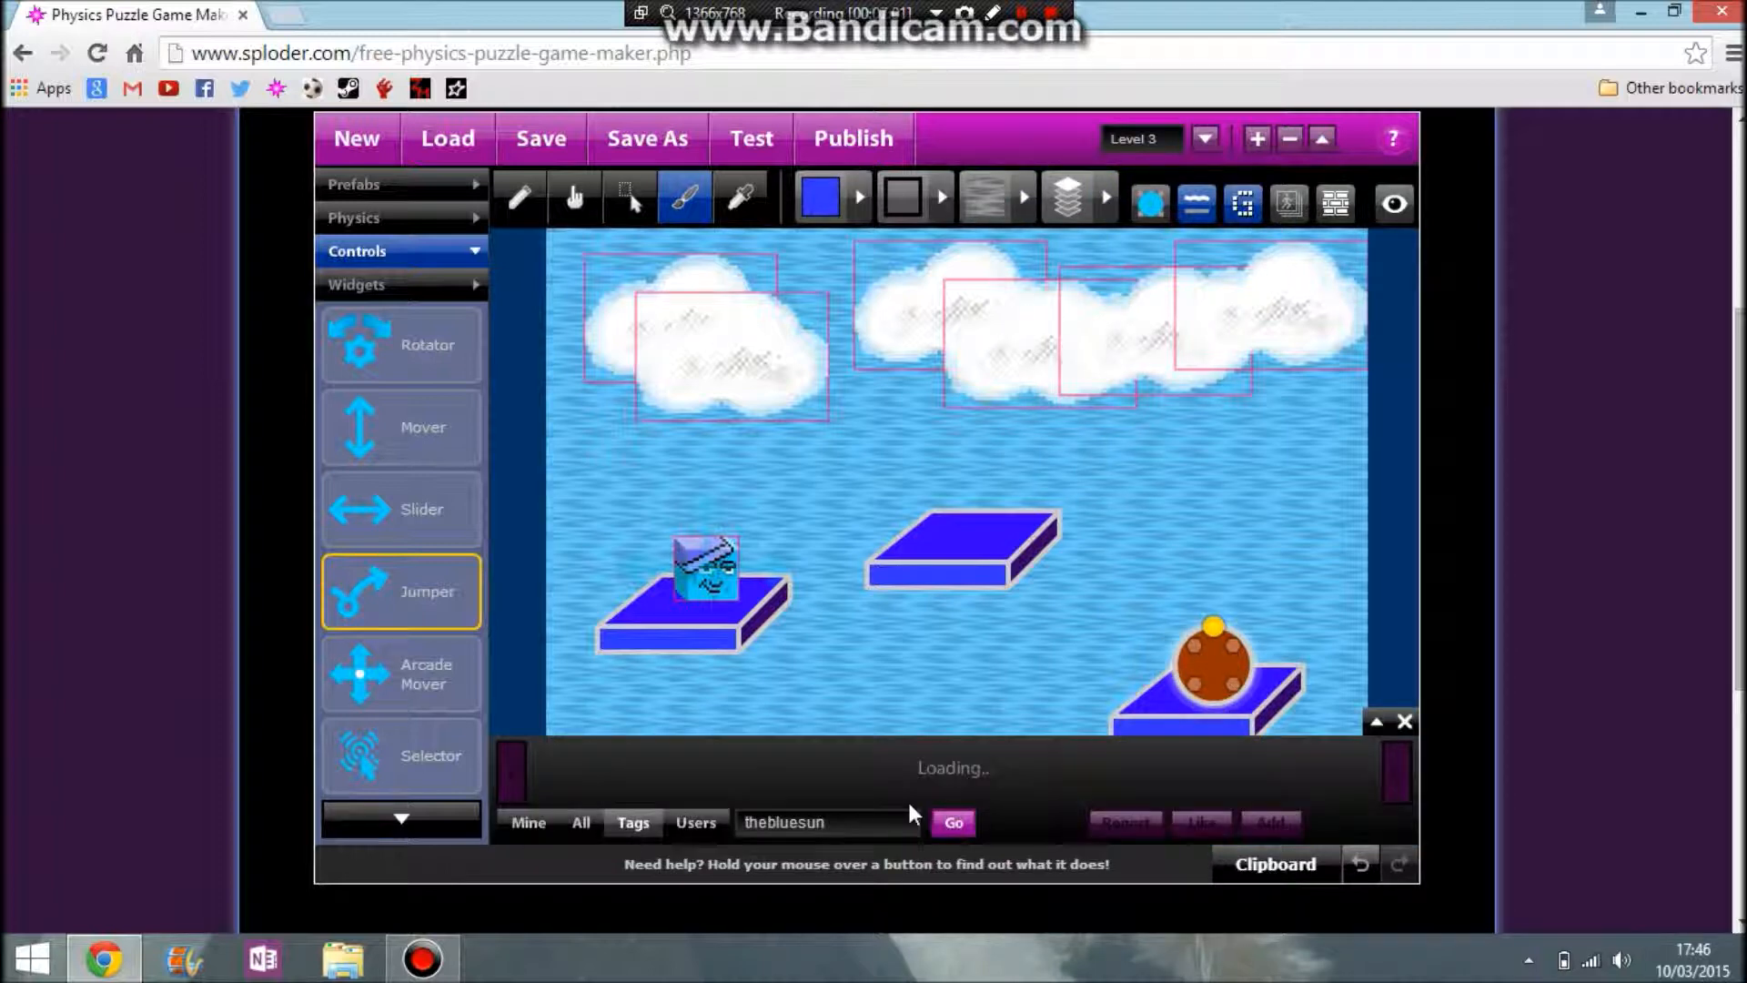
{"action": "left_click", "coordinate": [818, 813]}
{"action": "type", "text": "coin"}
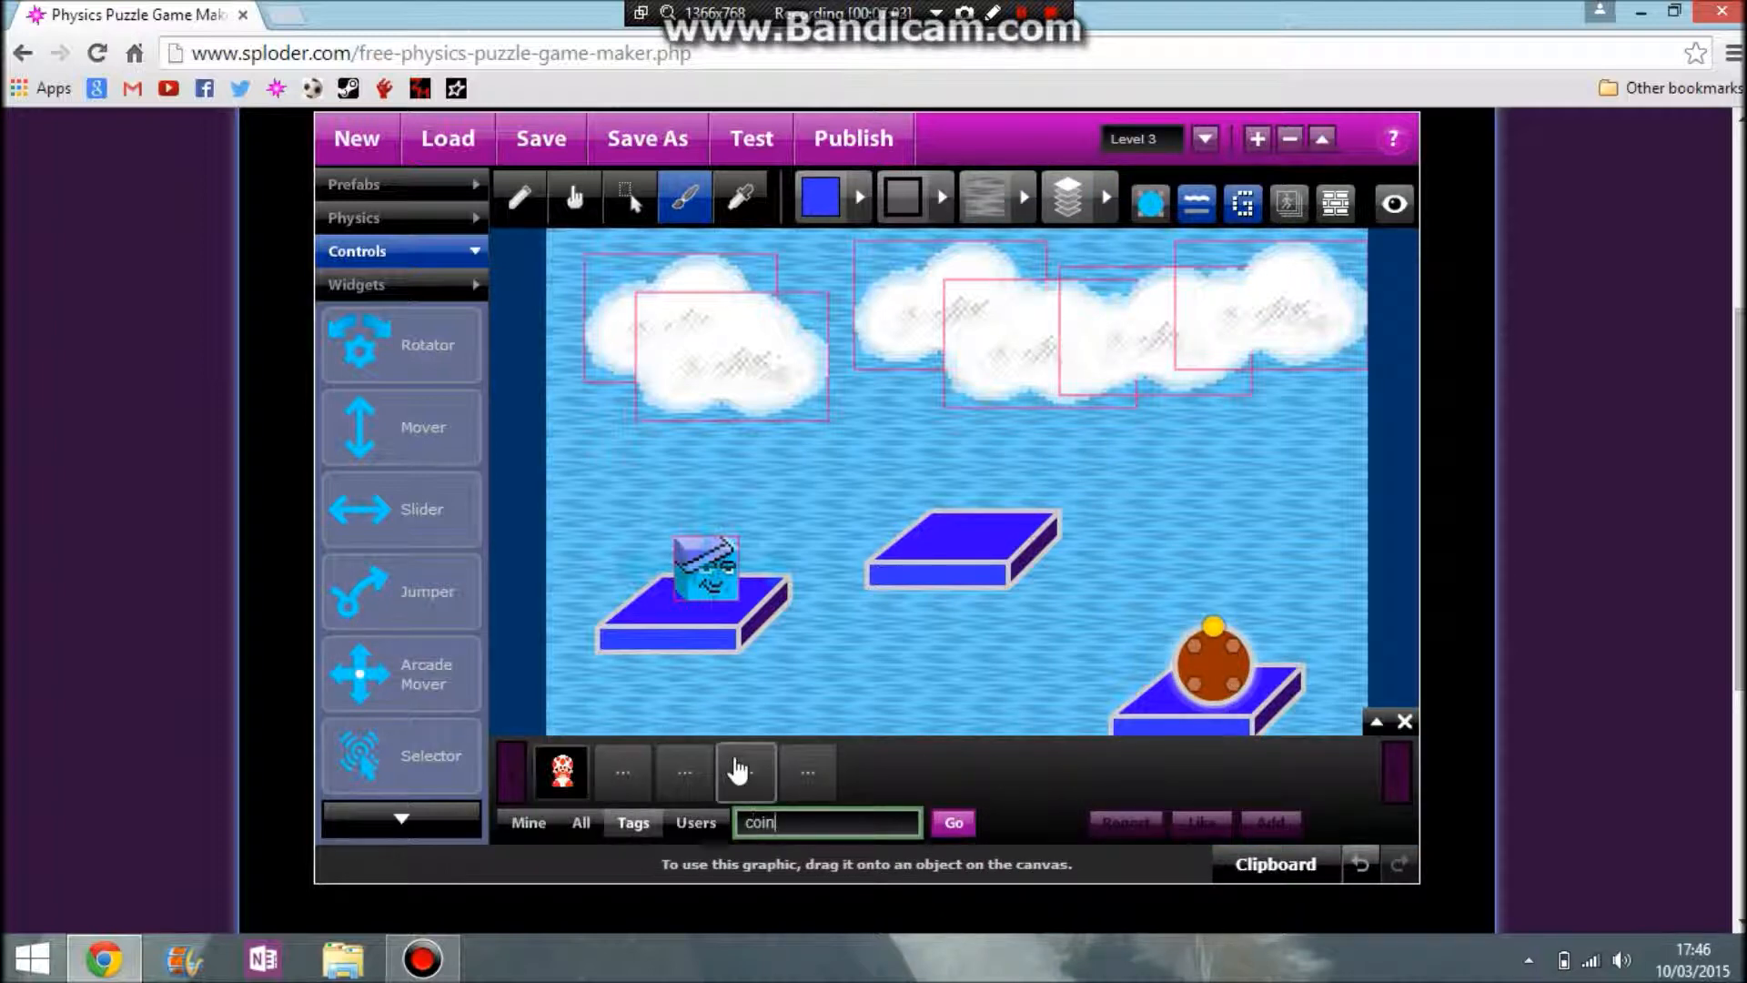
{"action": "left_click", "coordinate": [952, 826]}
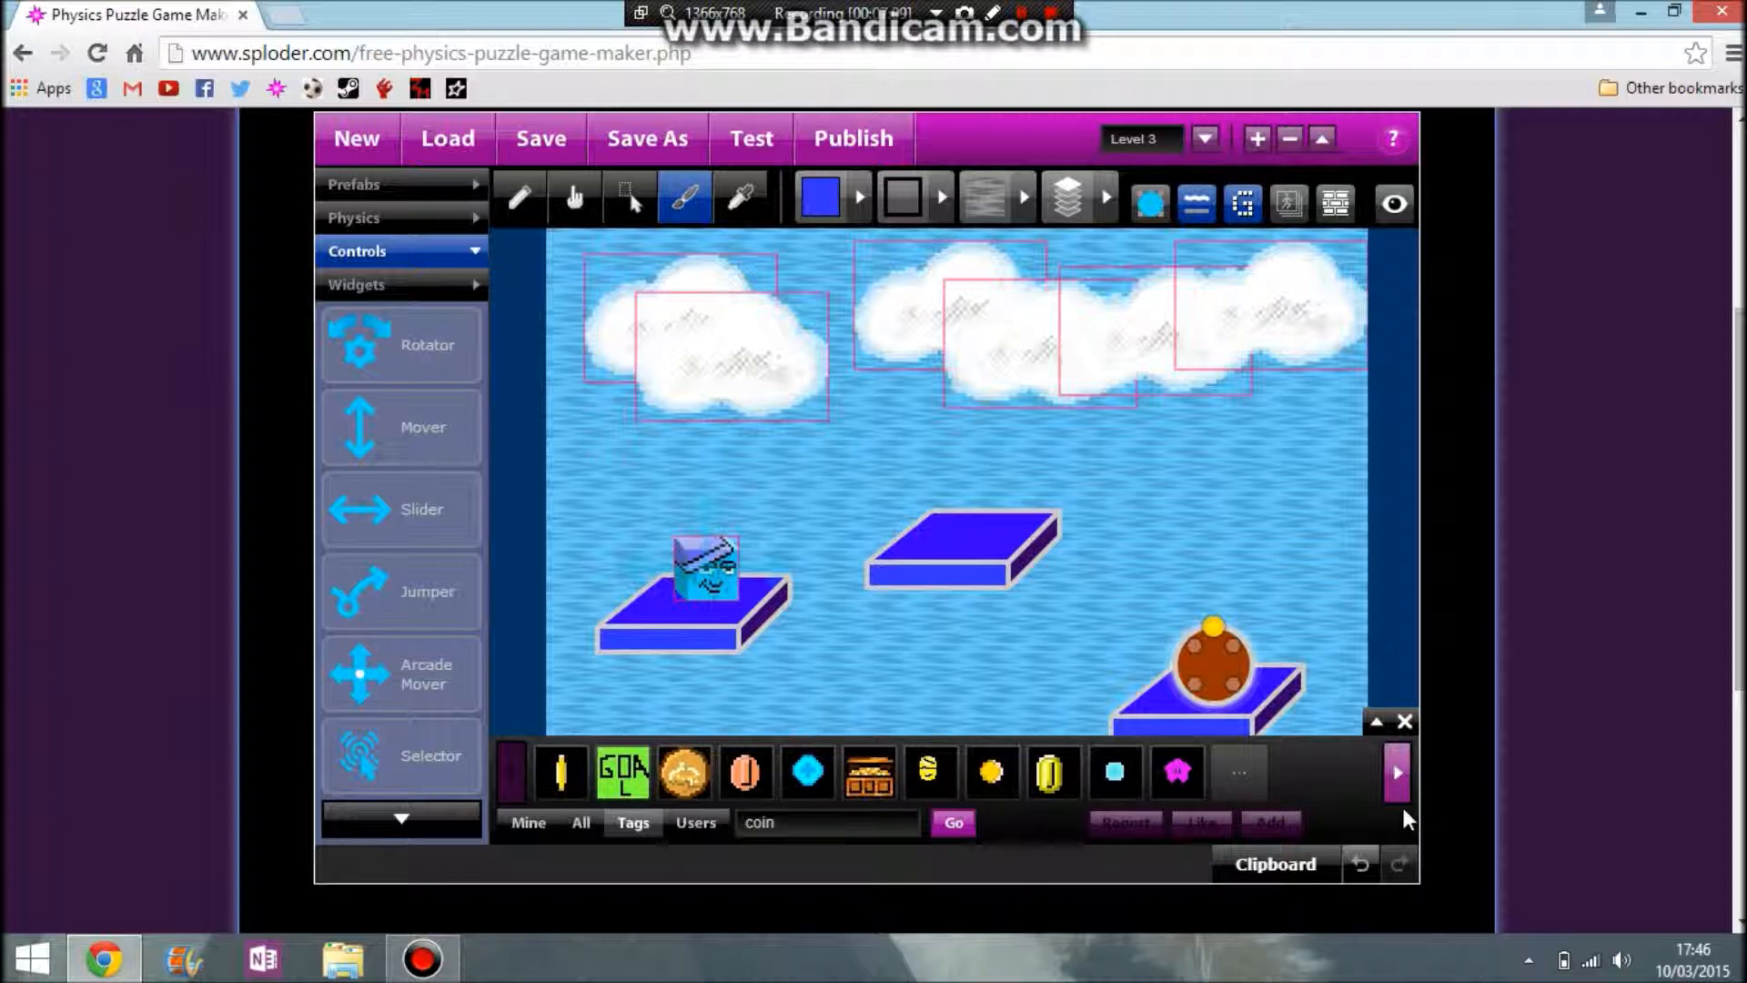
{"action": "left_click", "coordinate": [1392, 775]}
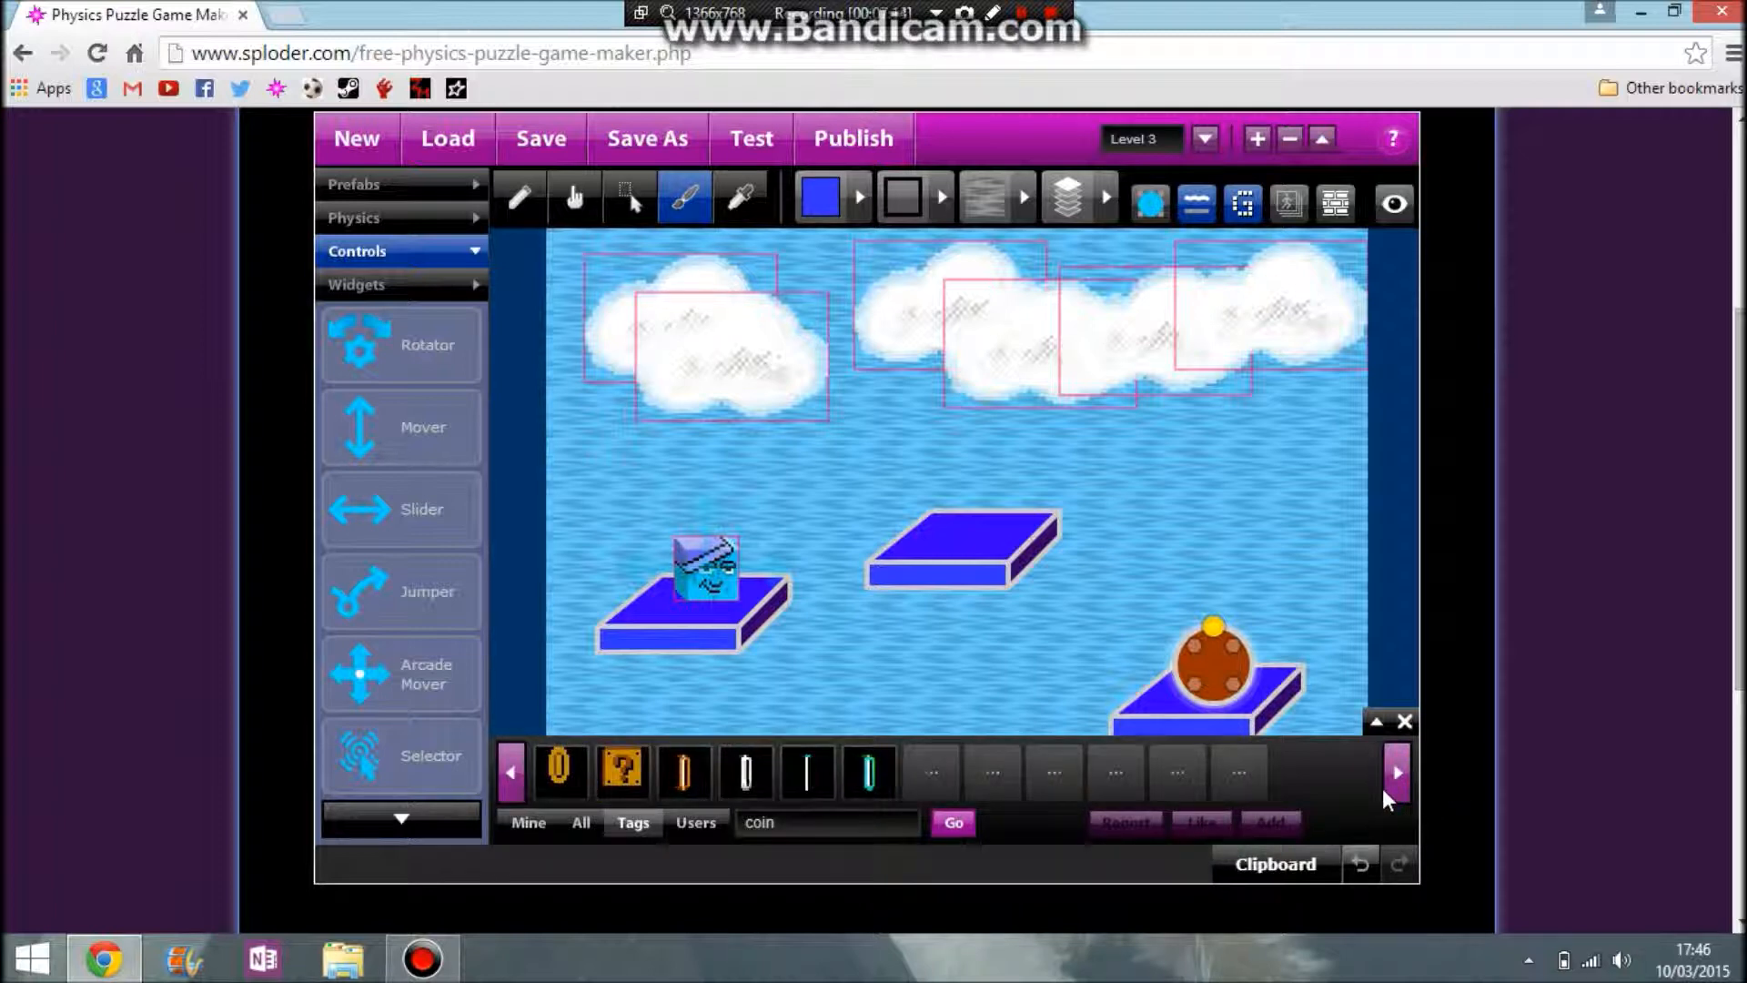
{"action": "left_click_drag", "start_coordinate": [928, 777], "coordinate": [1214, 666]}
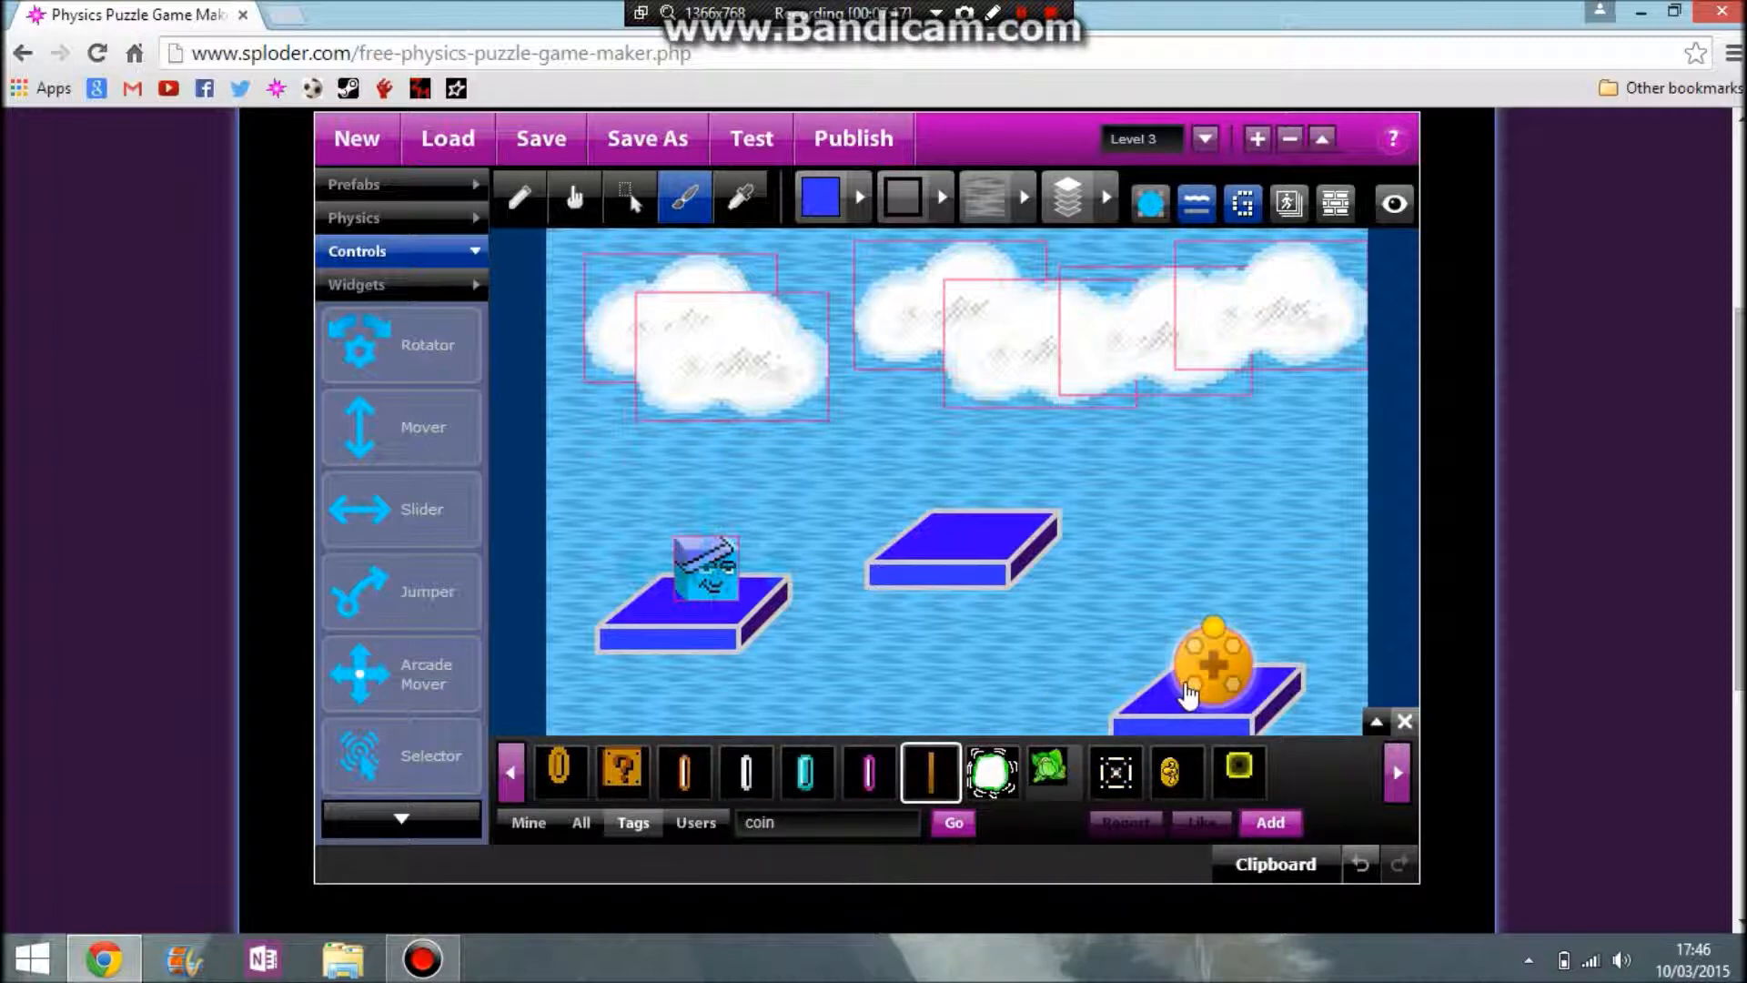
{"action": "left_click", "coordinate": [1405, 722]}
Test the level to preview the coin, and nudge the coin slightly upward on its platform.
{"action": "left_click", "coordinate": [726, 153]}
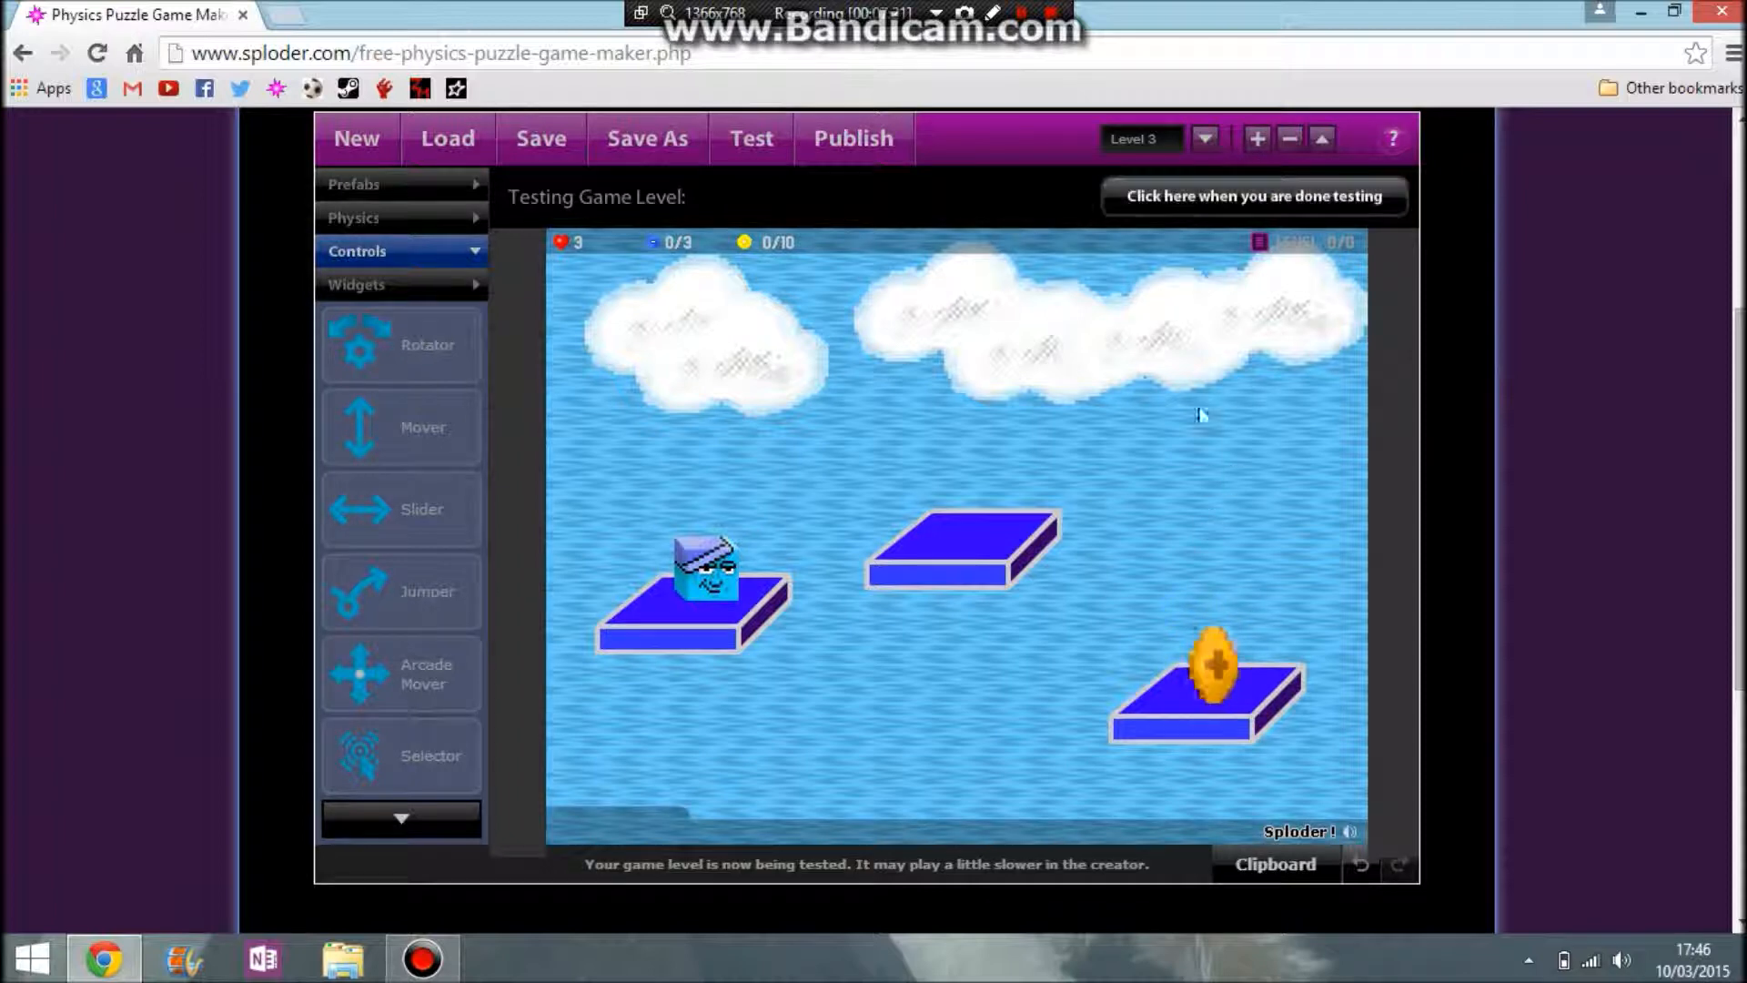
{"action": "left_click", "coordinate": [1193, 196]}
{"action": "left_click_drag", "start_coordinate": [1205, 643], "coordinate": [1205, 639]}
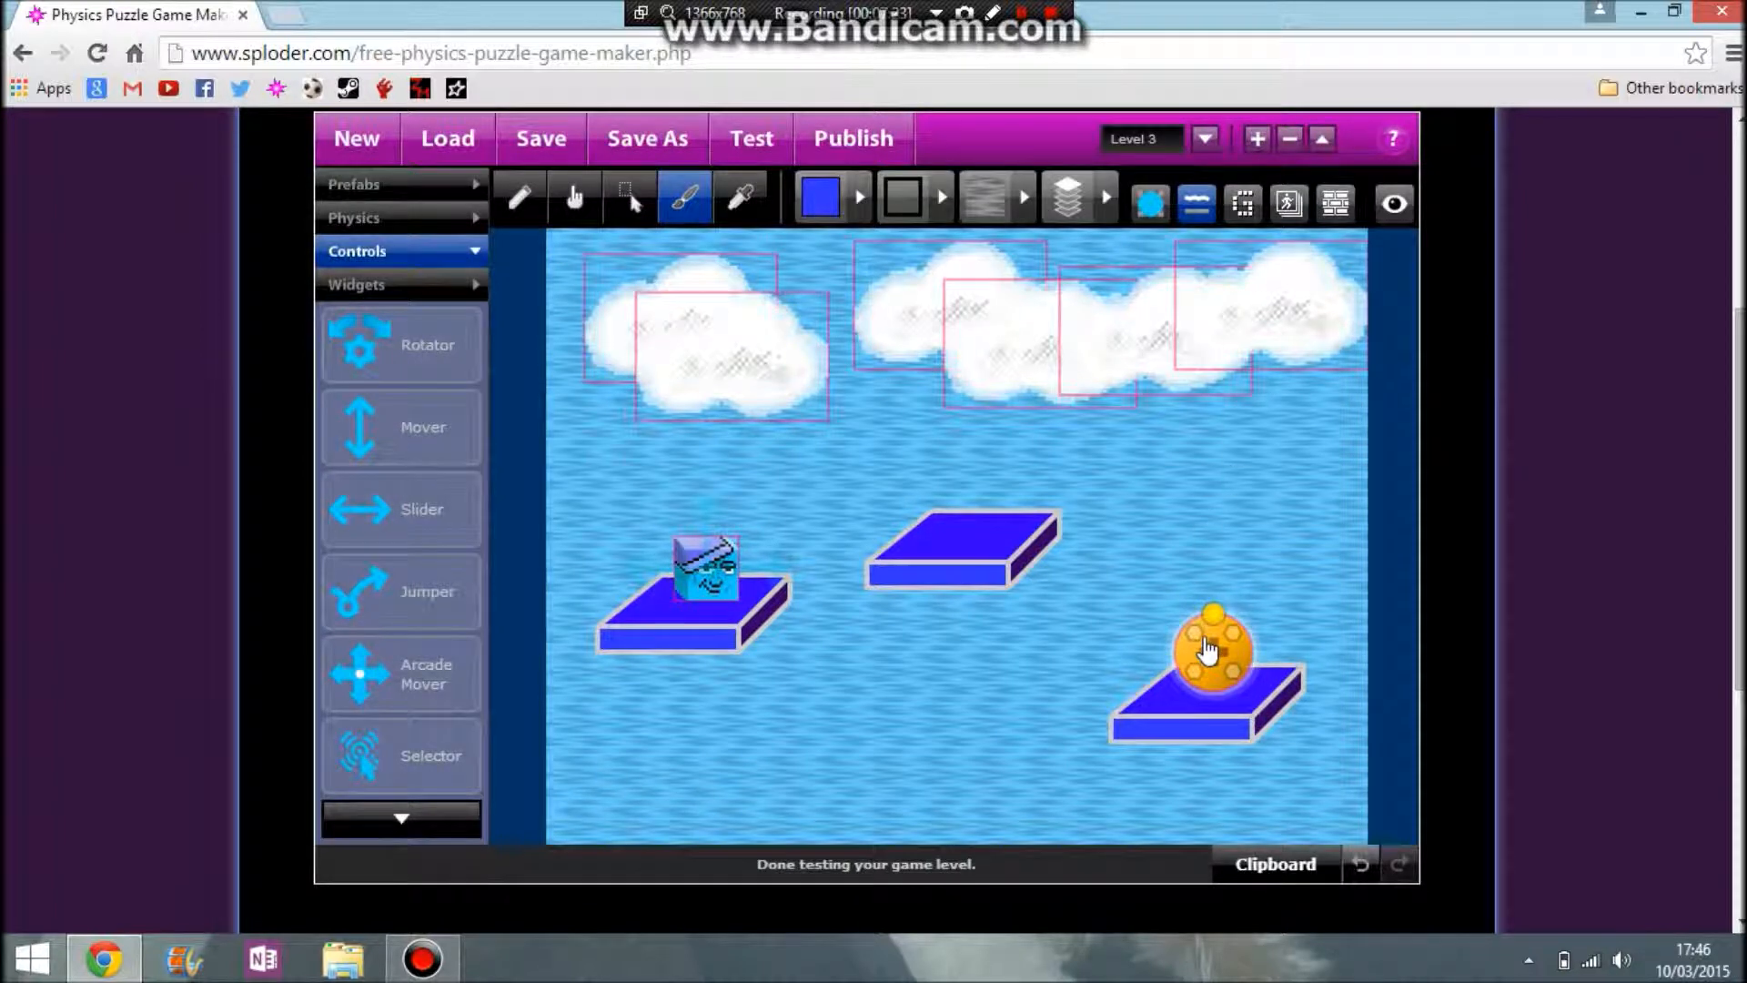
Assign the coin to the club sensor layer and set its object action to Score on Sensor.
{"action": "left_click", "coordinate": [625, 195]}
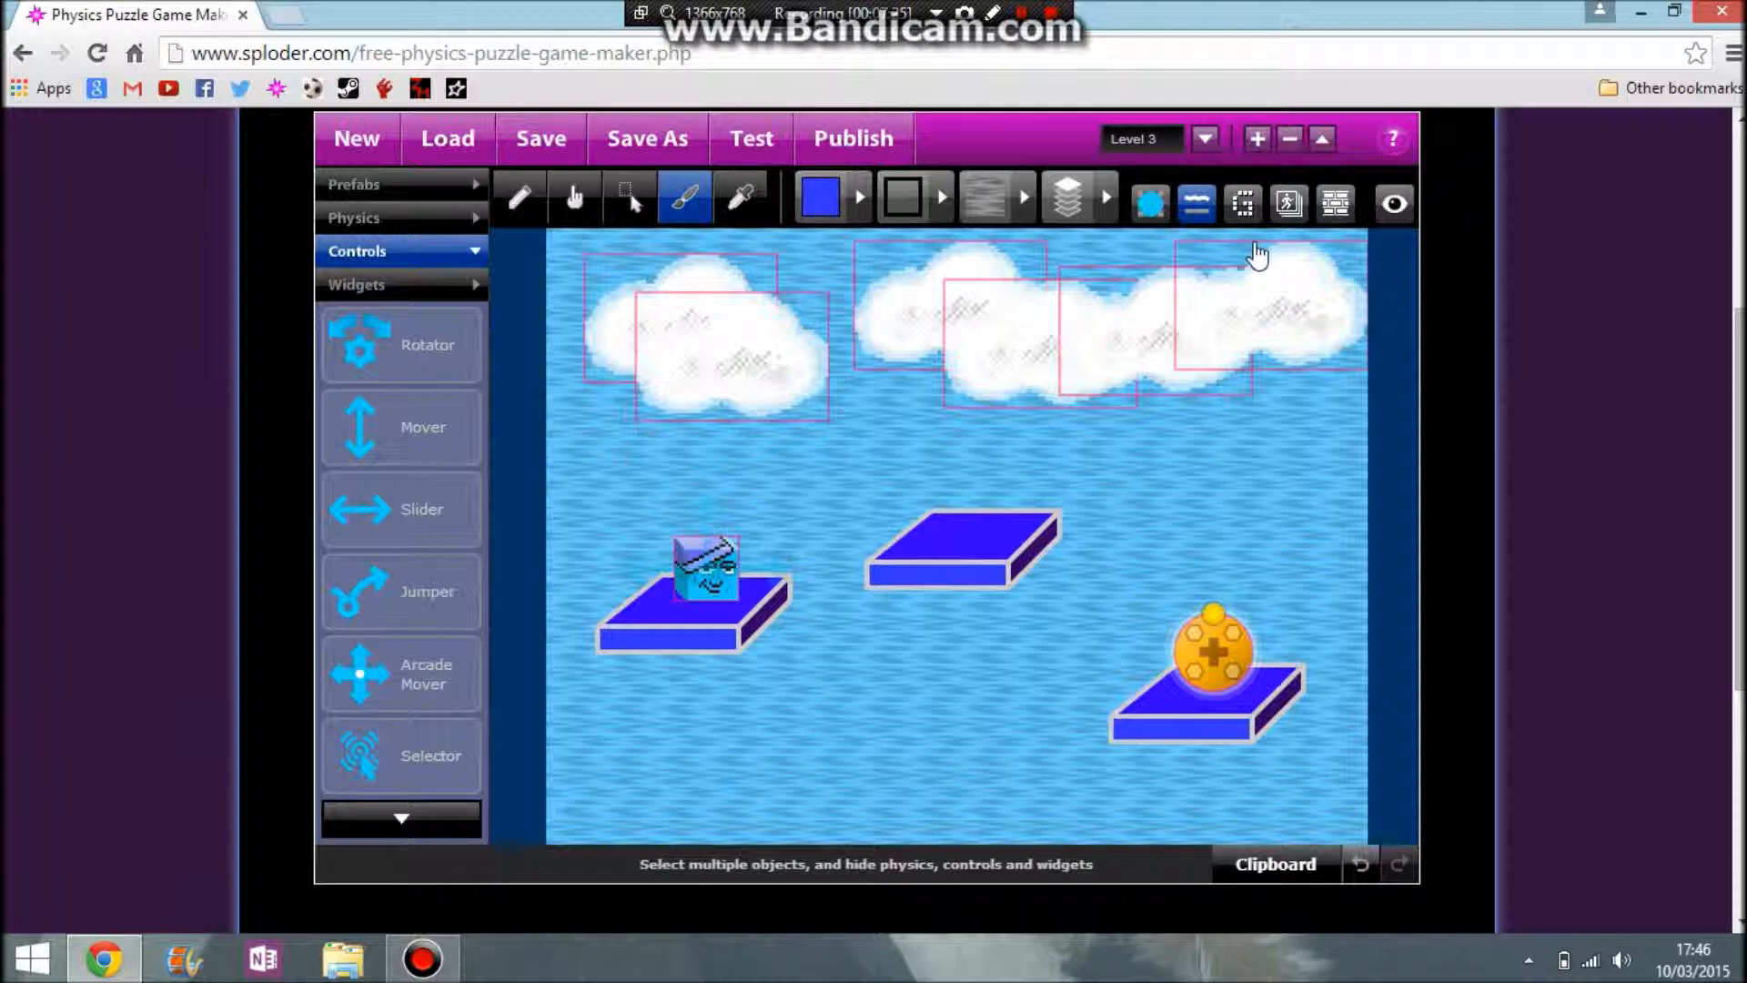
{"action": "left_click", "coordinate": [1199, 202]}
{"action": "left_click", "coordinate": [1091, 393]}
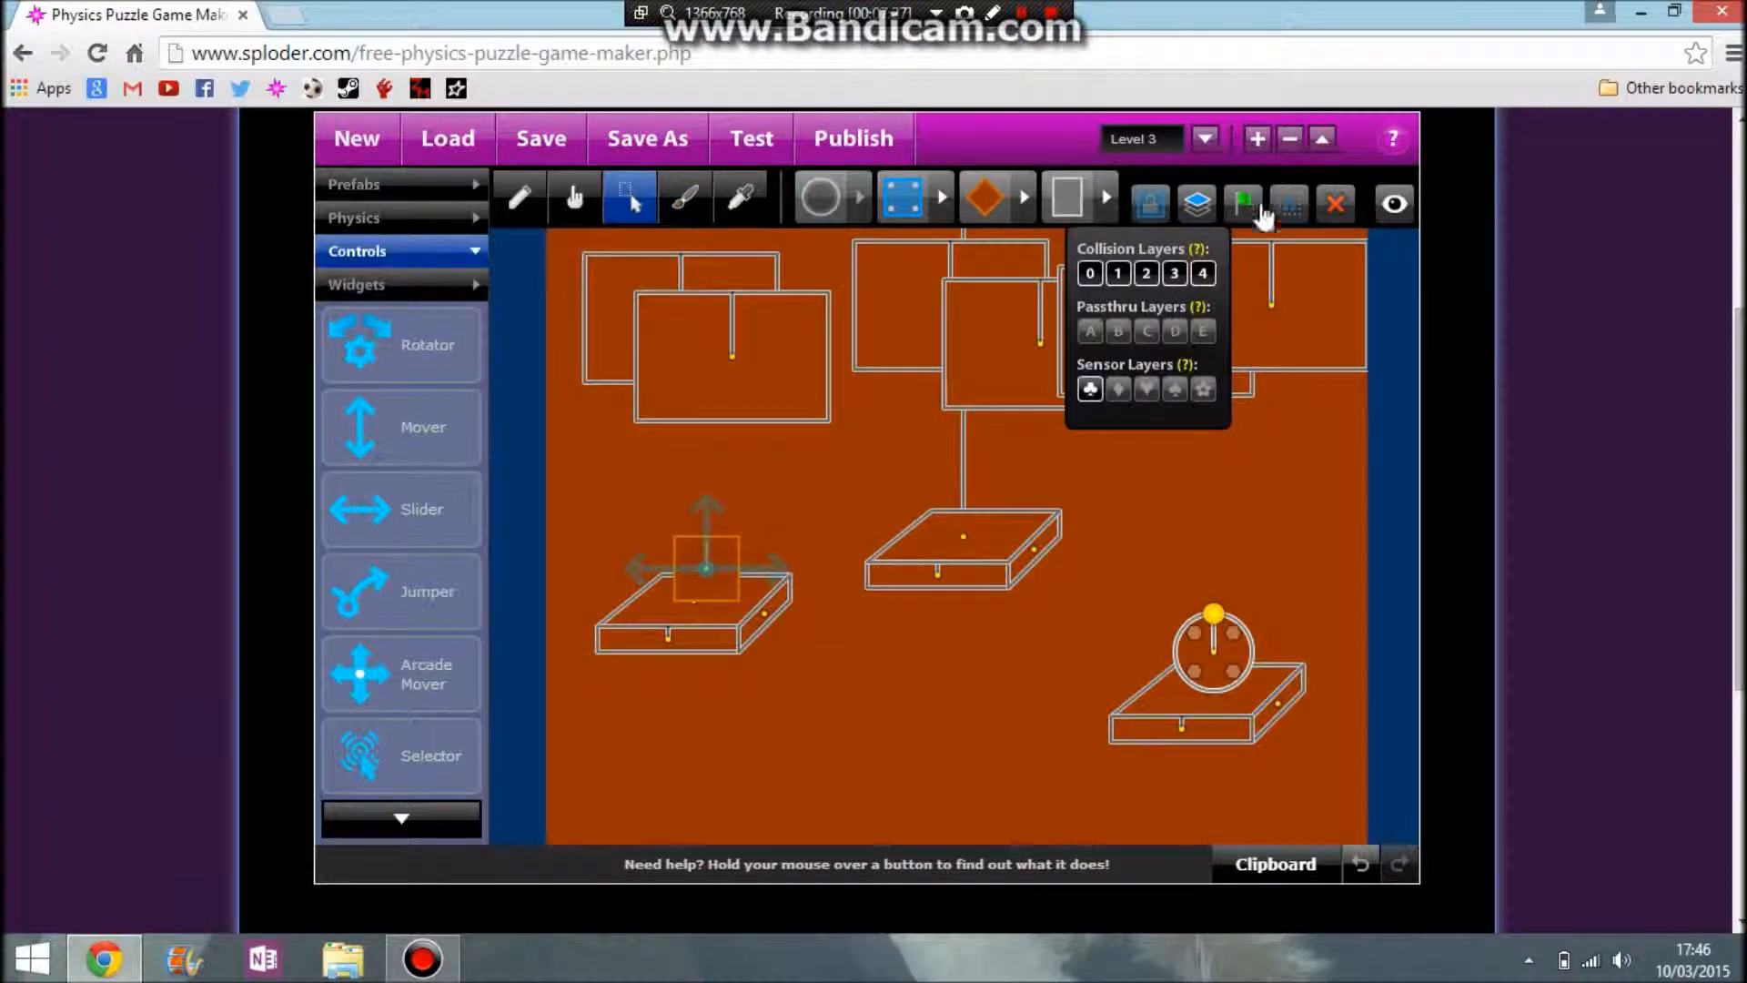
{"action": "left_click", "coordinate": [1261, 209]}
{"action": "left_click", "coordinate": [701, 353]}
{"action": "left_click", "coordinate": [1006, 774]}
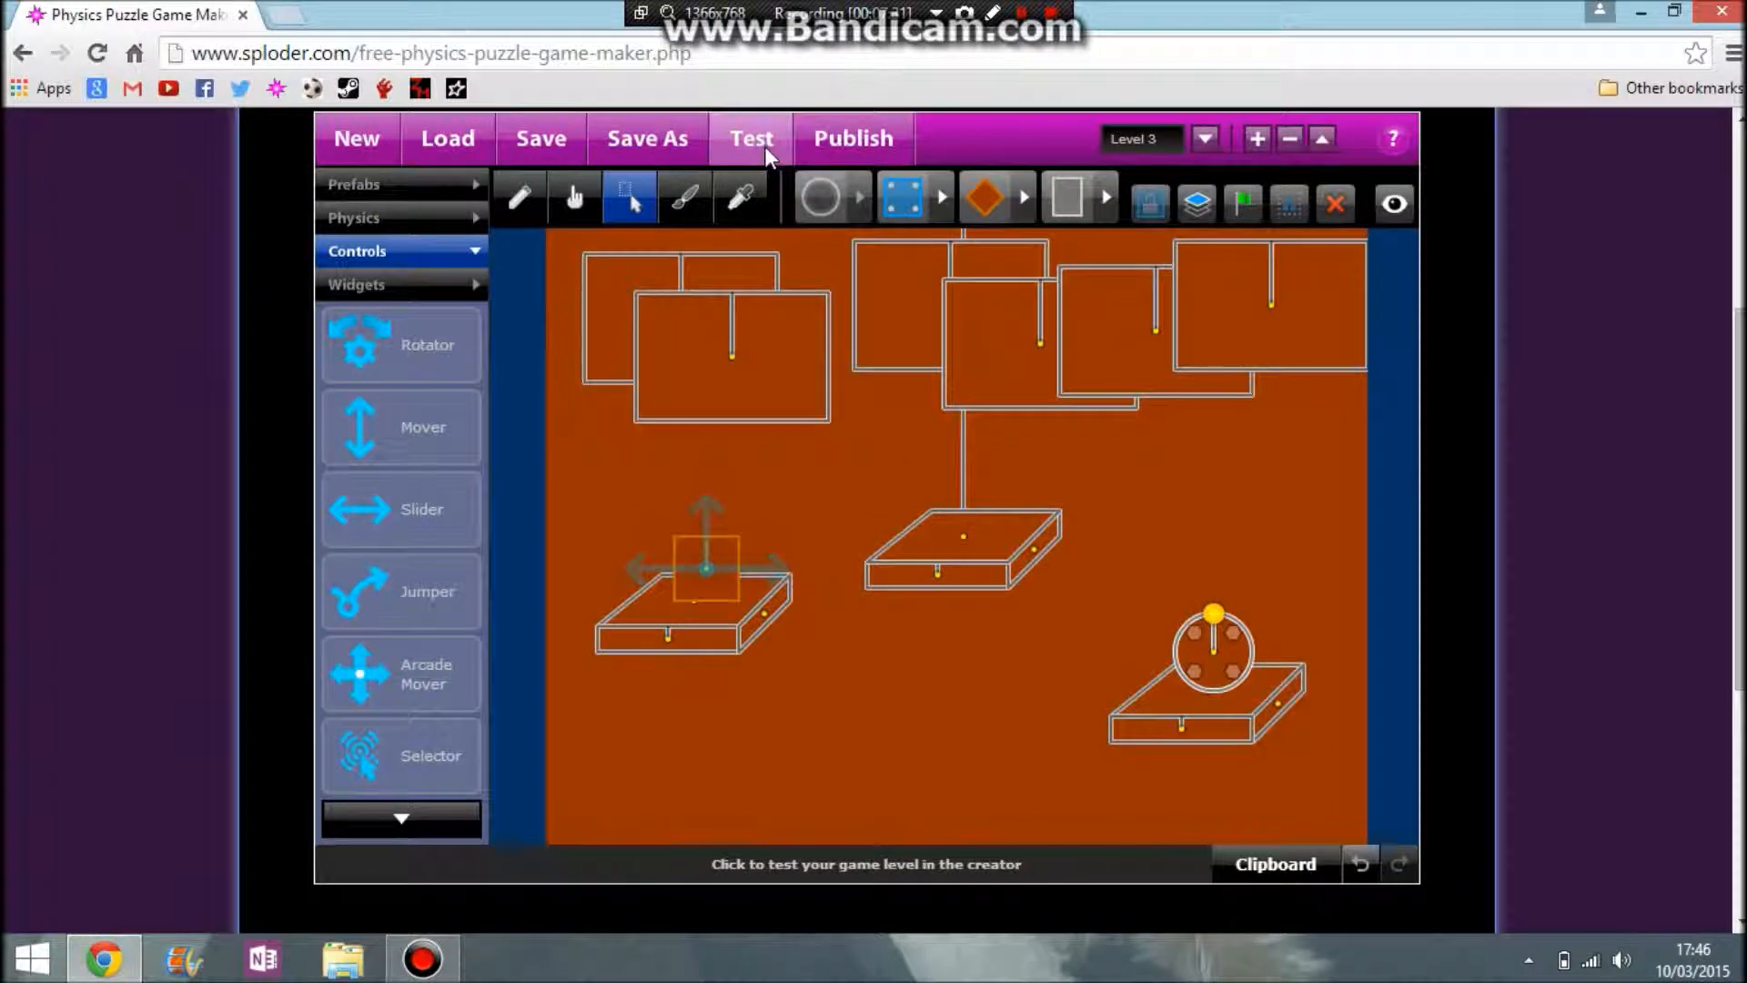
Test the level with the scoring coin, and assign the character to the club sensor layer.
{"action": "left_click", "coordinate": [764, 146]}
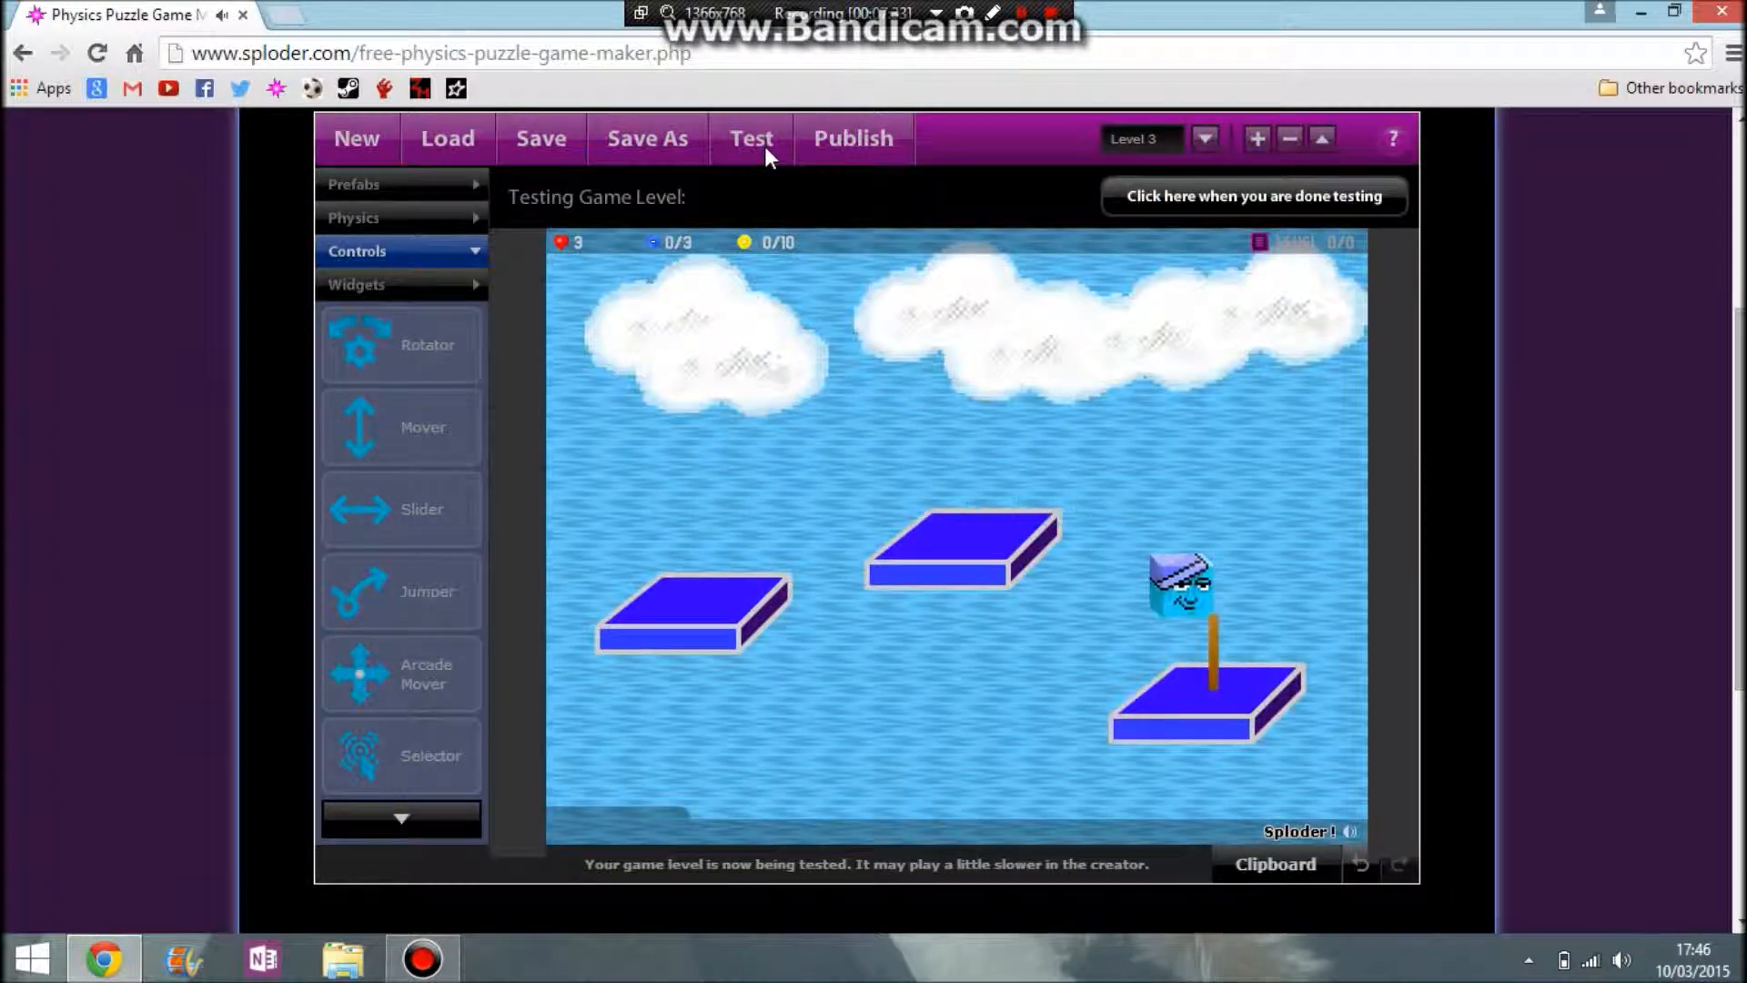
{"action": "left_click", "coordinate": [1220, 202]}
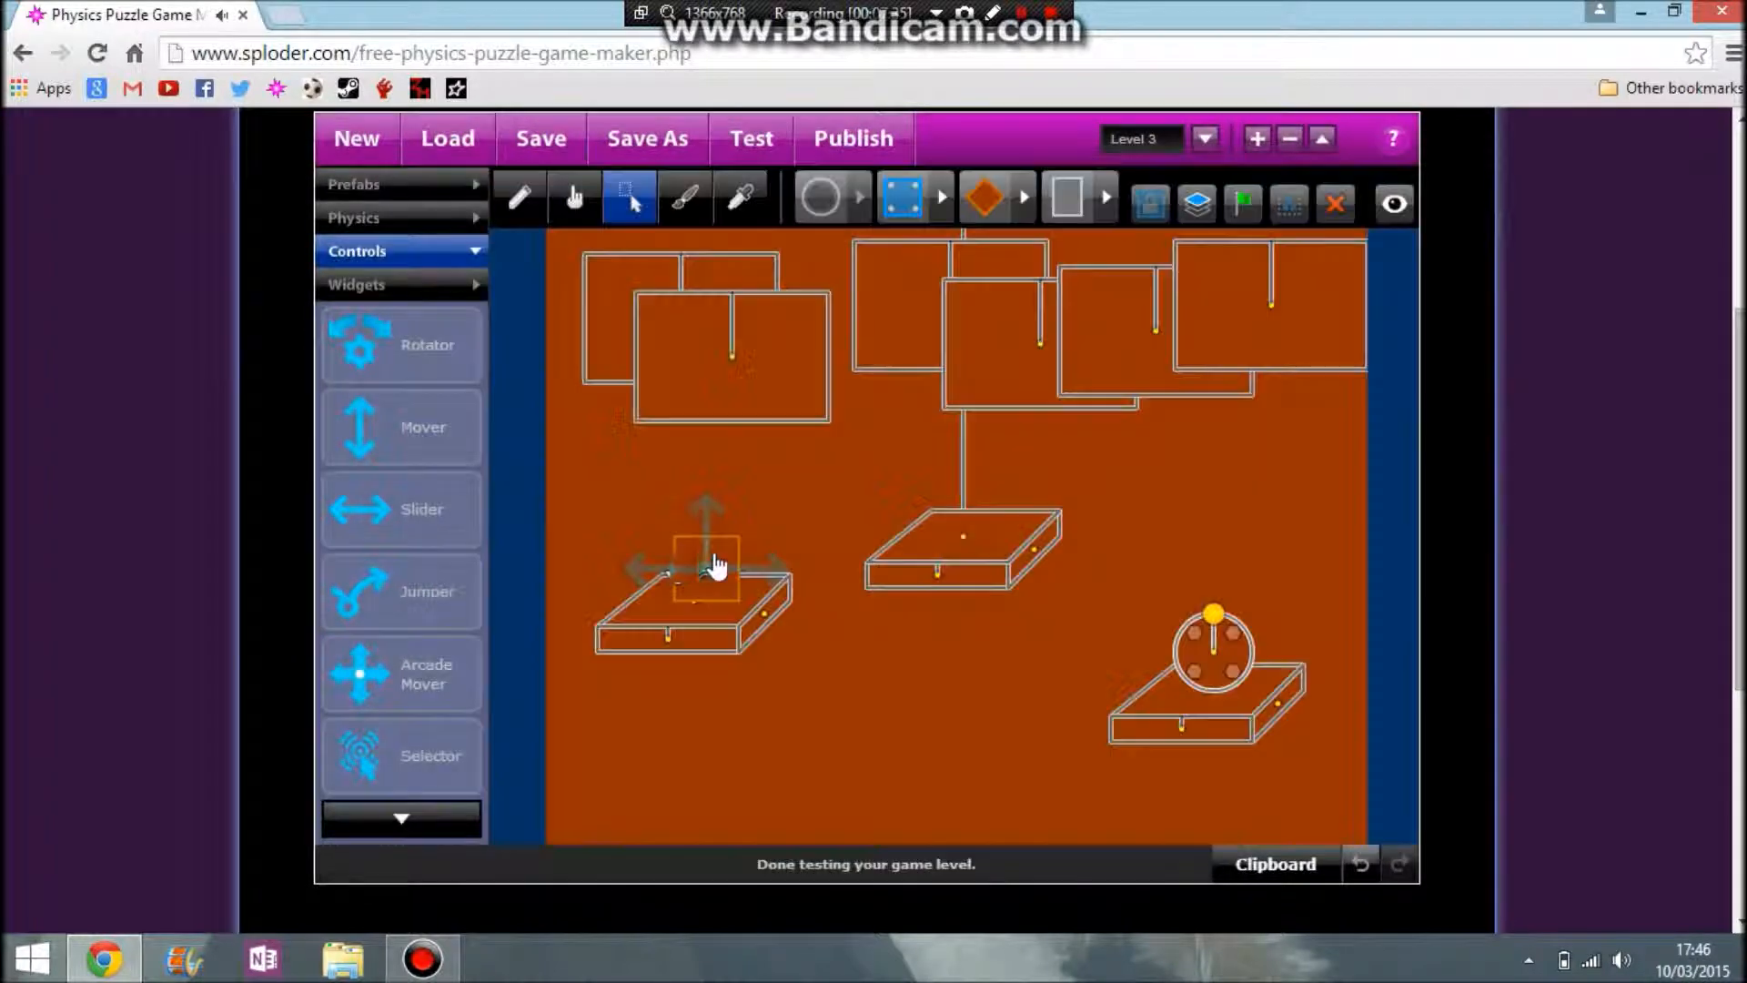
{"action": "left_click", "coordinate": [714, 566]}
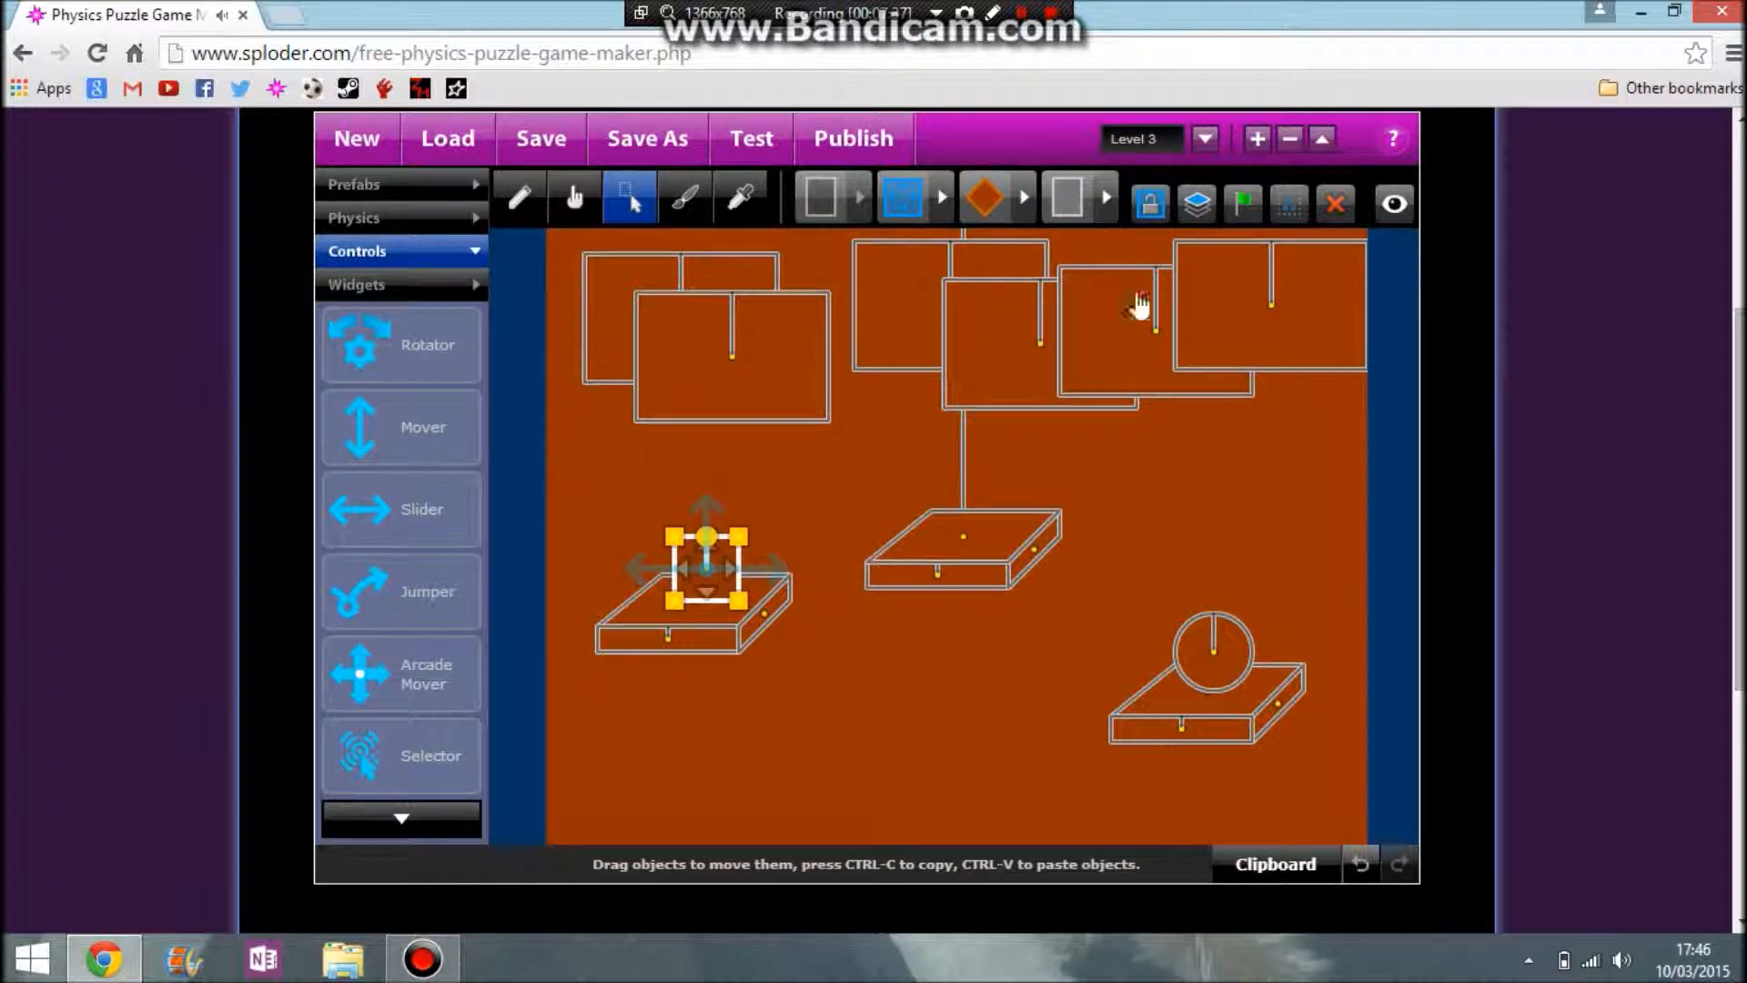
{"action": "left_click", "coordinate": [1197, 203]}
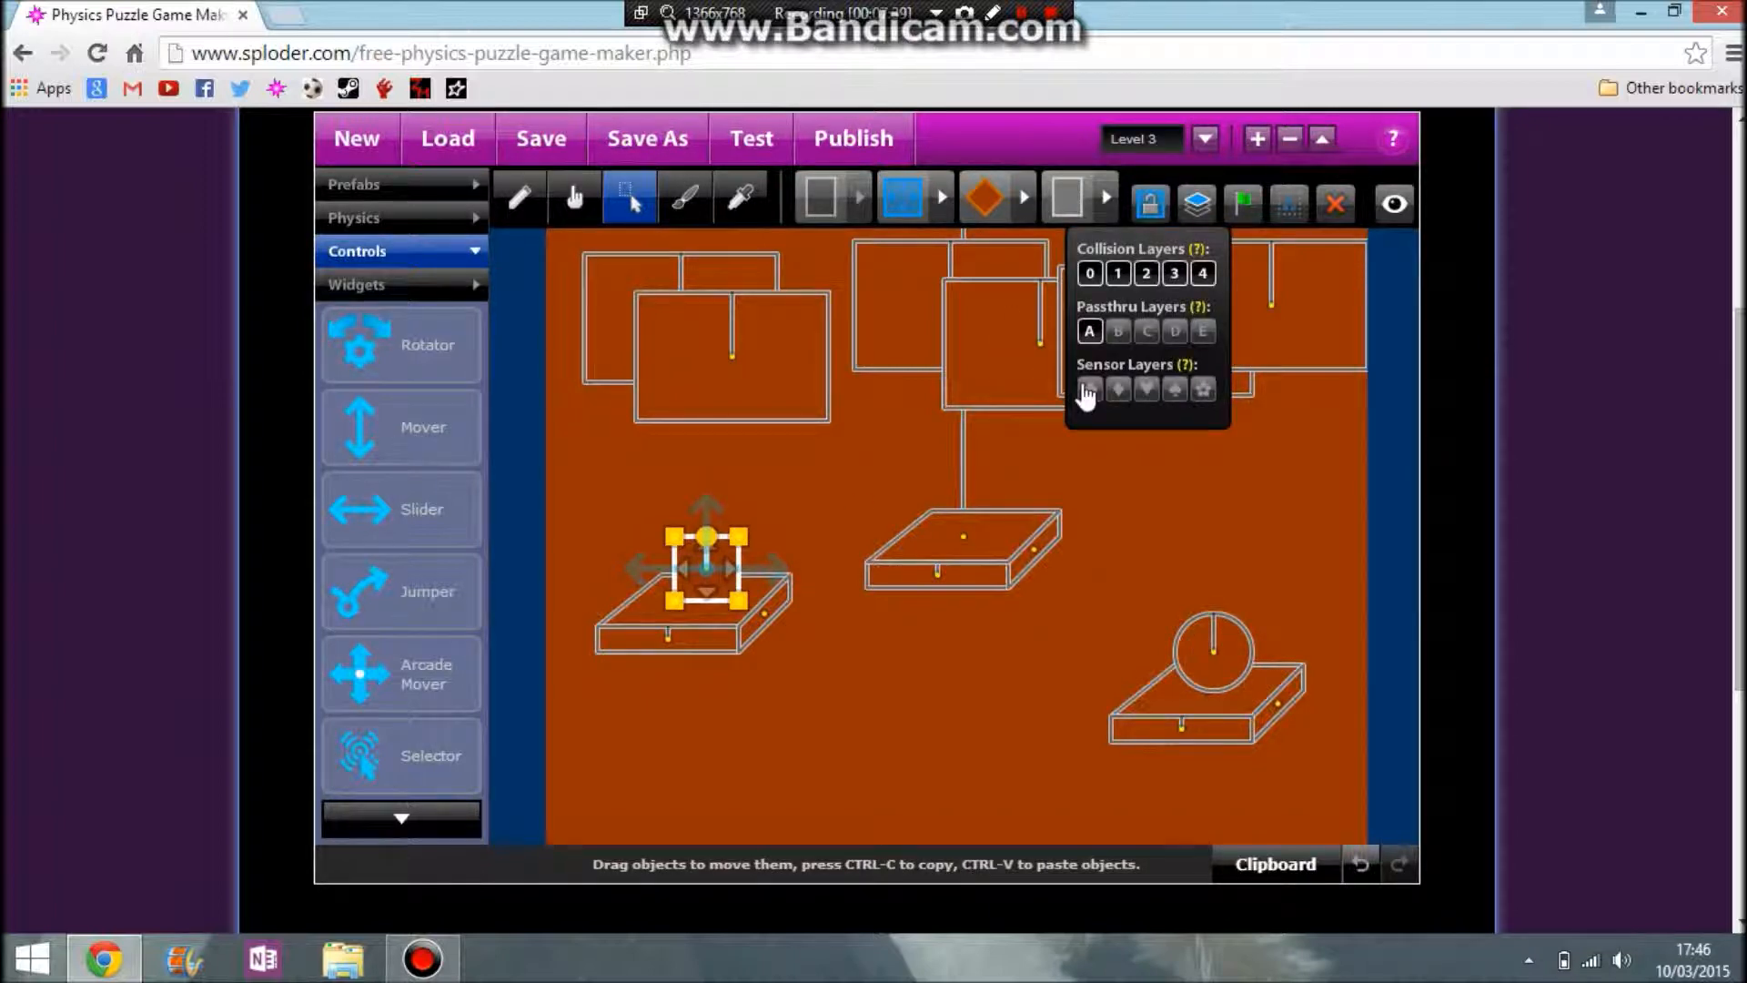
Test the level by moving the character across the platforms to the coin.
{"action": "left_click", "coordinate": [769, 145]}
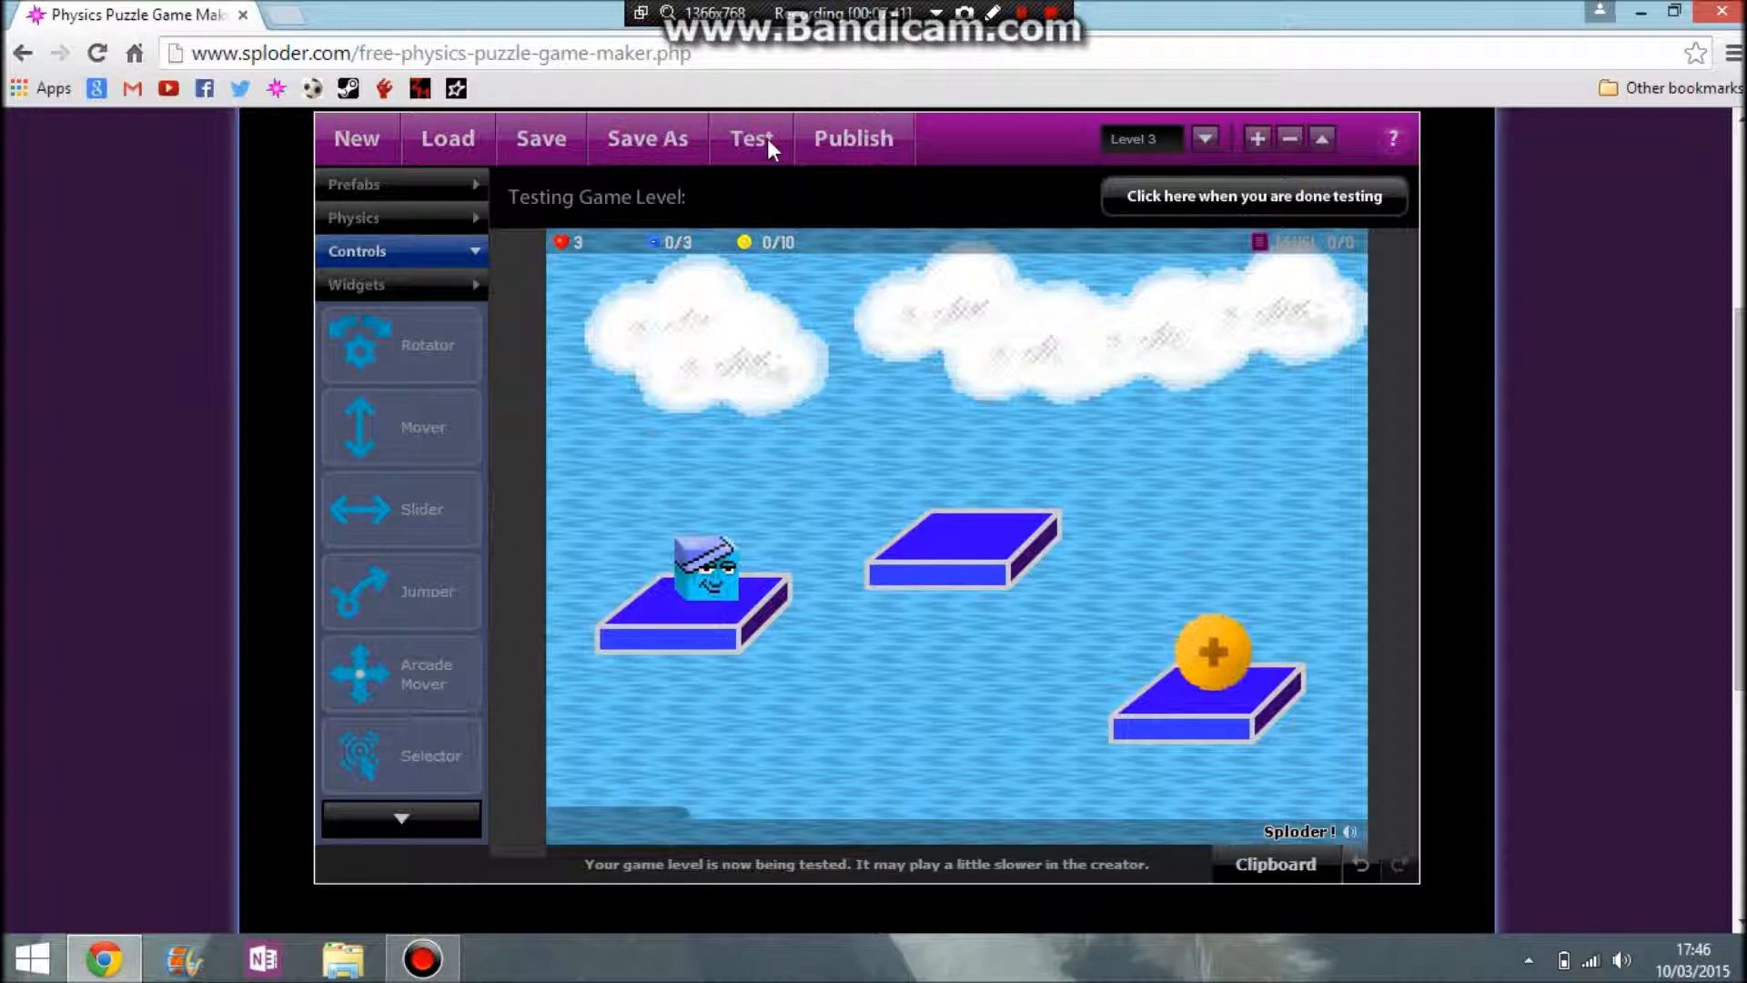
{"action": "key", "text": "Right"}
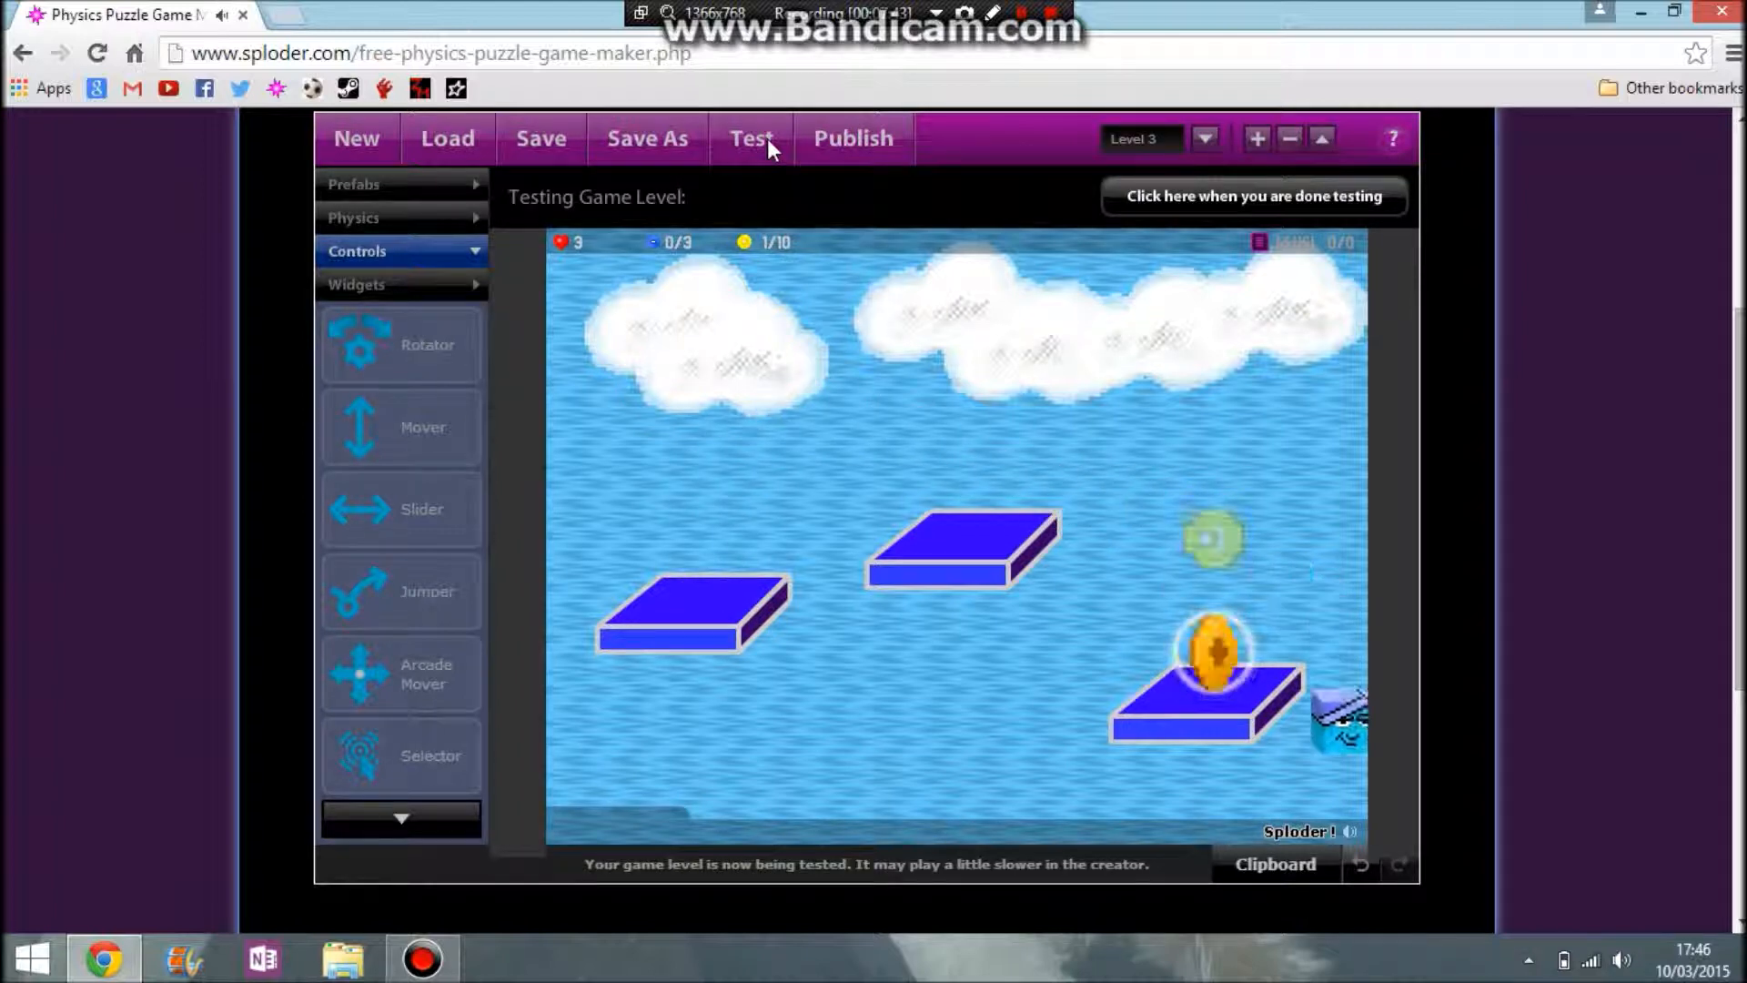
{"action": "left_click", "coordinate": [1210, 195]}
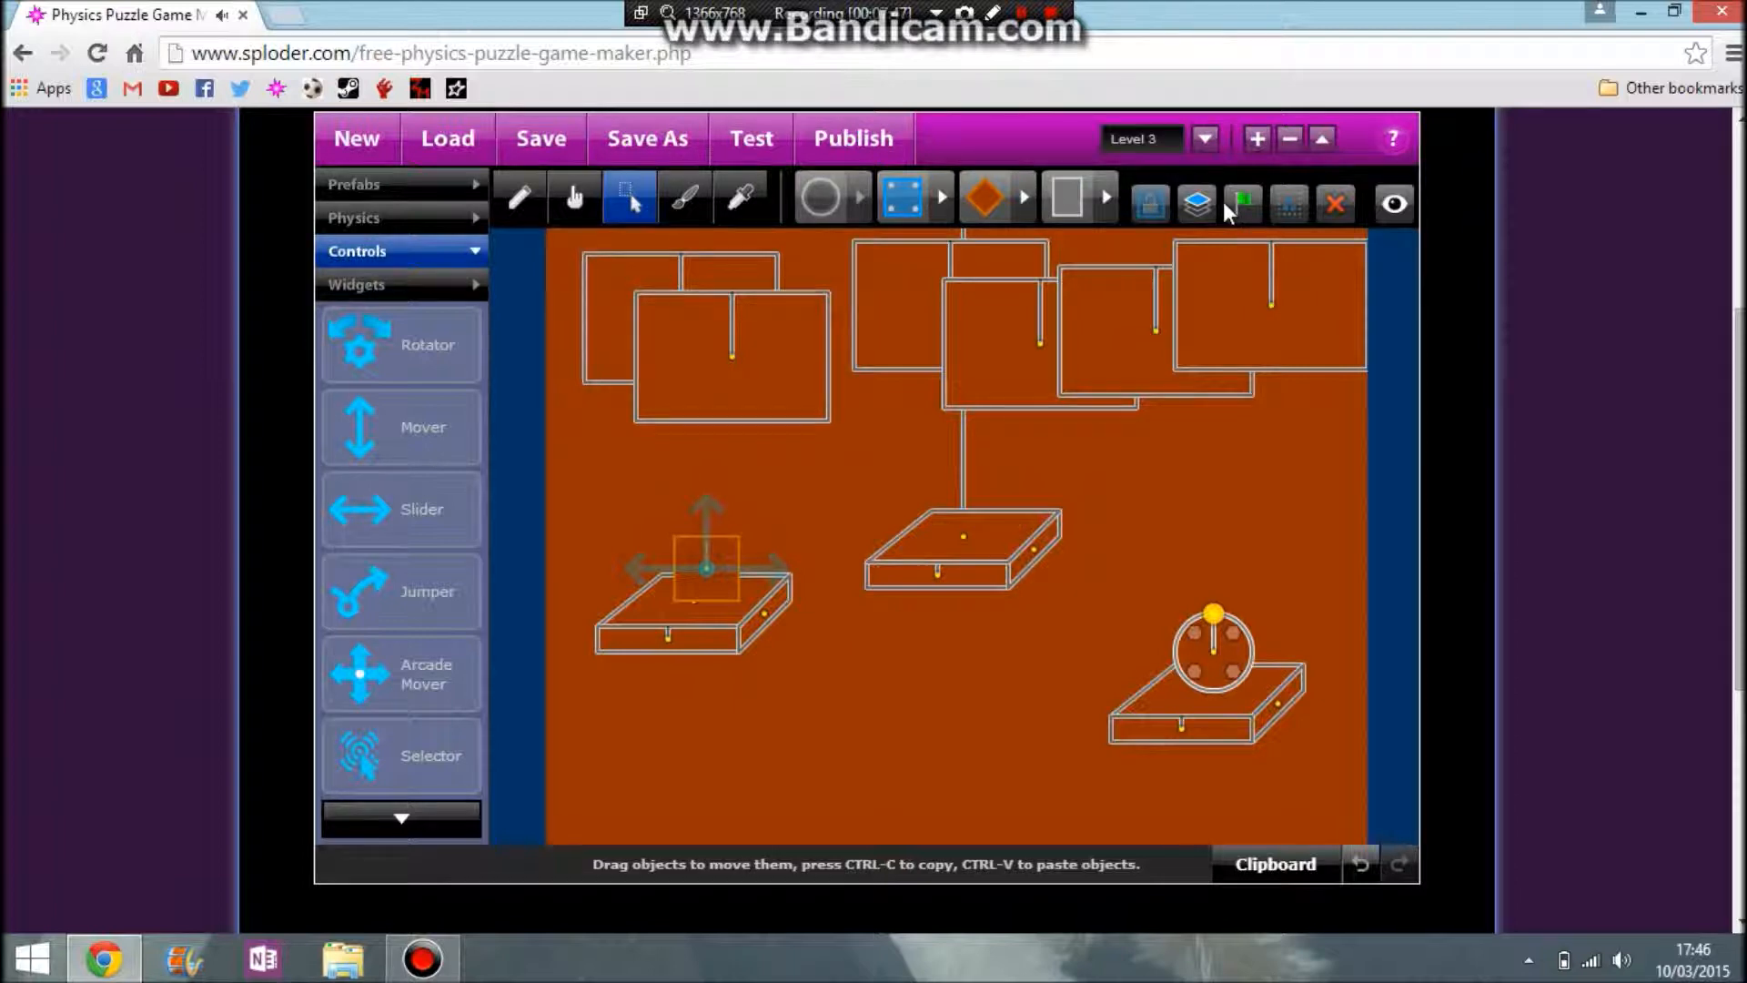
Add Explode and Remove to the coin's On Sensor object actions and apply them.
{"action": "left_click", "coordinate": [1244, 213]}
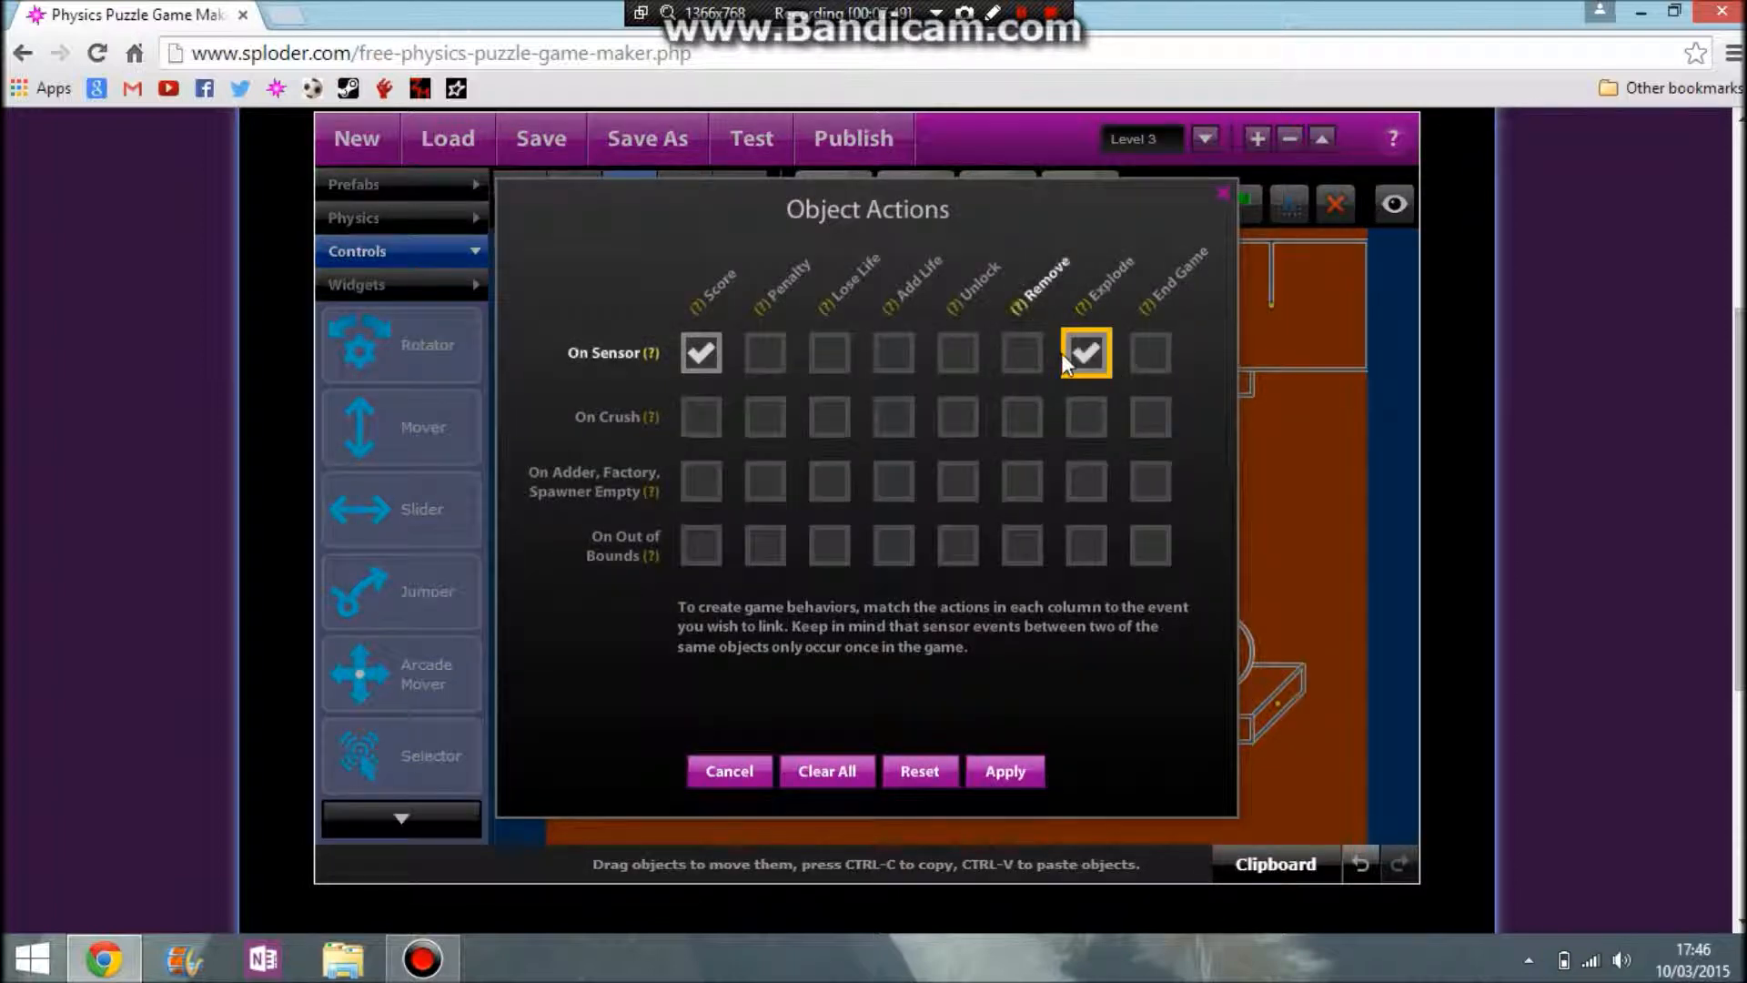
{"action": "left_click", "coordinate": [1023, 355]}
{"action": "left_click", "coordinate": [1001, 769]}
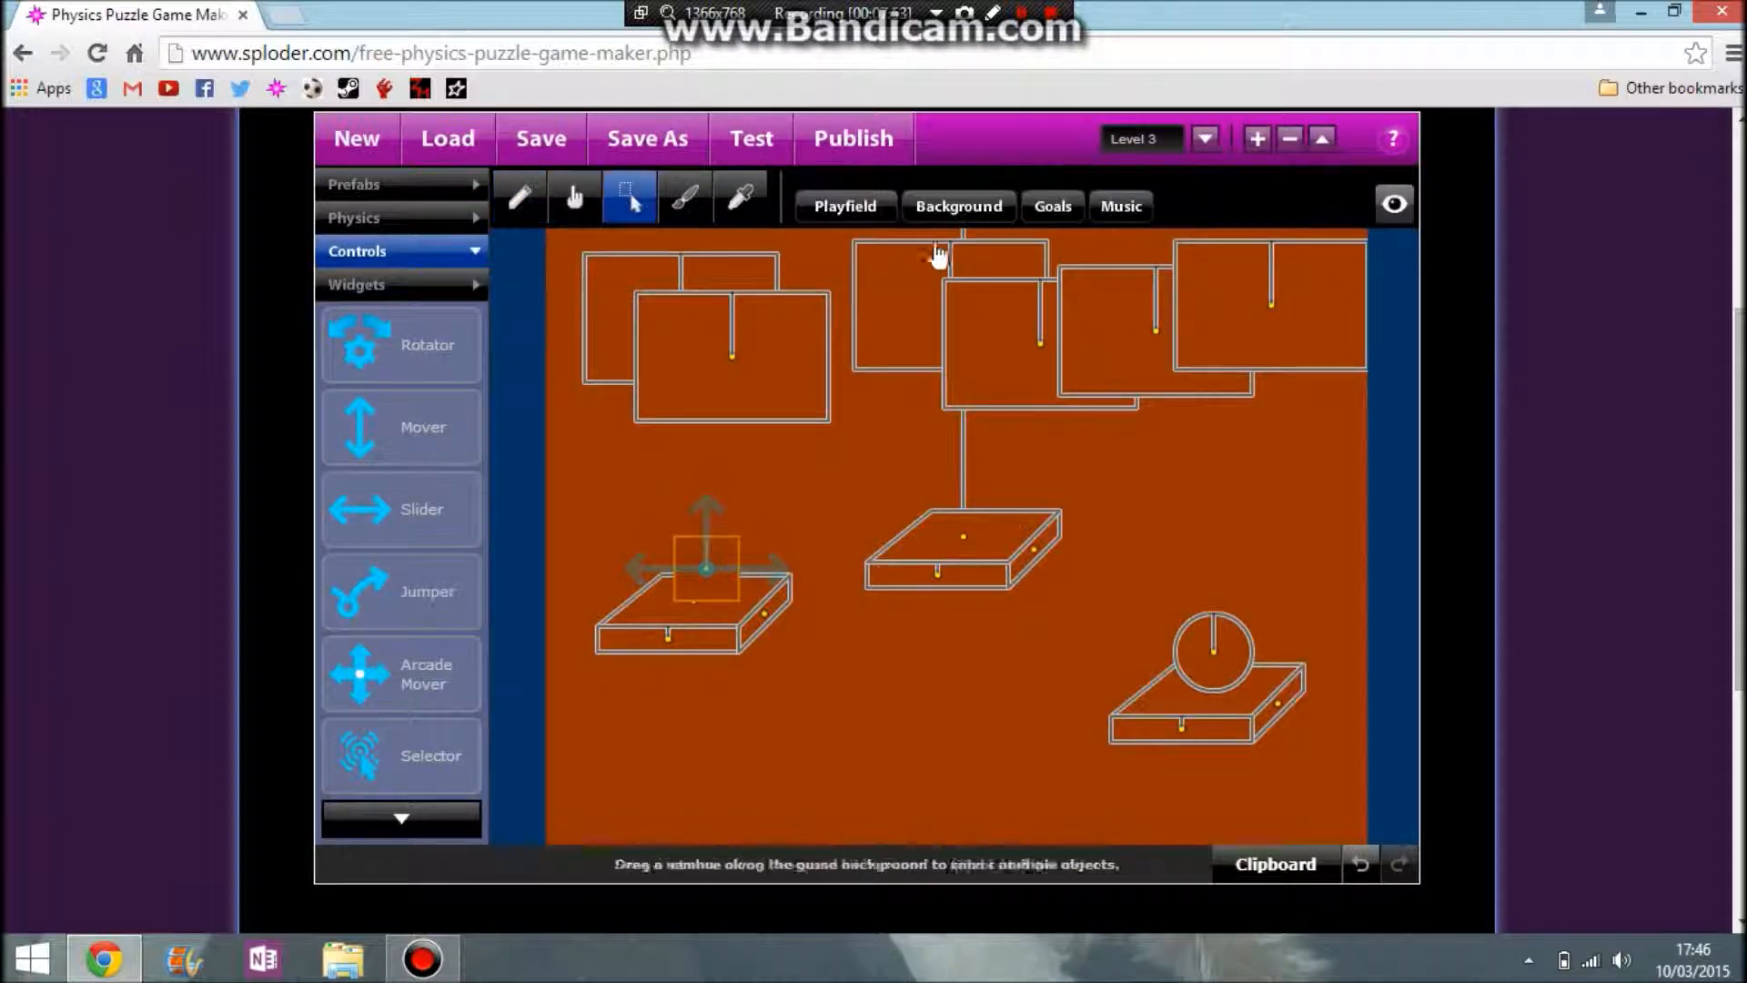
Set the level goals to 1 life and a top score of 1, and clear the number of allowed penalties.
{"action": "left_click", "coordinate": [1053, 208]}
{"action": "left_click_drag", "start_coordinate": [920, 530], "coordinate": [917, 526]}
{"action": "left_click", "coordinate": [836, 595]}
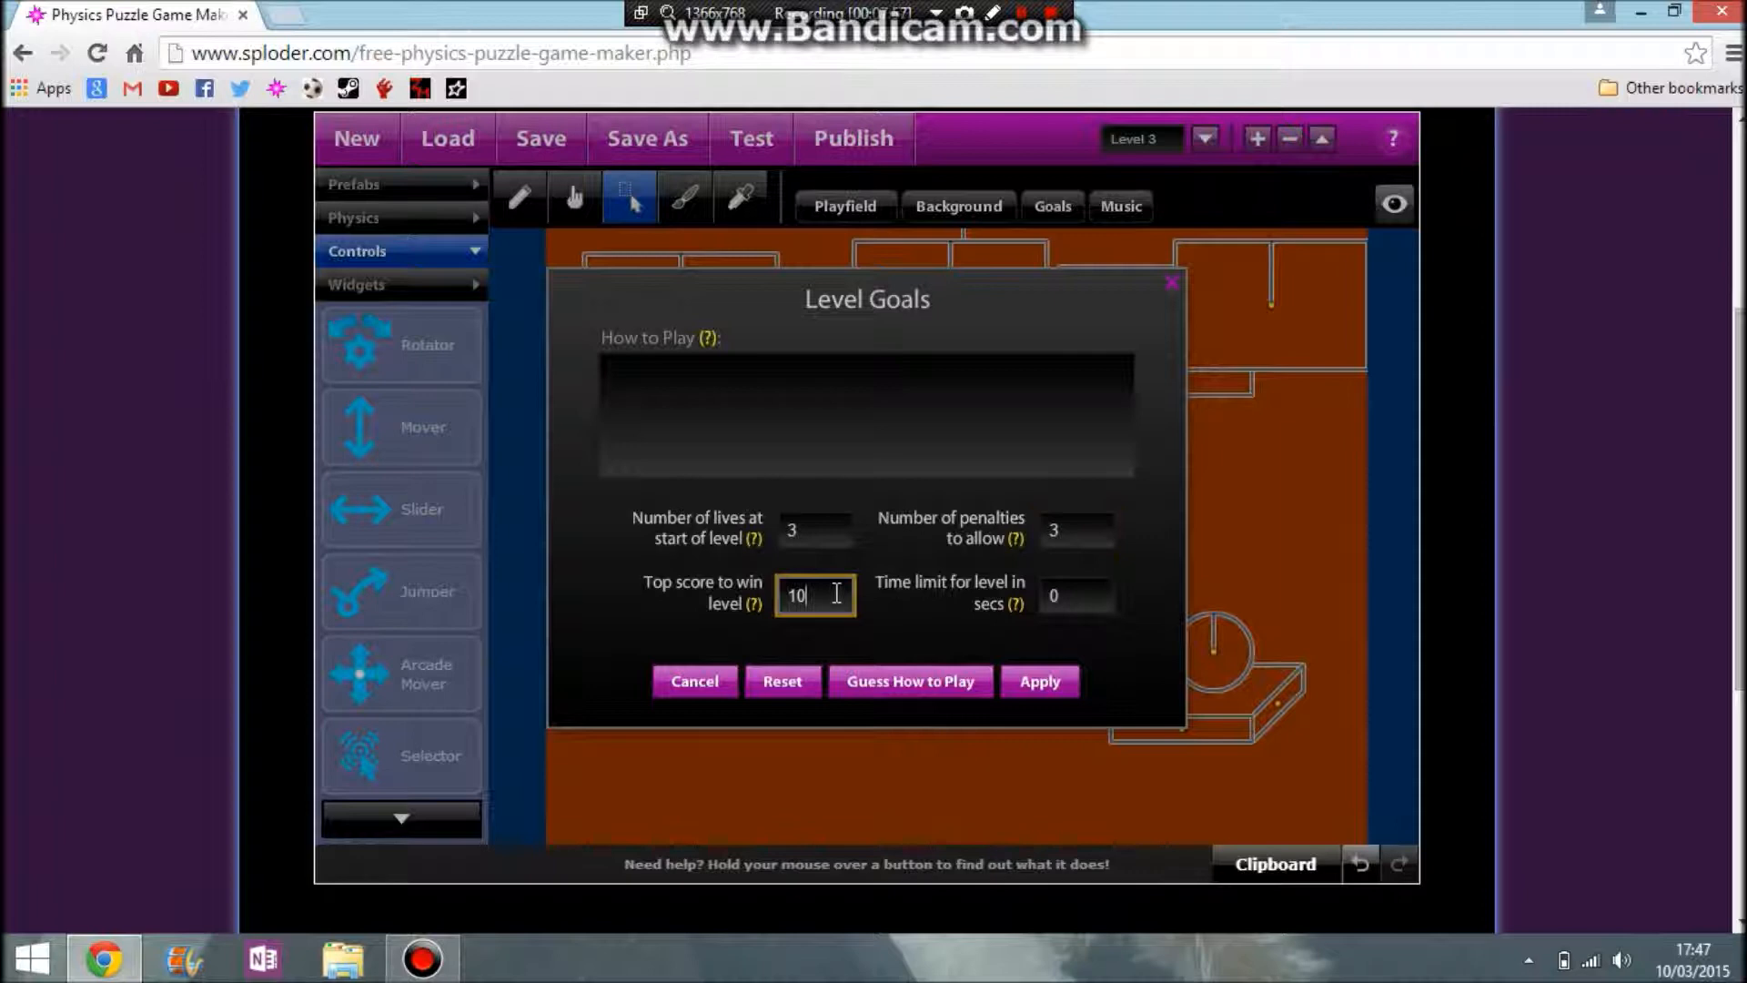
{"action": "left_click", "coordinate": [807, 530]}
{"action": "left_click", "coordinate": [1083, 532]}
{"action": "key", "text": "BackSpace"}
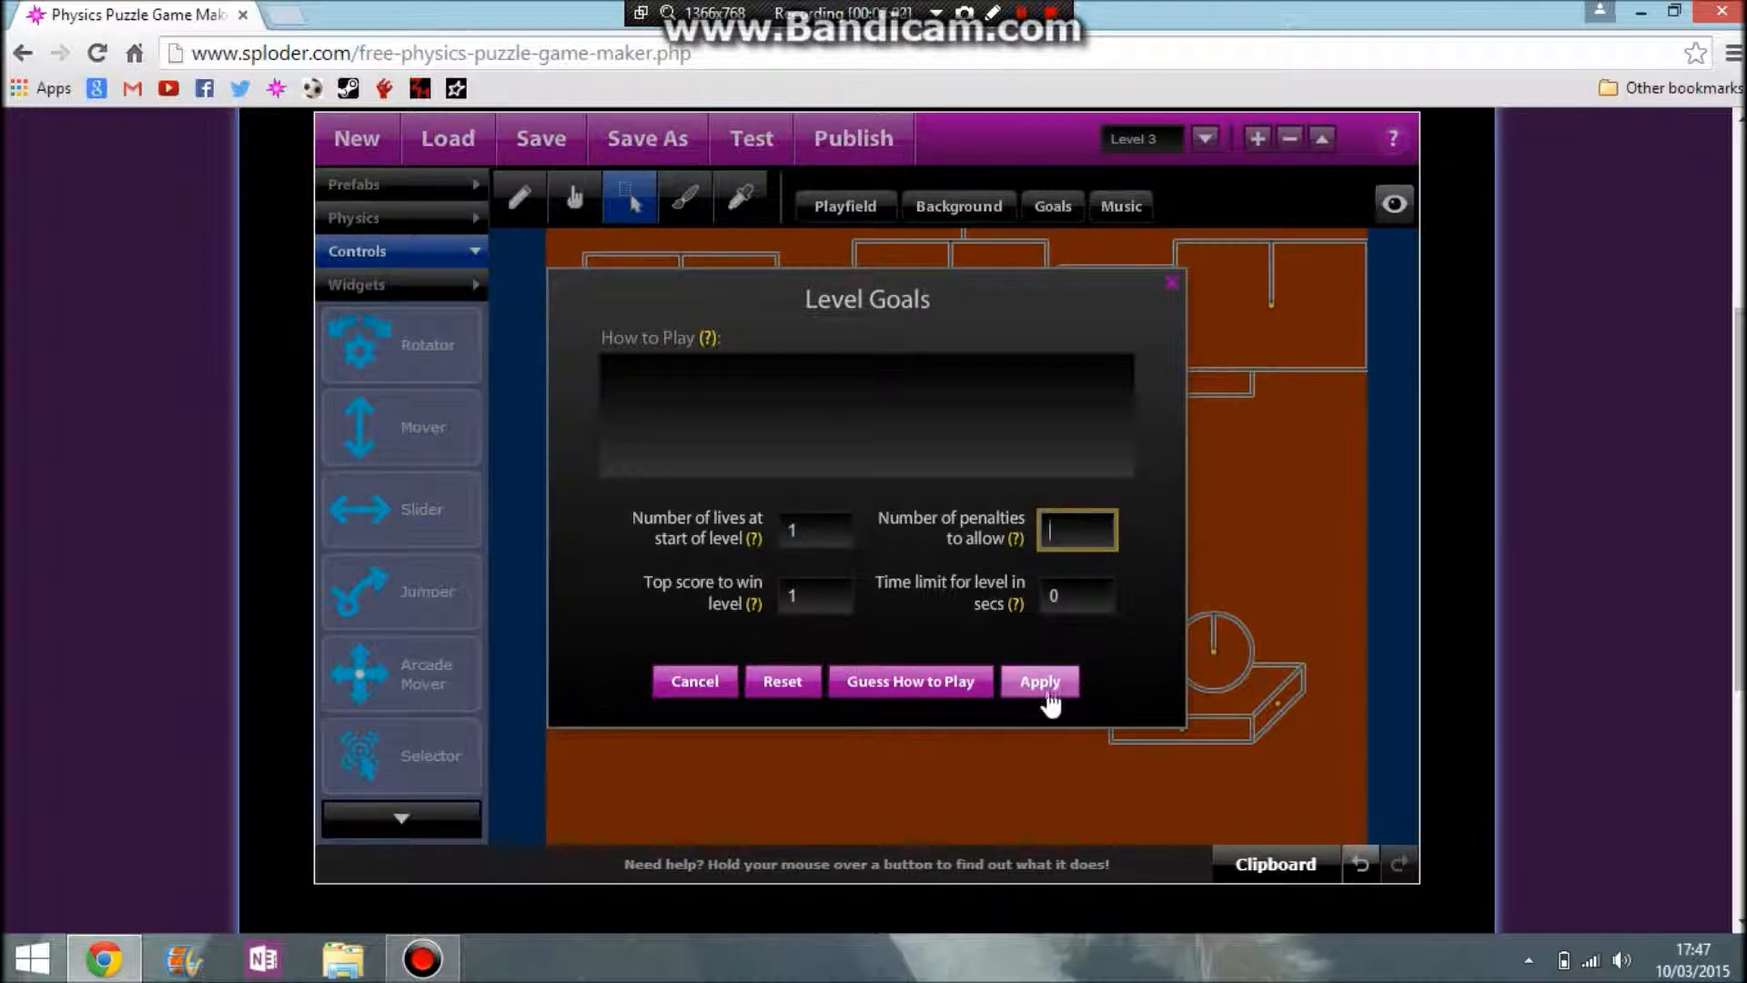
{"action": "left_click", "coordinate": [1042, 684]}
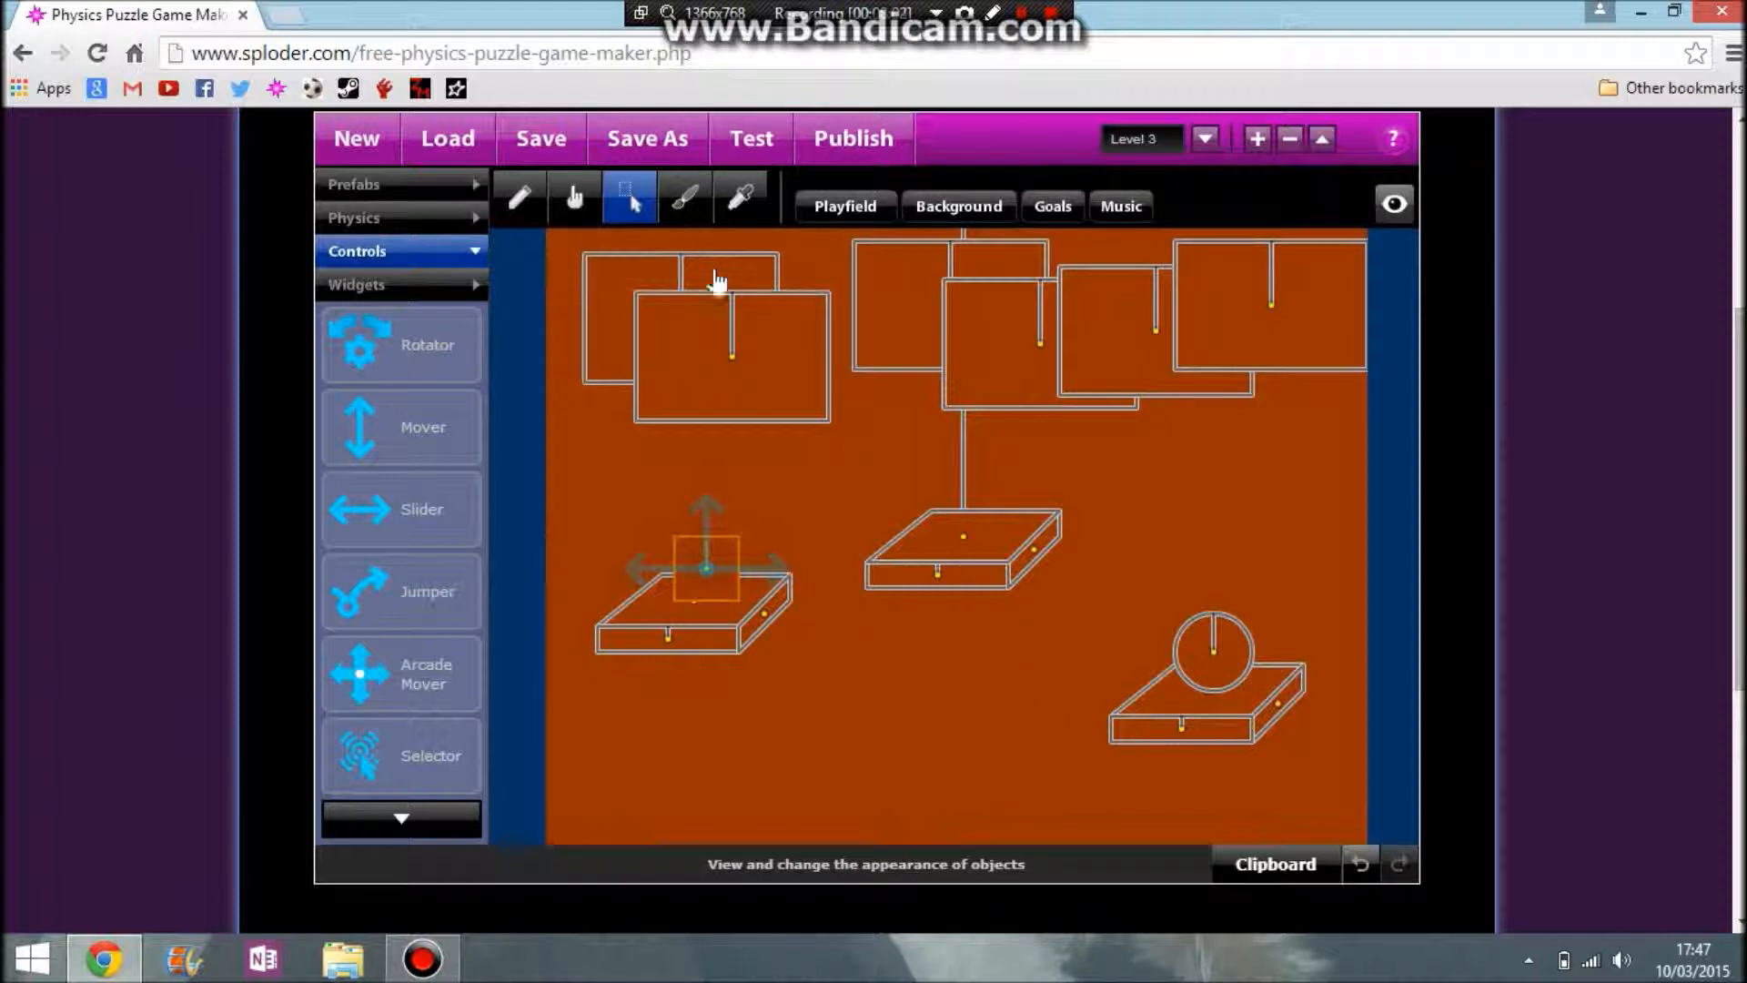
Test the level with the new goals by jumping the character across to collect the coin.
{"action": "left_click", "coordinate": [751, 157]}
{"action": "key", "text": "Right"}
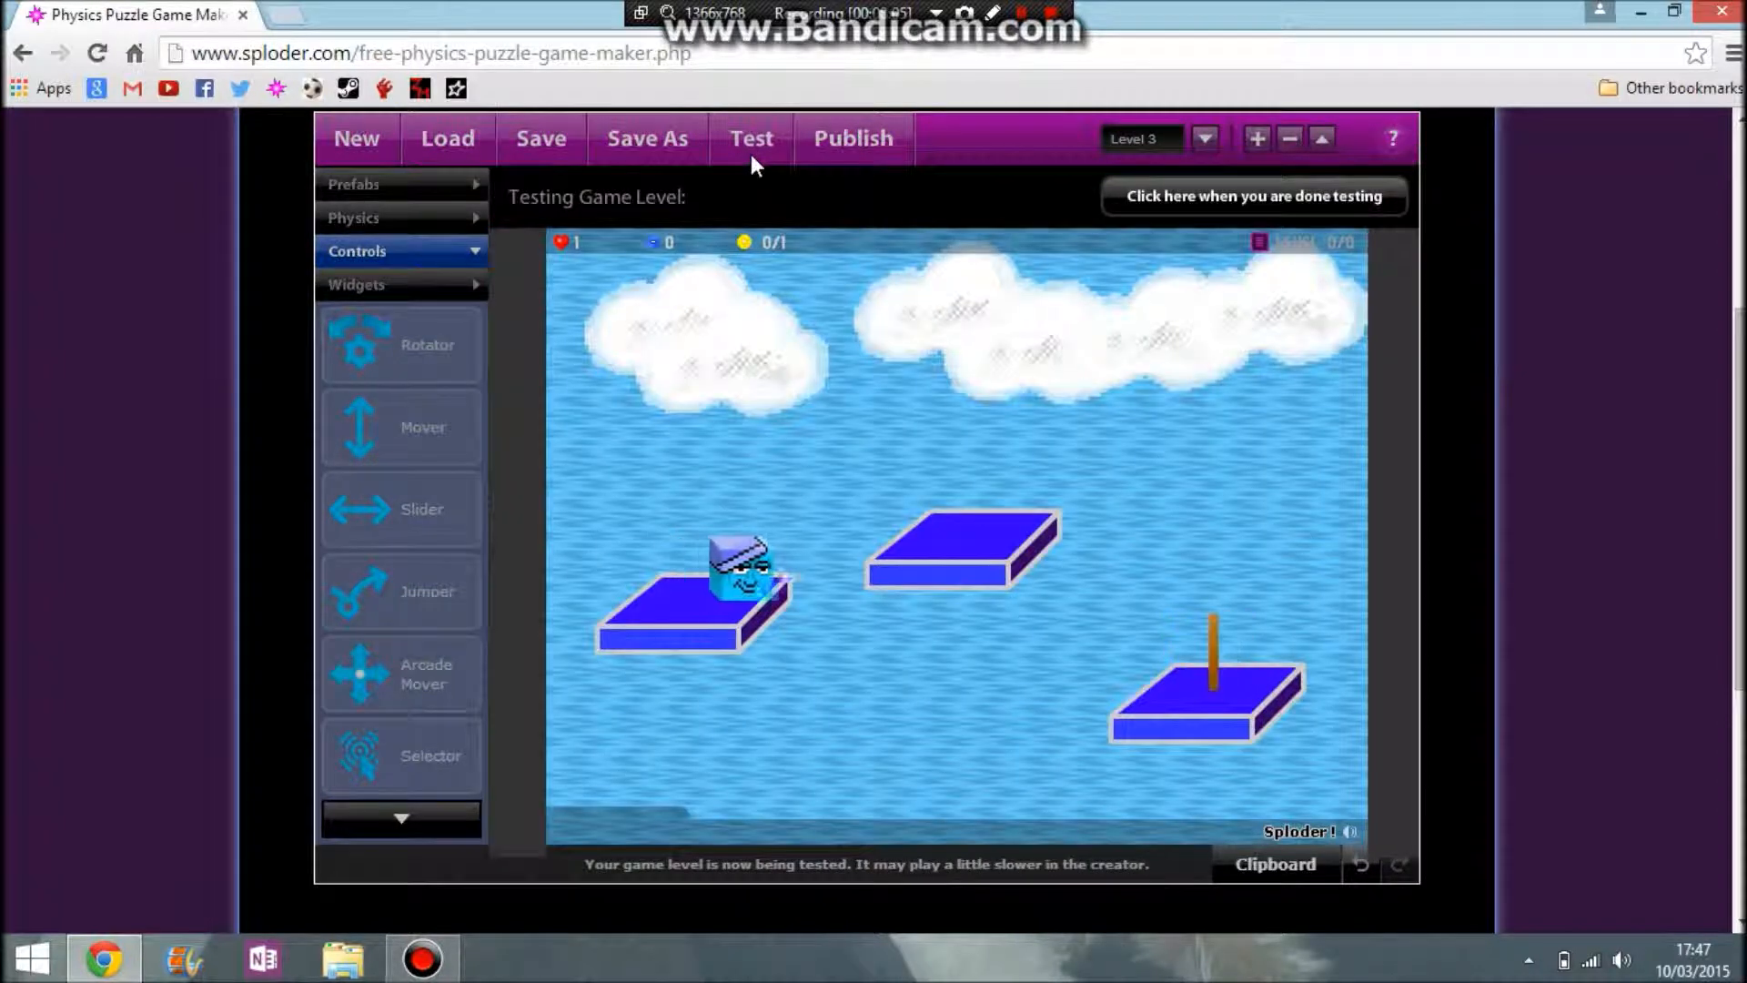
{"action": "key", "text": "Up"}
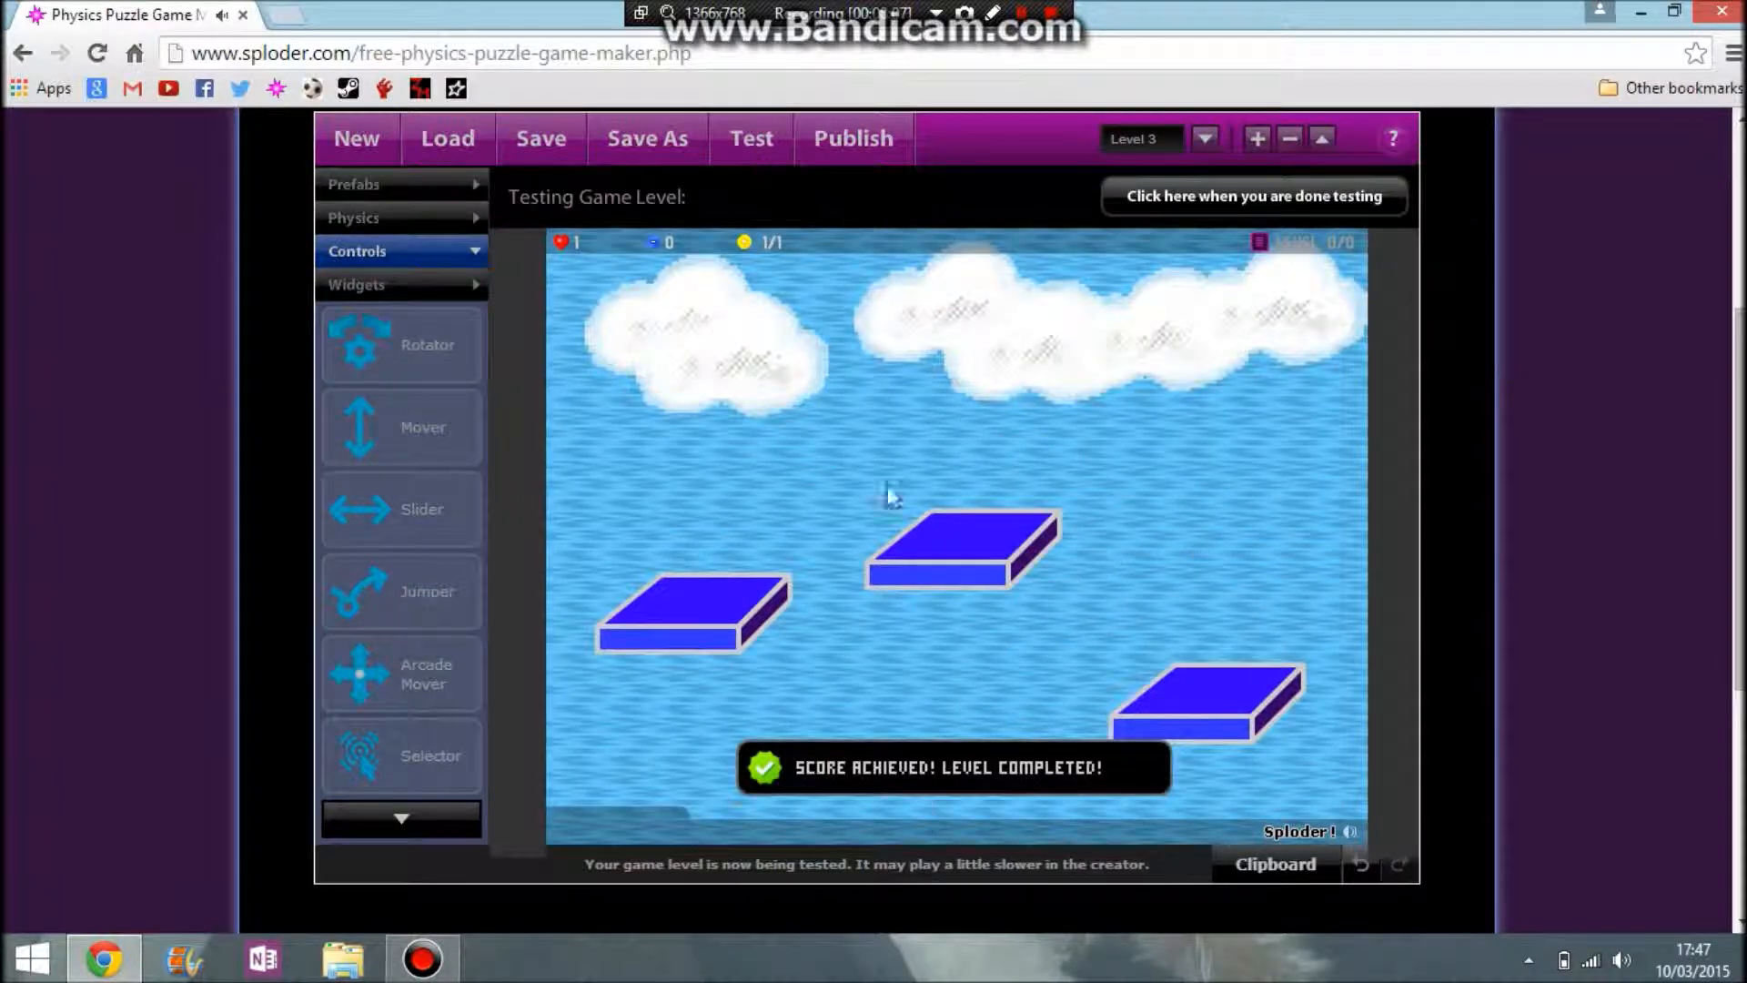
{"action": "left_click", "coordinate": [1261, 198]}
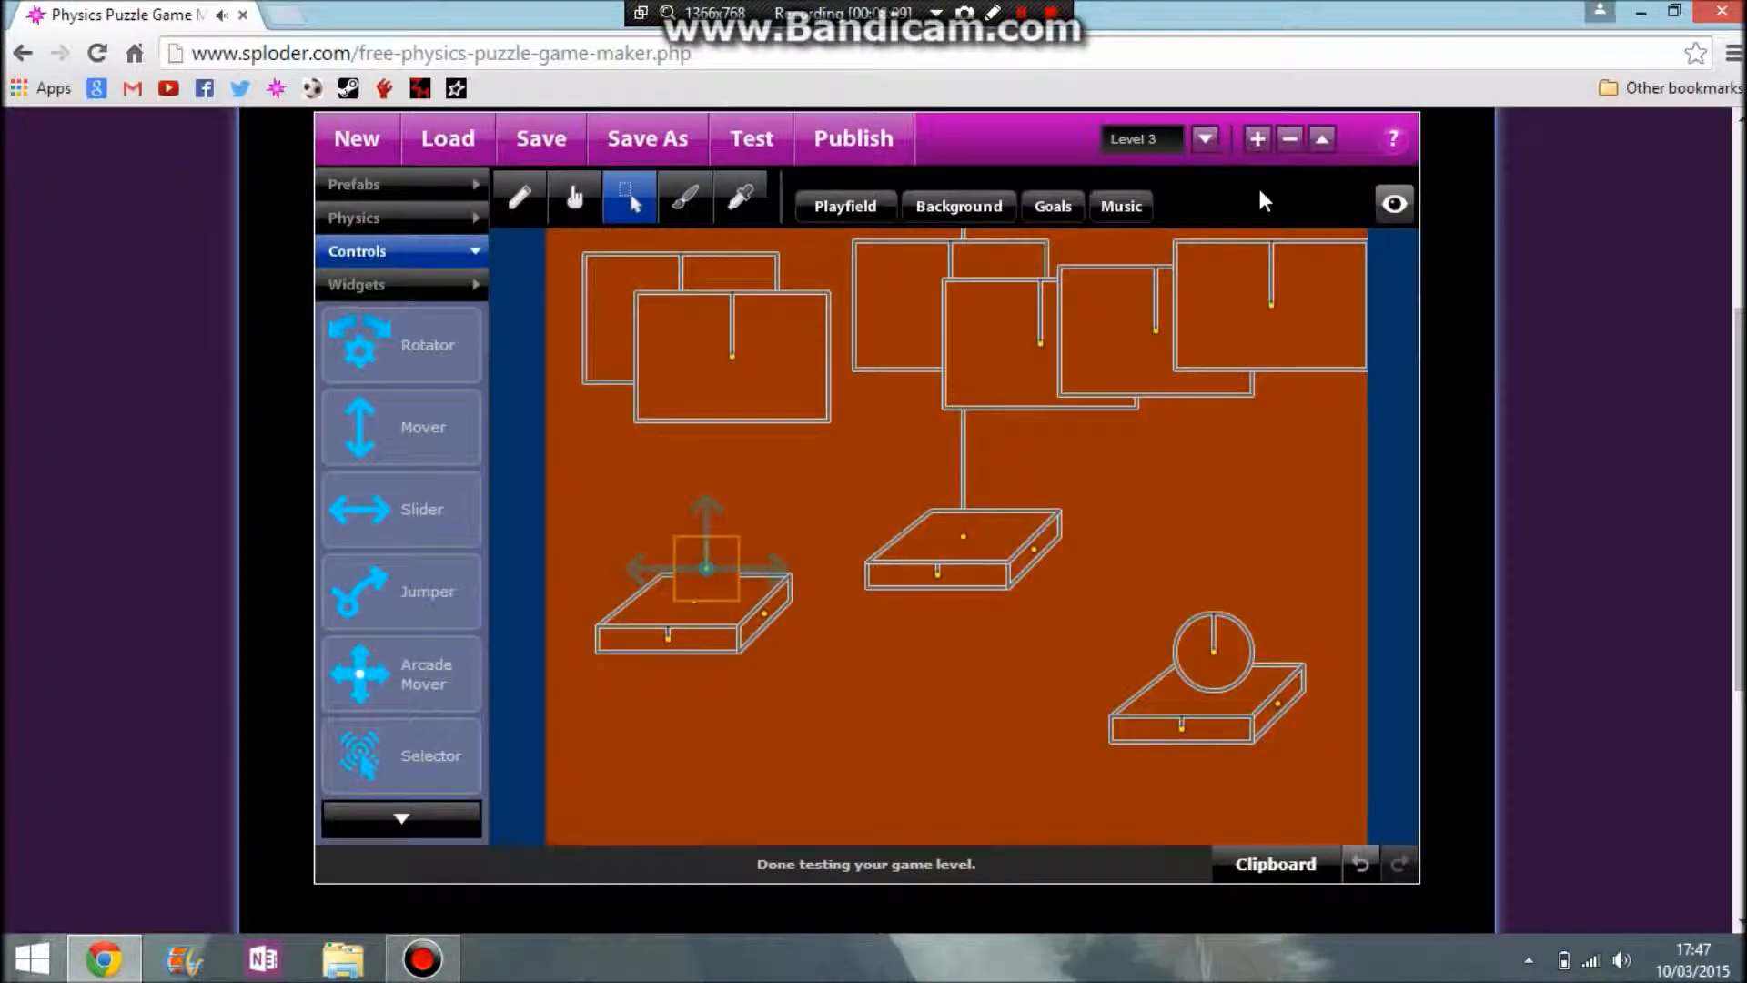
Stretch the middle platform's front and side faces down to the playfield's lower edge to form a tall pillar.
{"action": "left_click", "coordinate": [690, 213]}
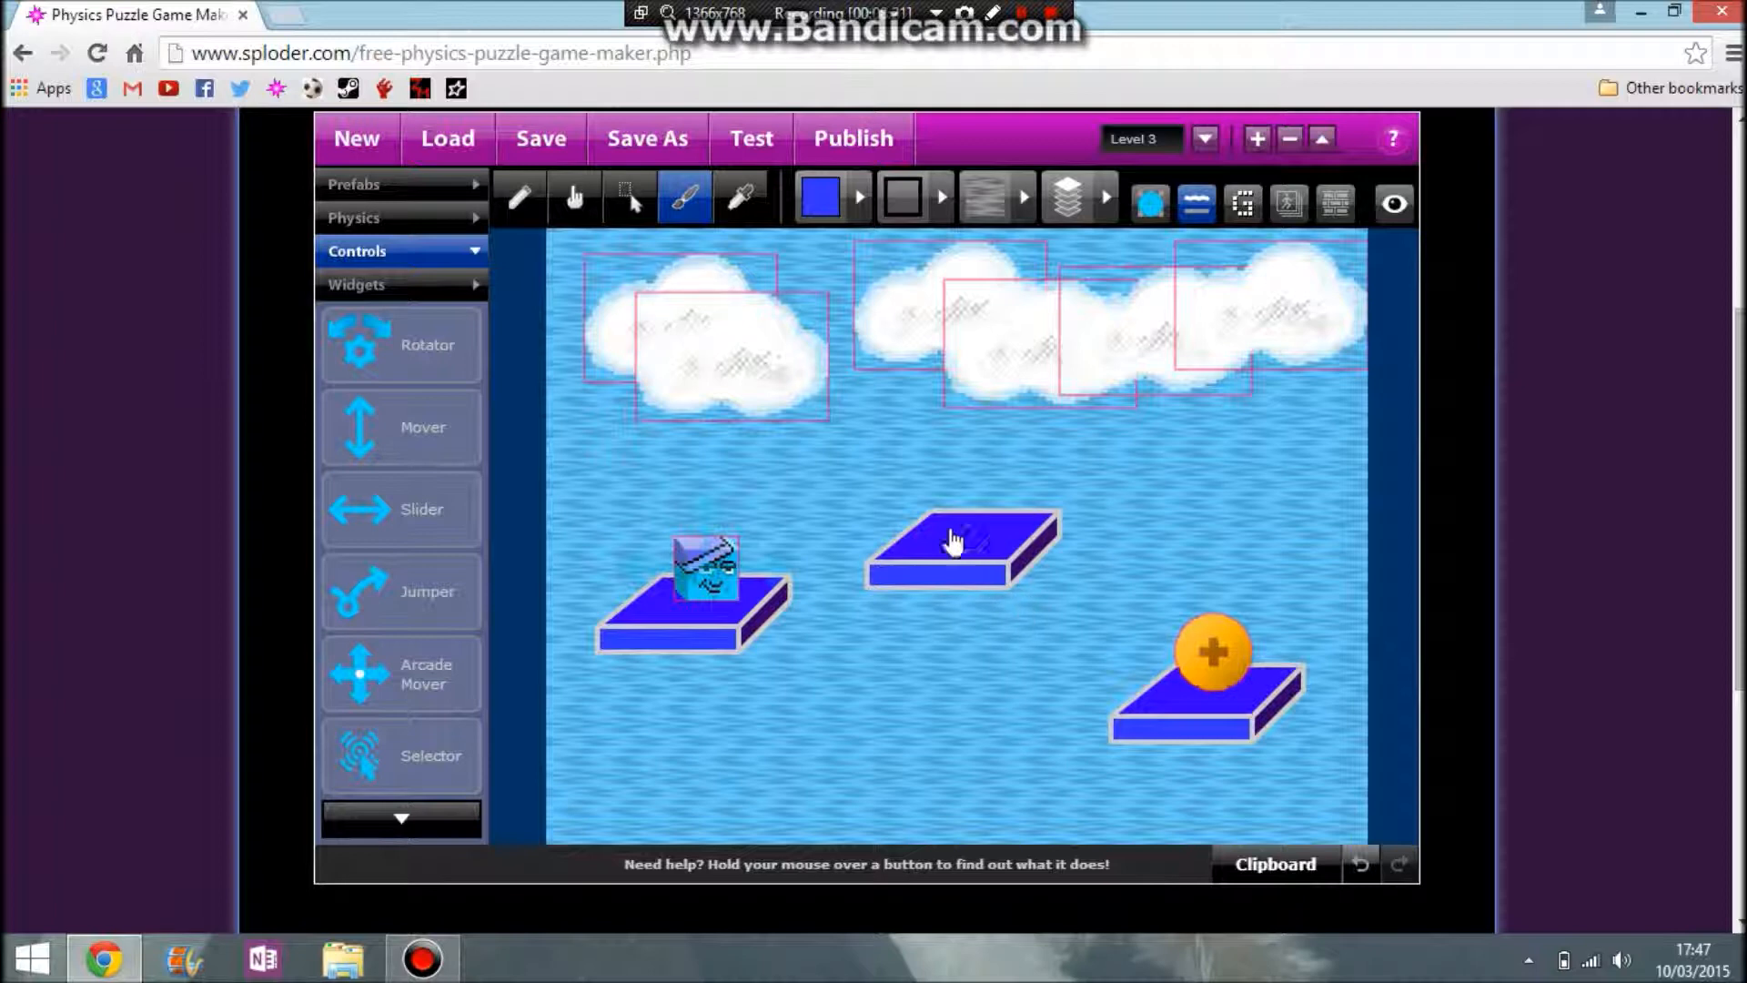
{"action": "left_click", "coordinate": [967, 580]}
{"action": "left_click_drag", "start_coordinate": [1010, 593], "coordinate": [996, 922]}
{"action": "left_click", "coordinate": [1045, 550]}
{"action": "left_click_drag", "start_coordinate": [1061, 539], "coordinate": [1066, 790]}
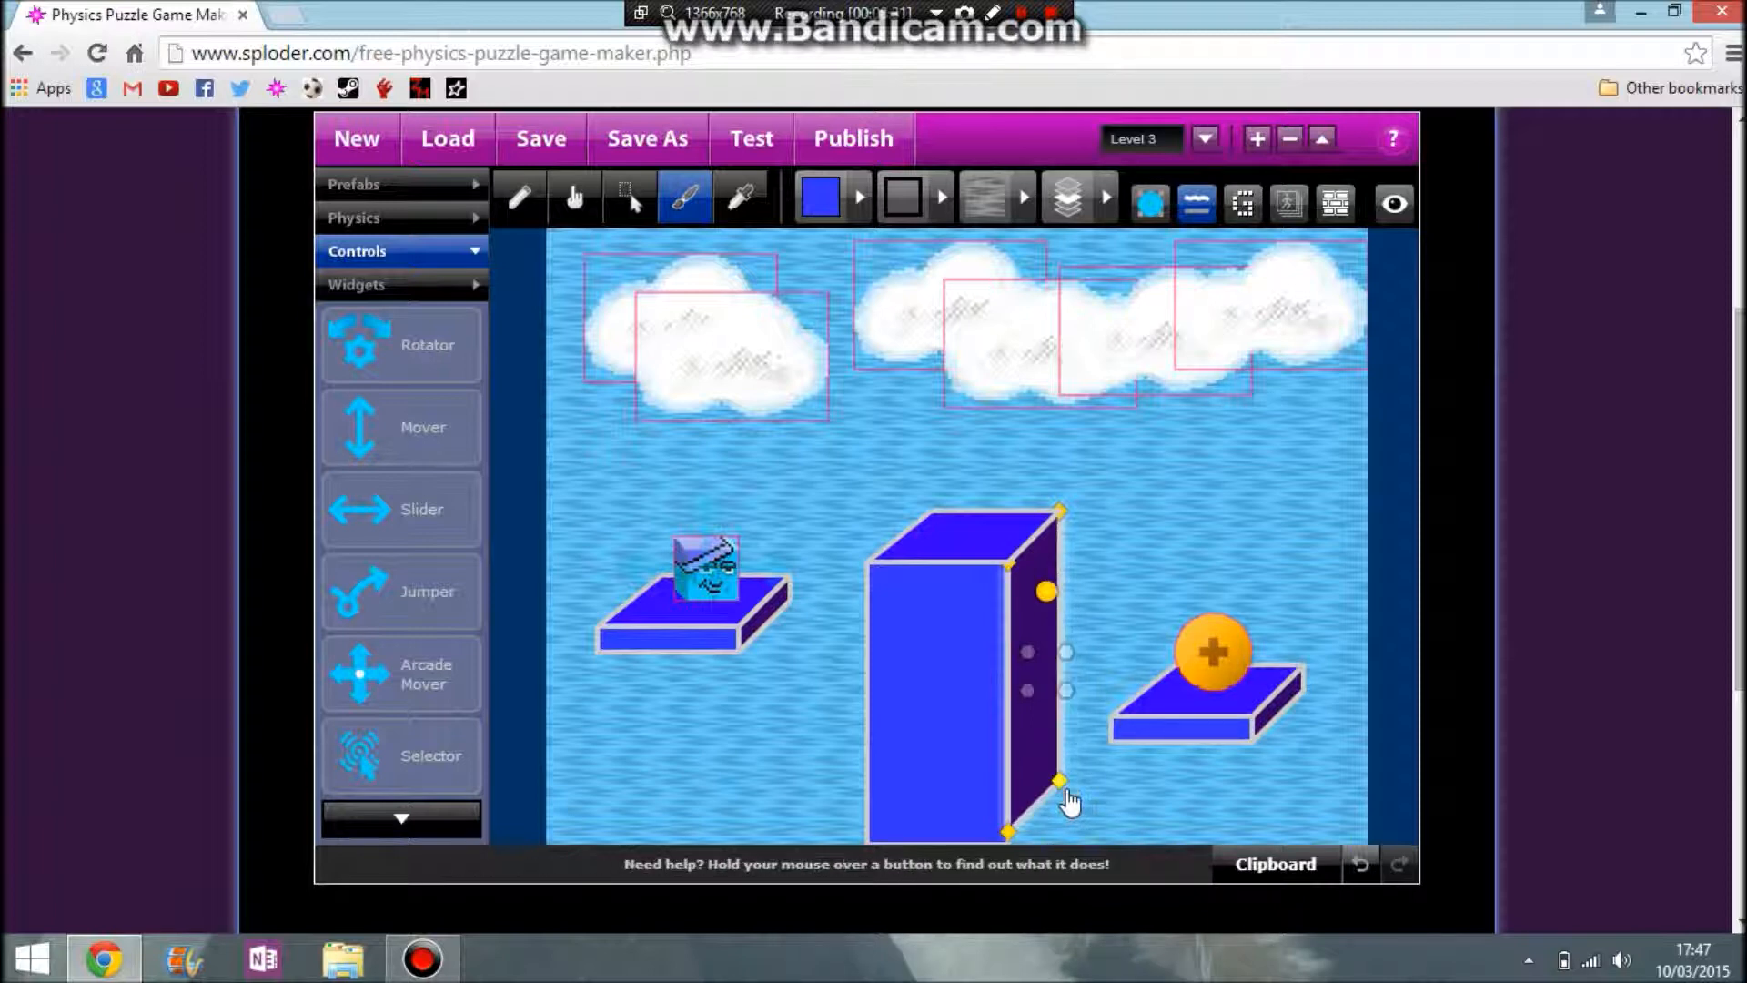
{"action": "left_click_drag", "start_coordinate": [1023, 736], "coordinate": [1023, 799]}
{"action": "left_click_drag", "start_coordinate": [1008, 630], "coordinate": [1063, 515]}
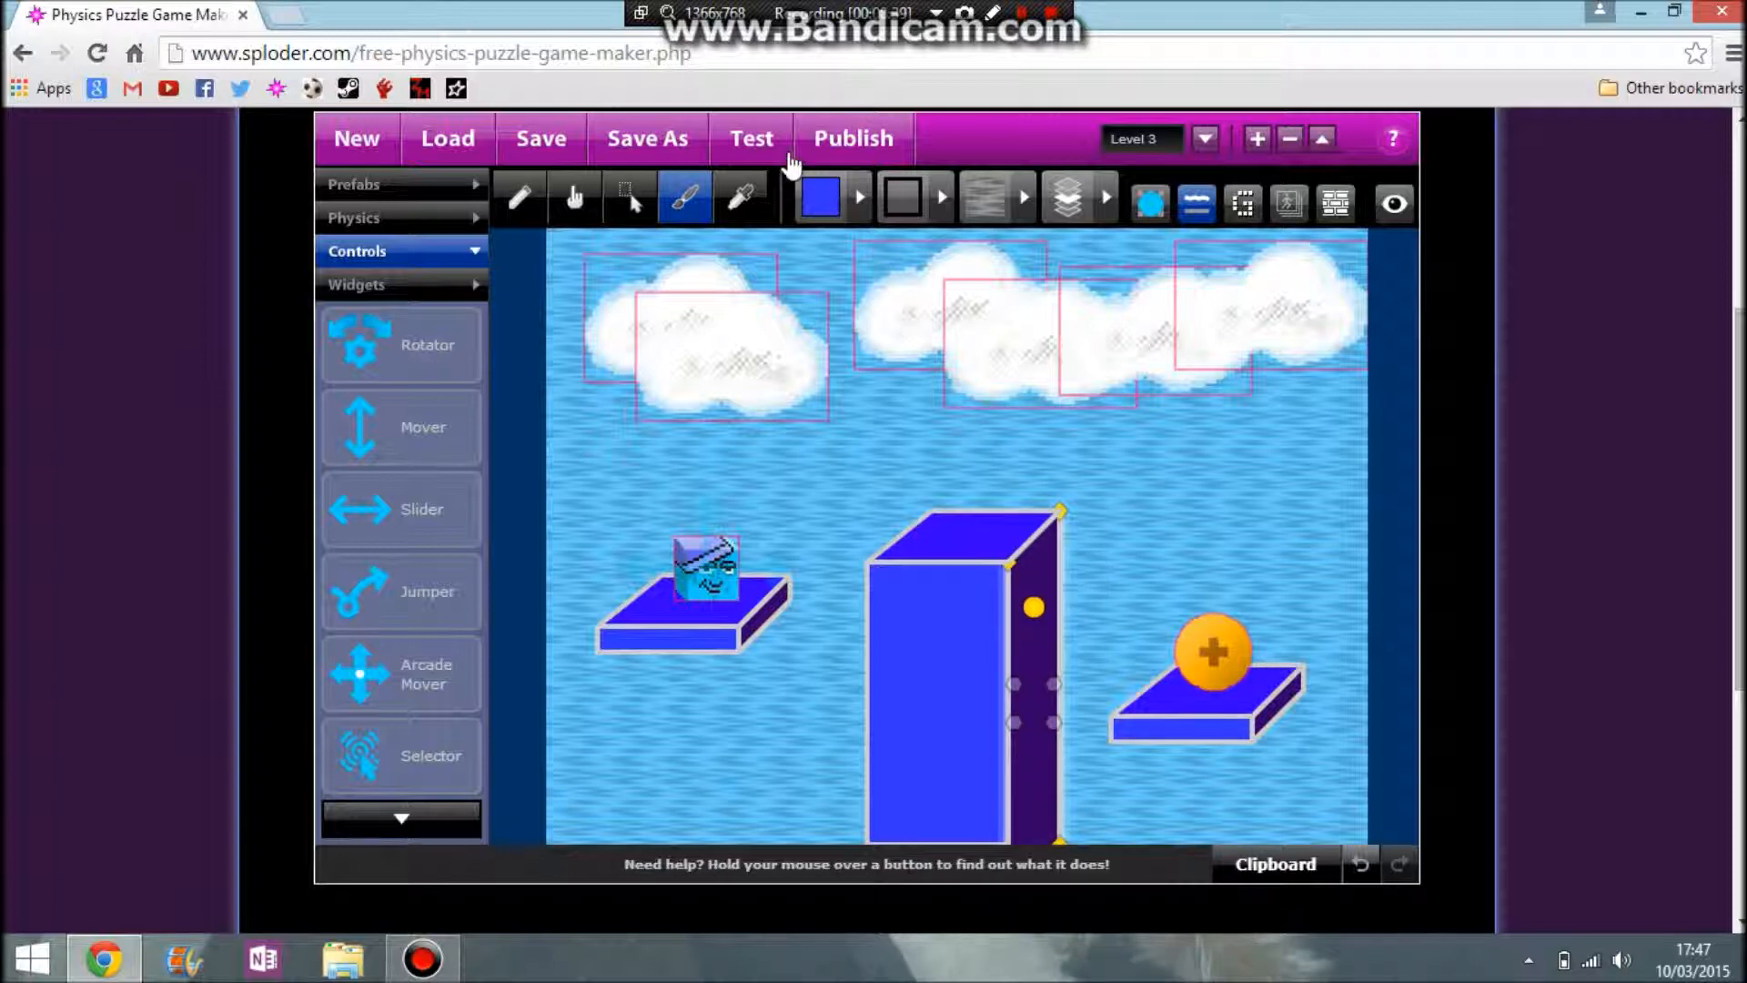
Test how the character collides with the tall middle pillar.
{"action": "left_click", "coordinate": [786, 155]}
{"action": "key", "text": "Right"}
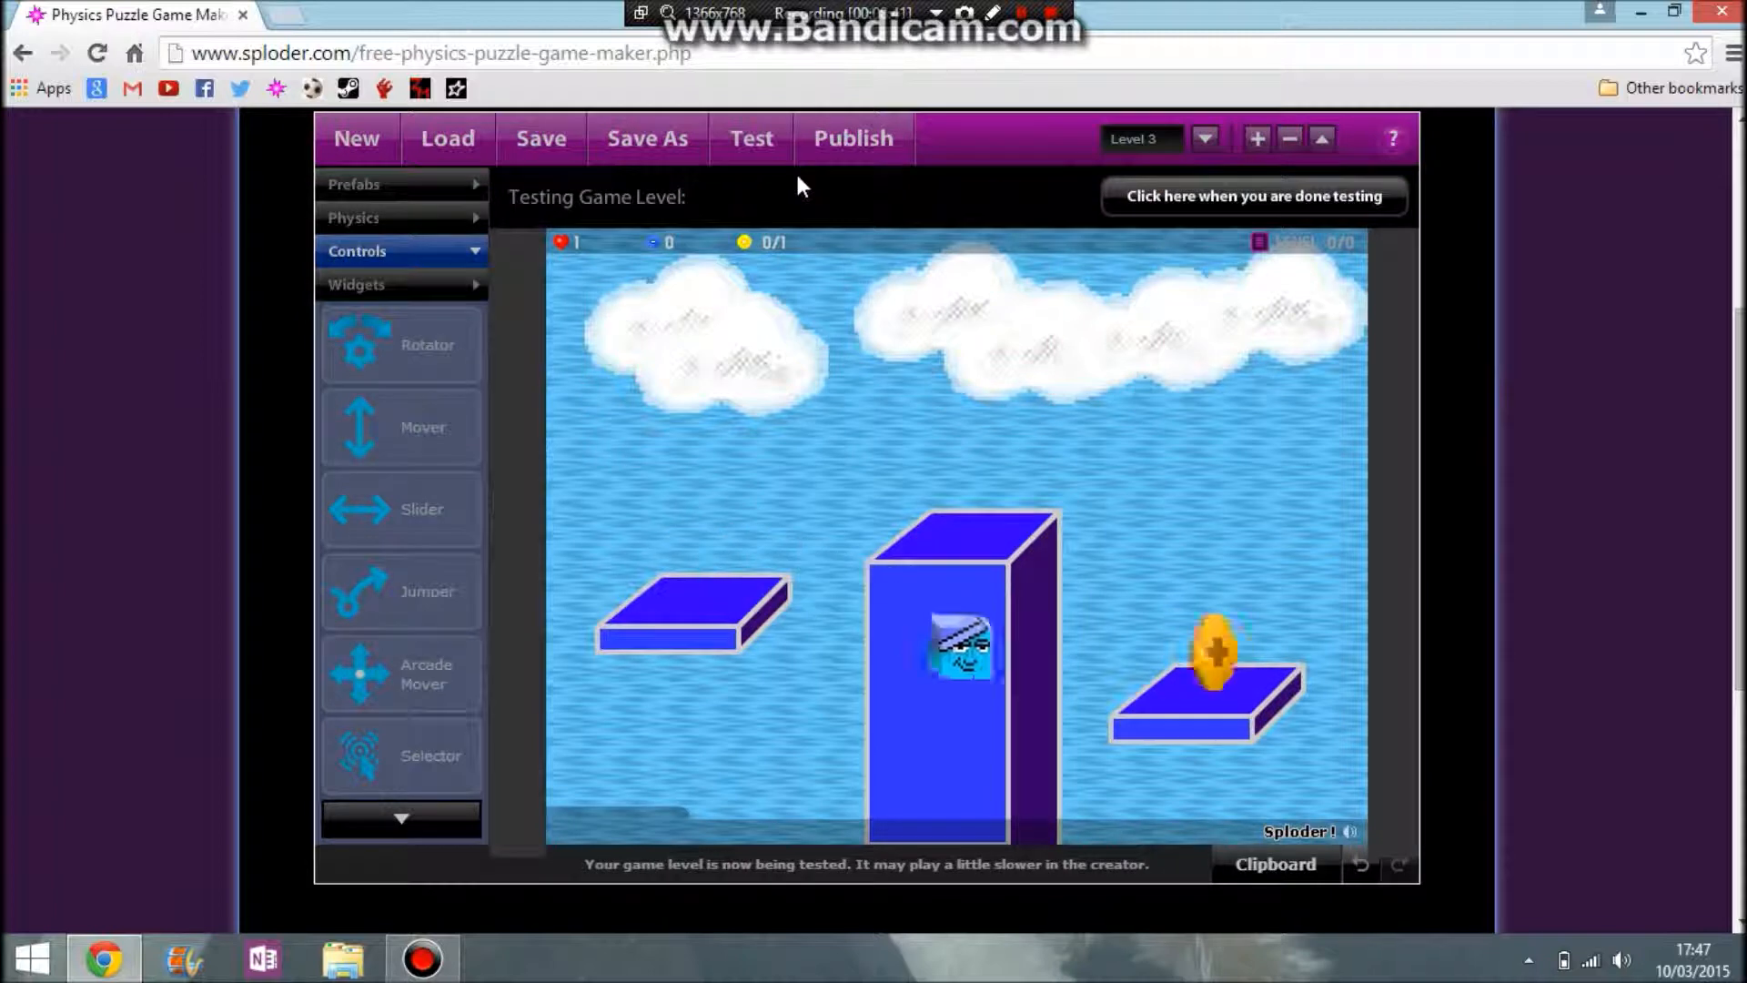
{"action": "left_click", "coordinate": [1133, 202]}
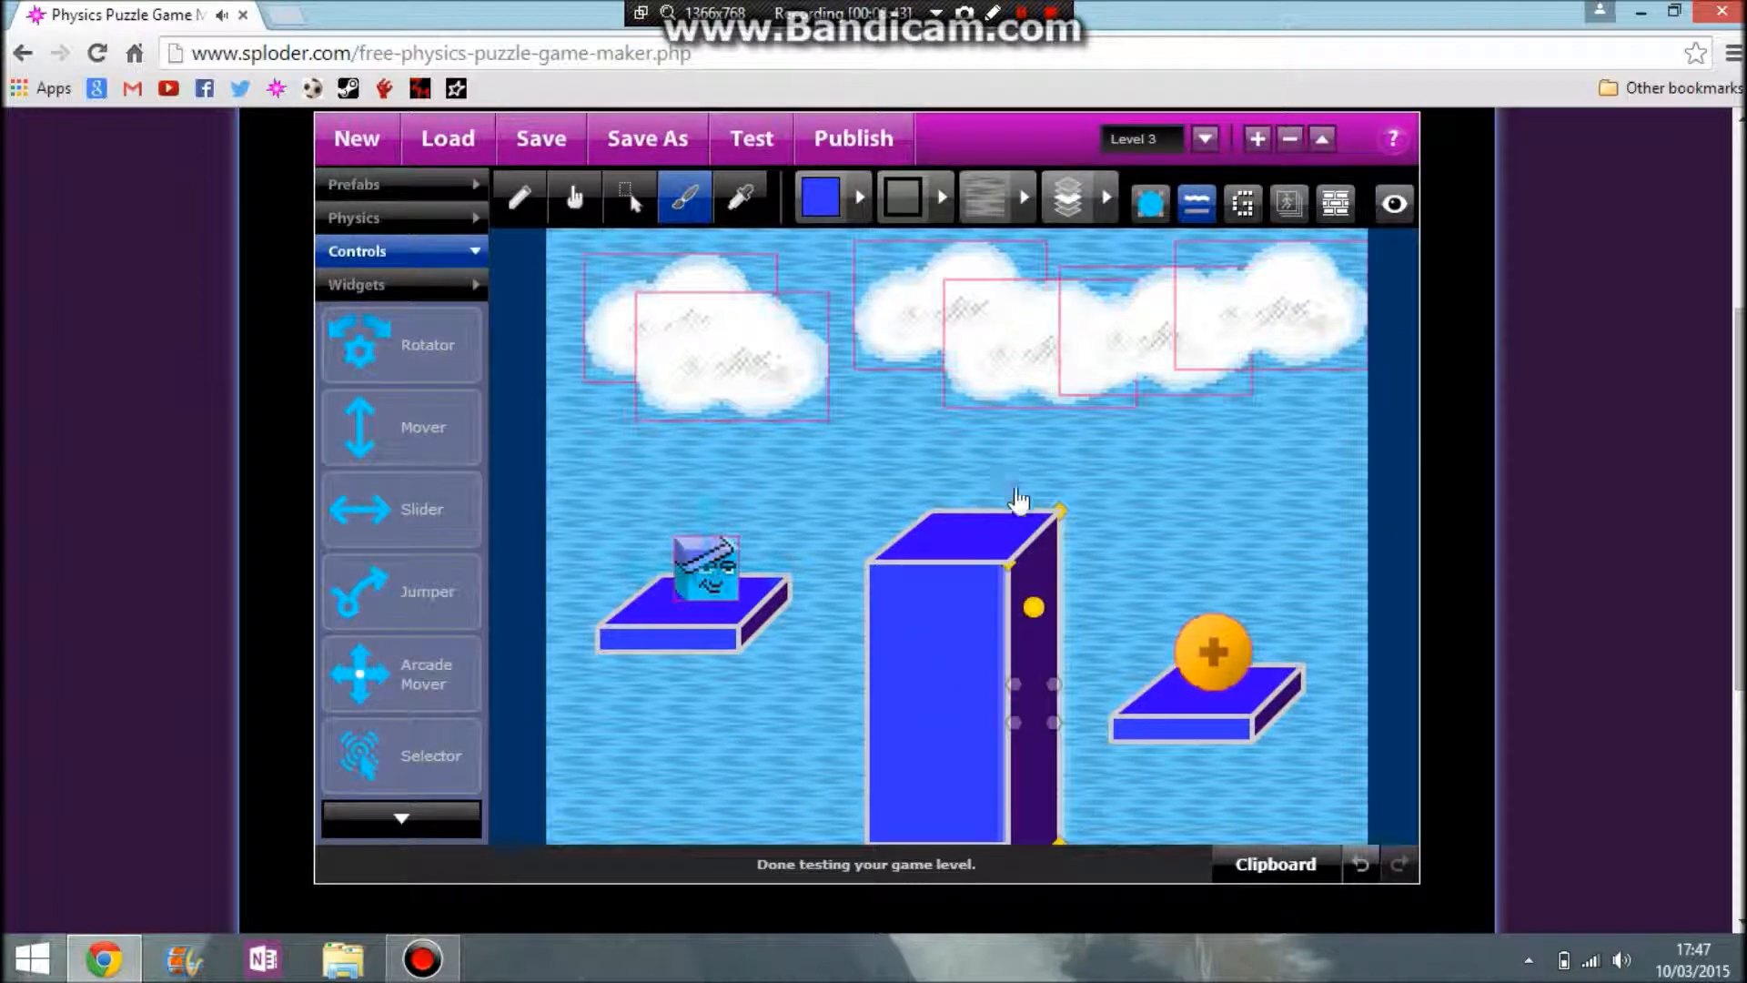
Move the pillar's front and top faces apart, and turn the exposed thin bar upright and lengthen it down the pillar as an inner wall.
{"action": "left_click", "coordinate": [960, 617]}
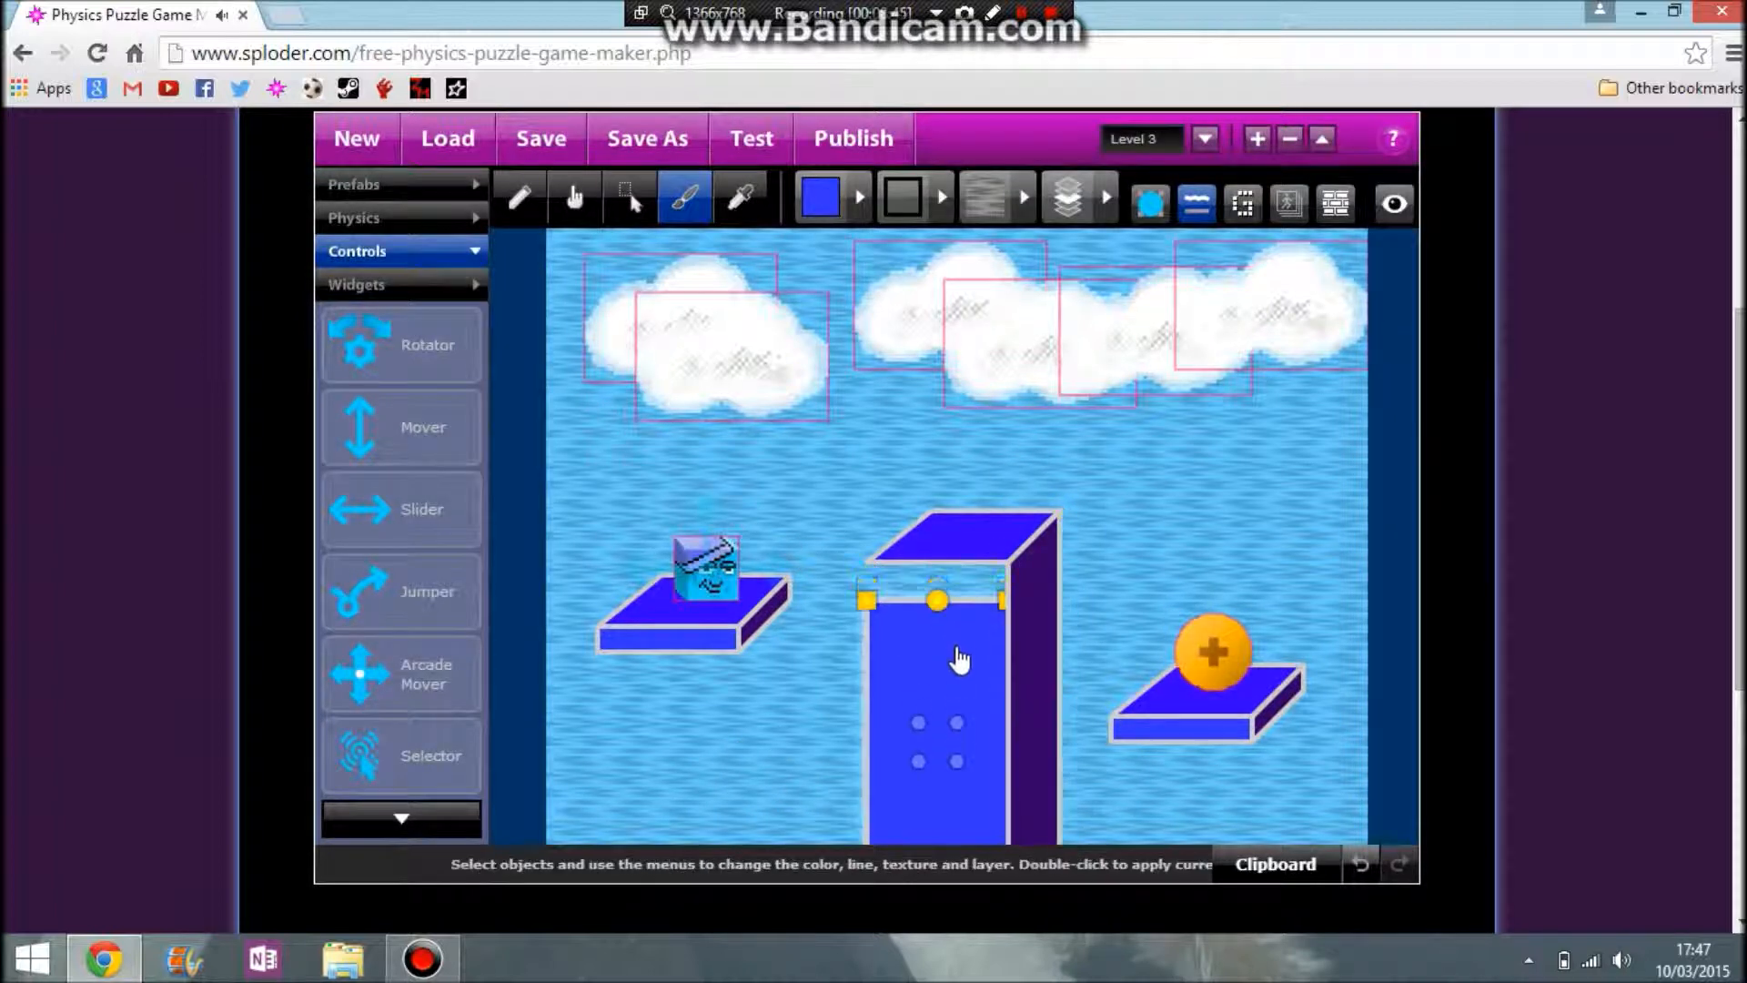
{"action": "left_click_drag", "start_coordinate": [937, 546], "coordinate": [937, 496]}
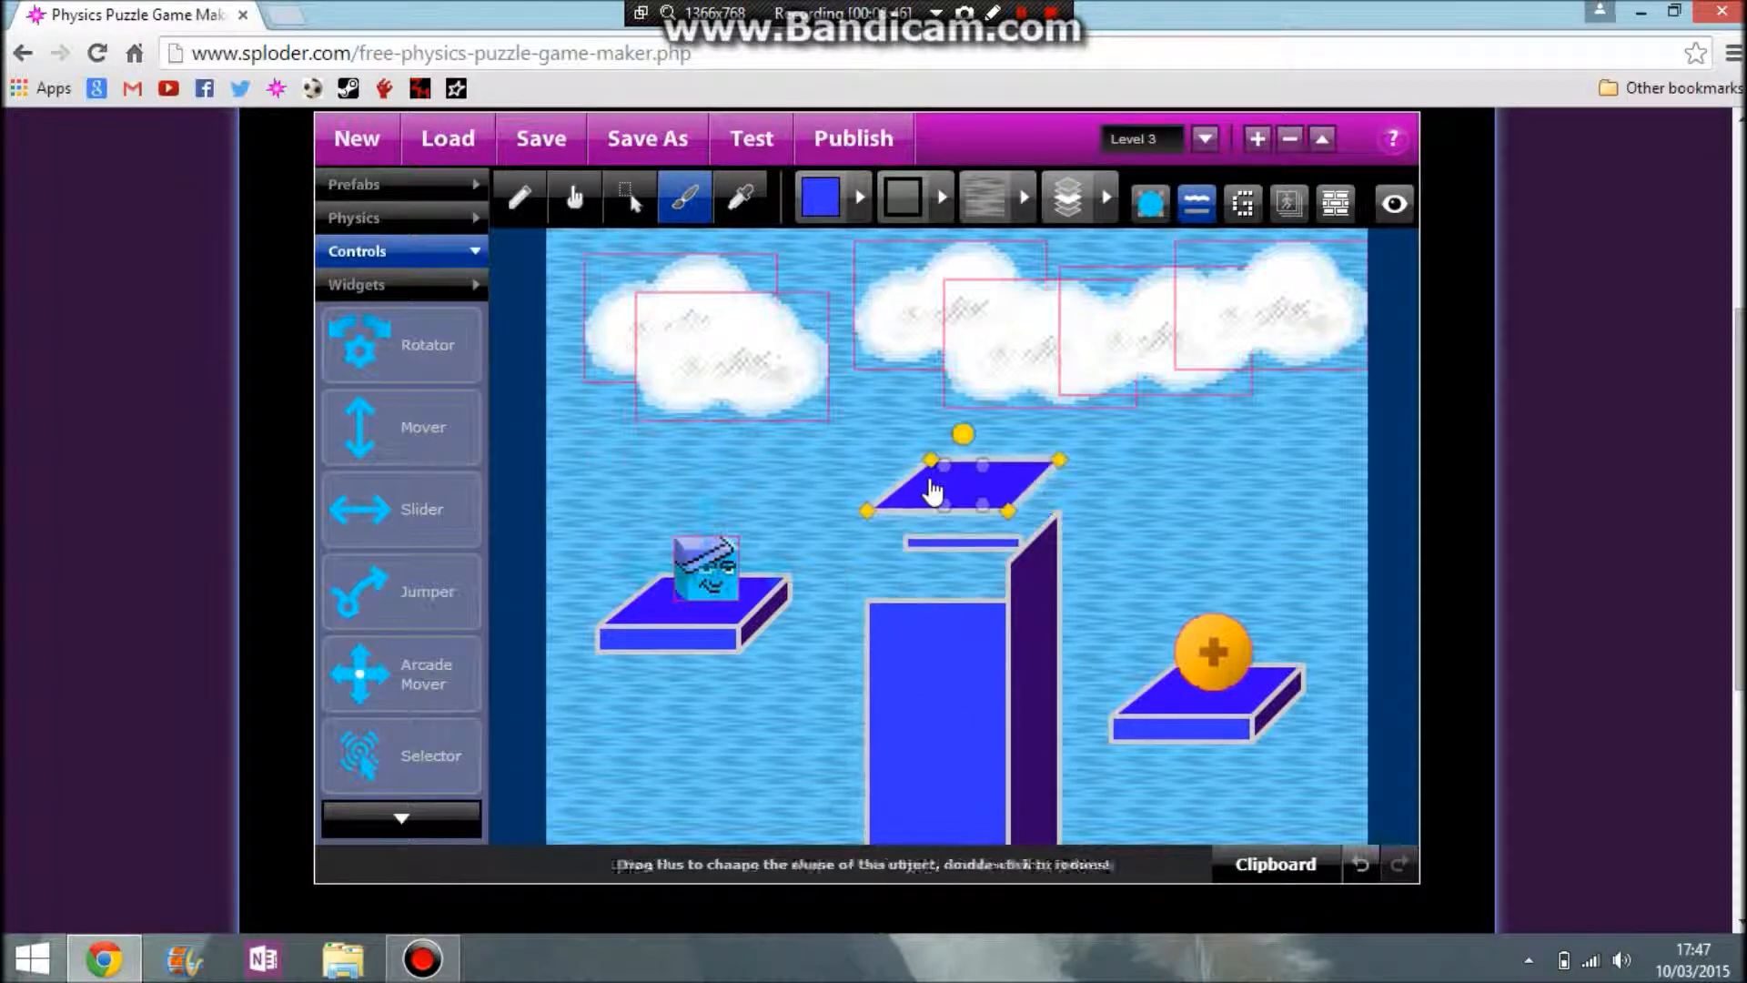
{"action": "left_click", "coordinate": [954, 549]}
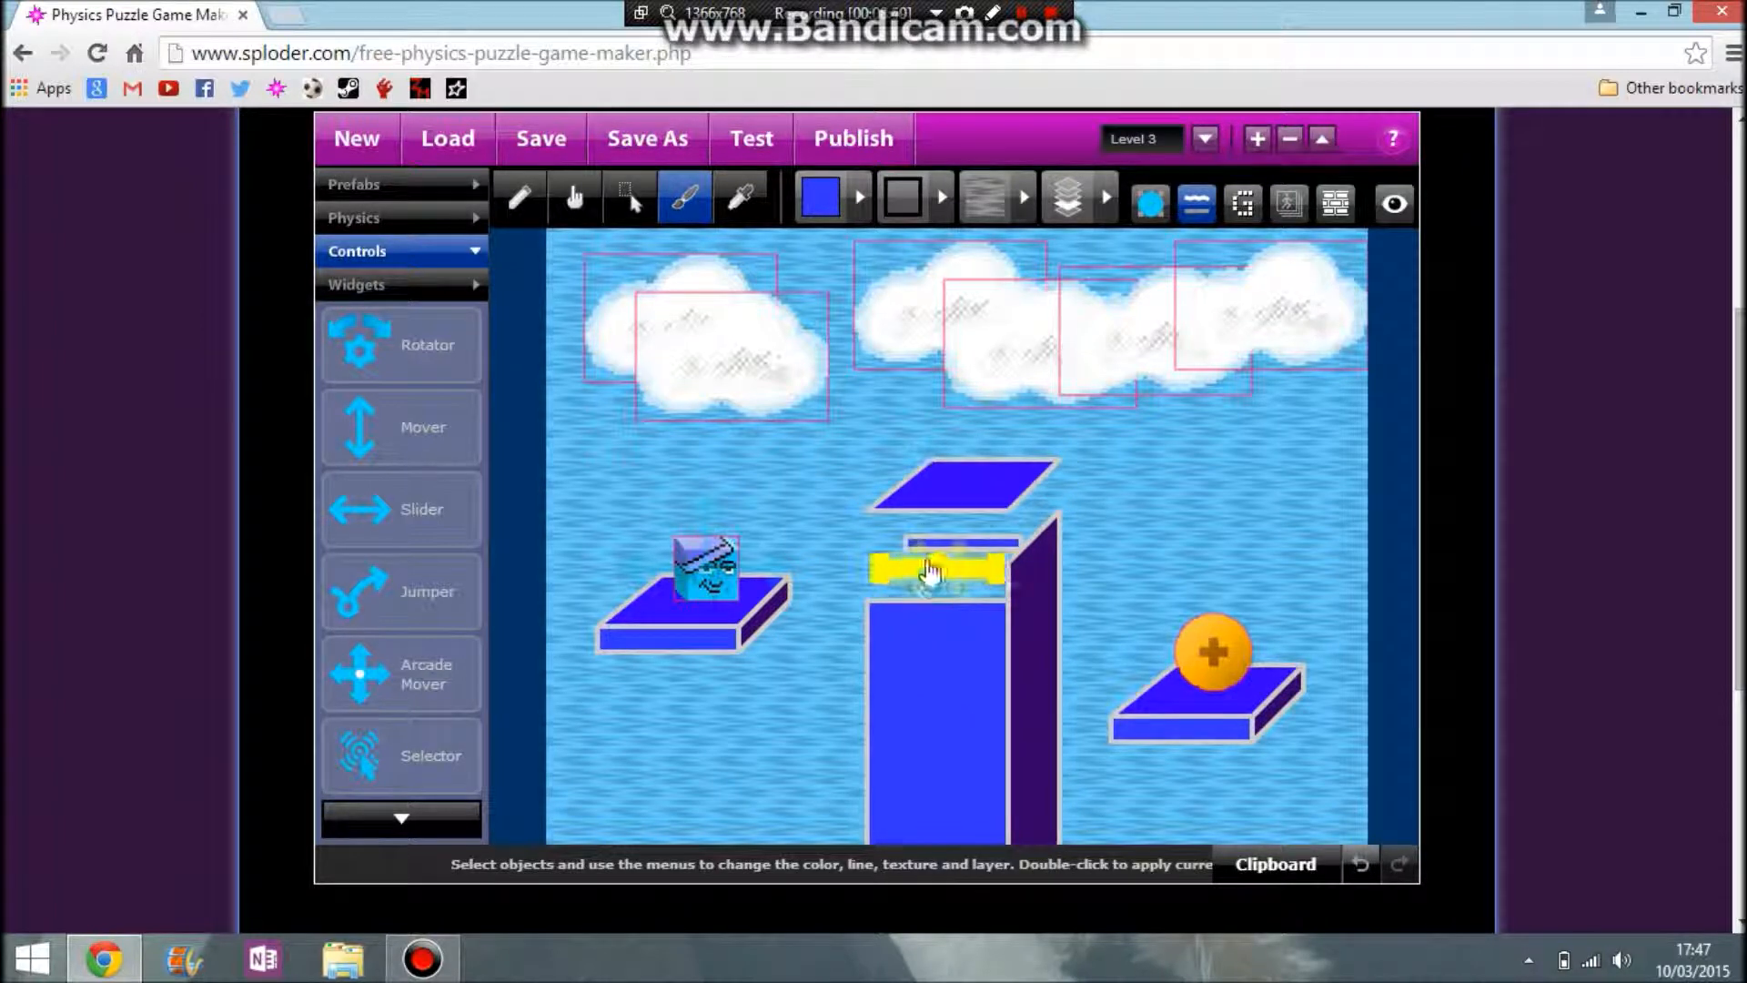
{"action": "left_click_drag", "start_coordinate": [935, 570], "coordinate": [838, 590]}
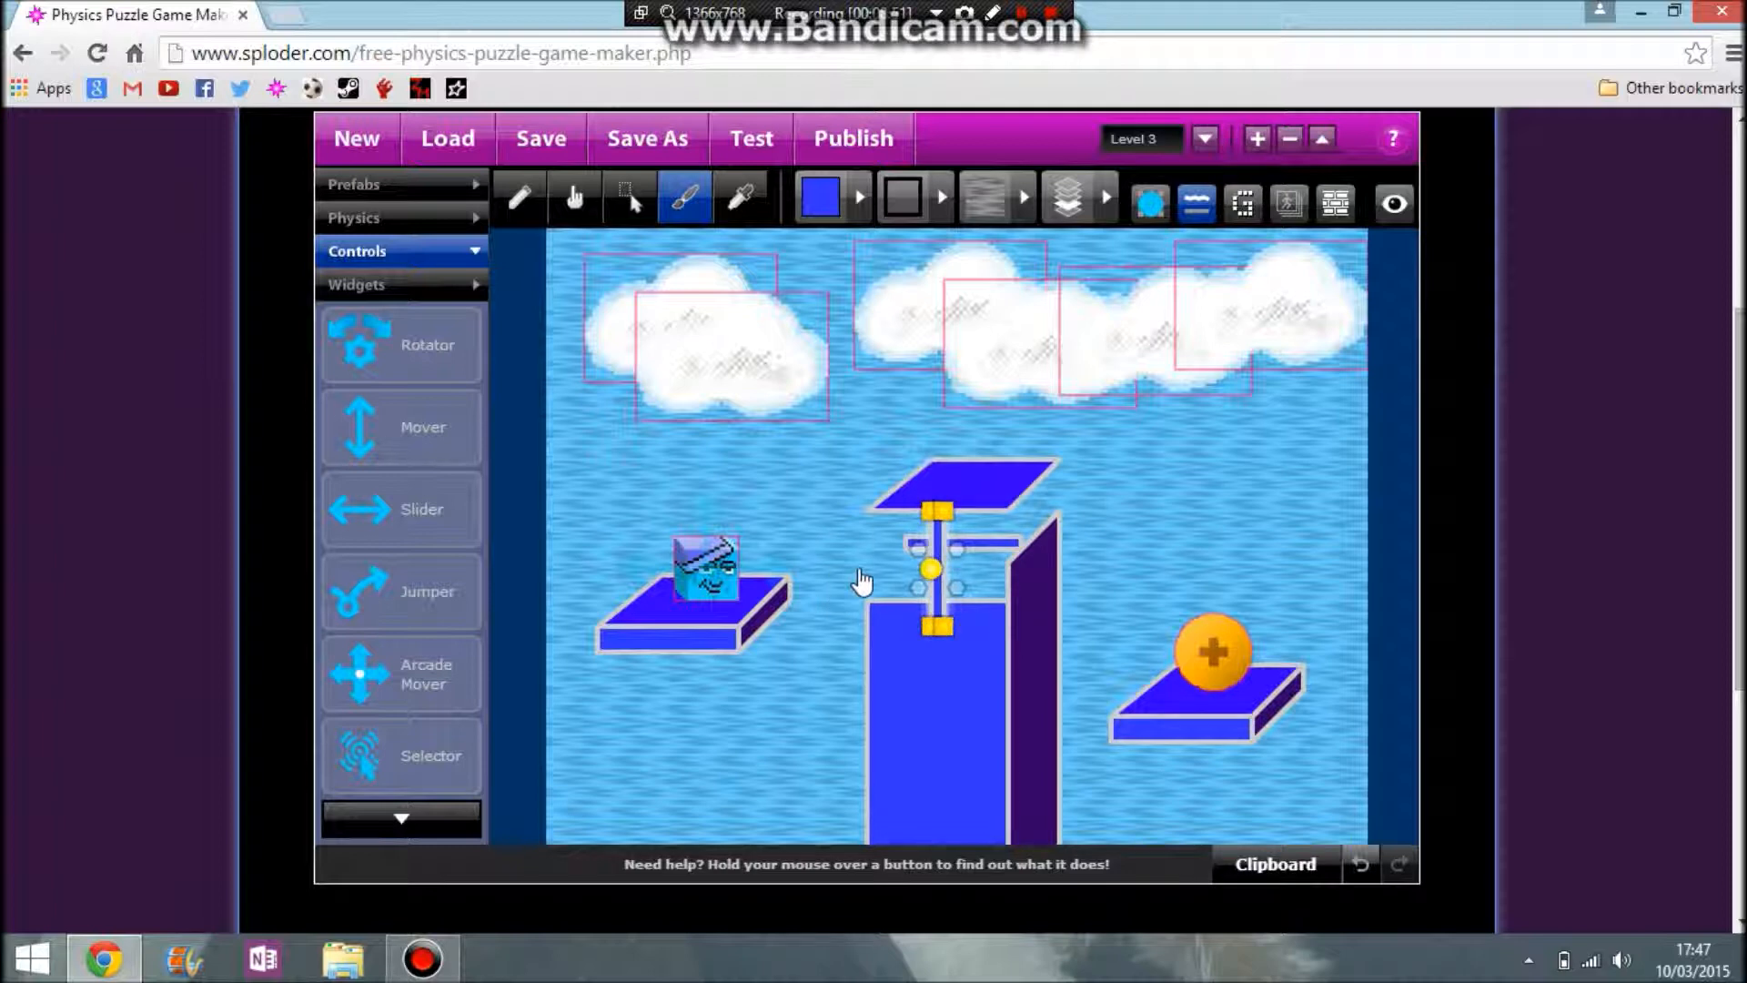
{"action": "left_click_drag", "start_coordinate": [937, 539], "coordinate": [903, 557]}
{"action": "left_click_drag", "start_coordinate": [912, 653], "coordinate": [925, 831]}
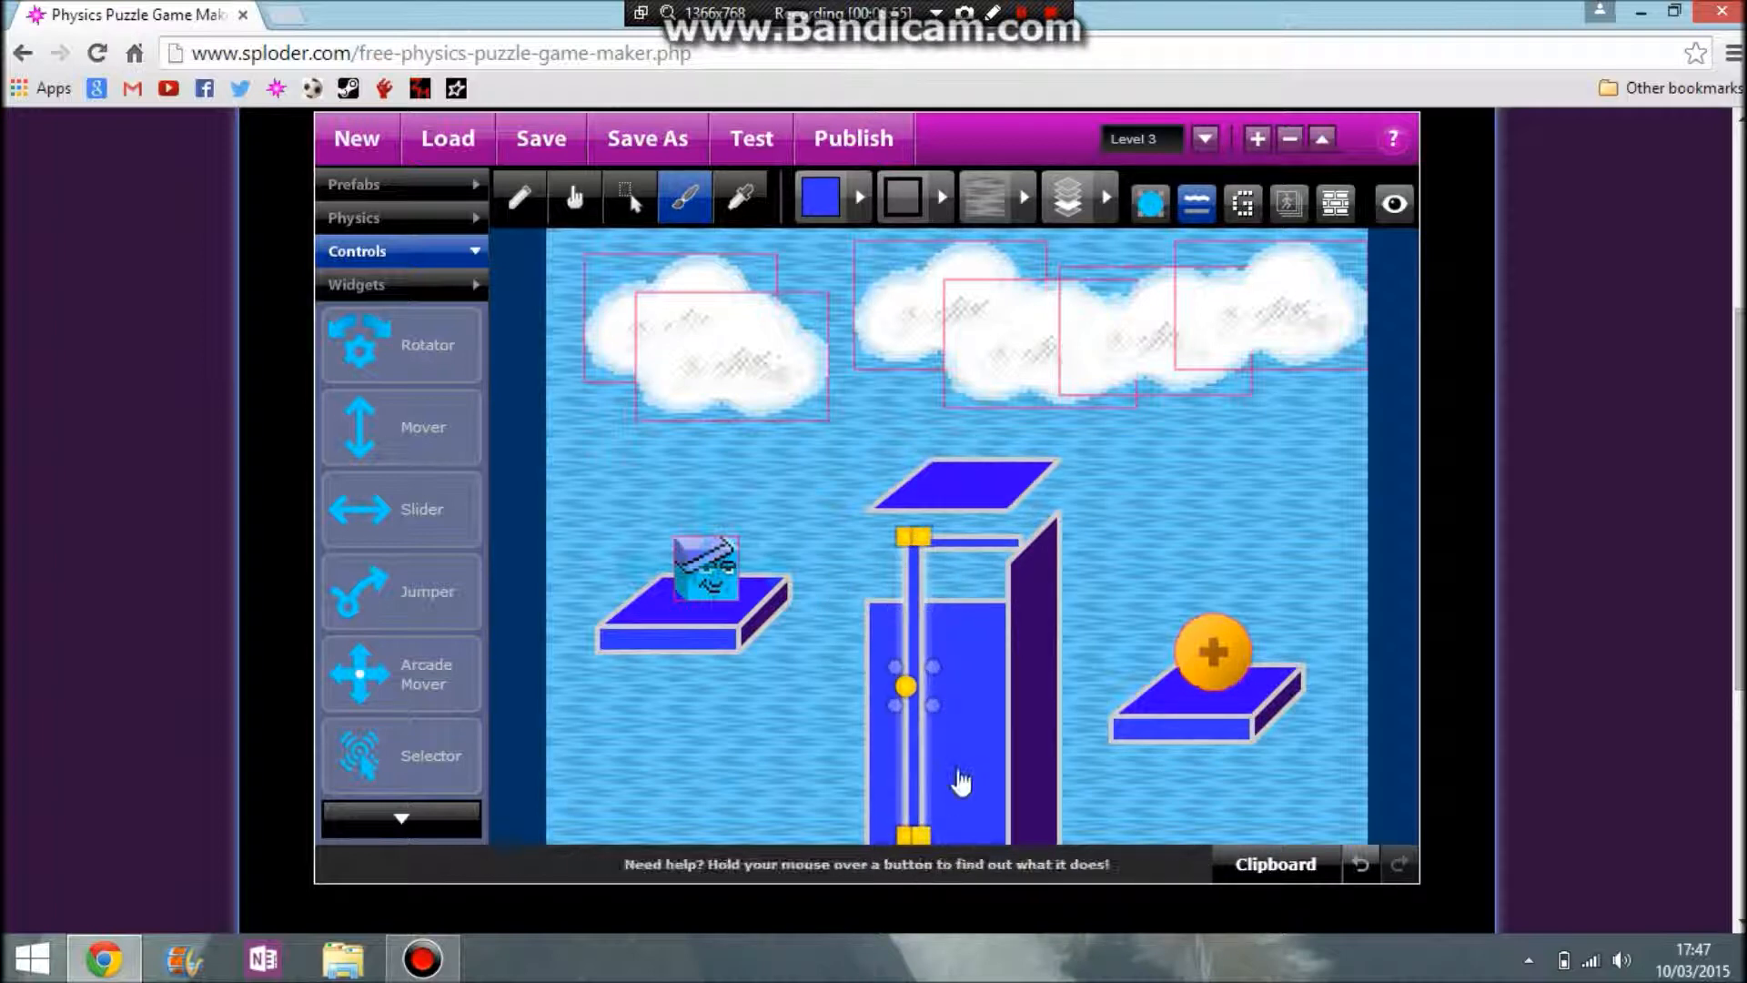
Bring the pillar's front face to the top layer and move the front and top faces back together over the inner bars.
{"action": "left_click", "coordinate": [973, 728]}
{"action": "left_click", "coordinate": [1070, 211]}
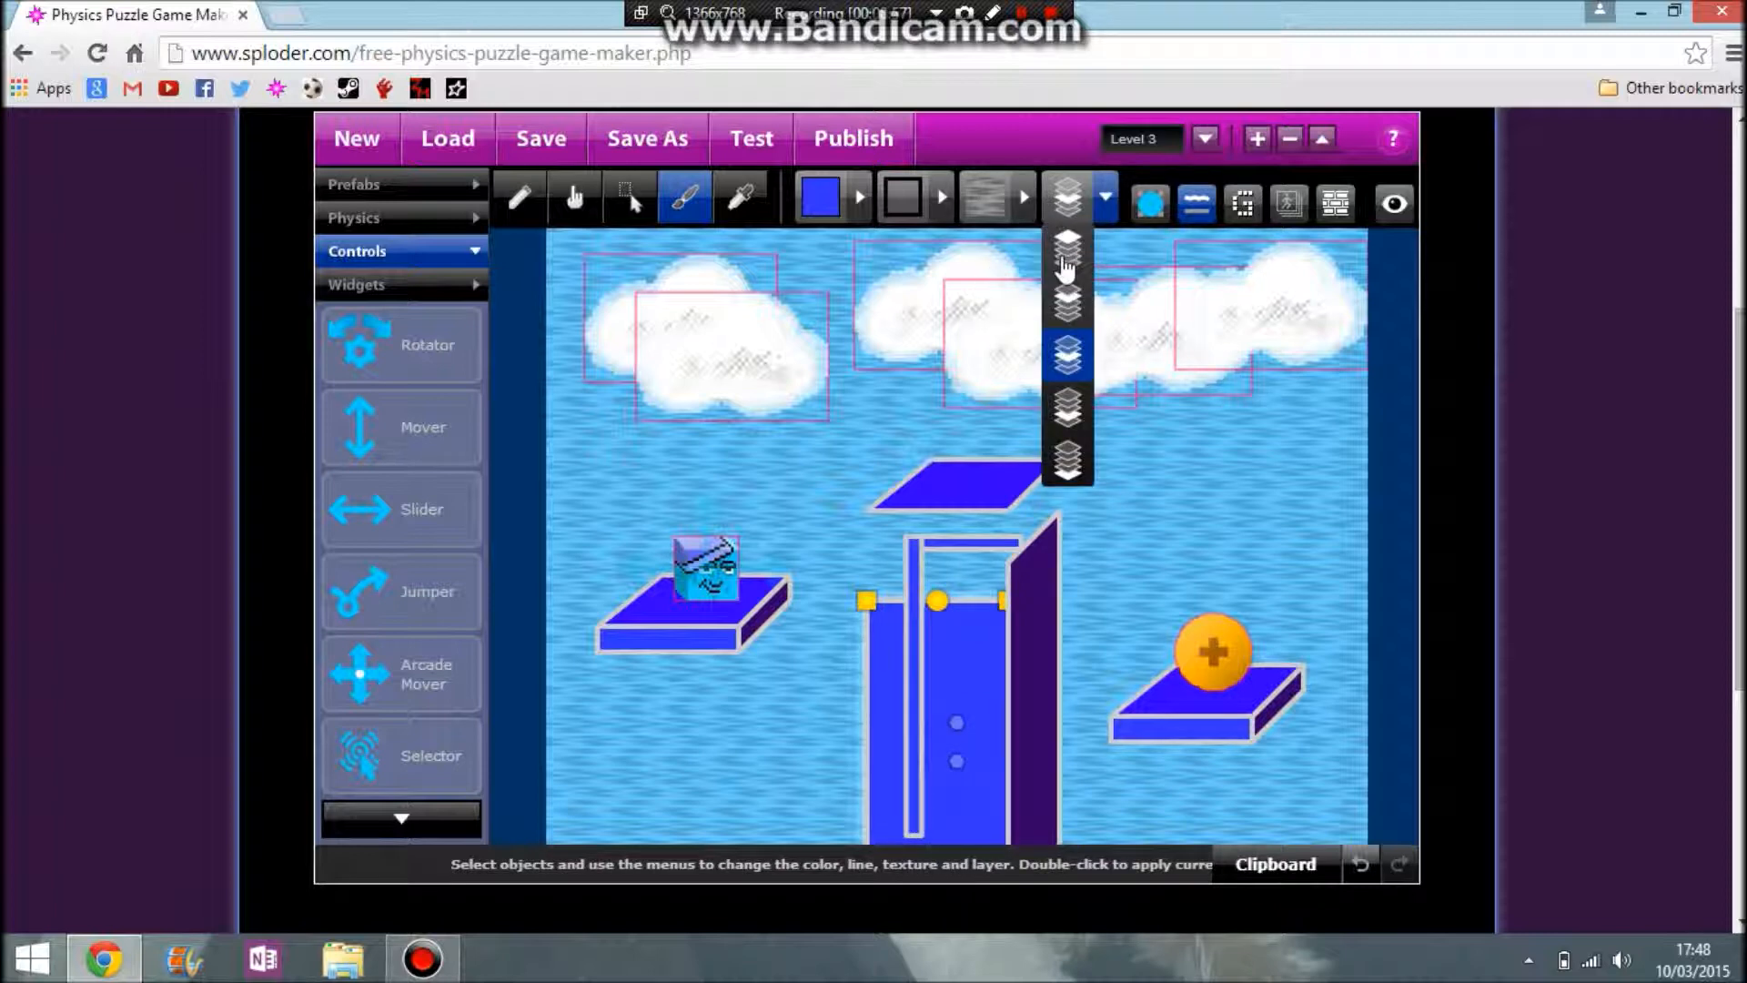
{"action": "left_click", "coordinate": [1064, 266]}
{"action": "left_click", "coordinate": [983, 643]}
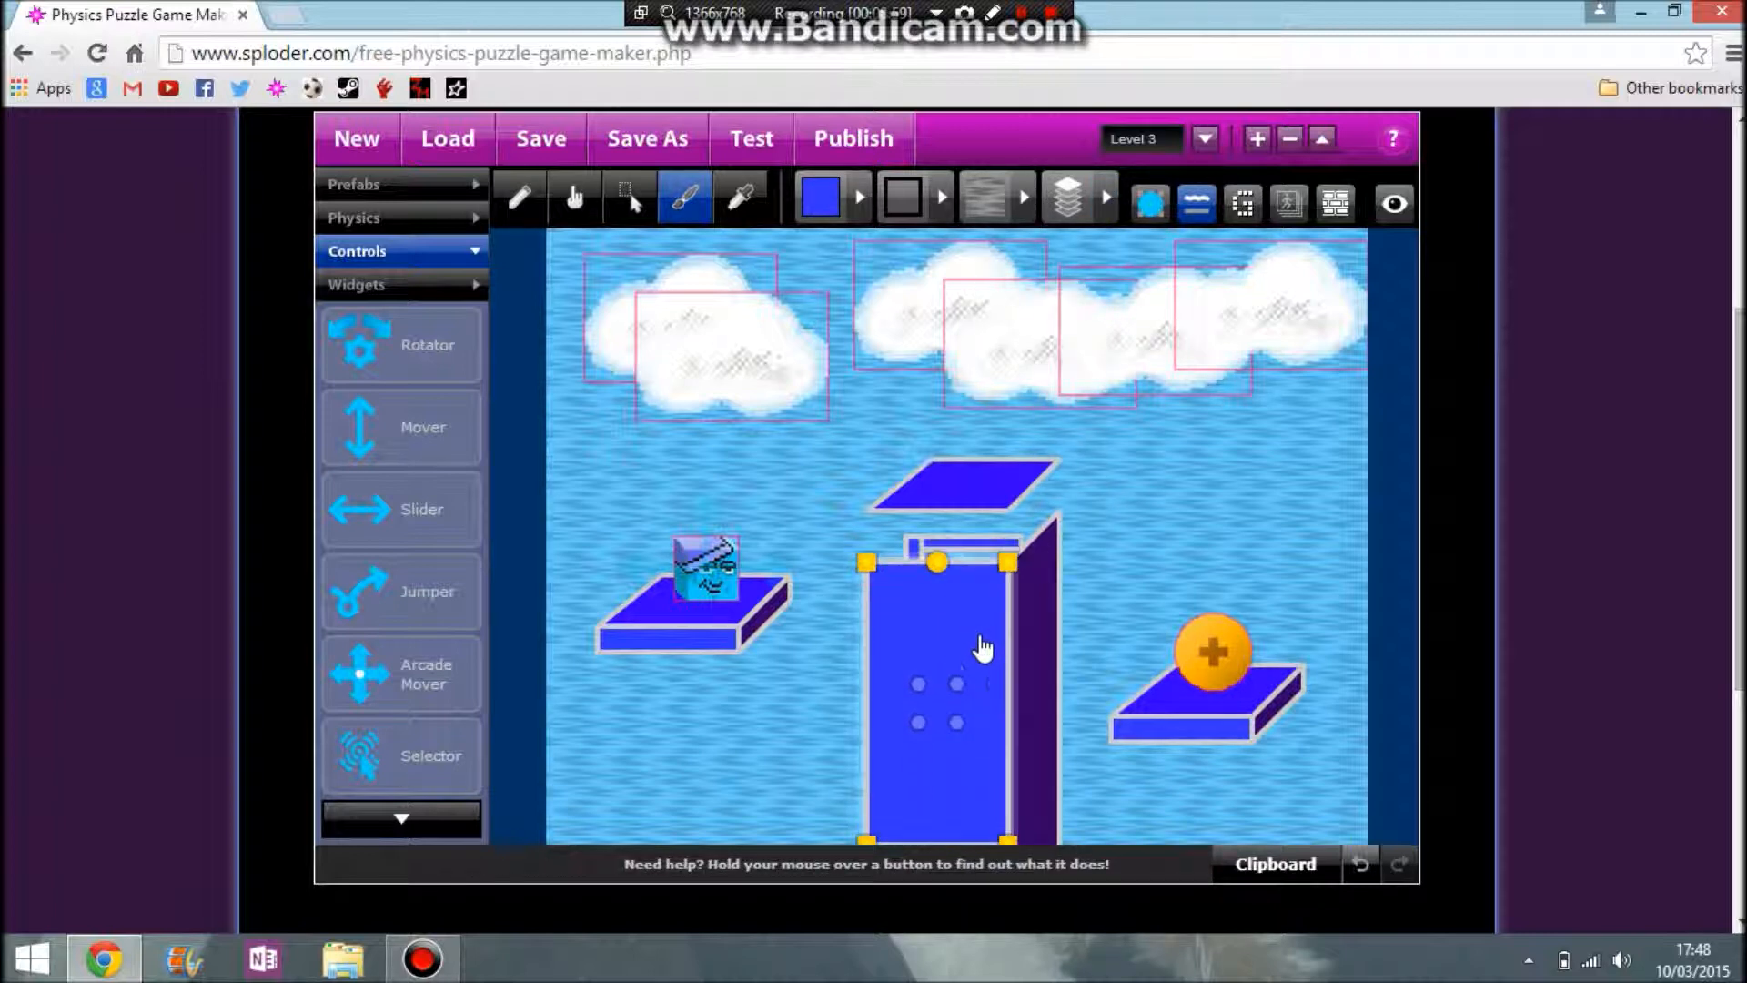
{"action": "left_click_drag", "start_coordinate": [974, 528], "coordinate": [979, 562]}
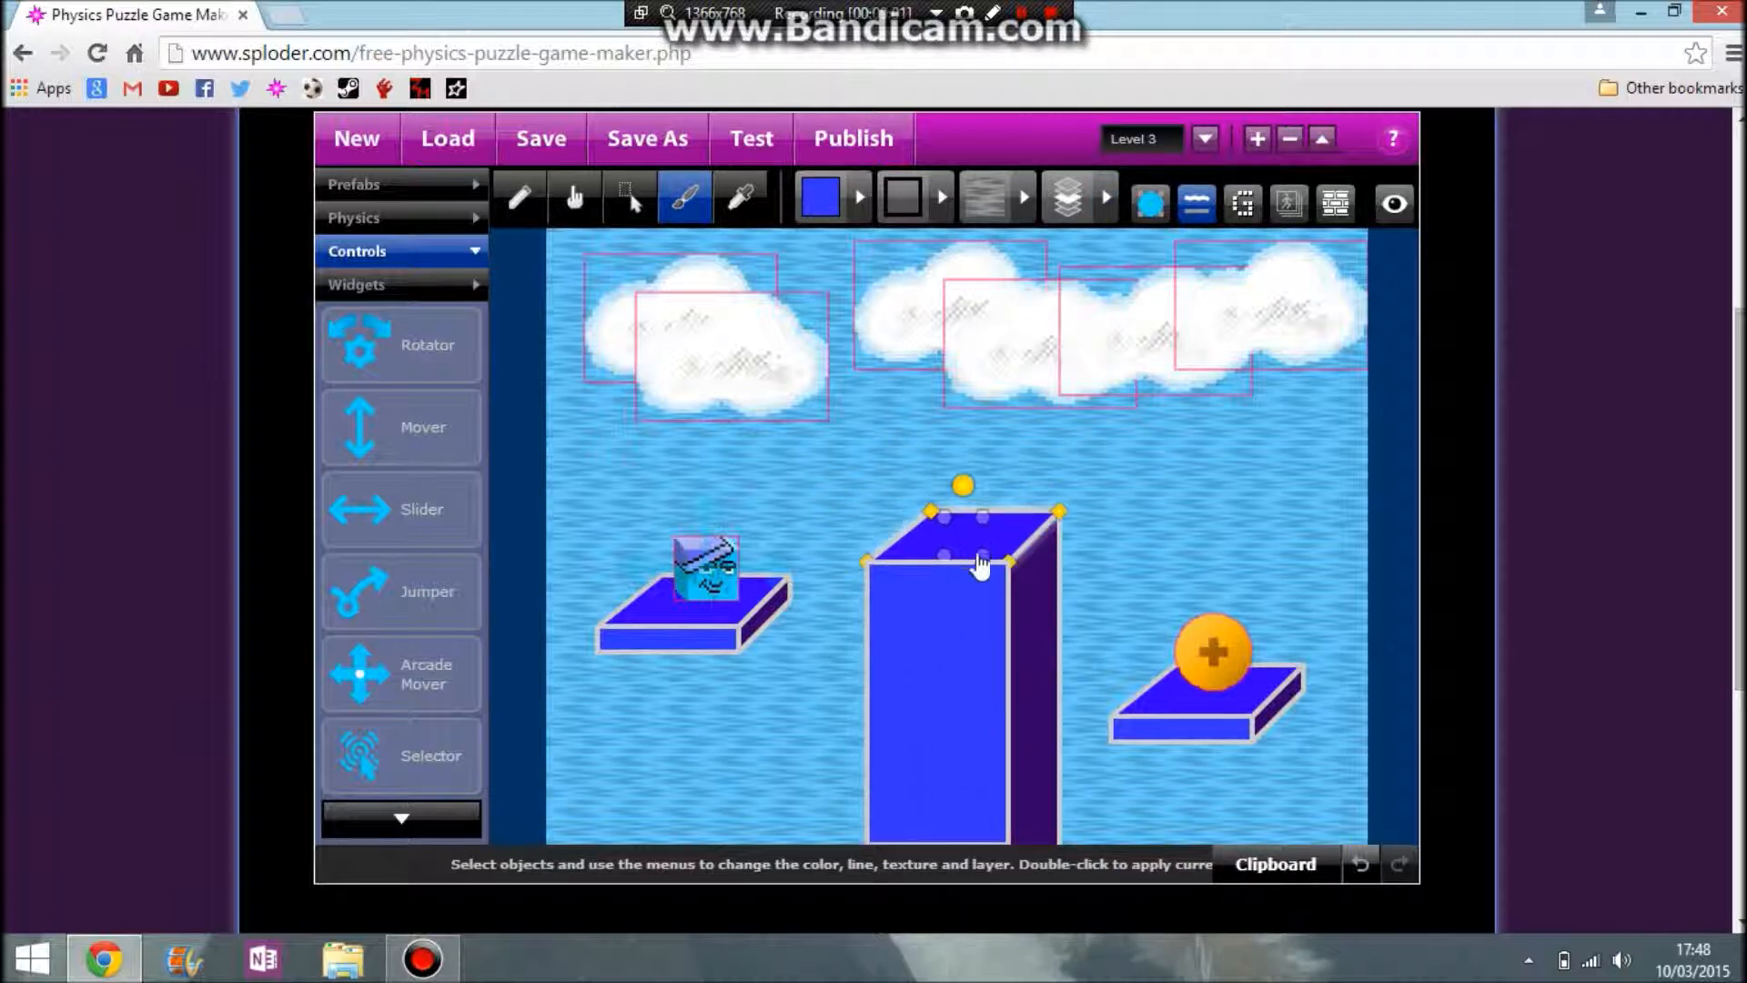
Extend the pillar's front face slightly downward and realign its upper edge with the top face.
{"action": "left_click", "coordinate": [993, 666]}
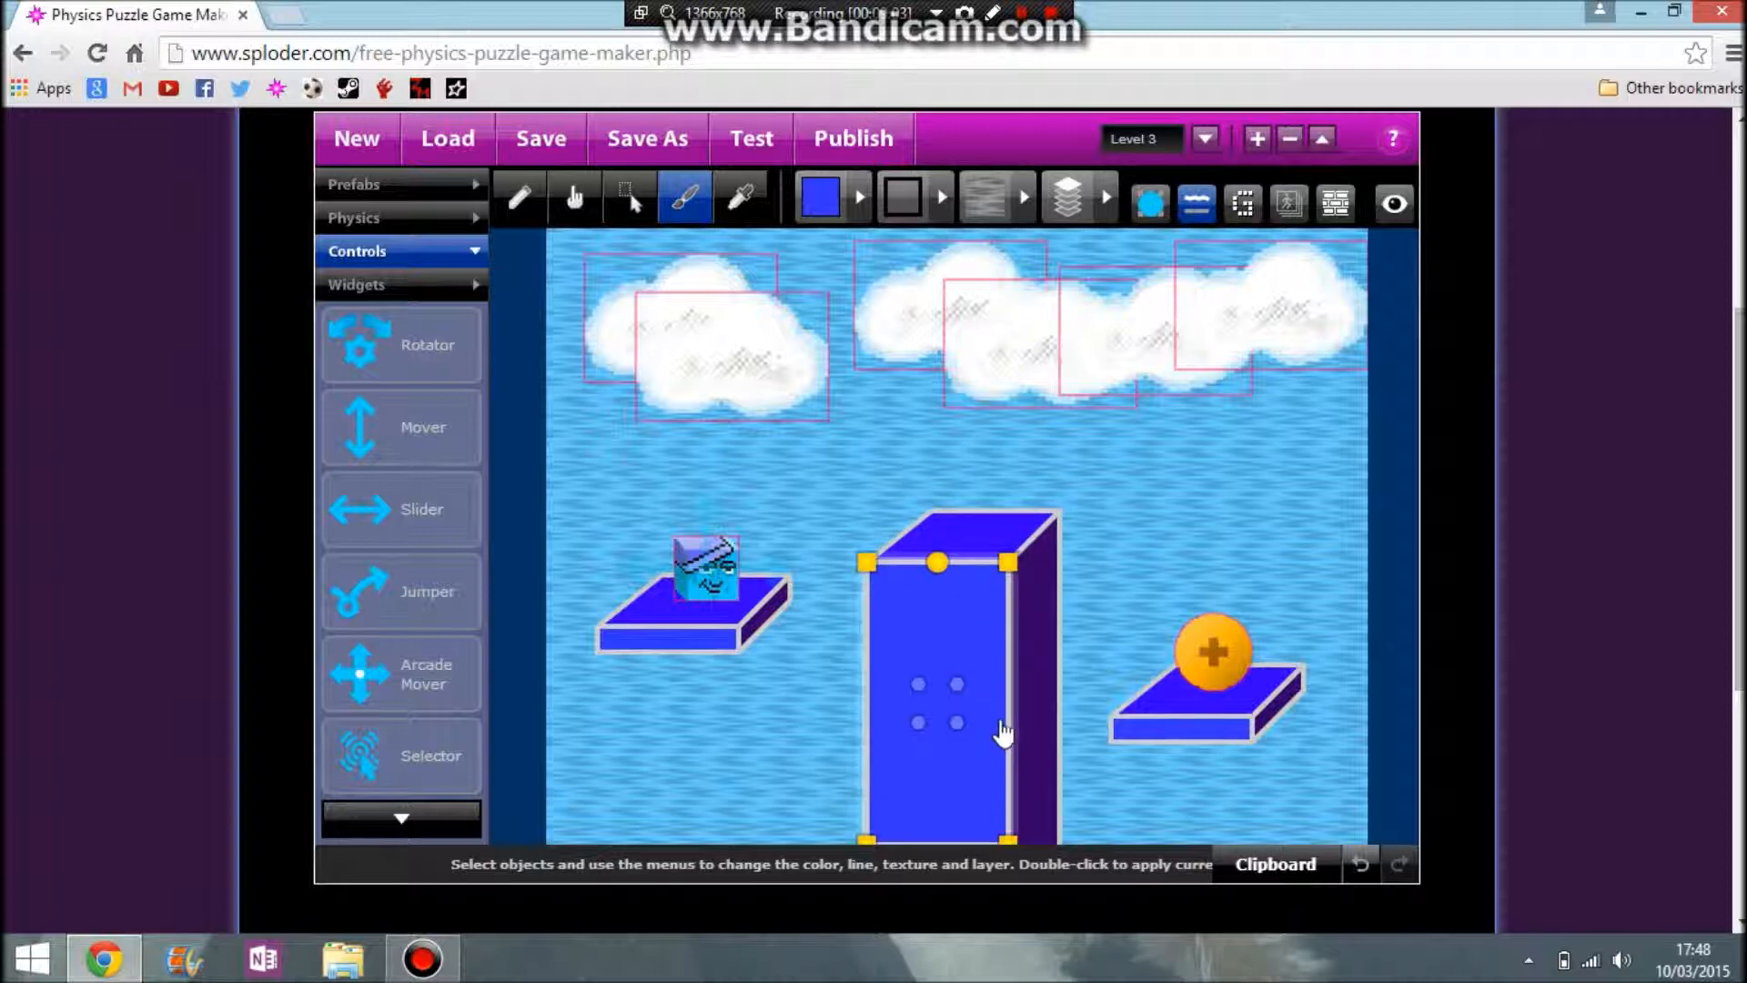
{"action": "left_click_drag", "start_coordinate": [1002, 726], "coordinate": [1000, 712]}
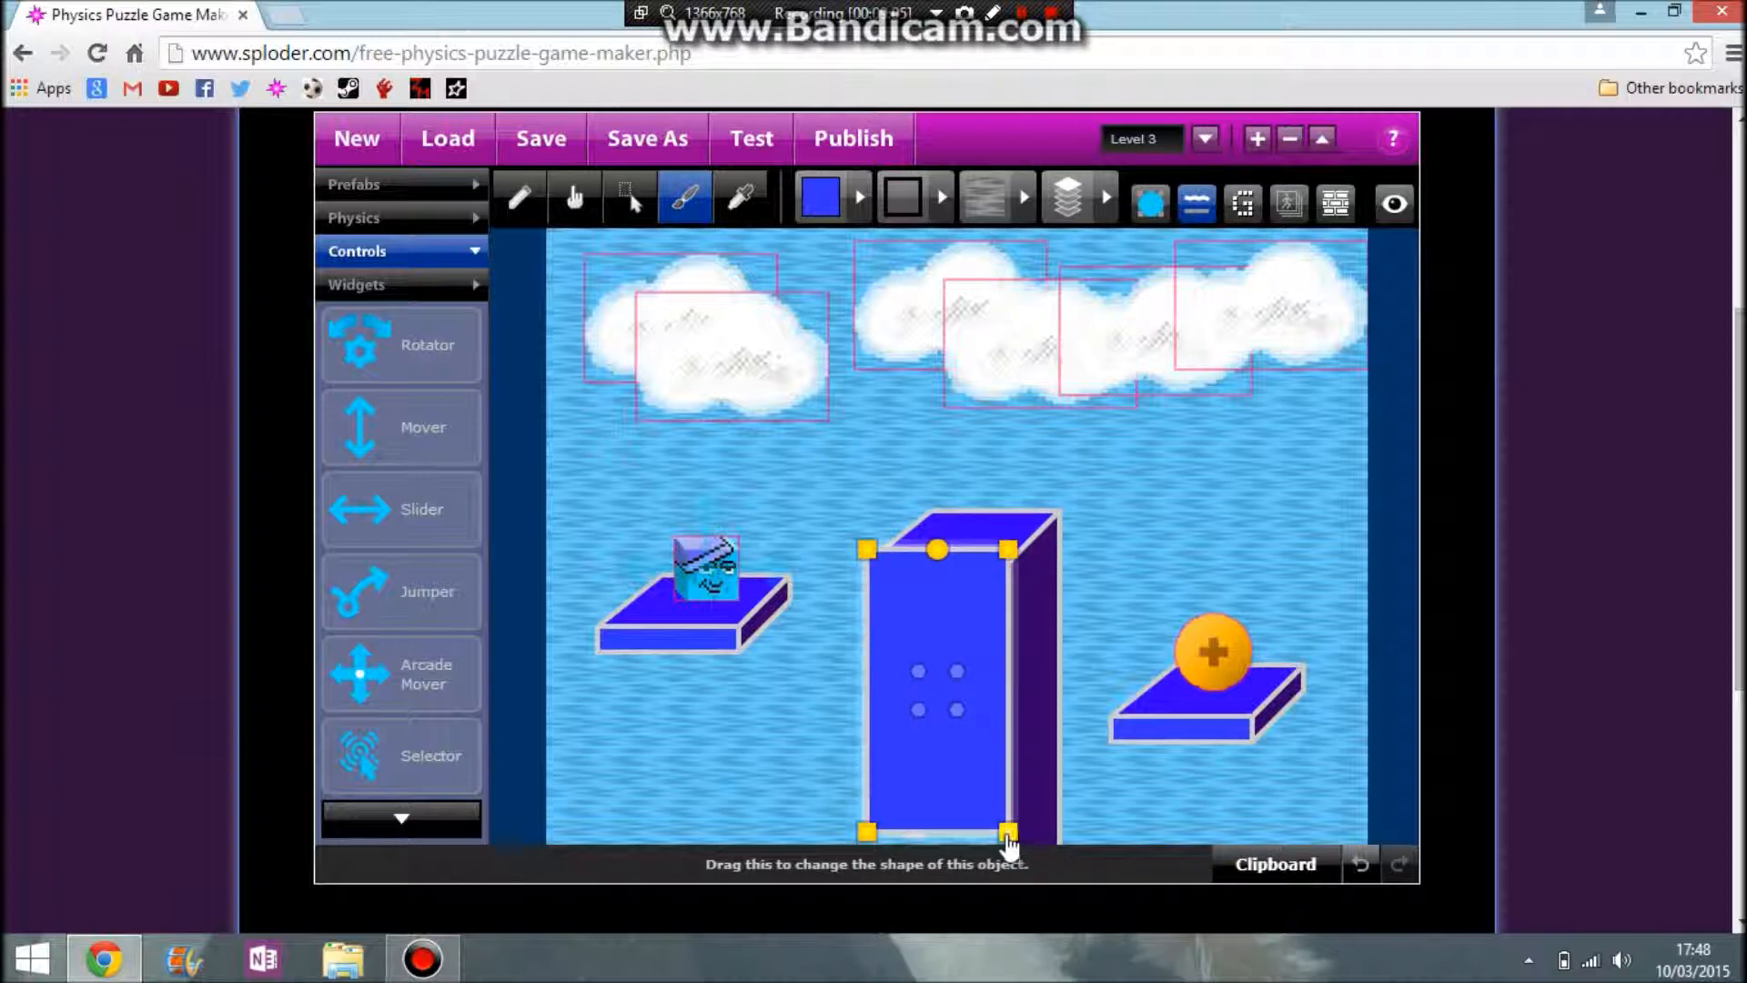
{"action": "left_click_drag", "start_coordinate": [975, 737], "coordinate": [979, 749]}
Test the level by moving the character against the side of the rebuilt middle pillar.
{"action": "left_click", "coordinate": [775, 150]}
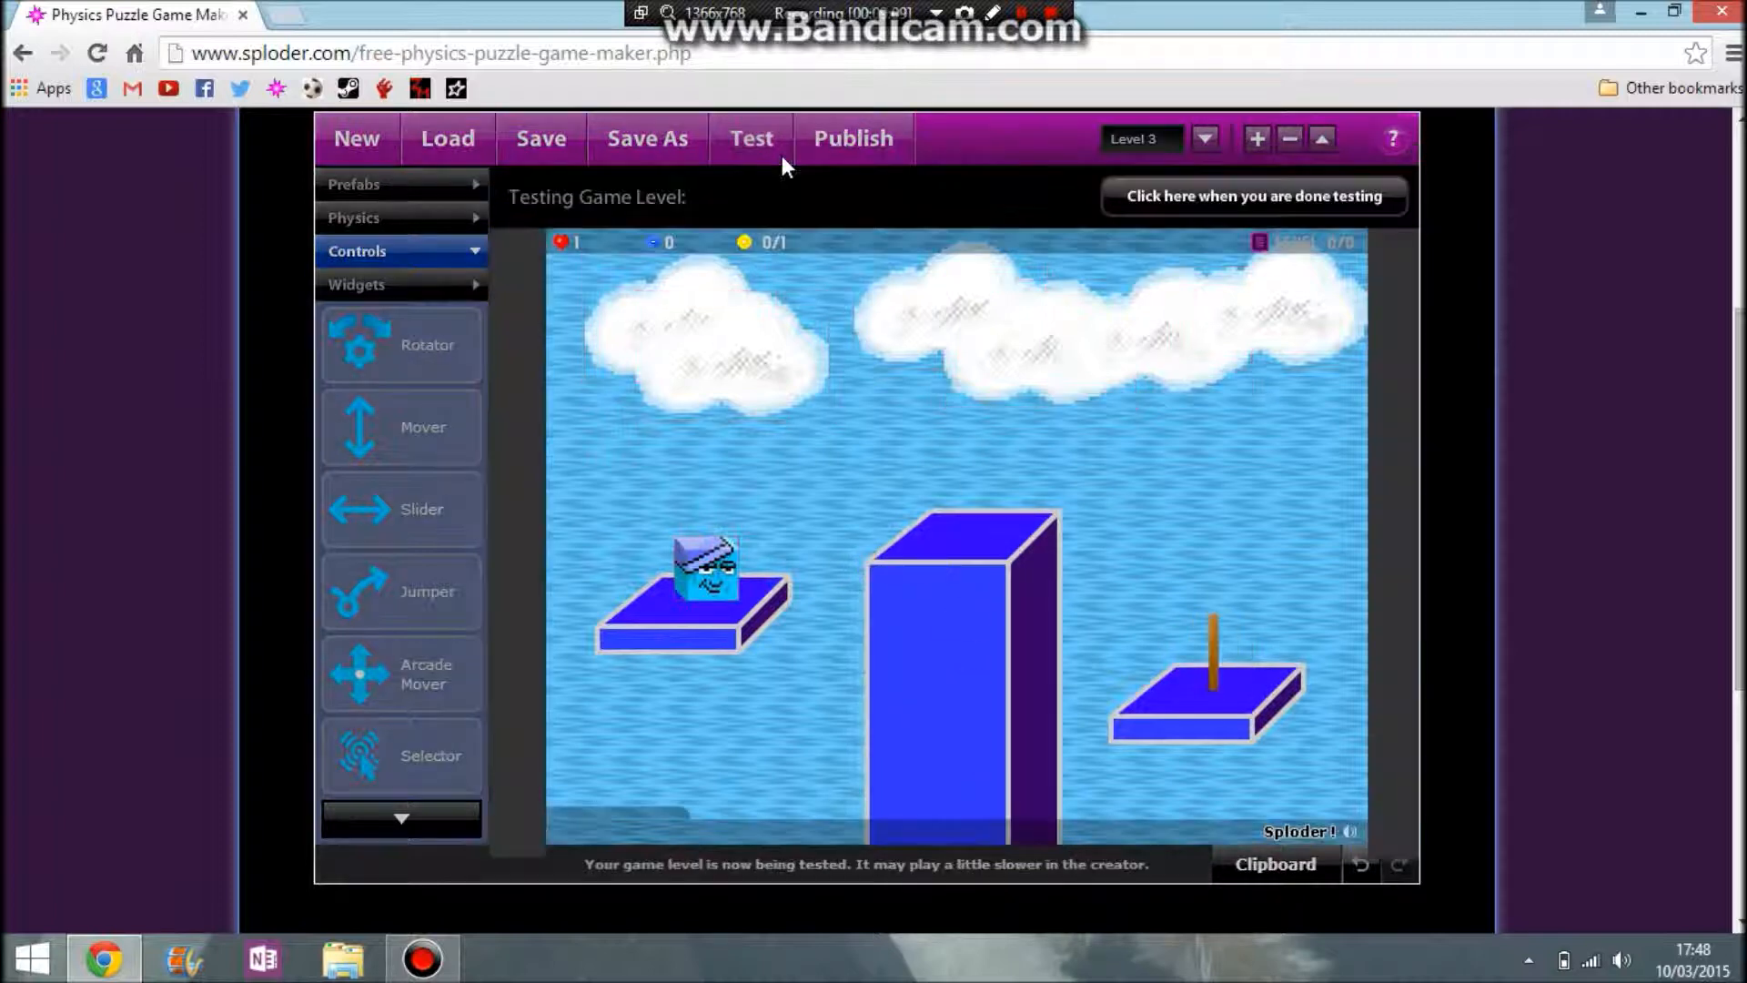
{"action": "key", "text": "Right"}
{"action": "key", "text": "Up"}
{"action": "key", "text": "Left"}
{"action": "key", "text": "Right"}
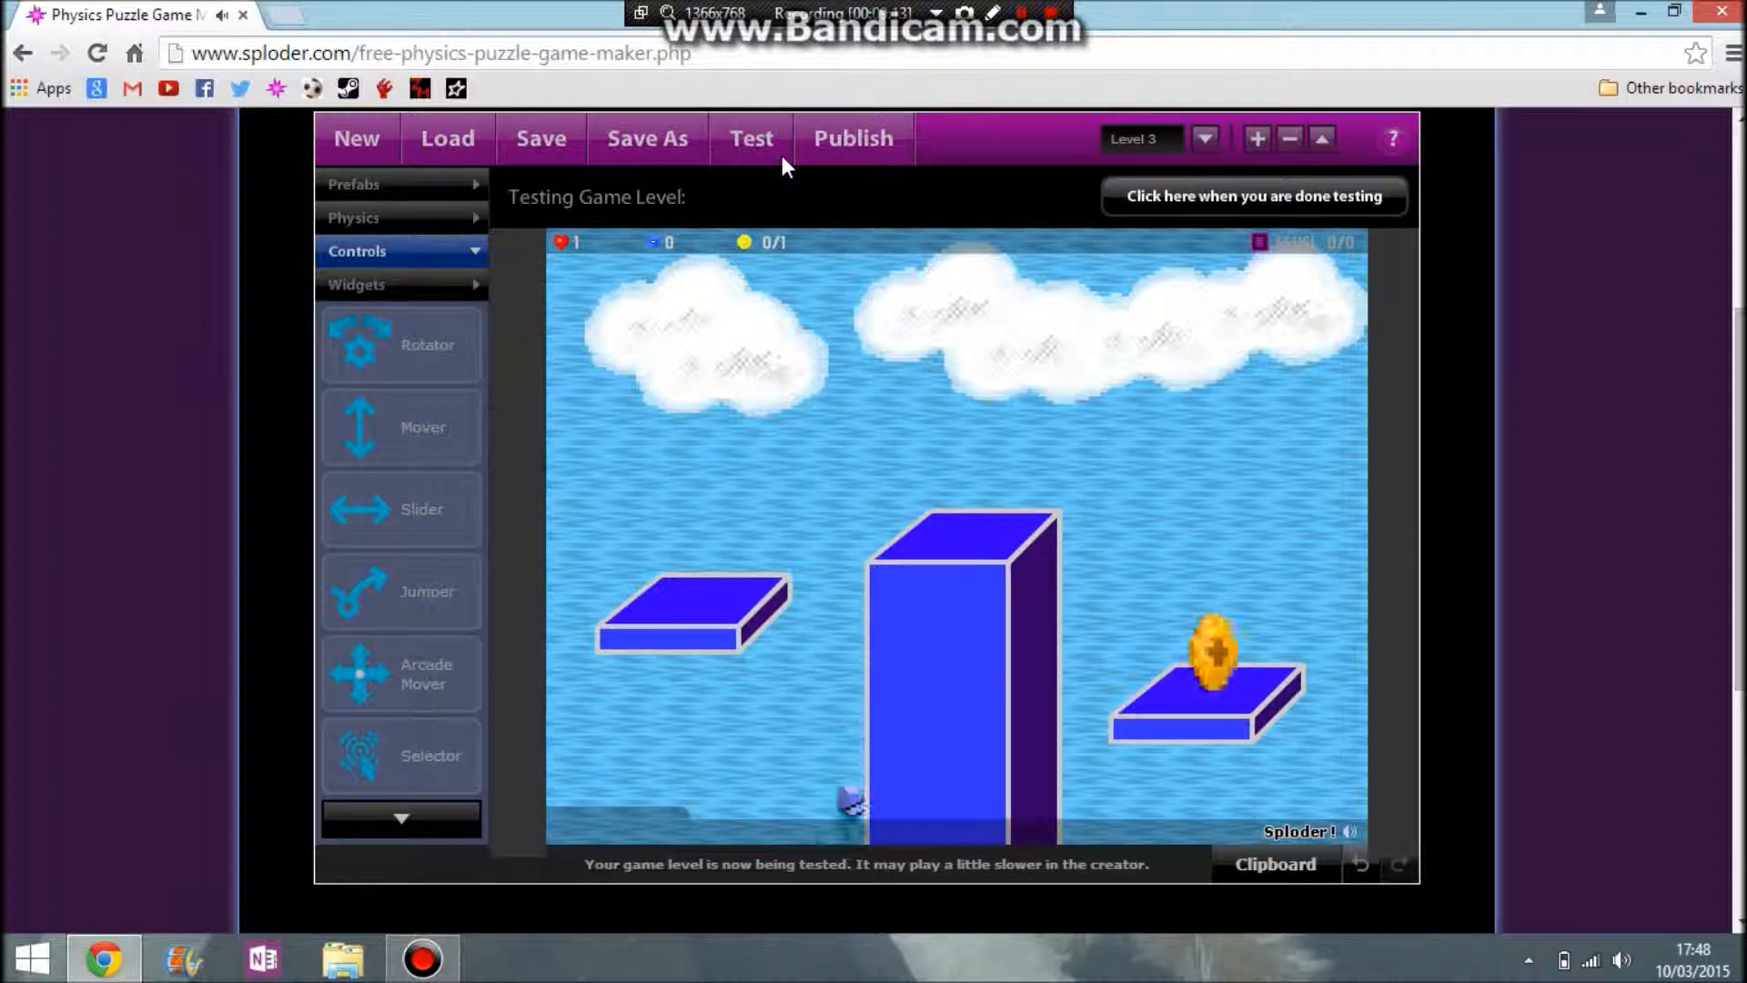
{"action": "left_click", "coordinate": [1134, 206]}
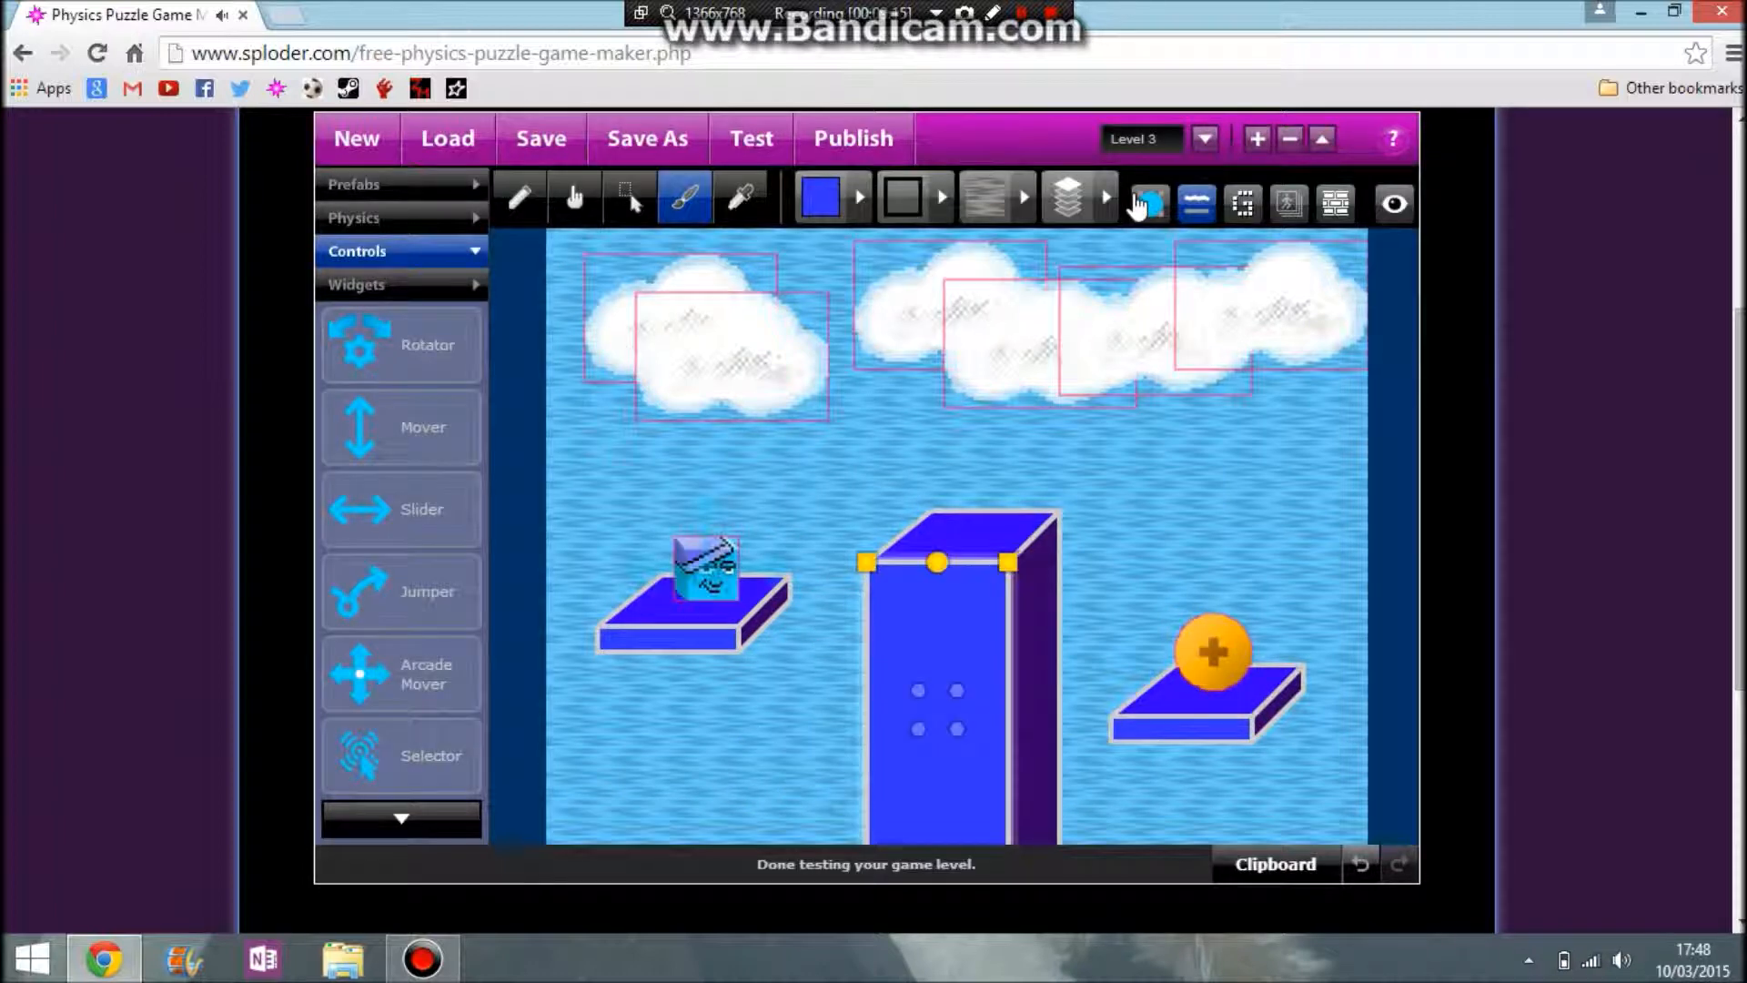